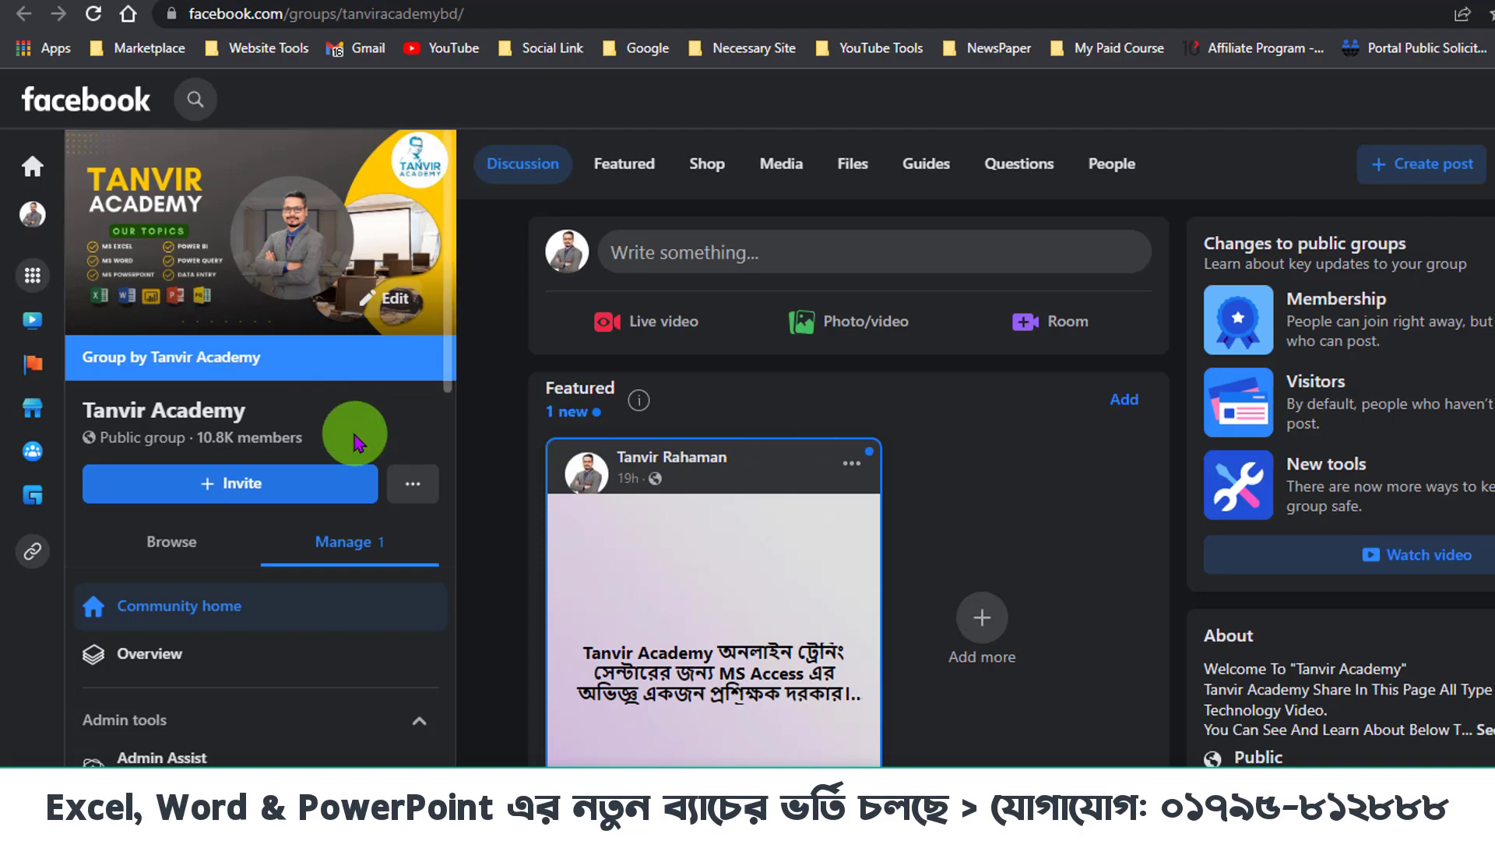
- Scroll down to bring the ABC Company sales table with Hard disk, Laptop and Mobile rows into view
scroll(966, 596, "down", 5)
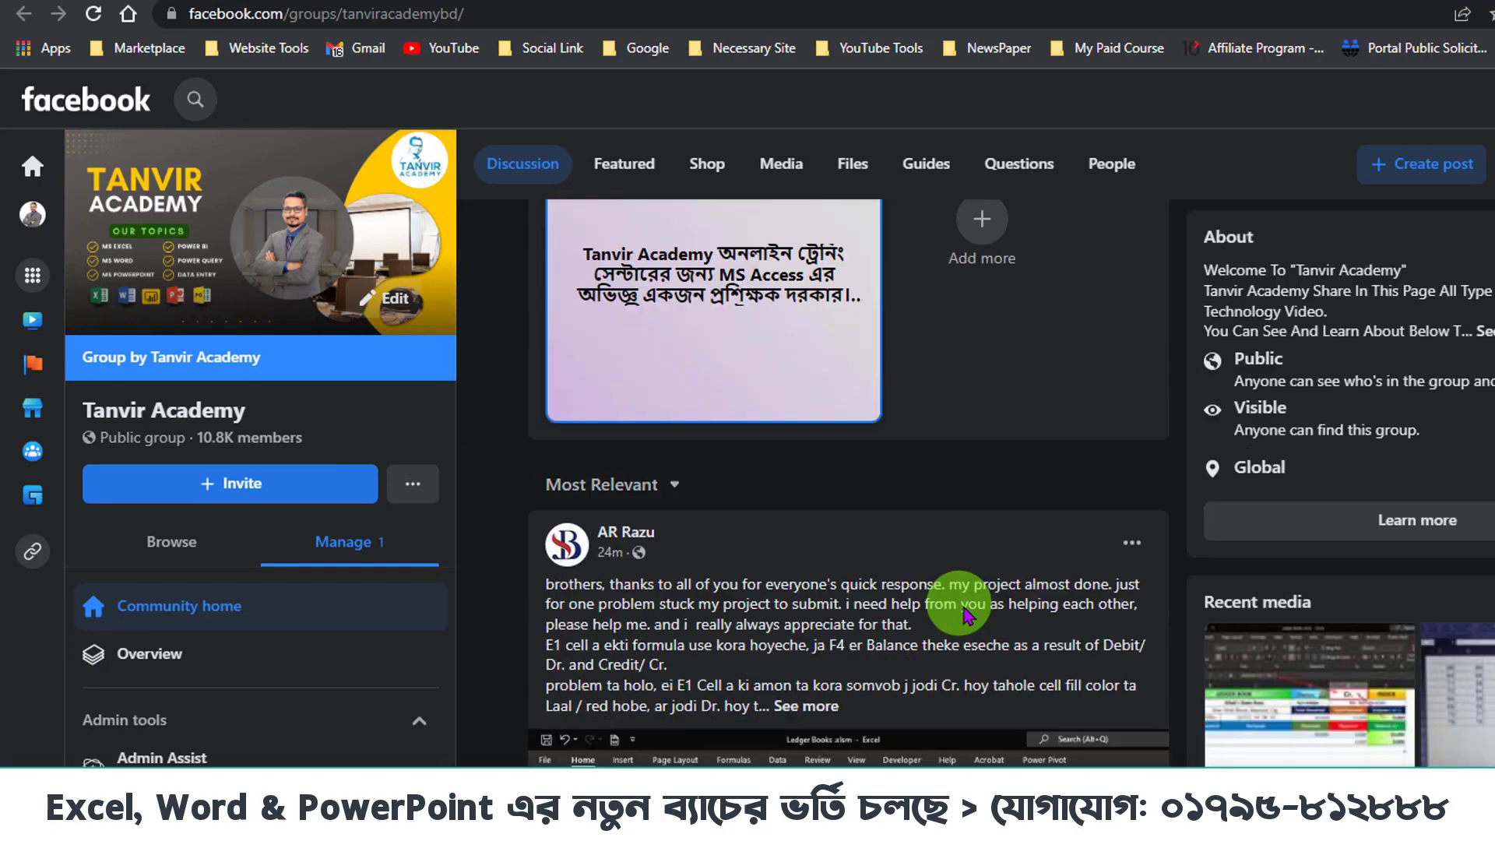
scroll(966, 602, "down", 2)
scroll(964, 605, "down", 1)
scroll(965, 606, "down", 1)
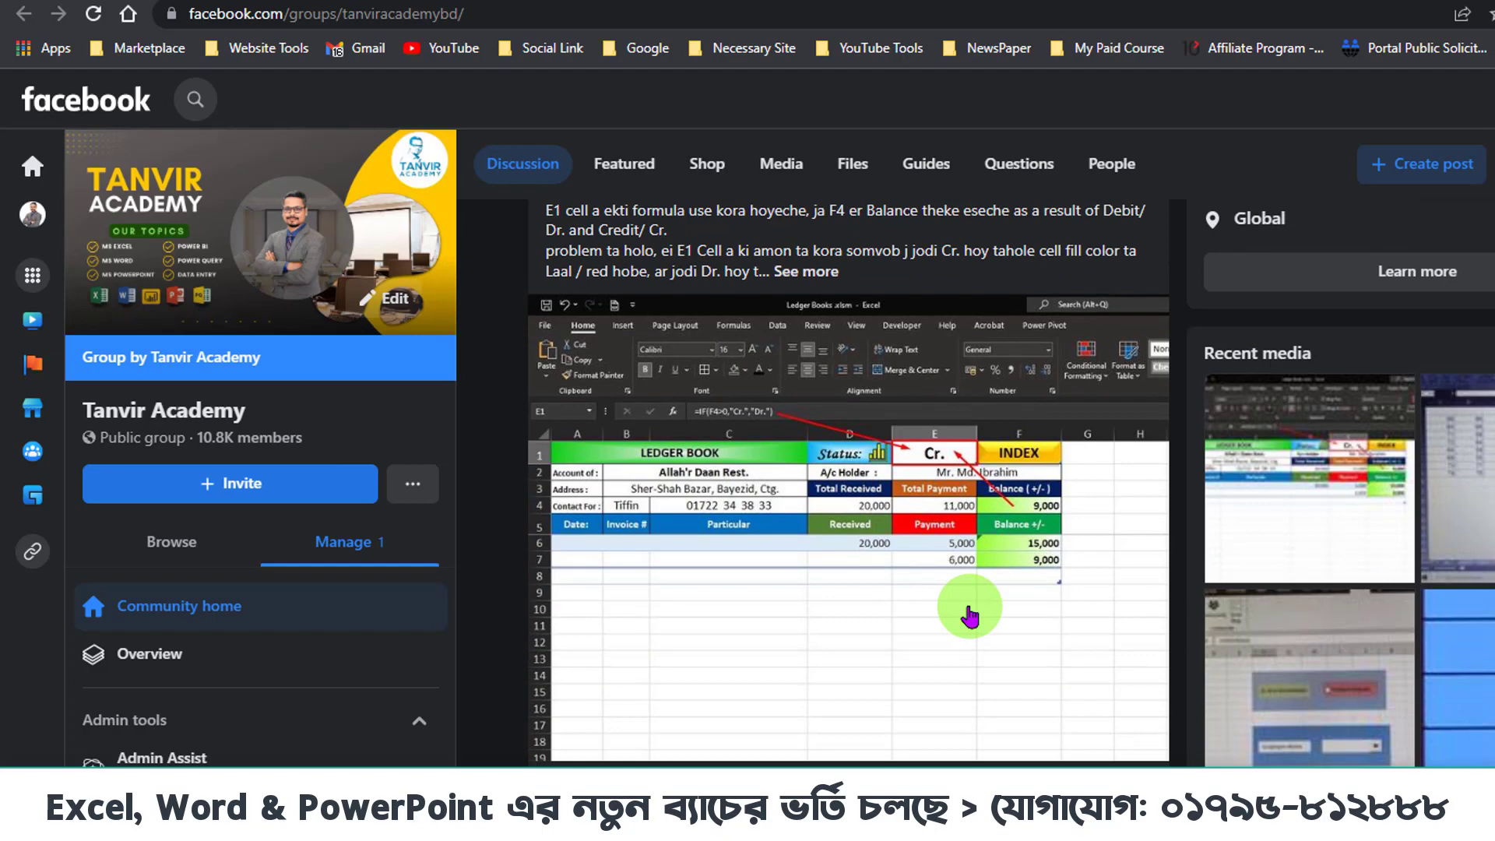
scroll(970, 617, "down", 2)
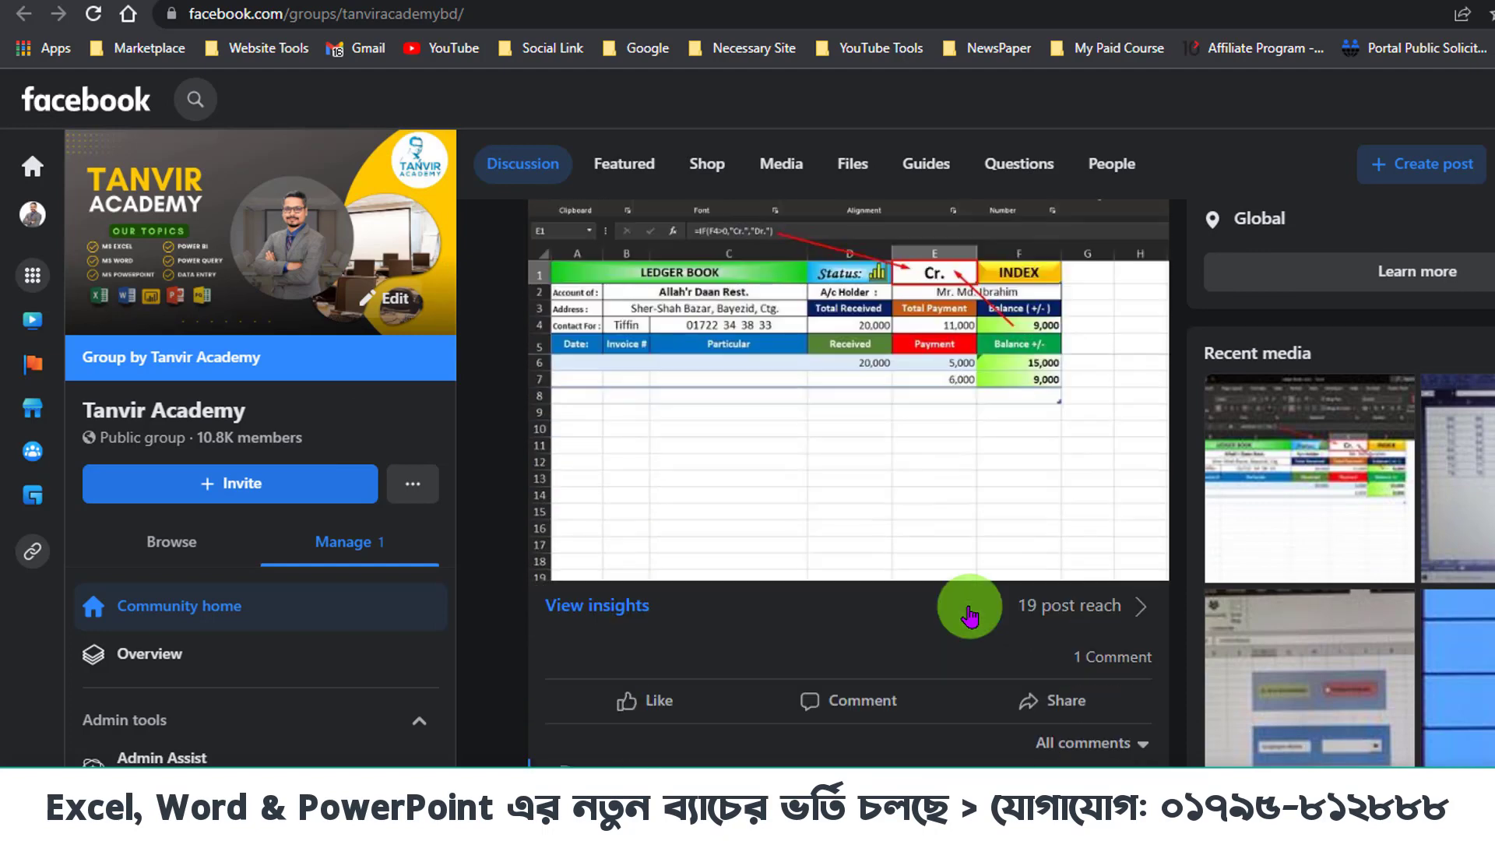
scroll(969, 617, "down", 1)
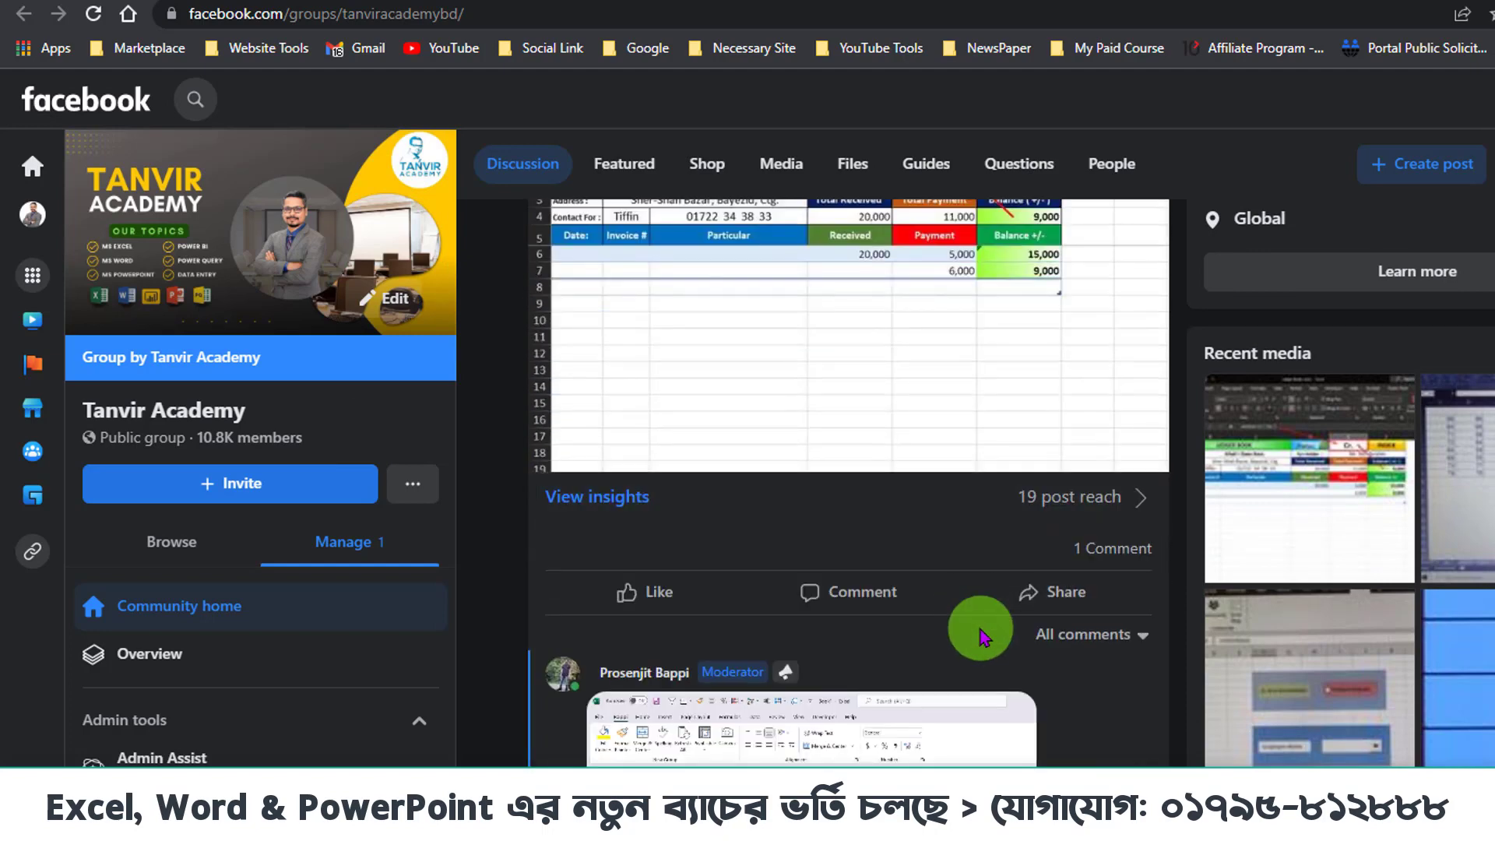
scroll(979, 623, "down", 1)
scroll(1079, 647, "down", 1)
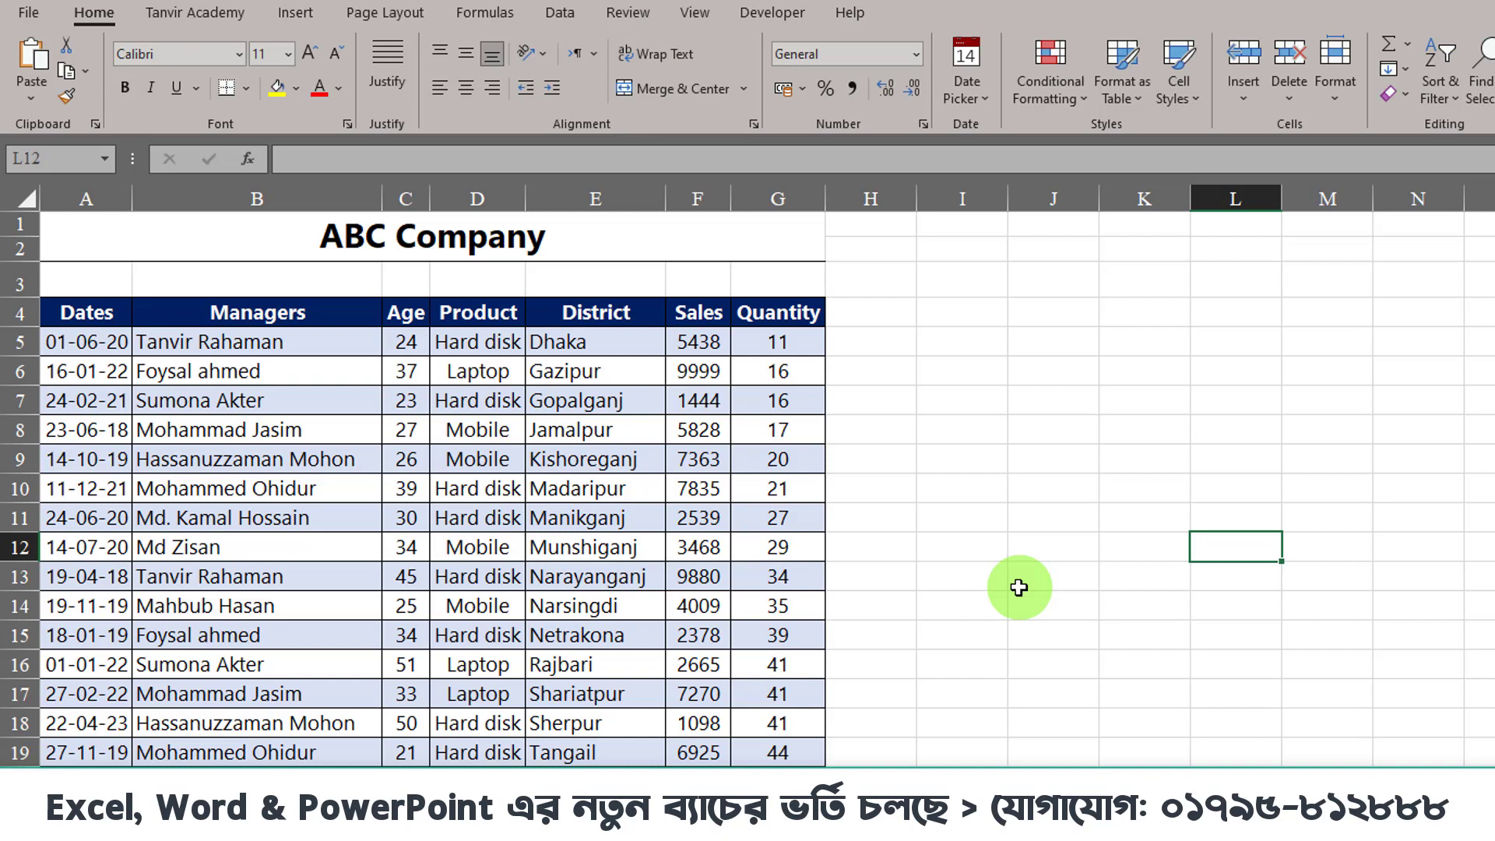
left_click(477, 312)
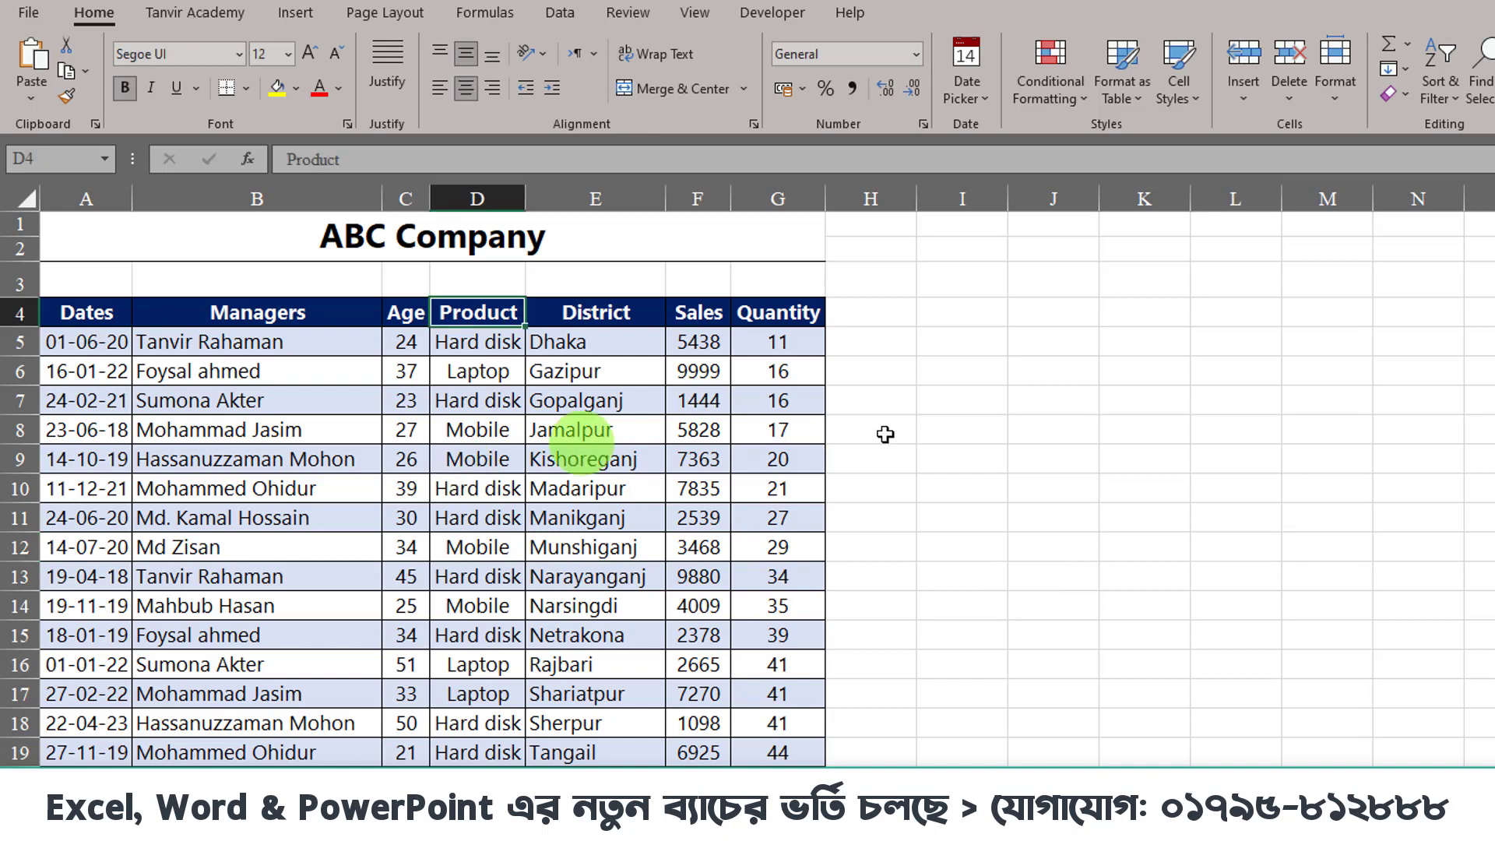
left_click(615, 306)
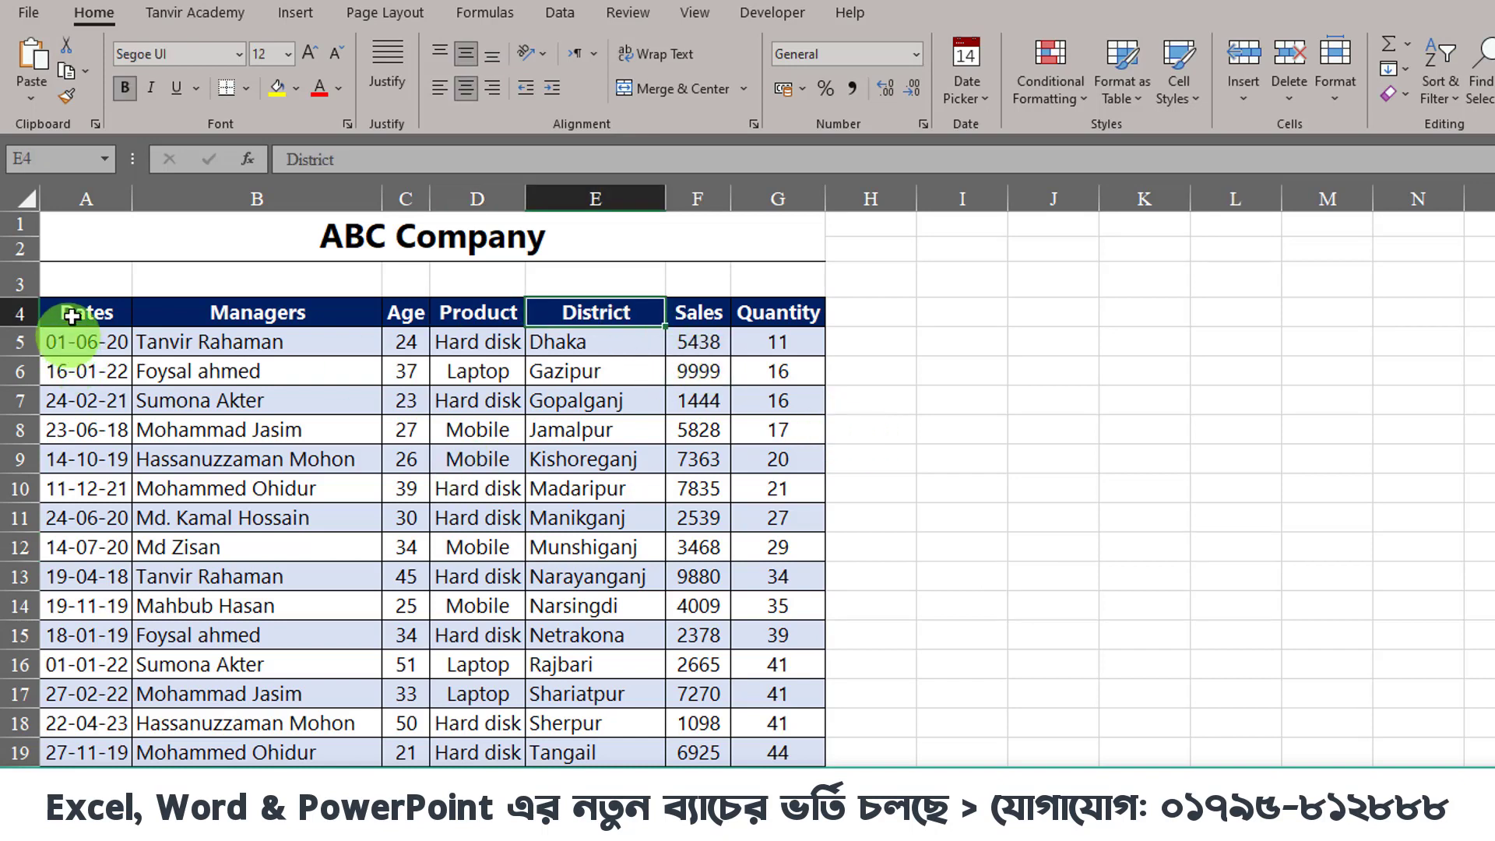
left_click_drag(67, 313, 777, 563)
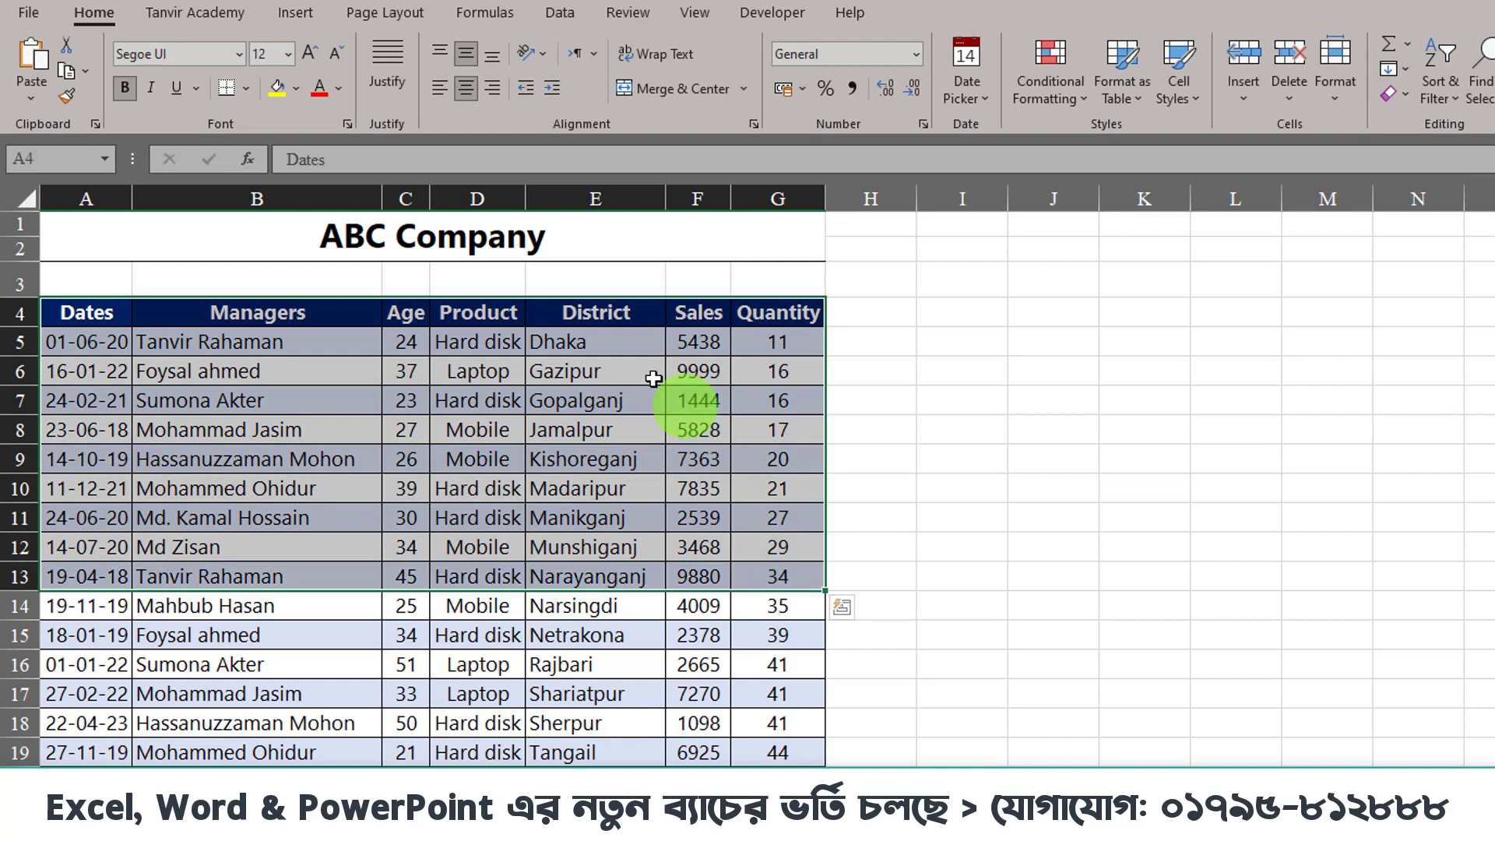
left_click(623, 338)
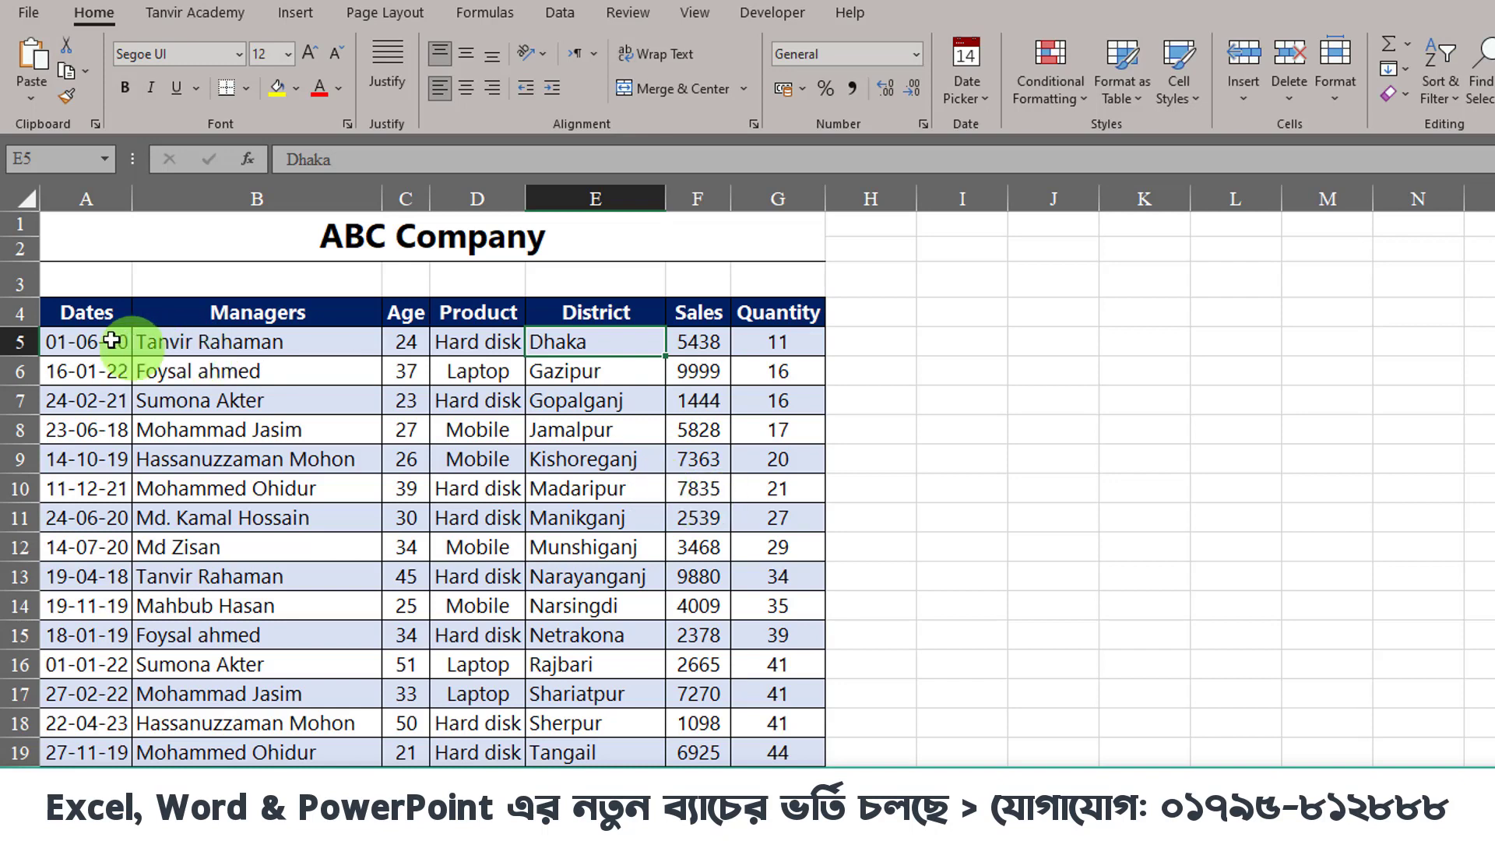
left_click_drag(85, 316, 757, 319)
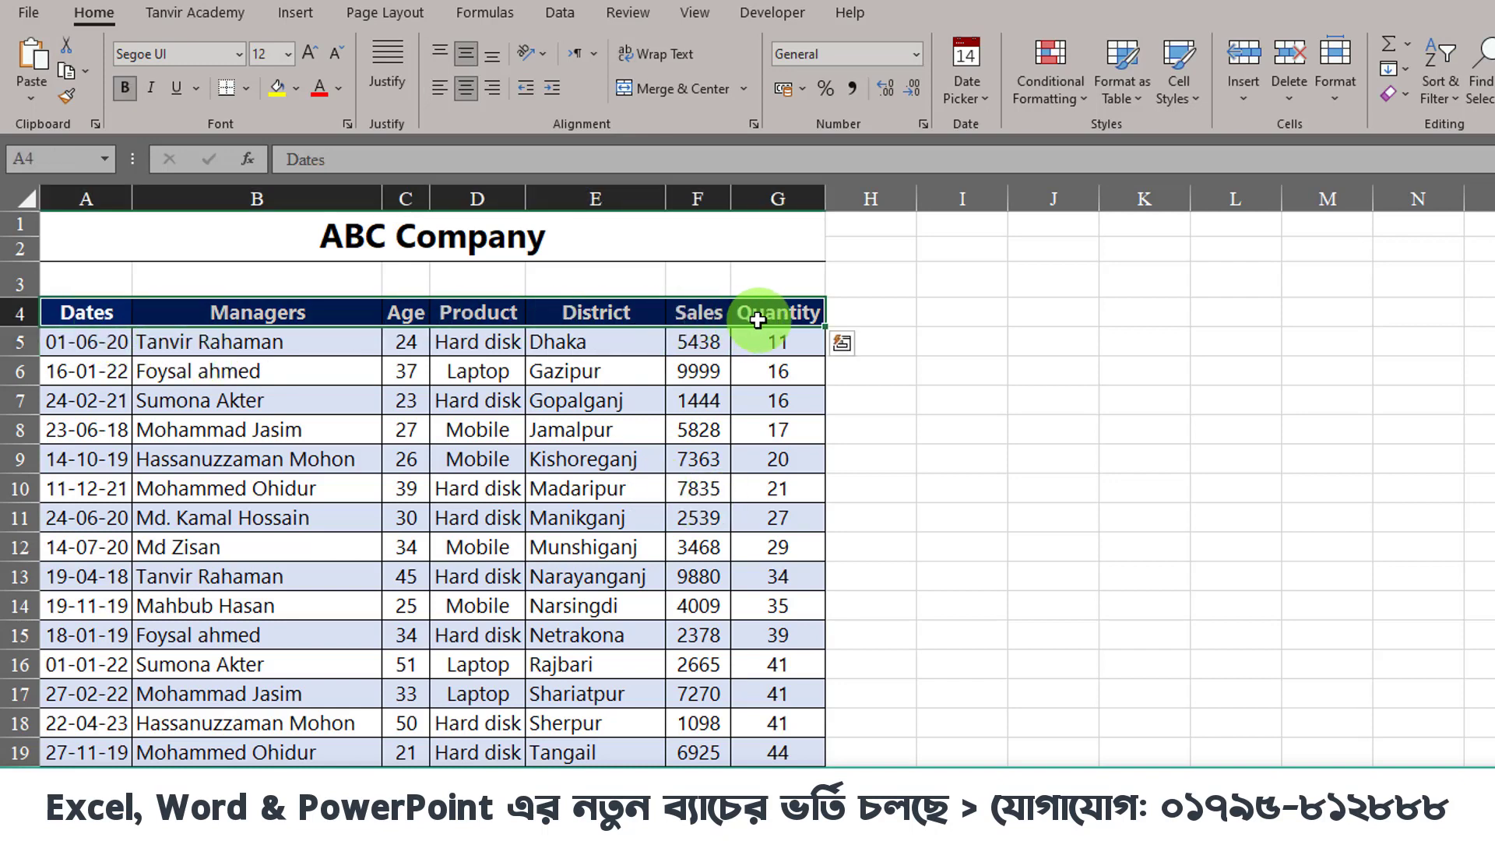
- Turn on header filters and sort the District column A to Z
left_click(561, 13)
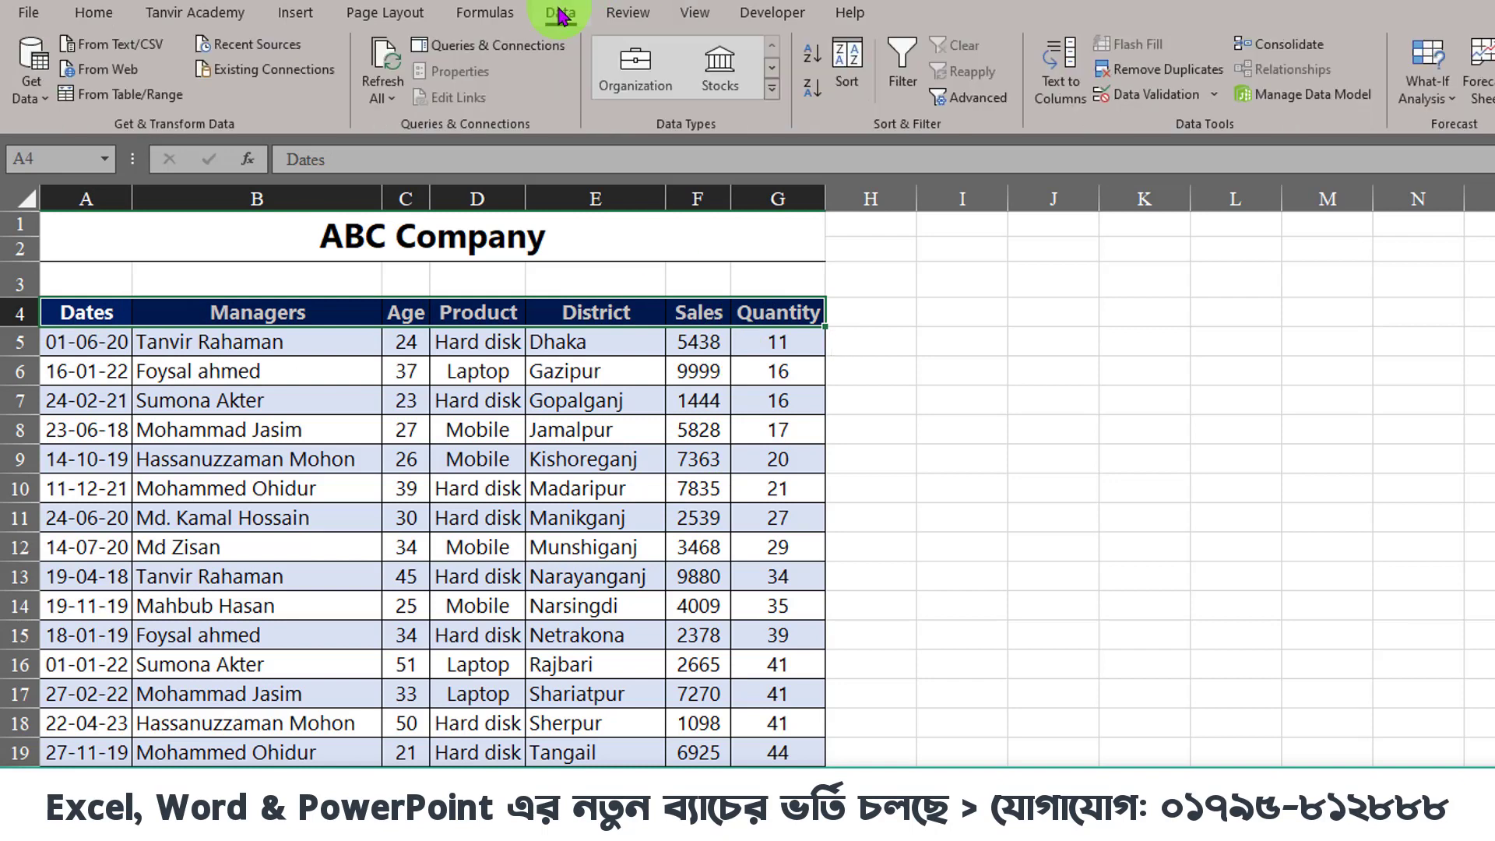
left_click(911, 89)
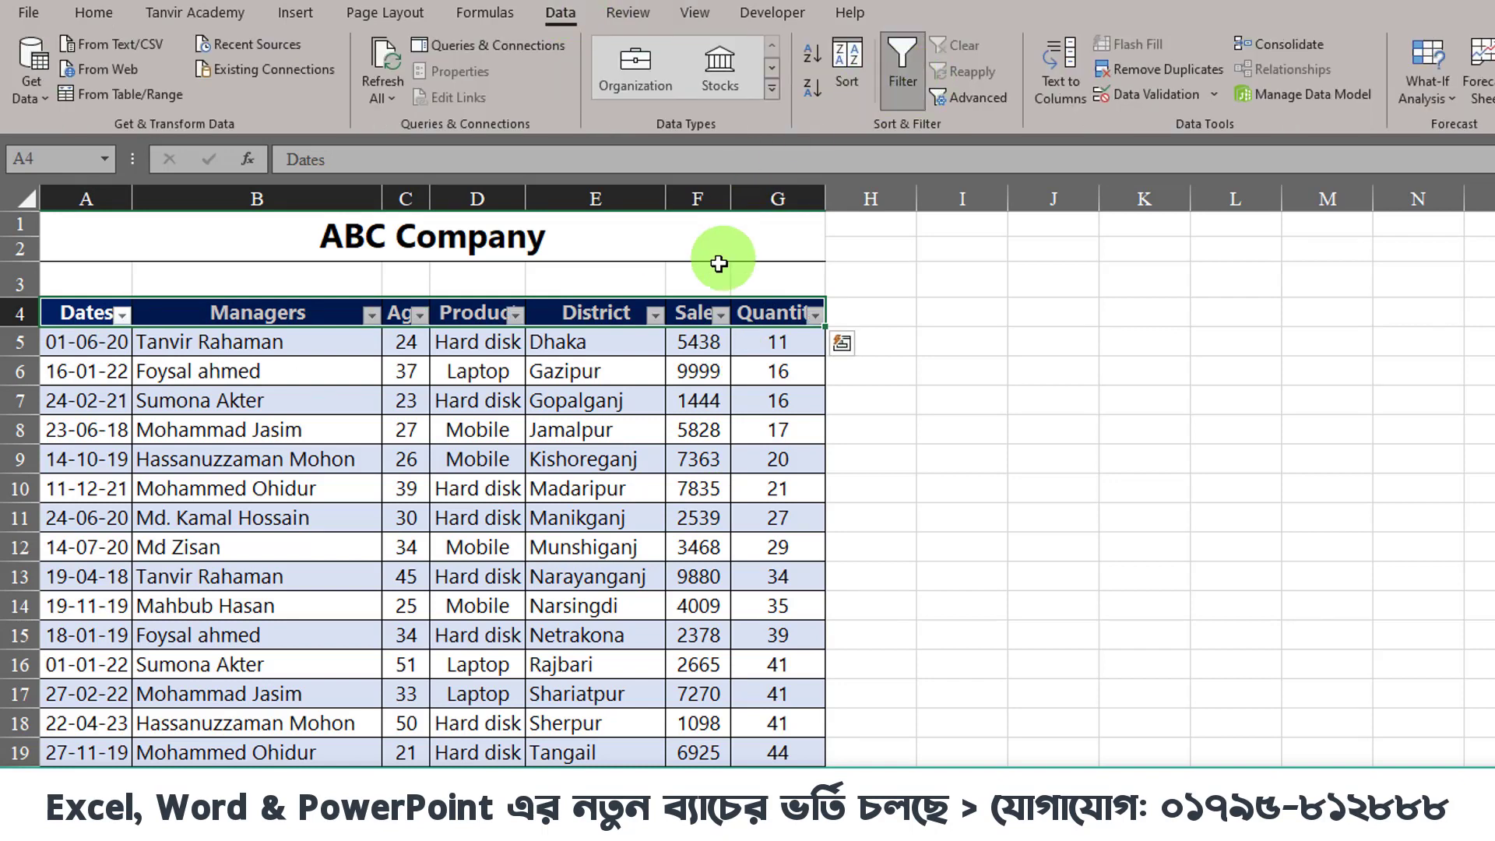
left_click(657, 318)
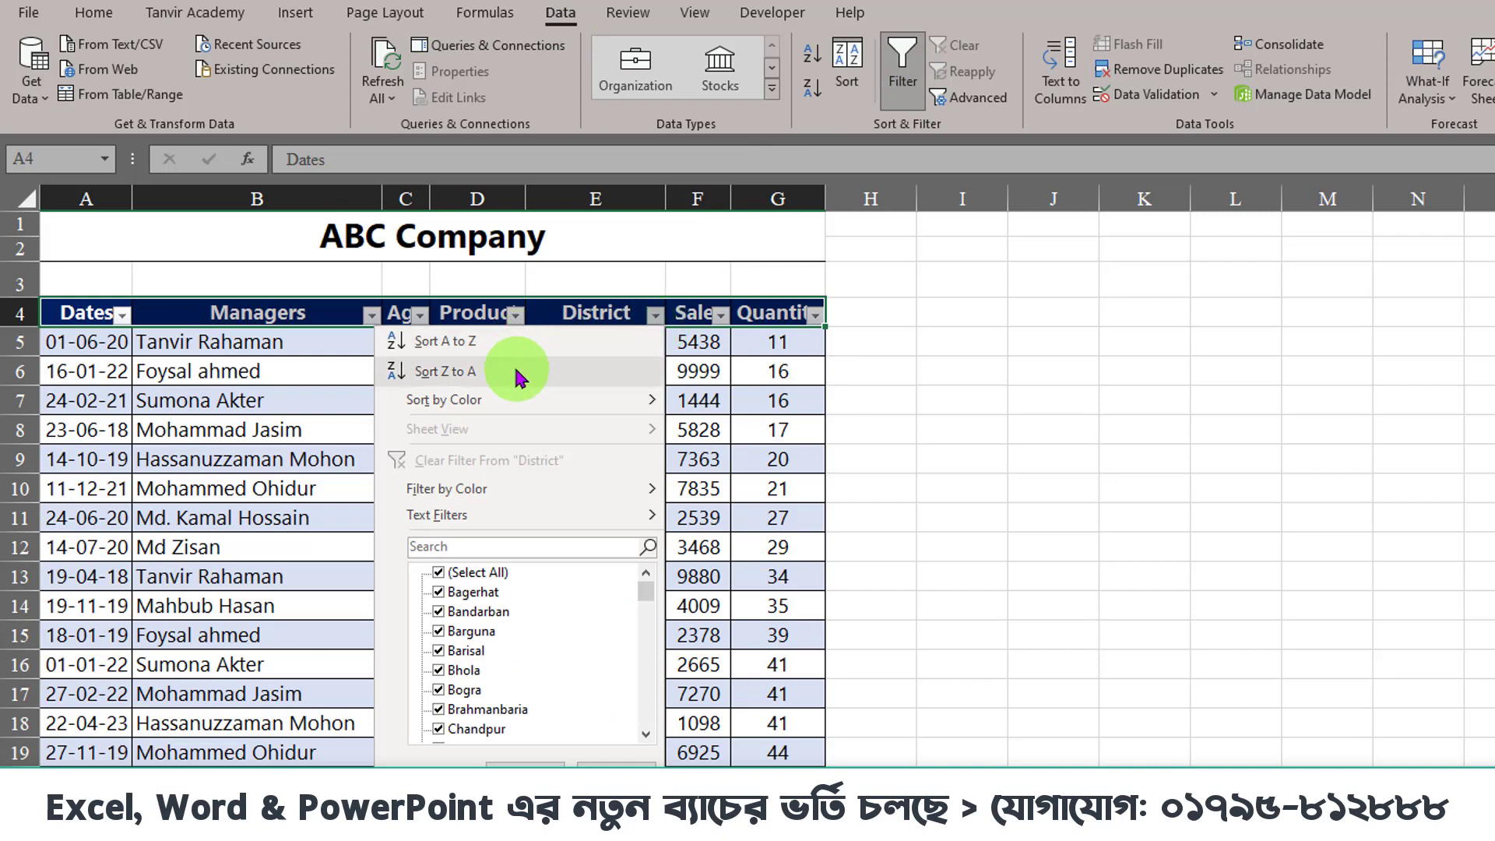
left_click(515, 341)
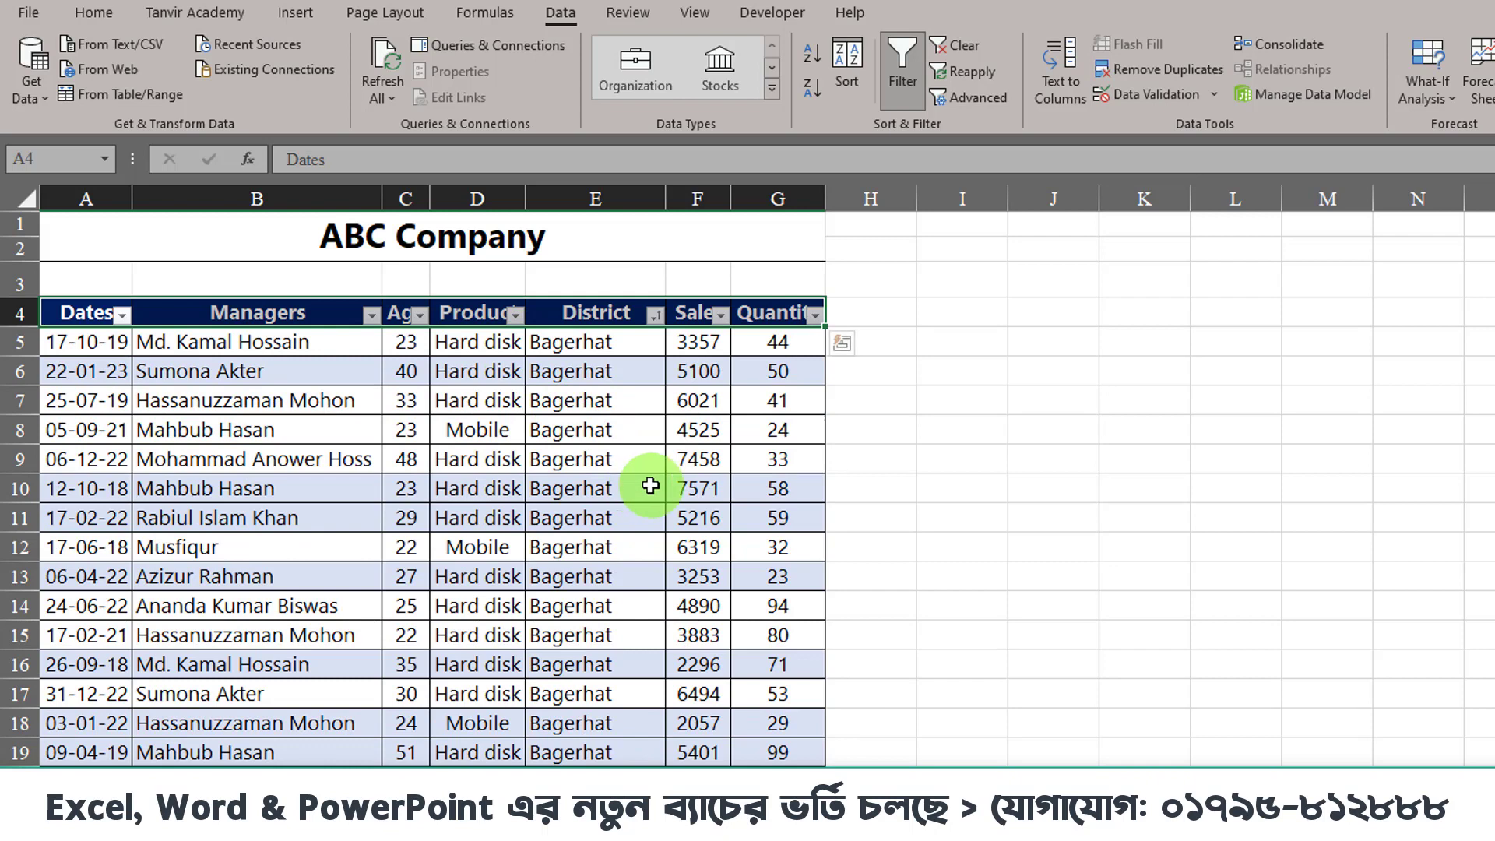
- Switch the filter arrows off again, leaving the Bagerhat rows at the top
left_click(601, 429)
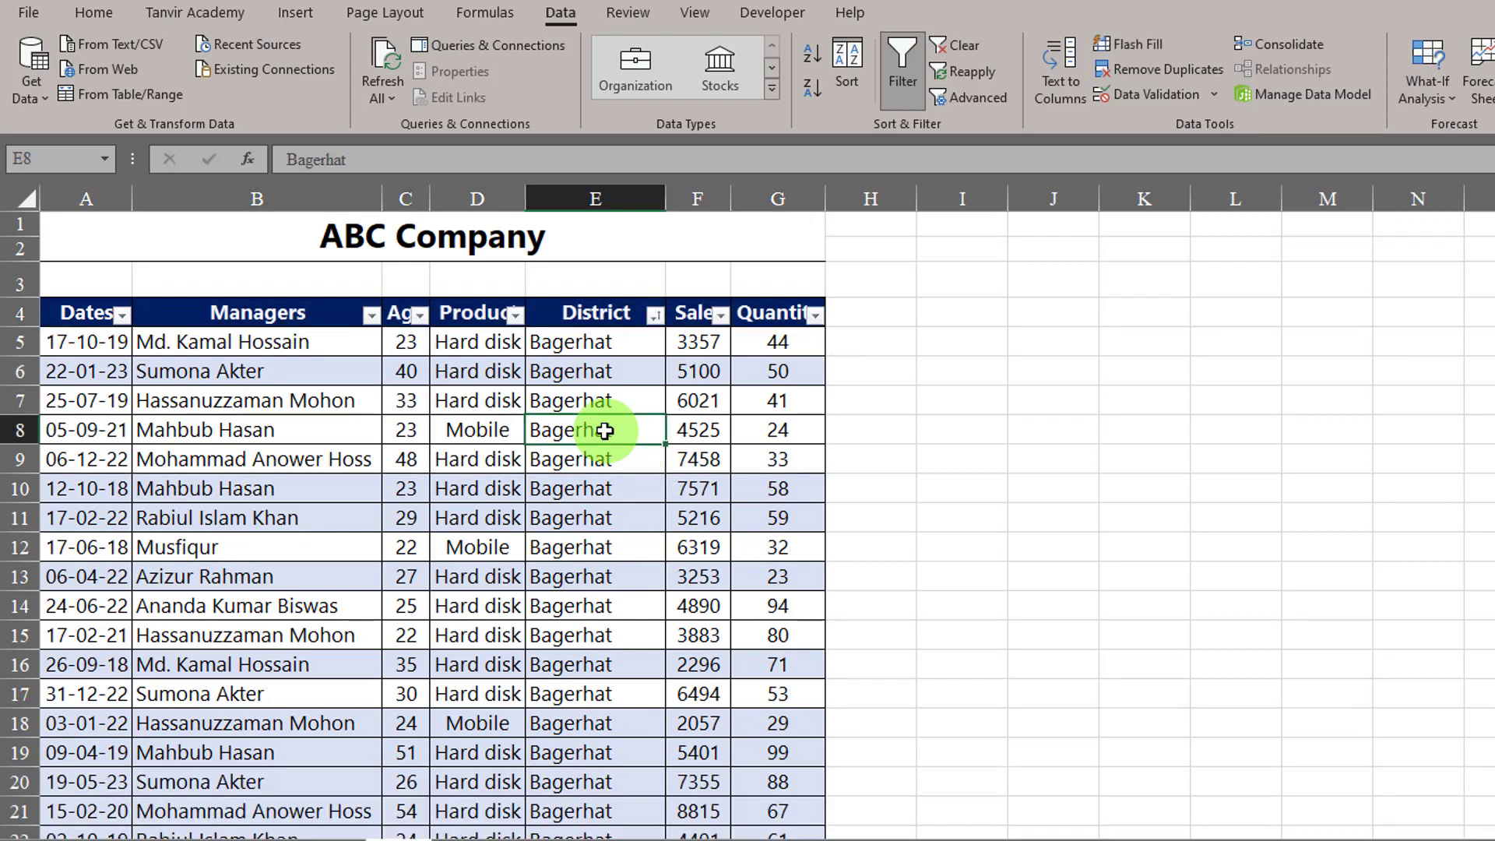
left_click(595, 310)
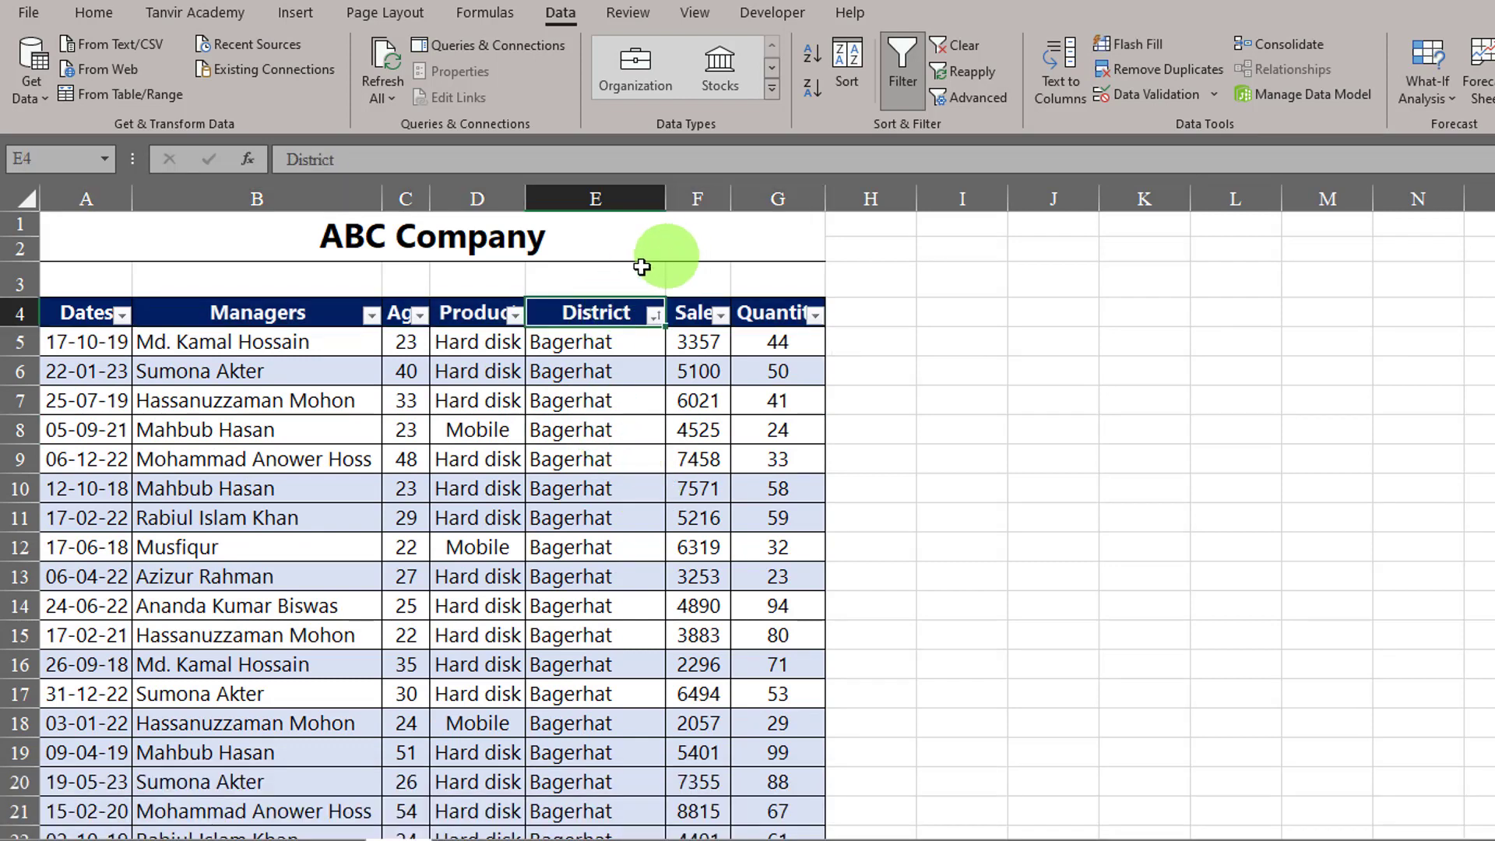
left_click(903, 74)
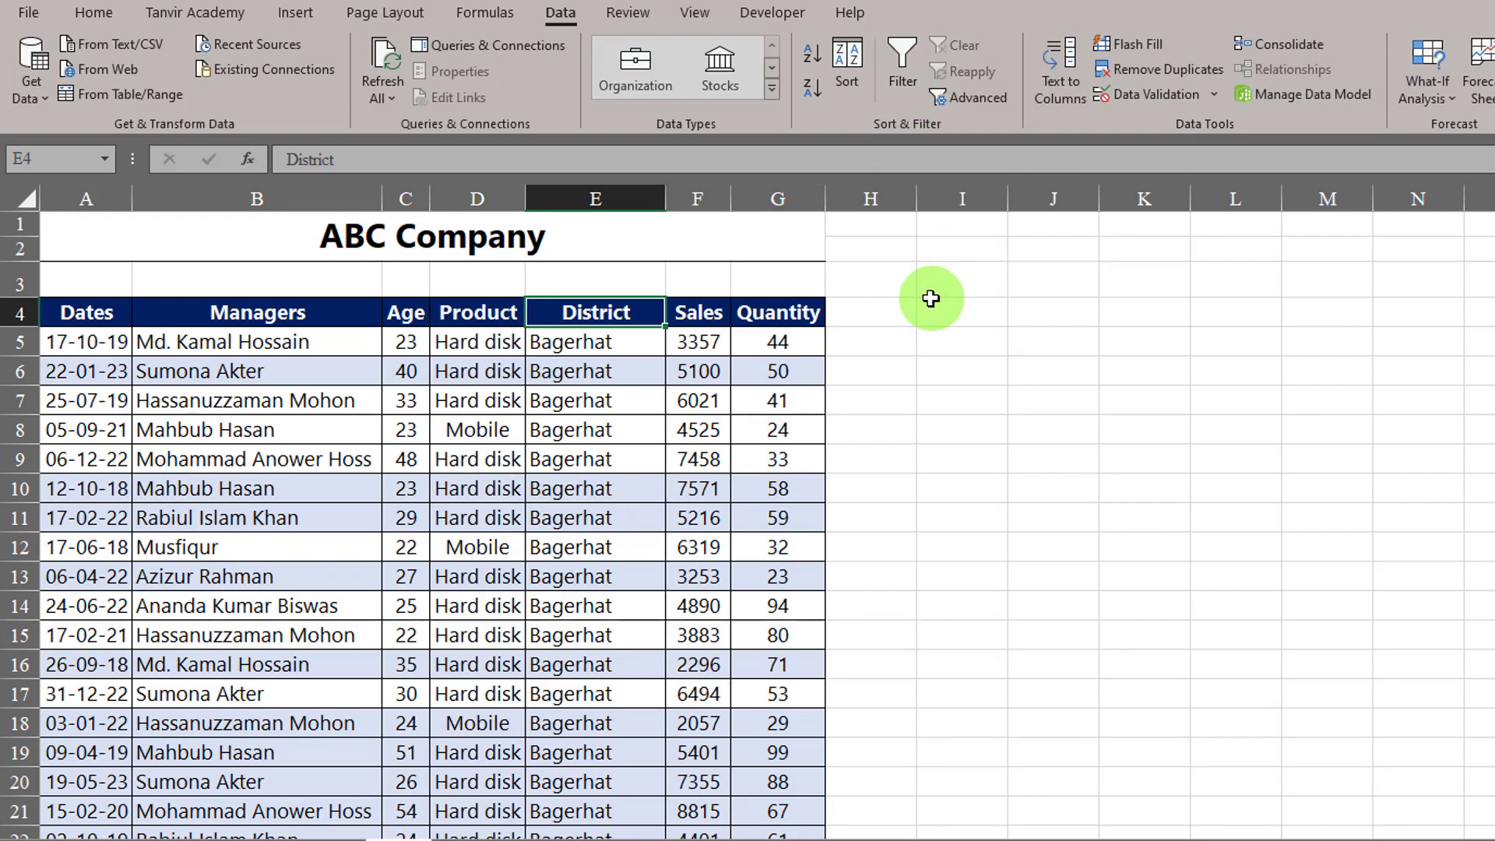
left_click(589, 377)
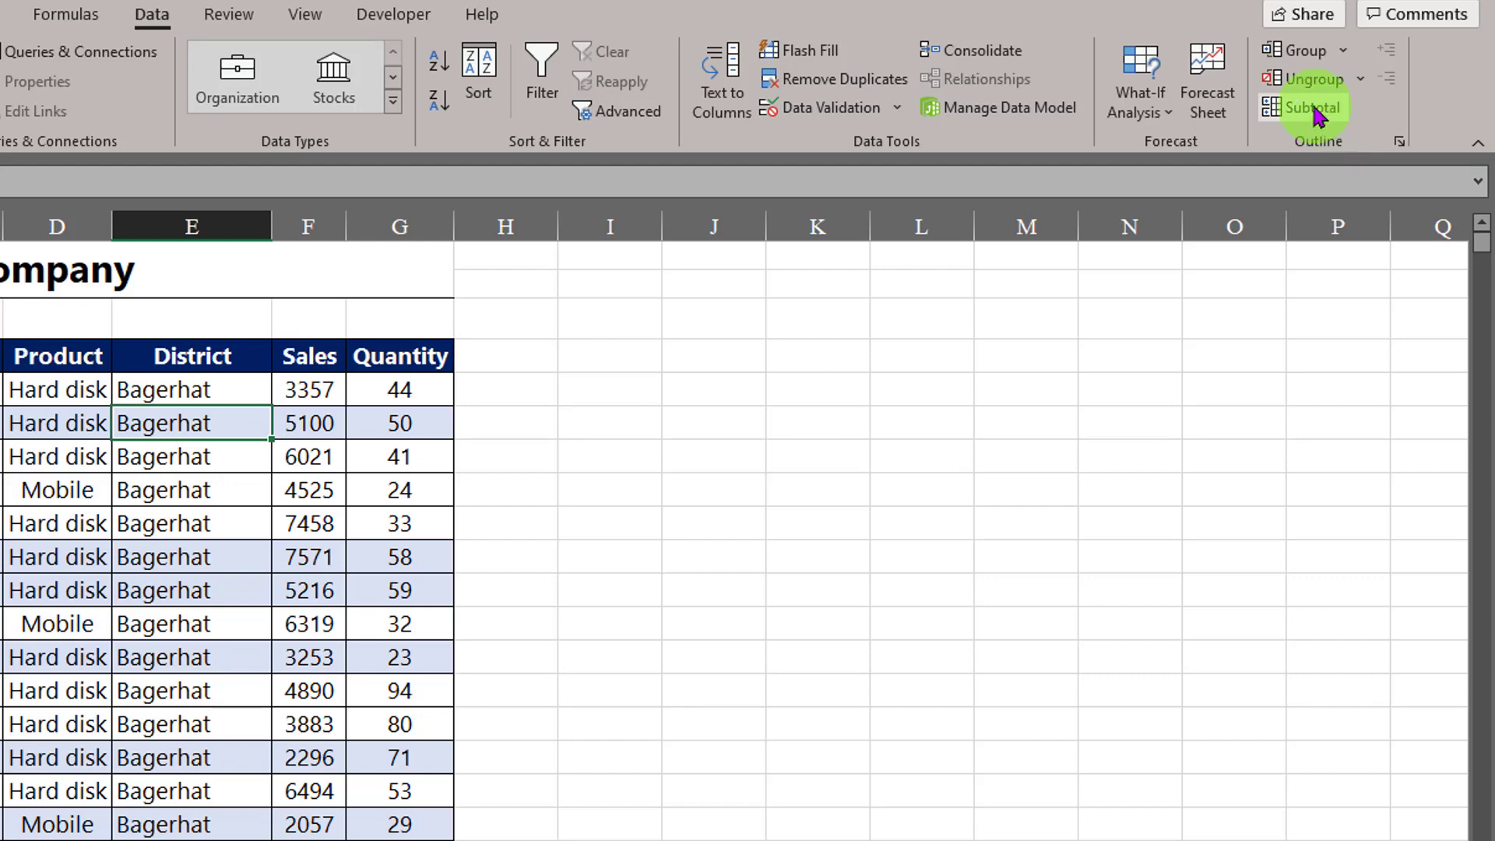
- Sum Quantity at each change in District, with a page break between groups
left_click(1322, 116)
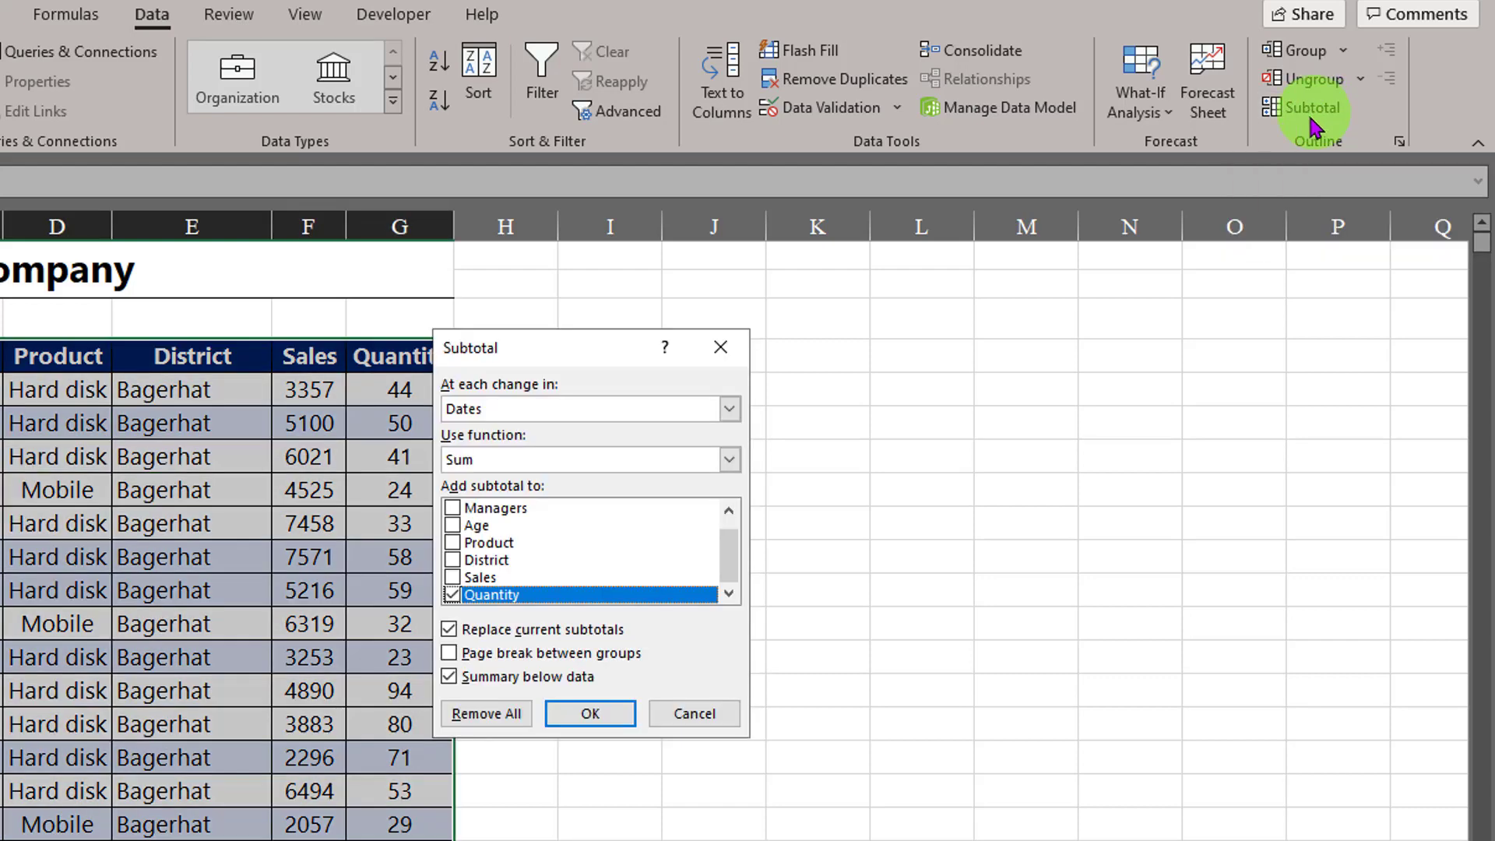
mouse_move(534, 358)
left_mouse_down()
mouse_move(620, 359)
mouse_move(573, 427)
left_mouse_up()
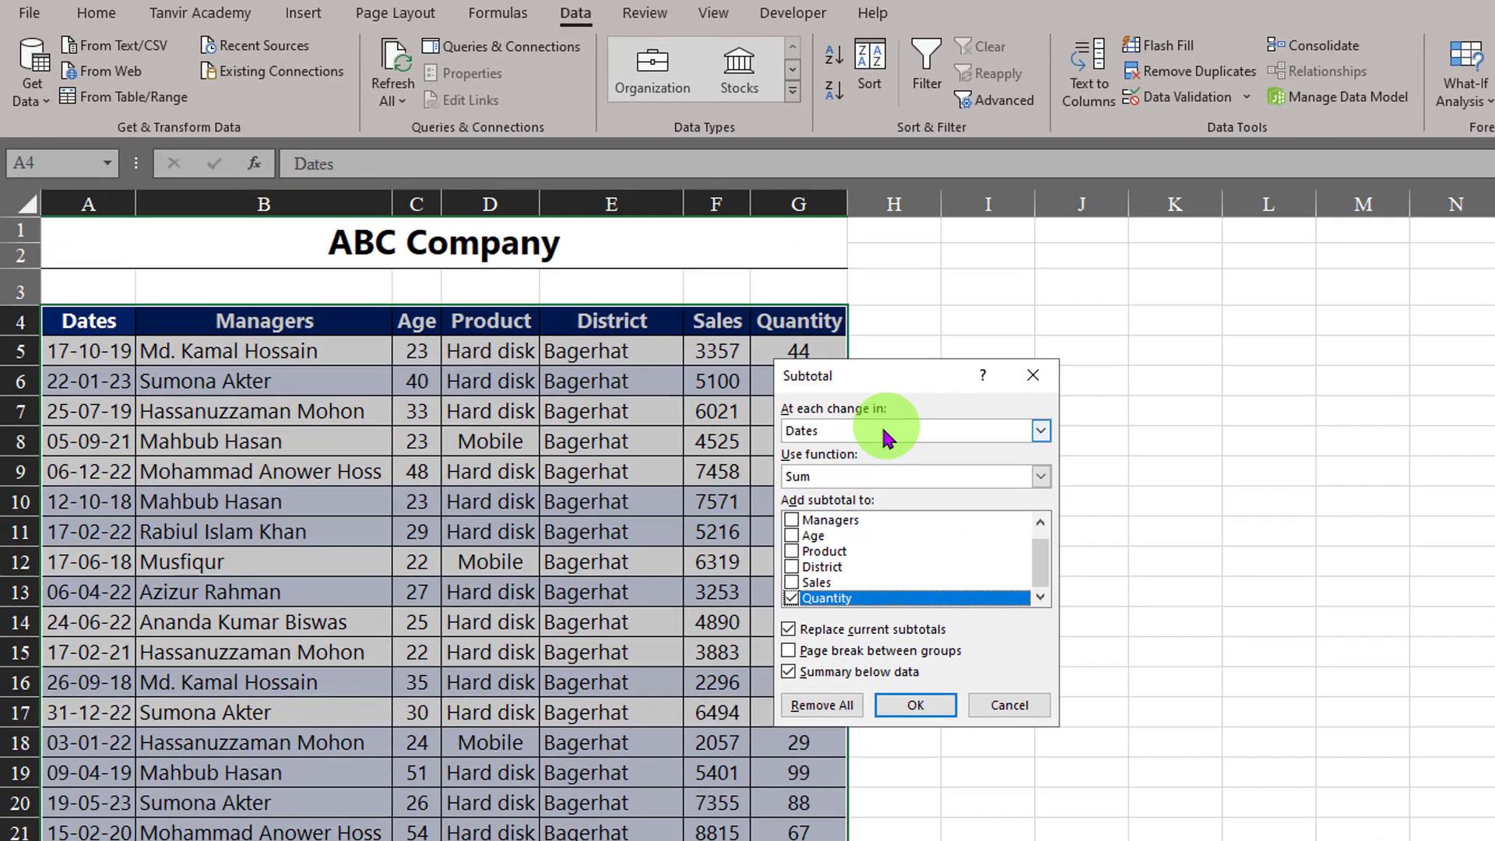
left_click(884, 432)
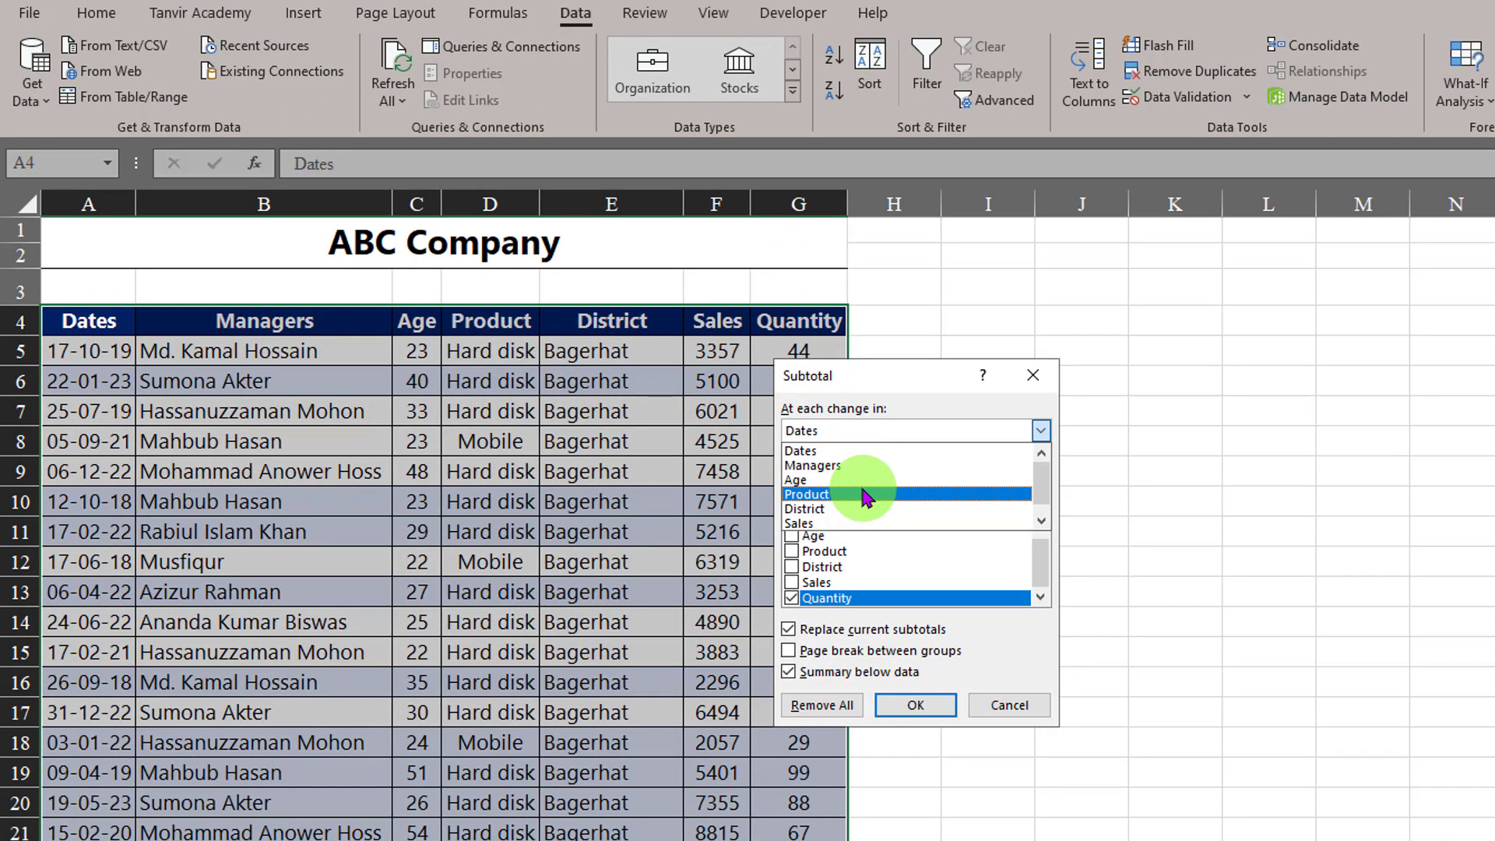
left_click(863, 510)
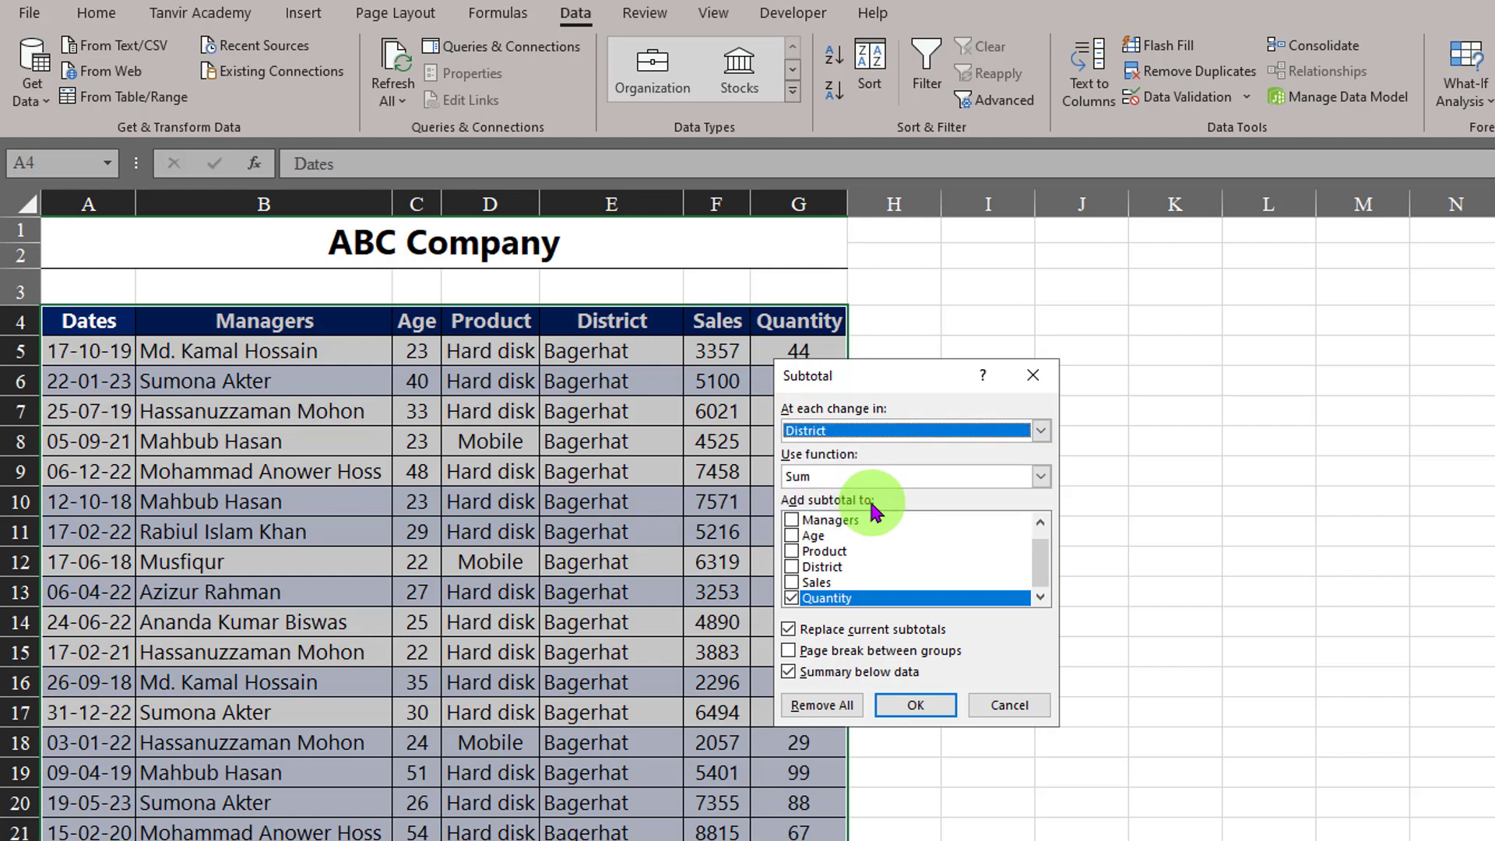
left_click(873, 479)
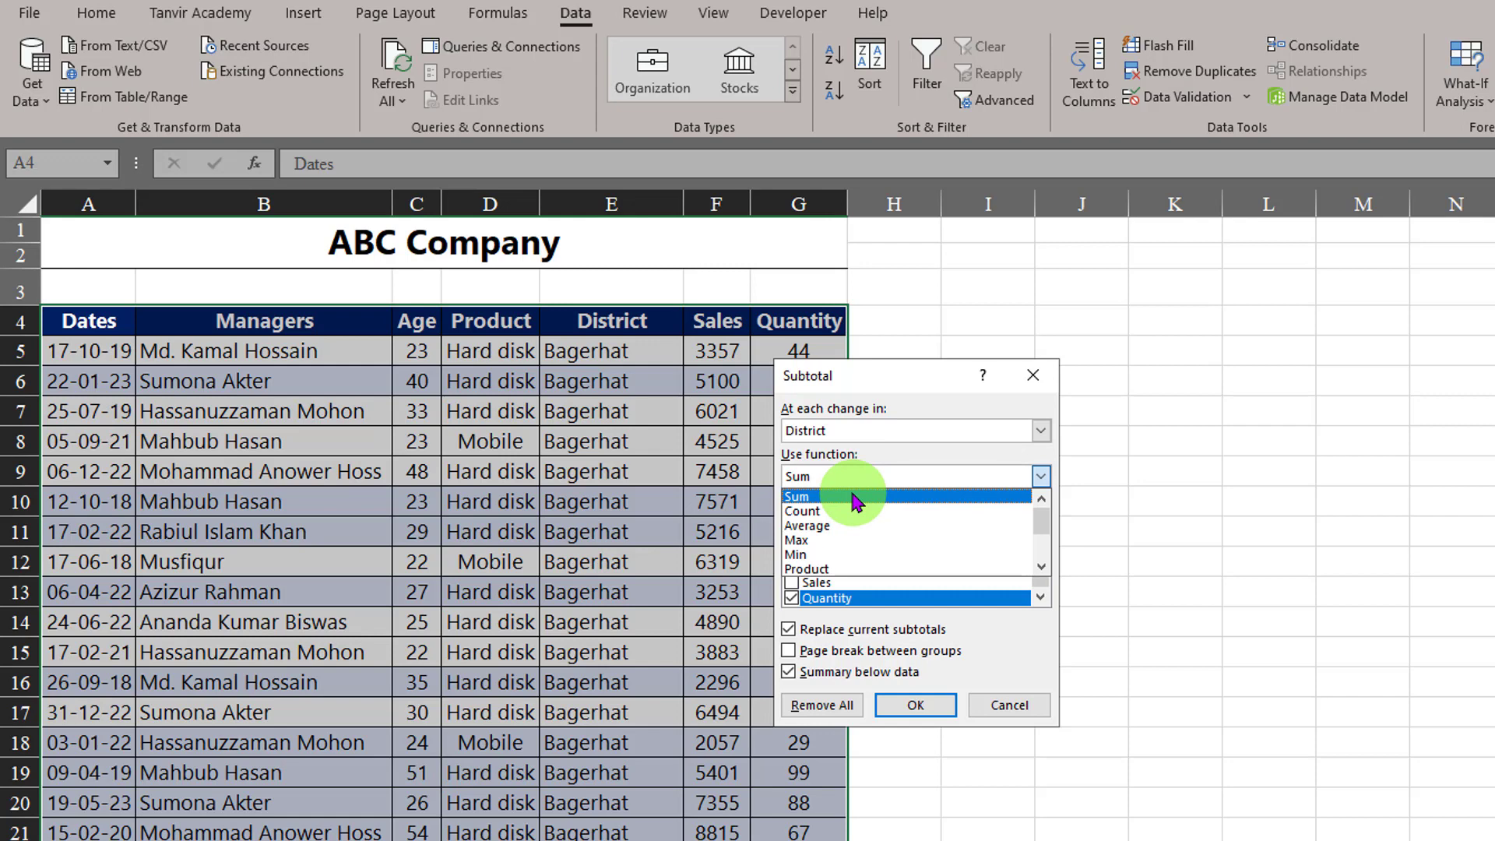
left_click(856, 498)
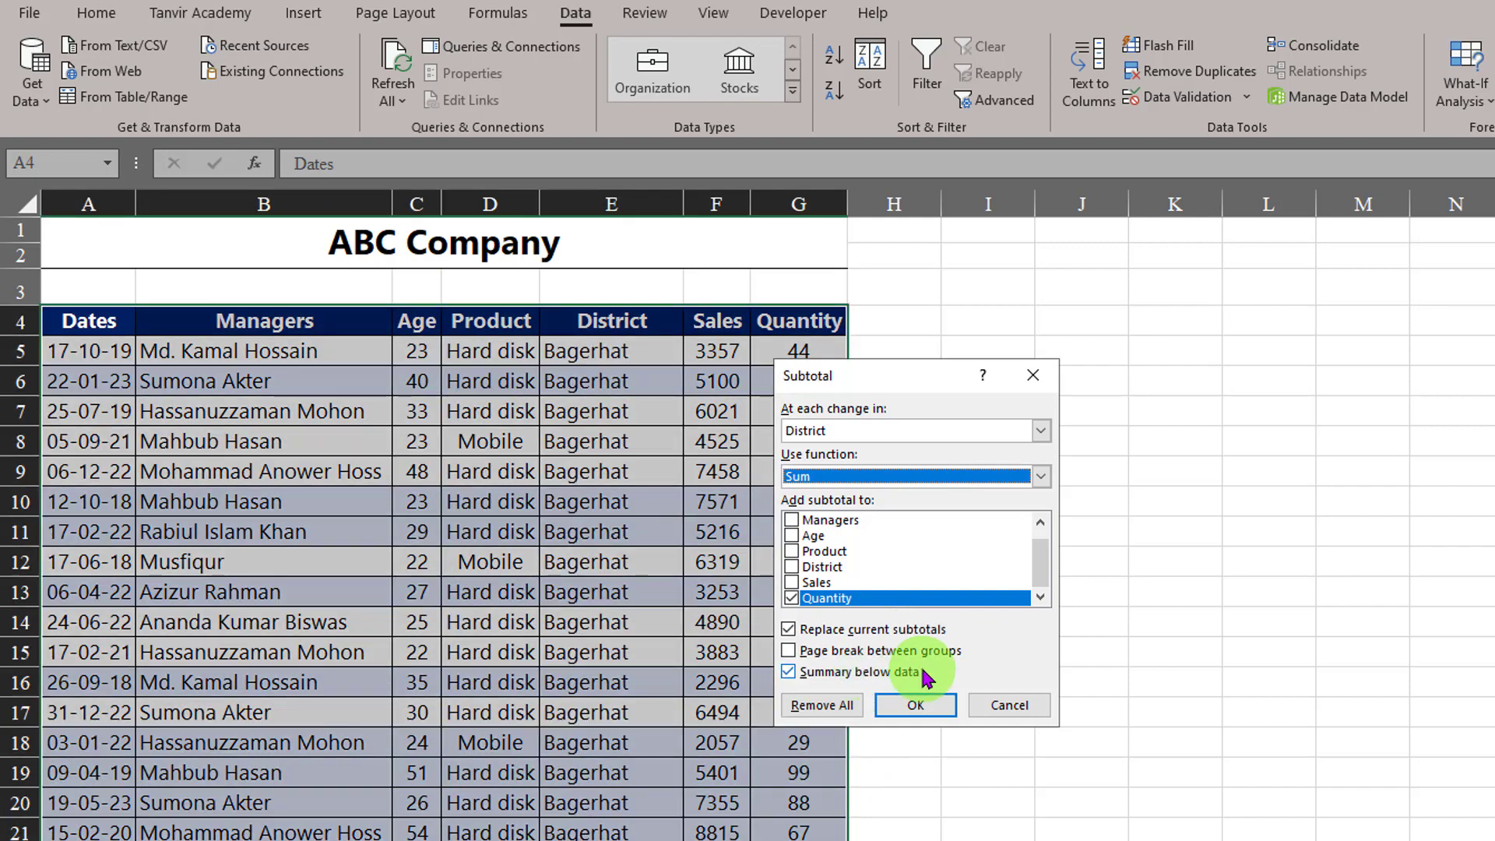
left_click(810, 654)
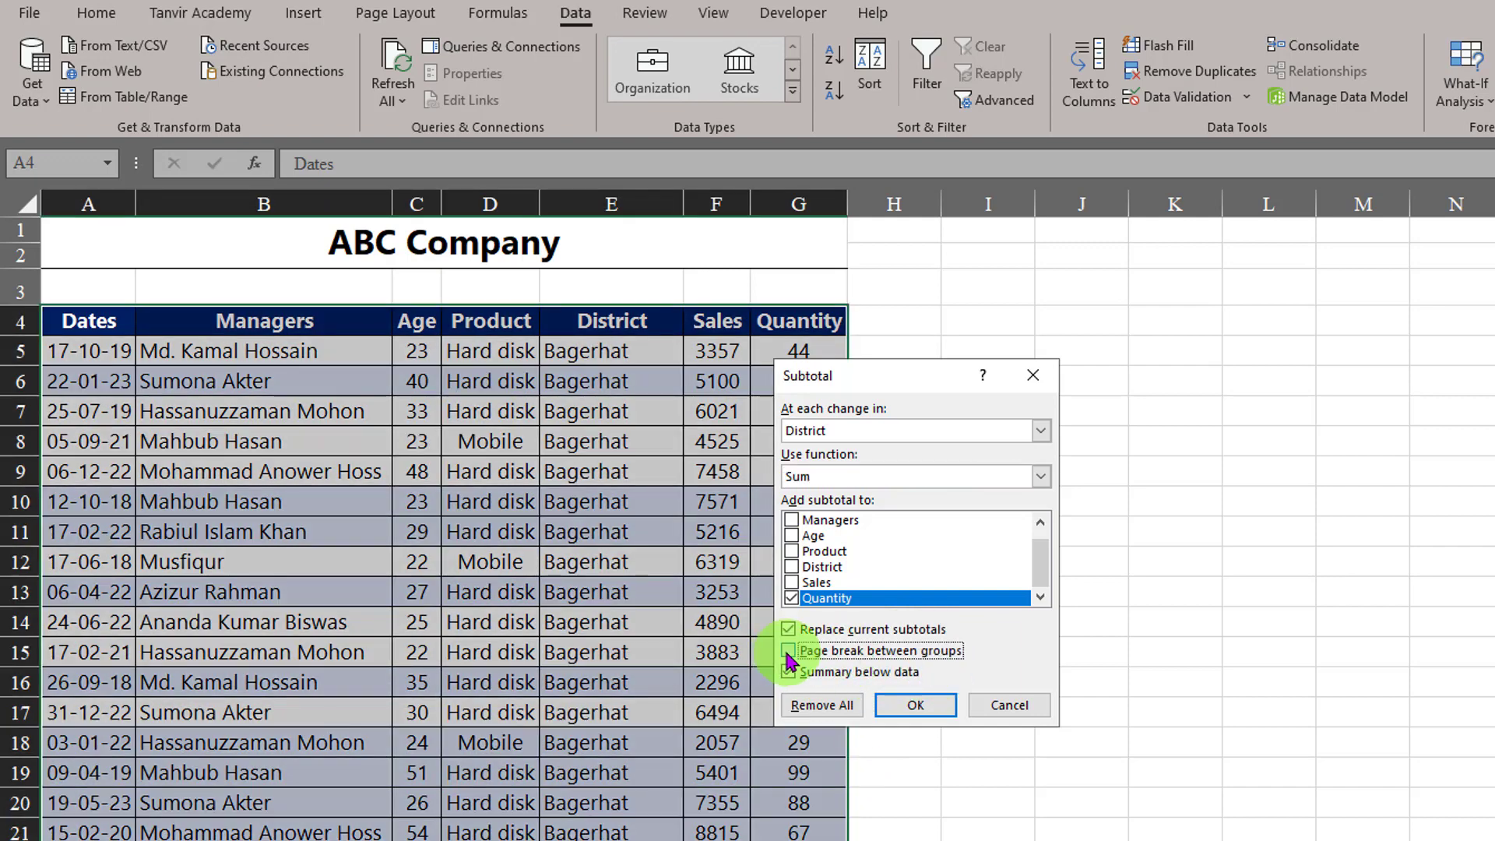
left_click(903, 705)
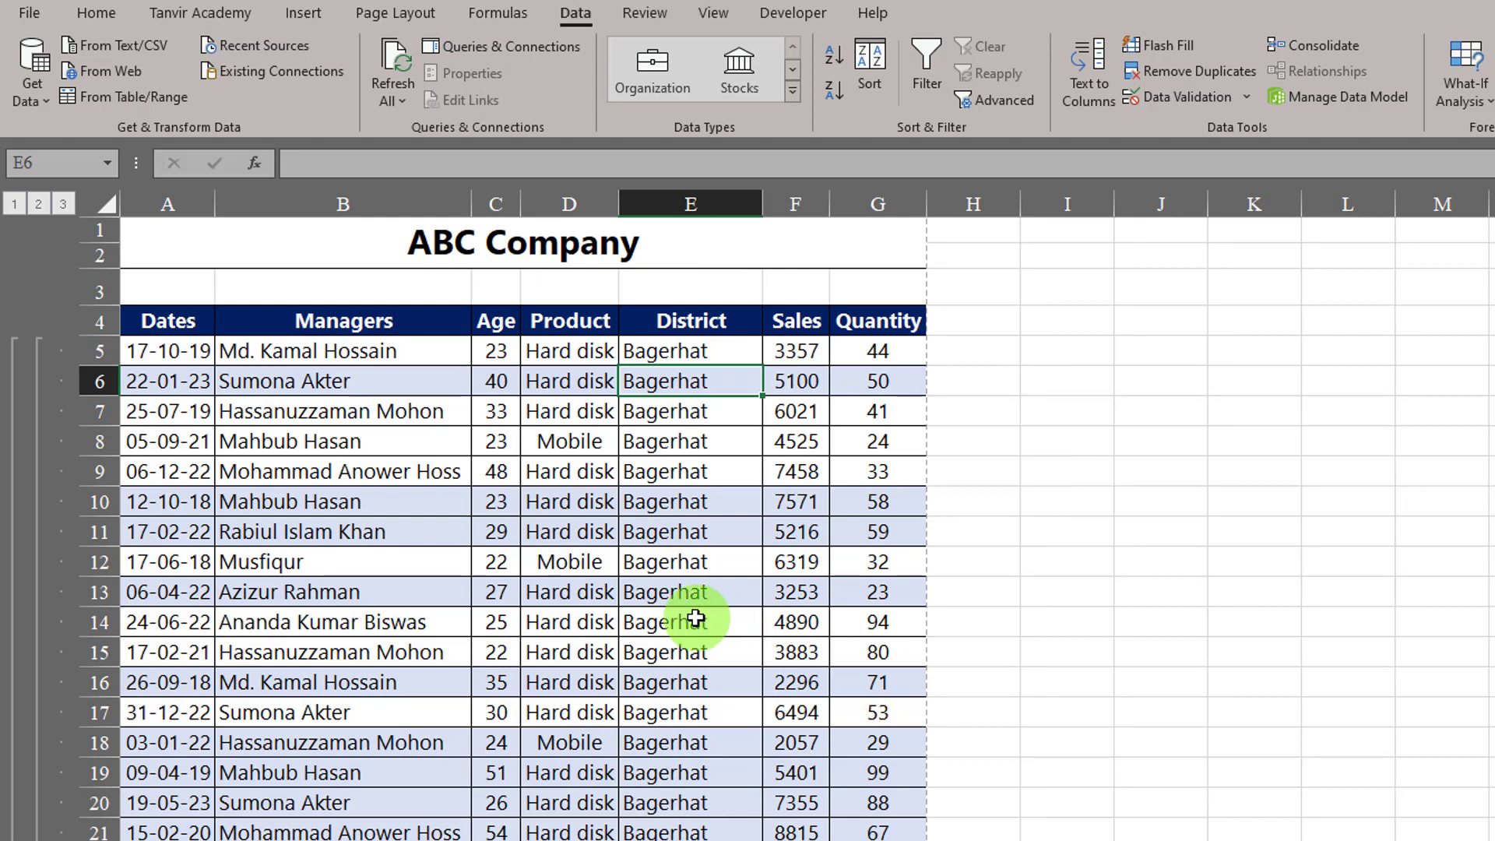
- Bring up the print preview and flip back and forth between its first pages
key("ctrl+p")
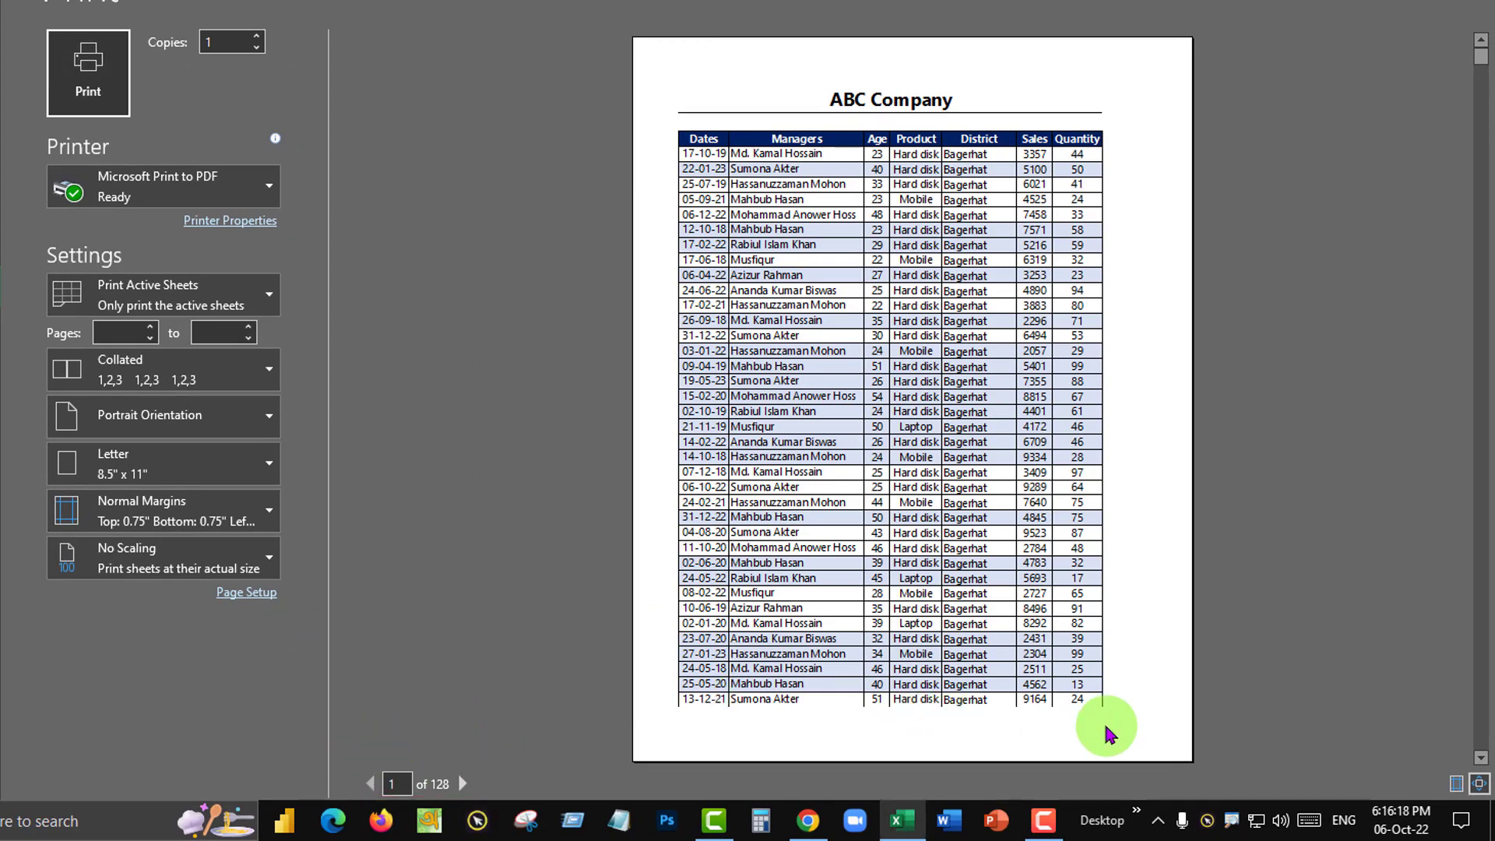
key("Tab")
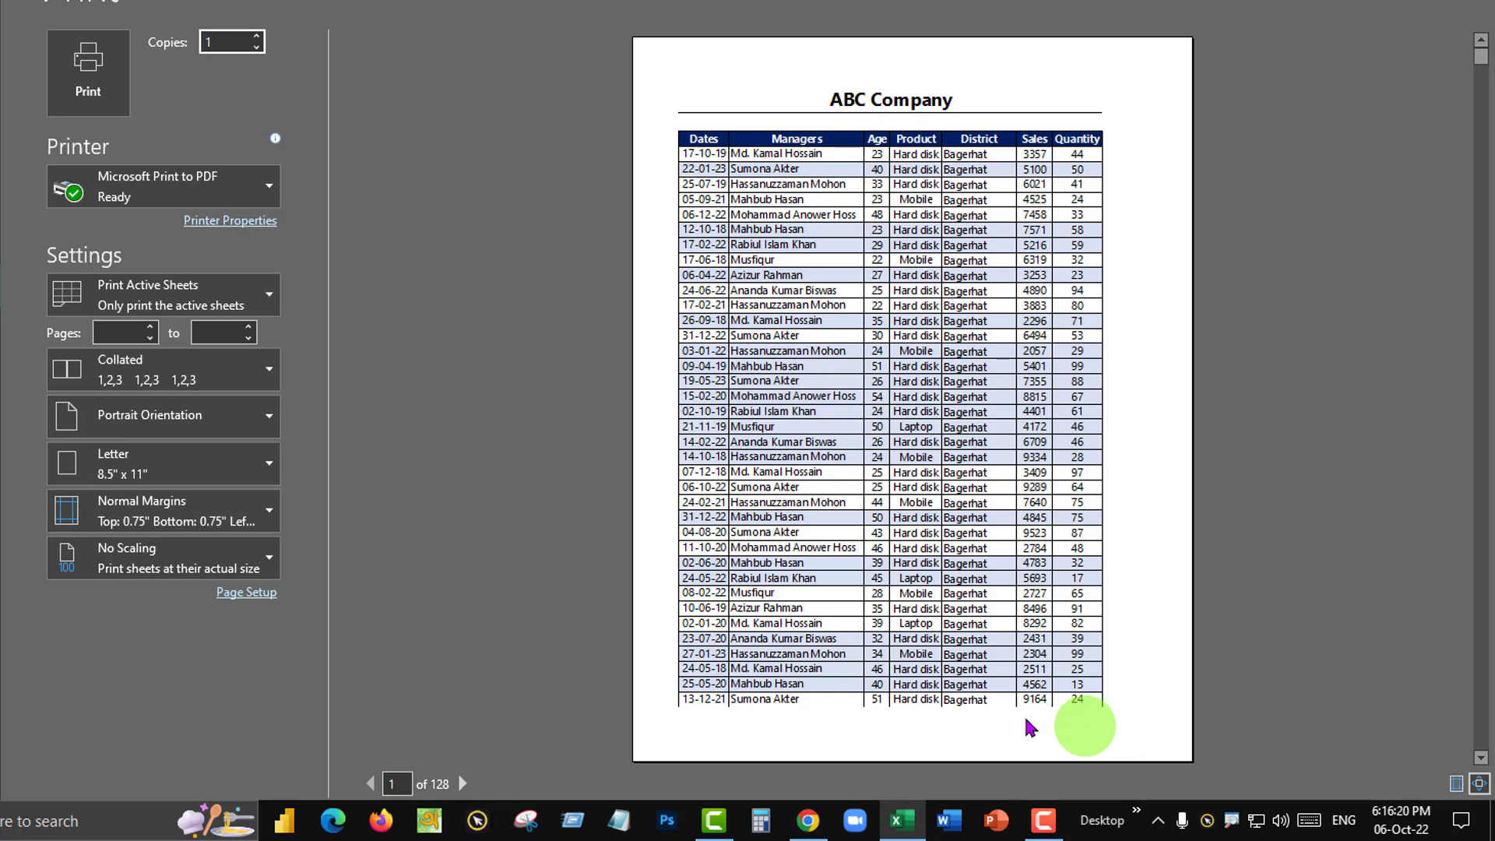
left_click(462, 784)
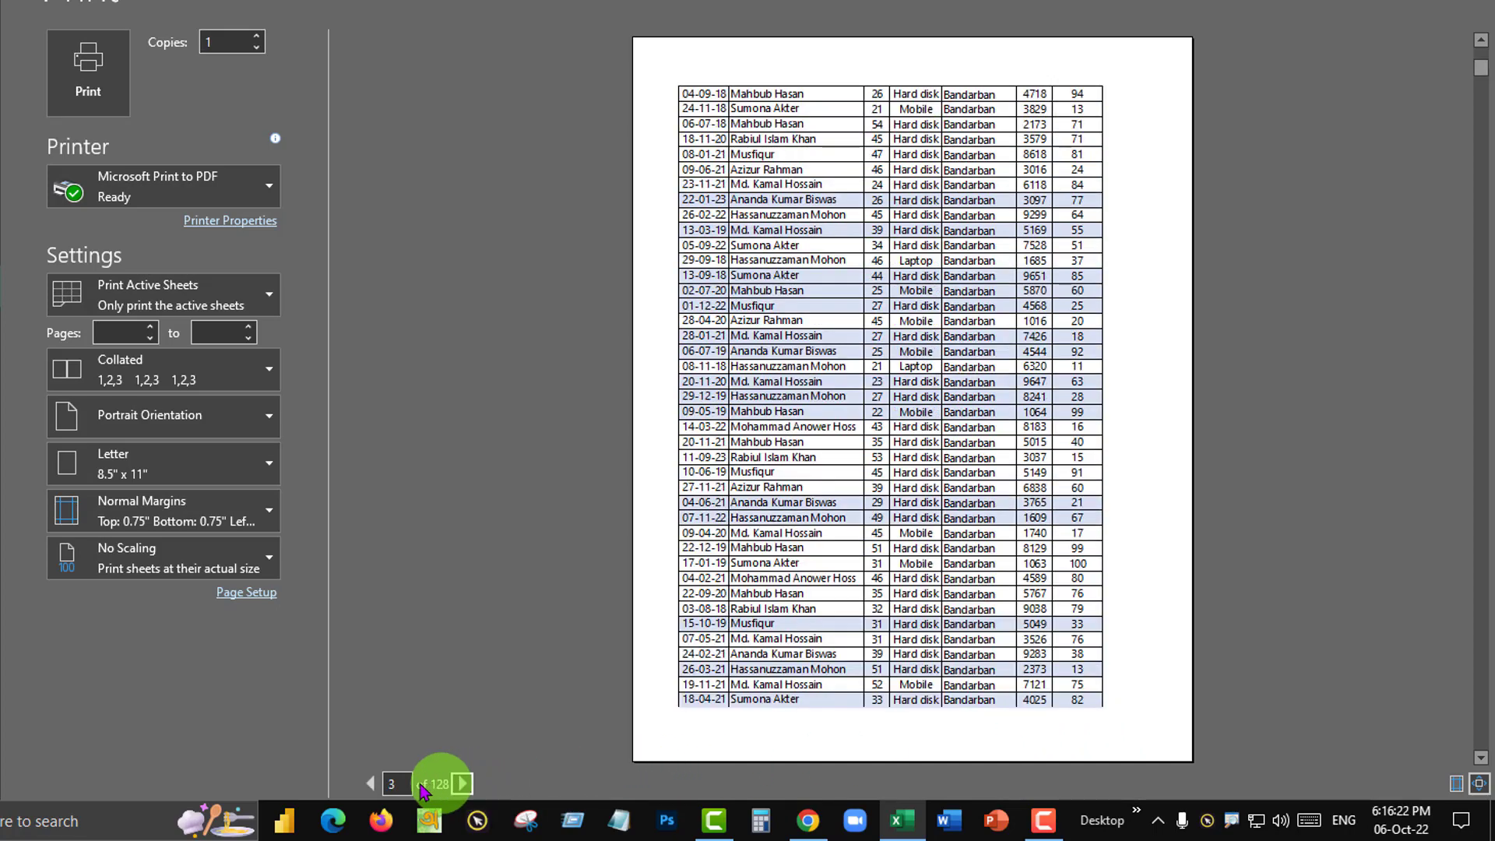
left_click(370, 783)
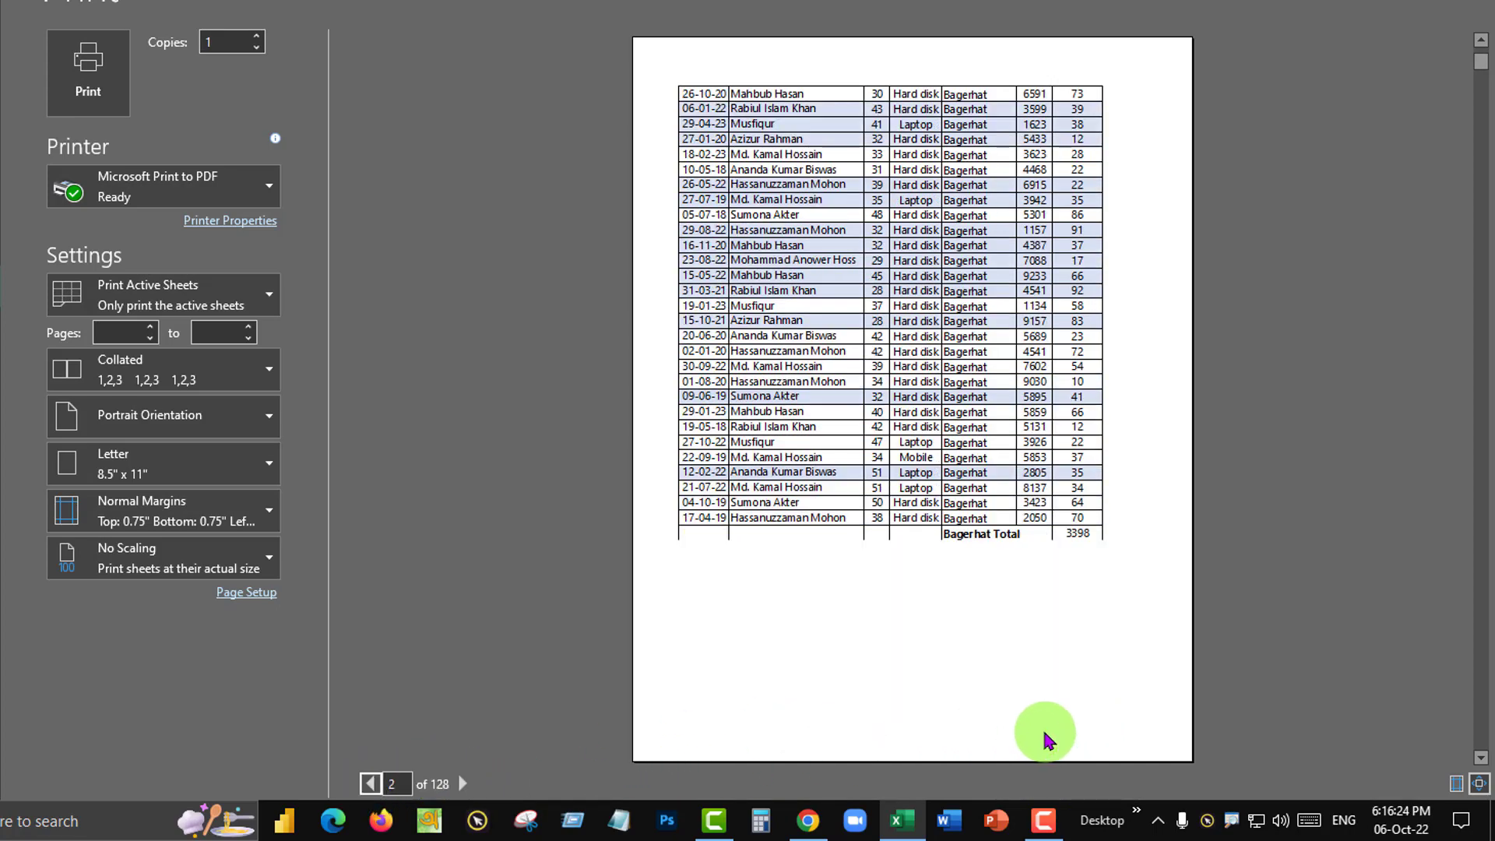
mouse_move(920, 478)
left_mouse_down()
mouse_move(1136, 550)
mouse_move(1263, 684)
left_mouse_up()
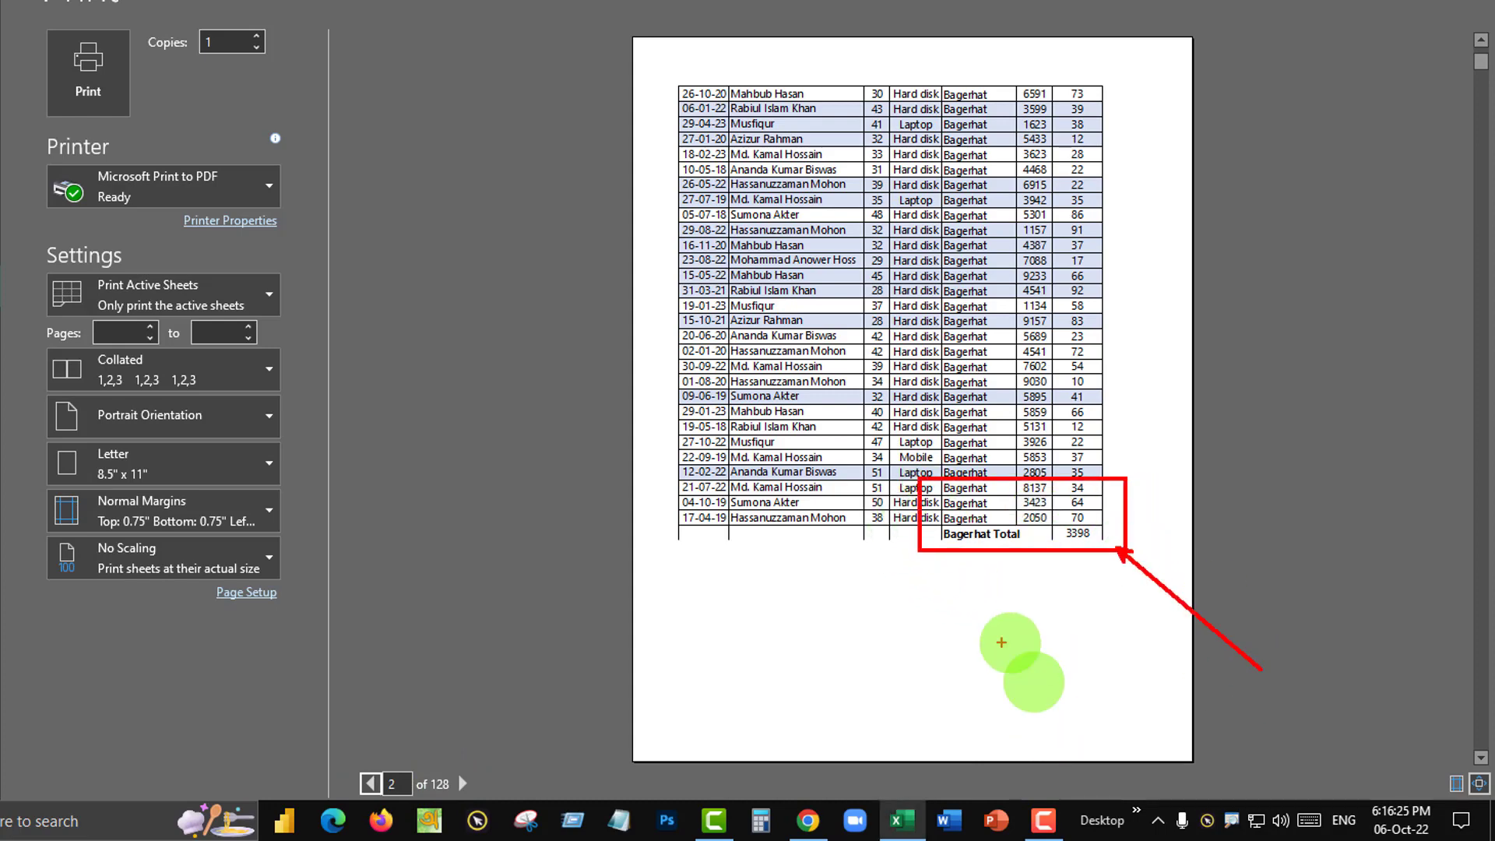
left_click_drag(696, 576, 1149, 743)
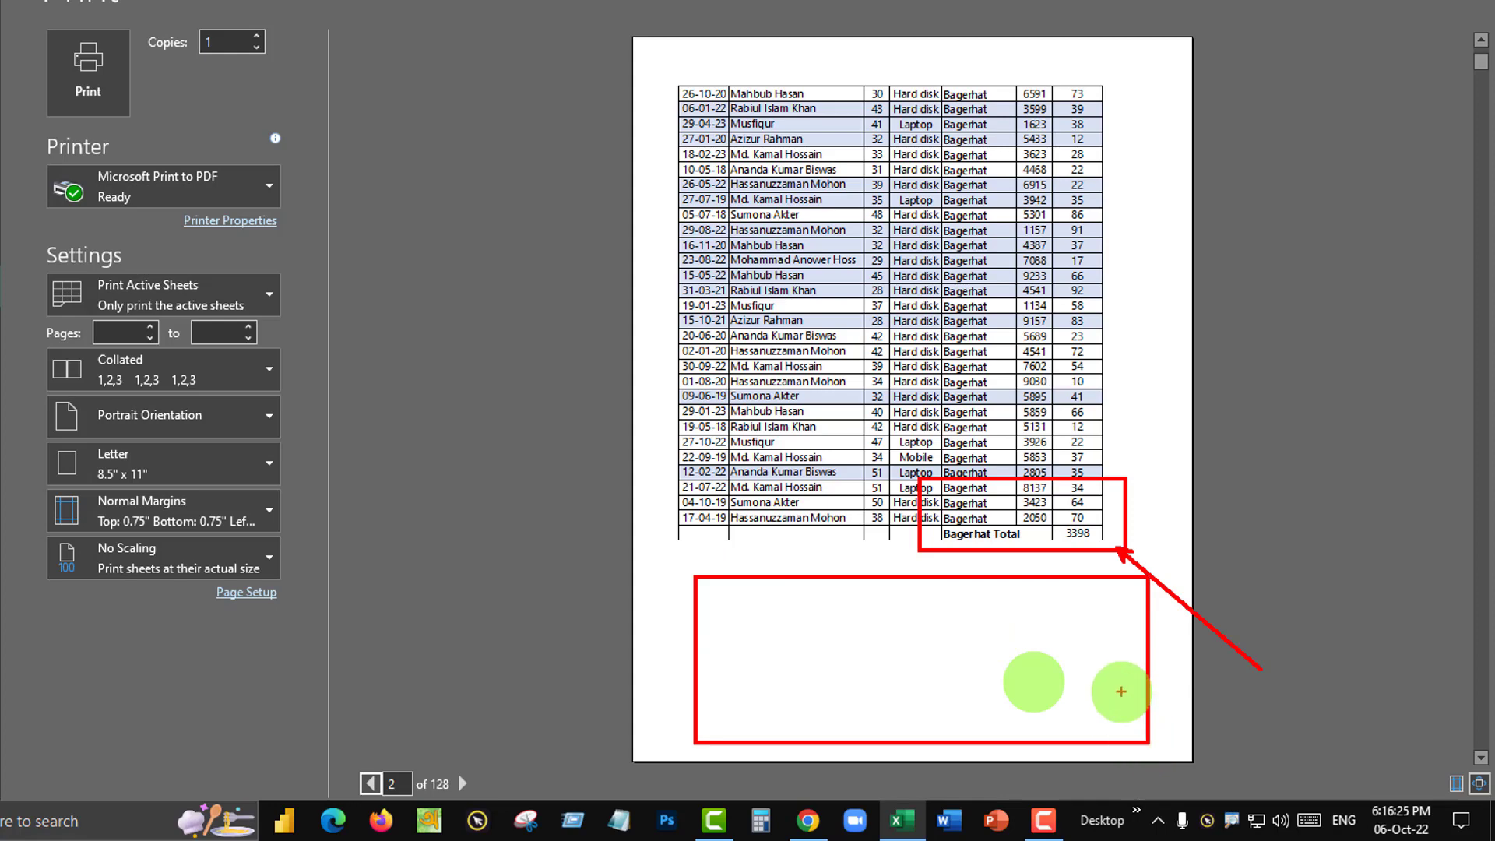
left_click(475, 814)
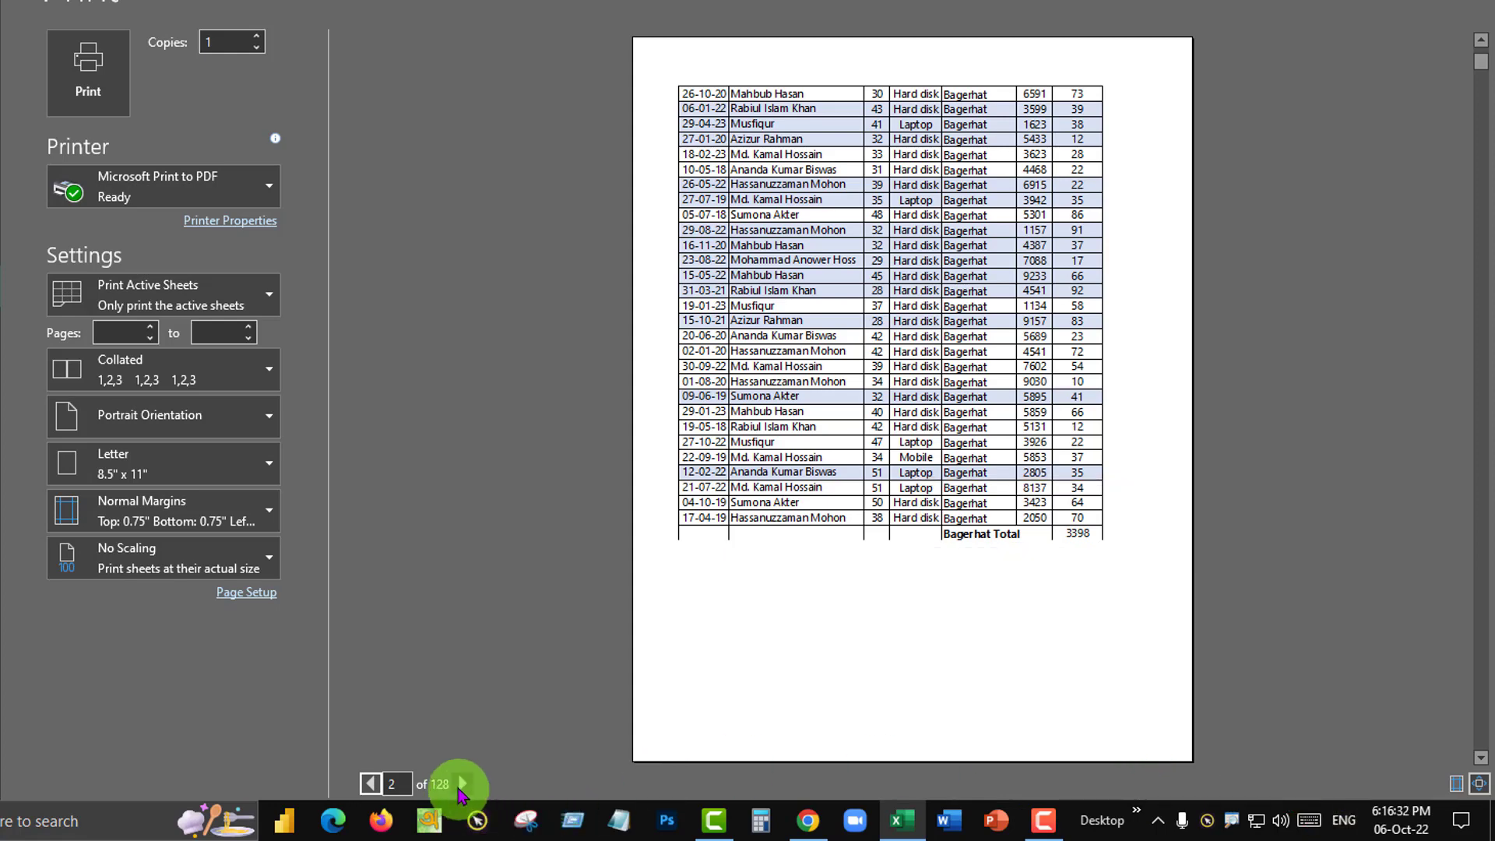
- Advance the preview to page 6, ending with Barguna Total 3757 and lacking column headings
left_click(462, 784)
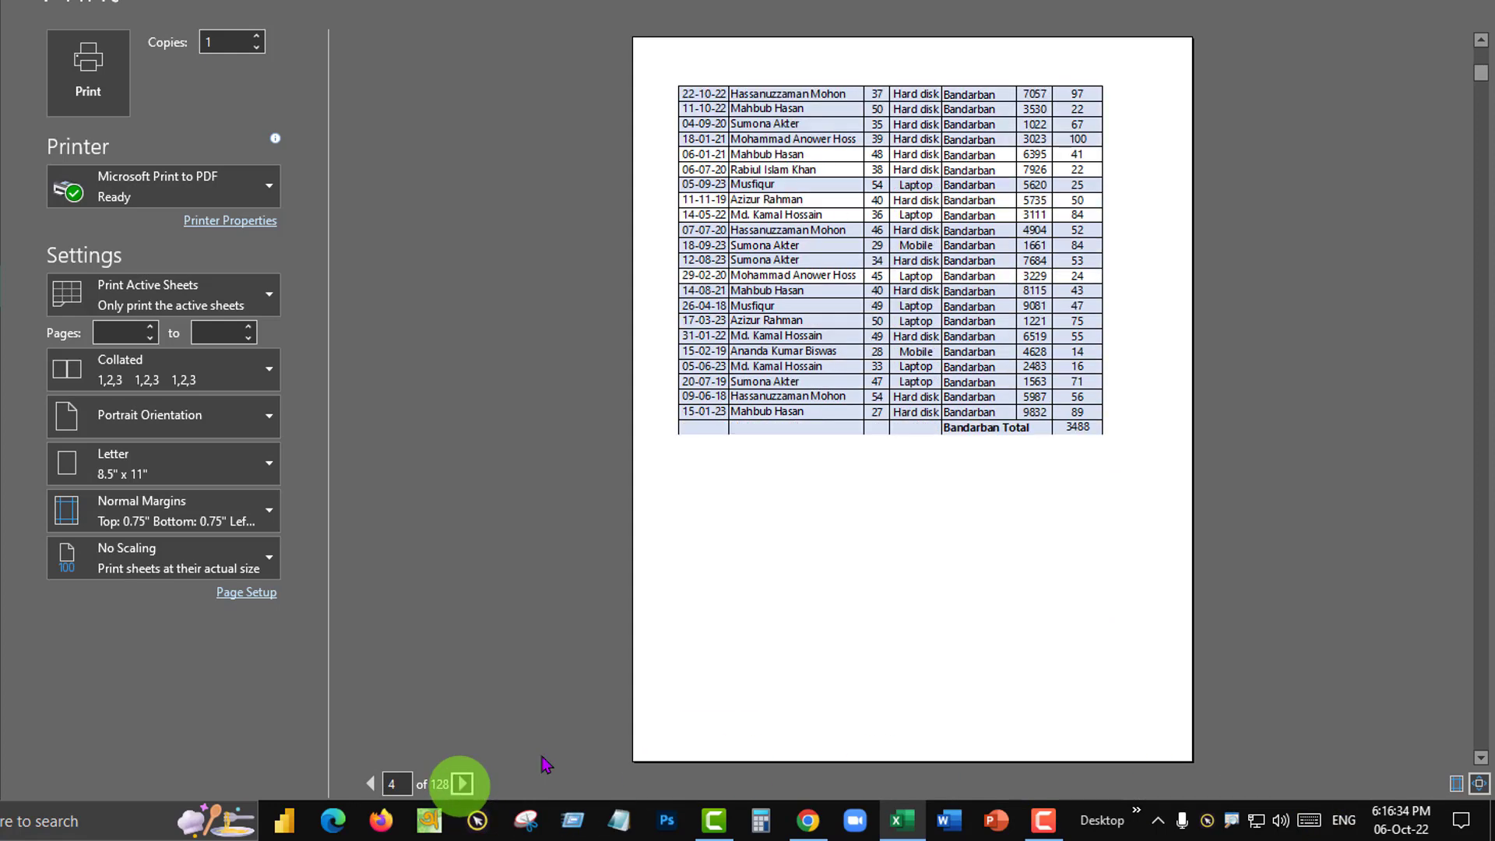
mouse_move(918, 398)
left_mouse_down()
mouse_move(1110, 450)
mouse_move(1184, 563)
left_mouse_up()
left_click_drag(725, 487, 1116, 704)
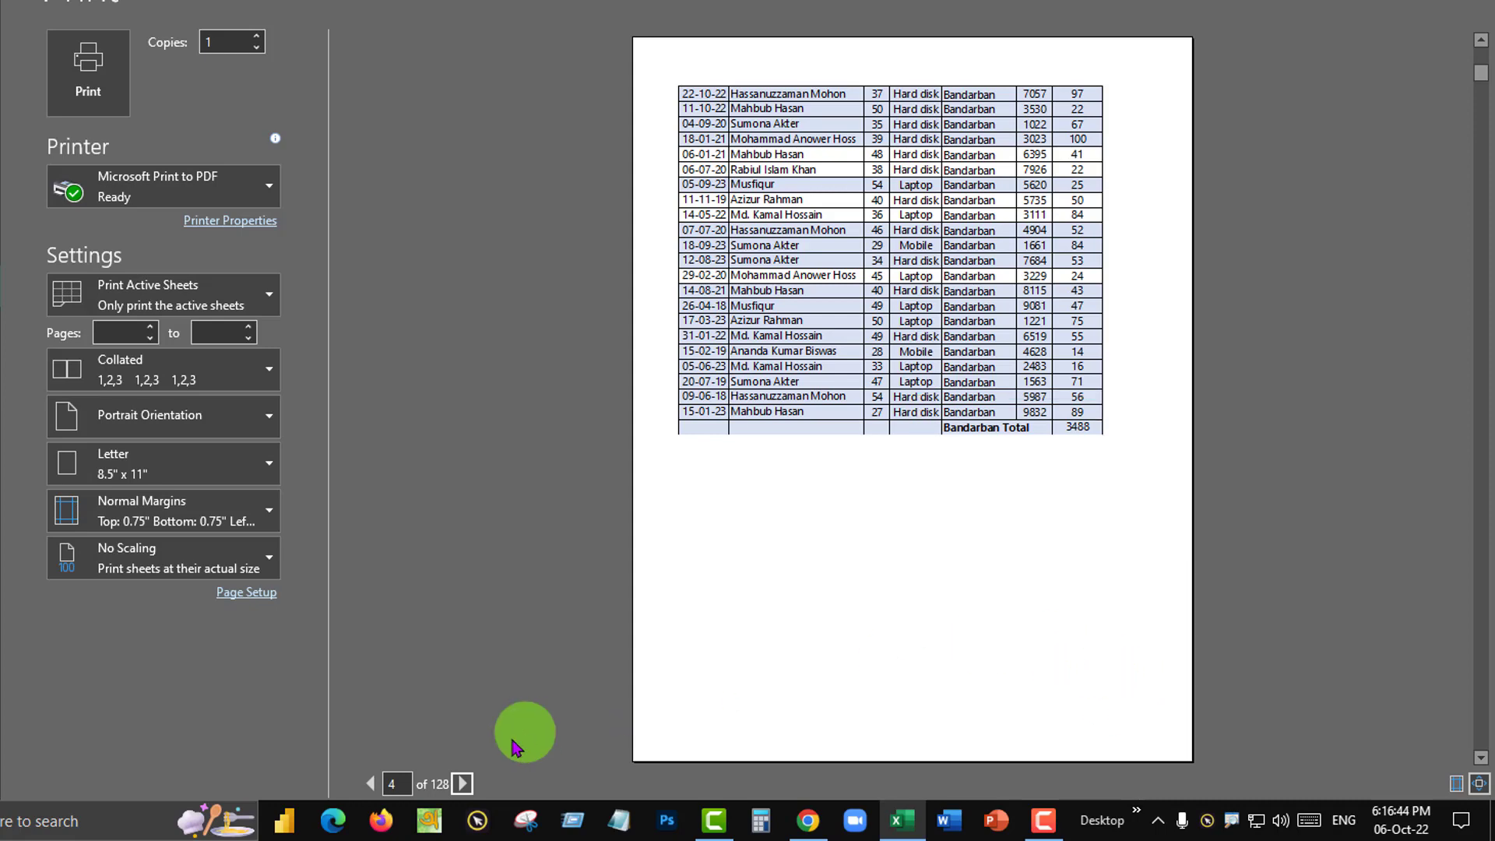
left_click(462, 784)
left_click(463, 784)
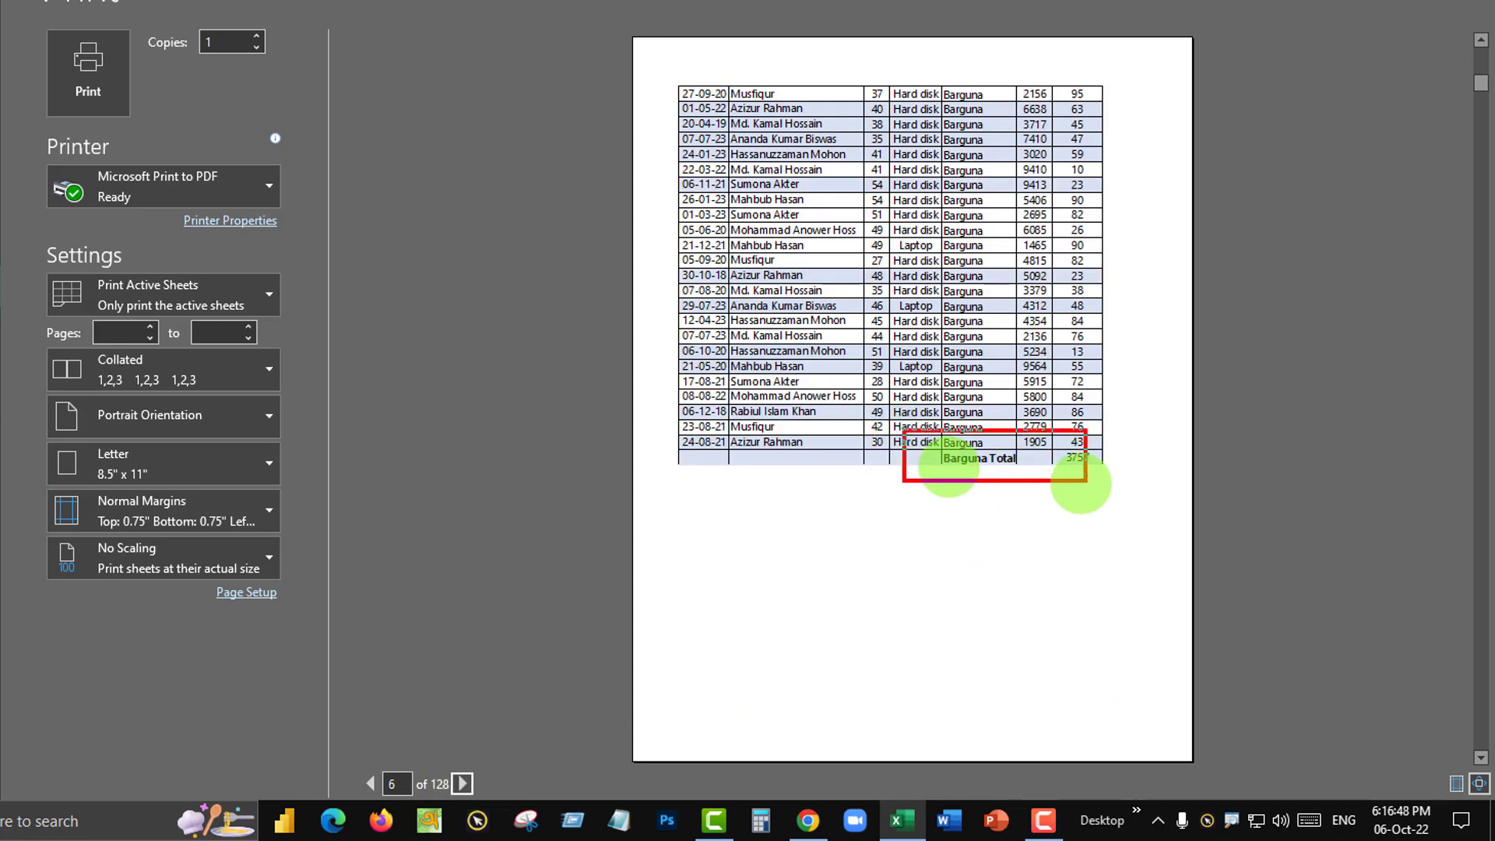
left_click_drag(905, 429, 1108, 477)
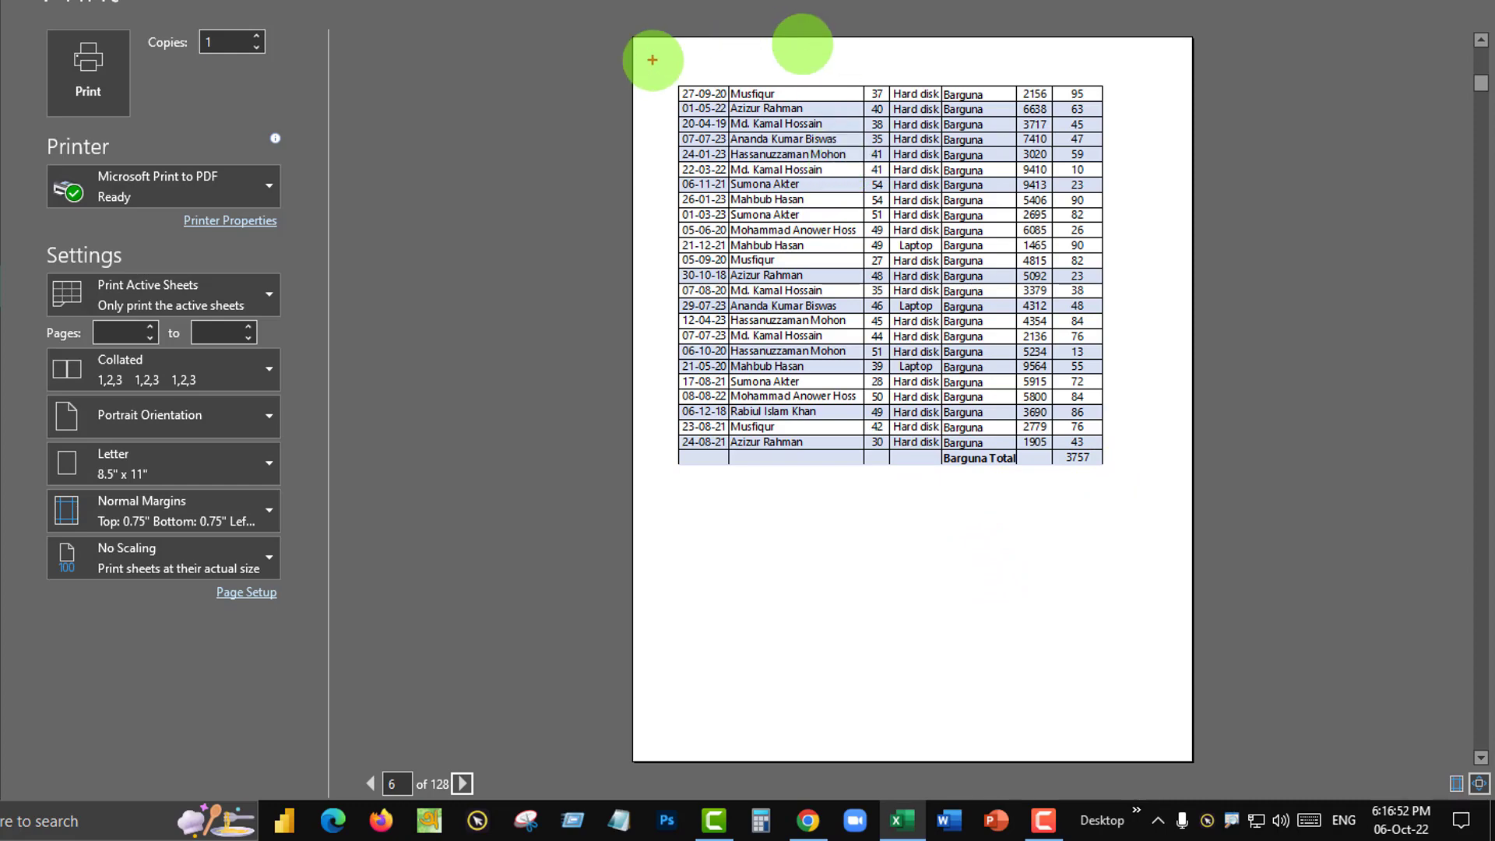
mouse_move(651, 60)
left_mouse_down()
mouse_move(1127, 100)
mouse_move(1222, 209)
left_mouse_up()
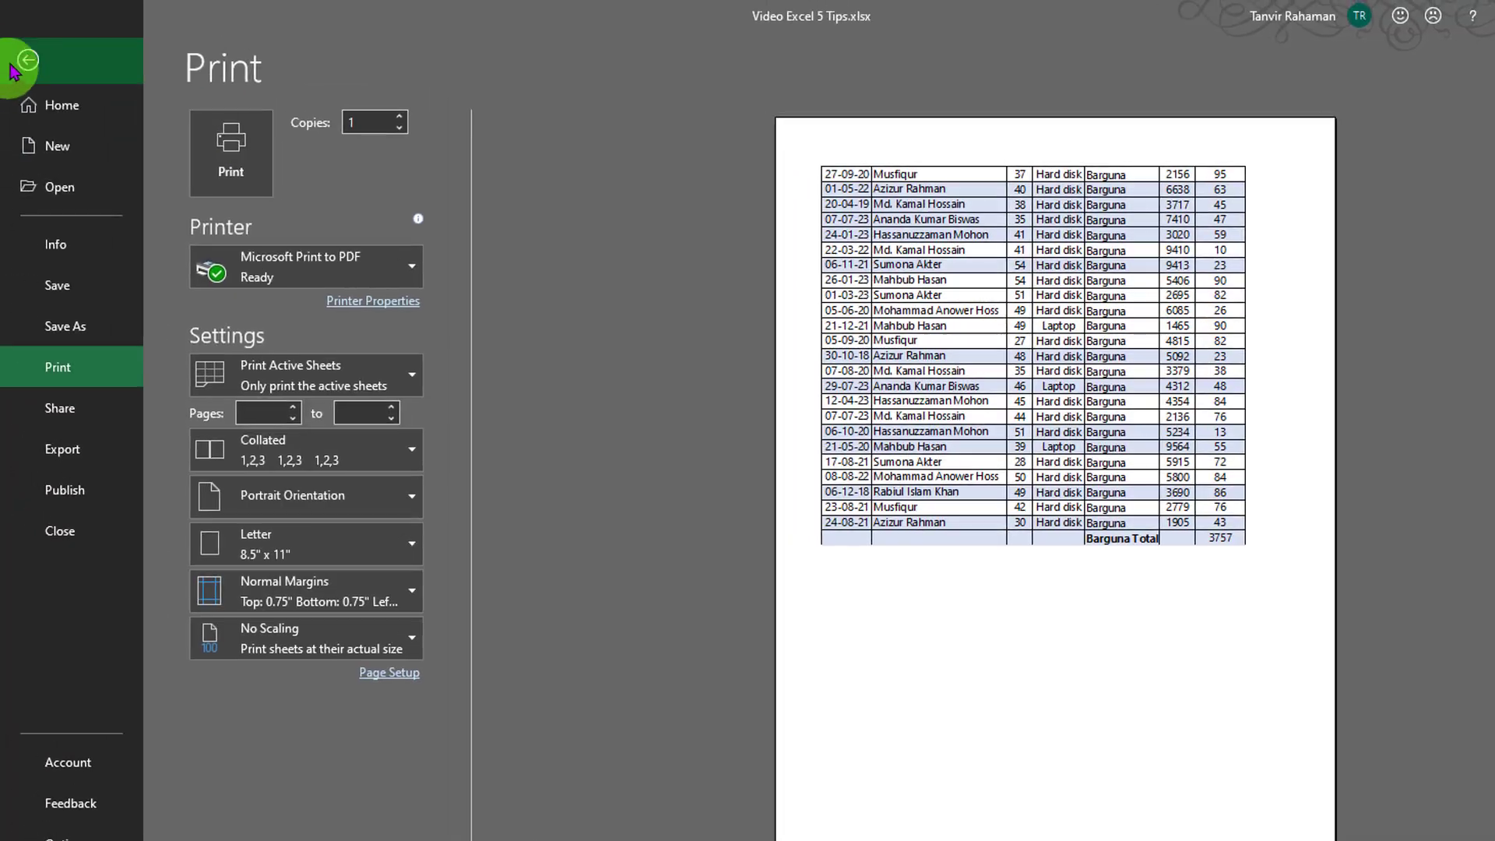
- Exit the print preview and bring up Page Layout's Print Titles settings
left_click(29, 56)
left_click(497, 389)
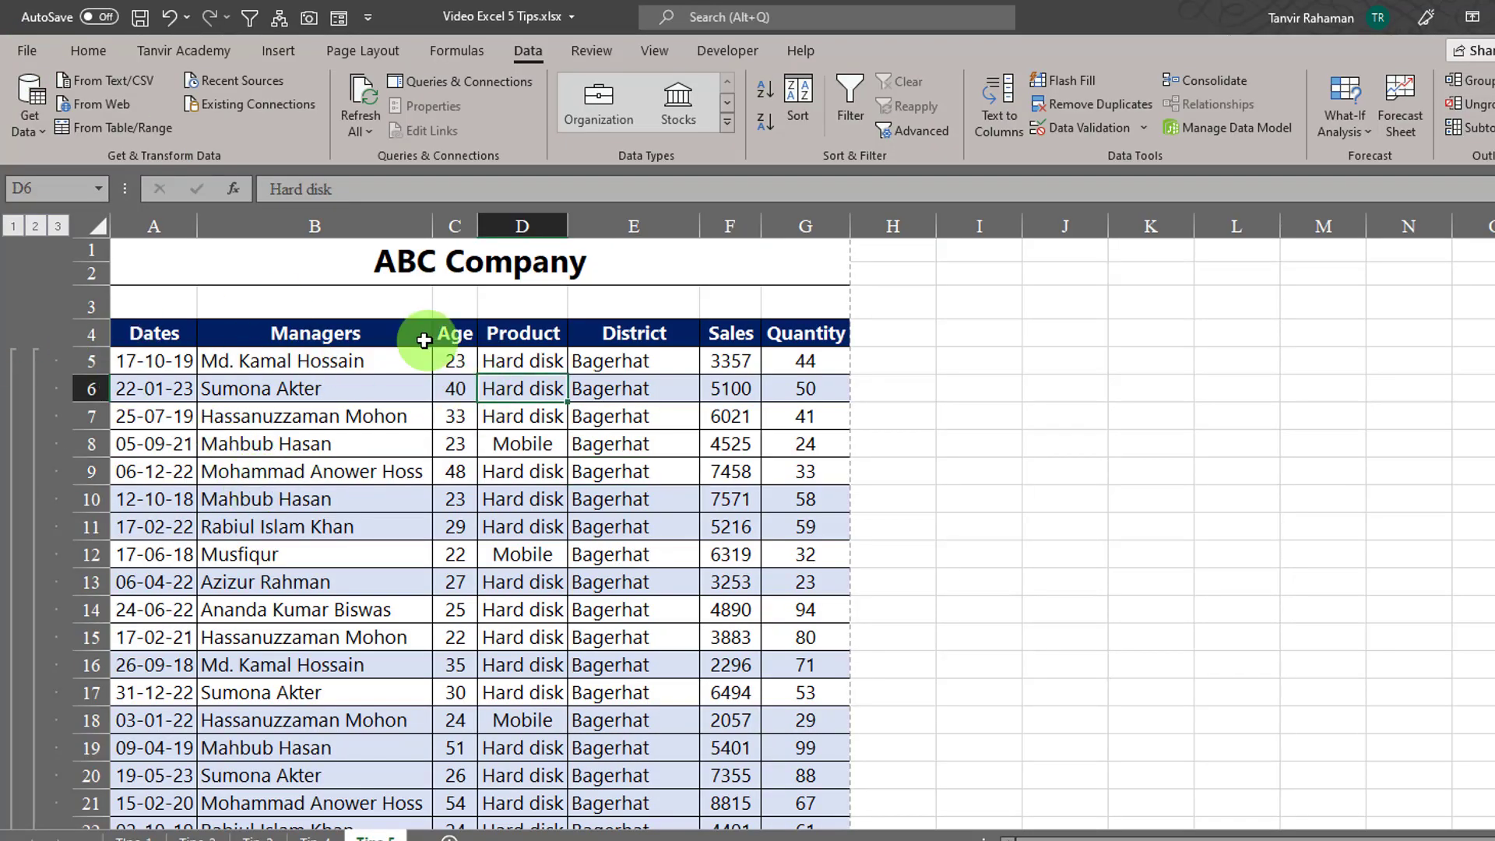
left_click(84, 330)
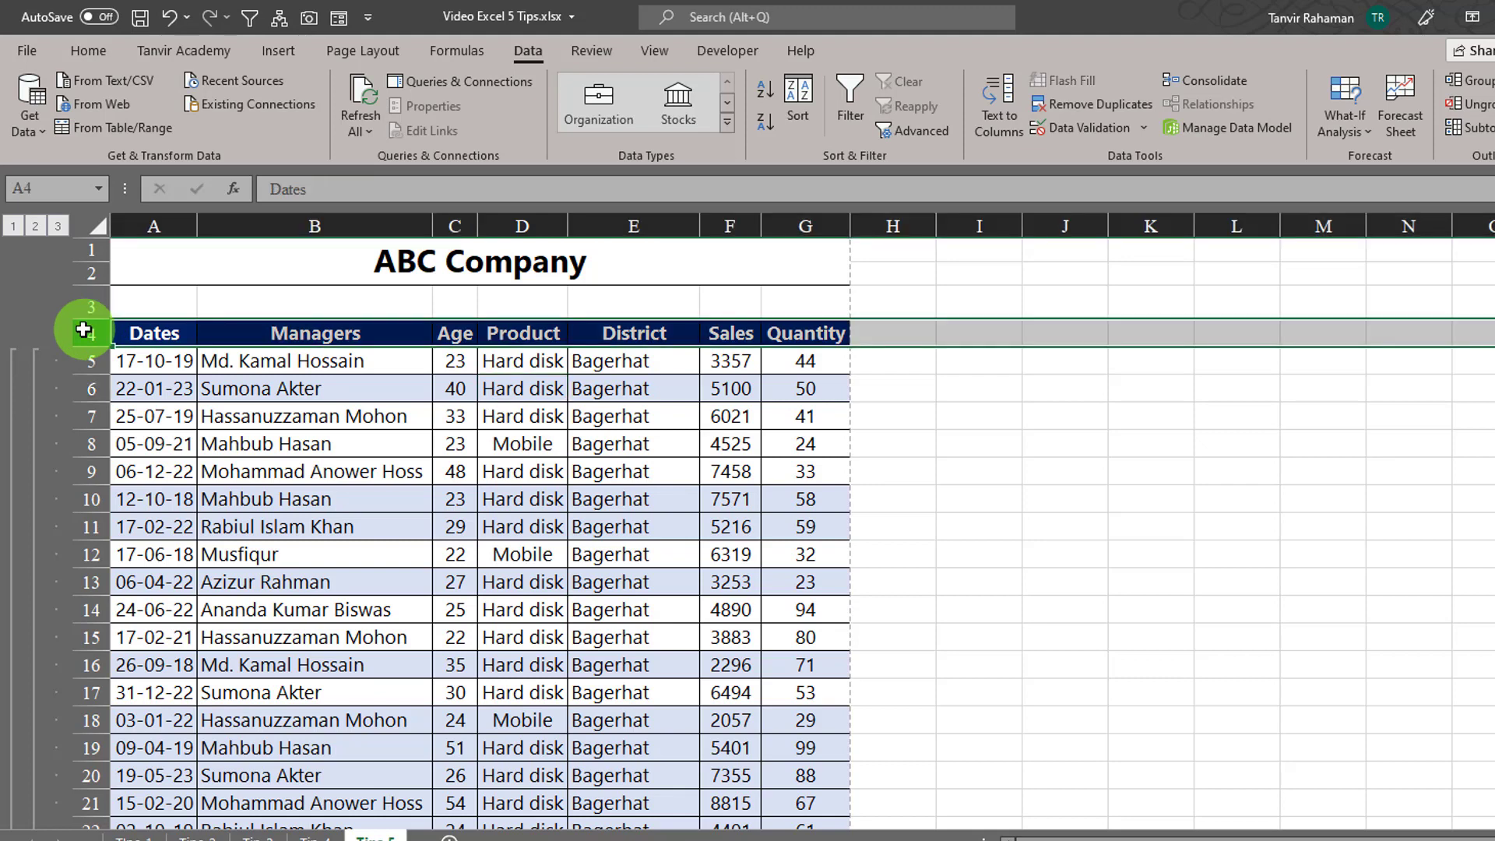
left_click(132, 361)
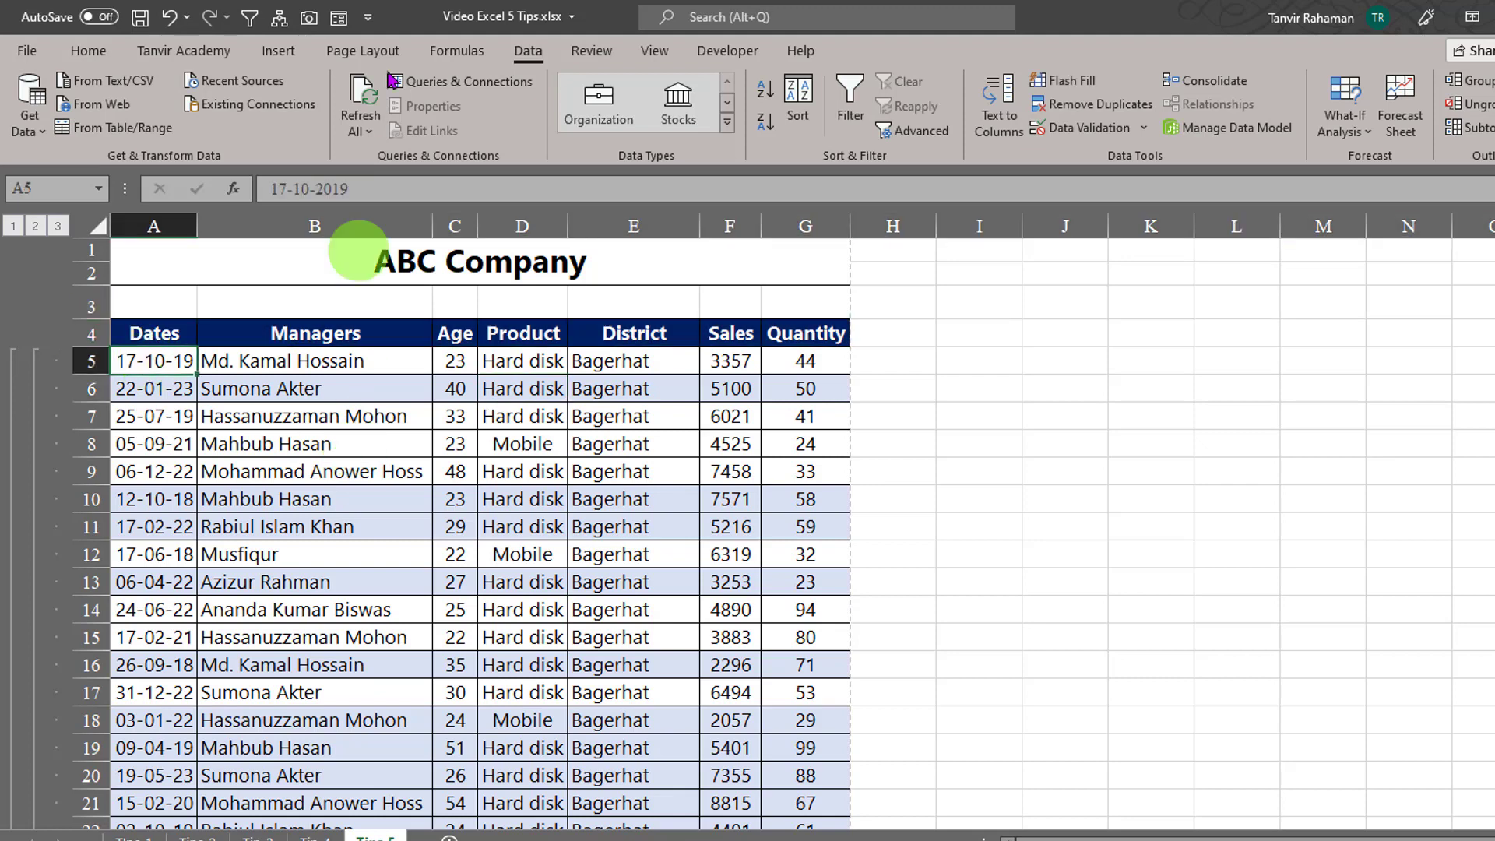
left_click(352, 55)
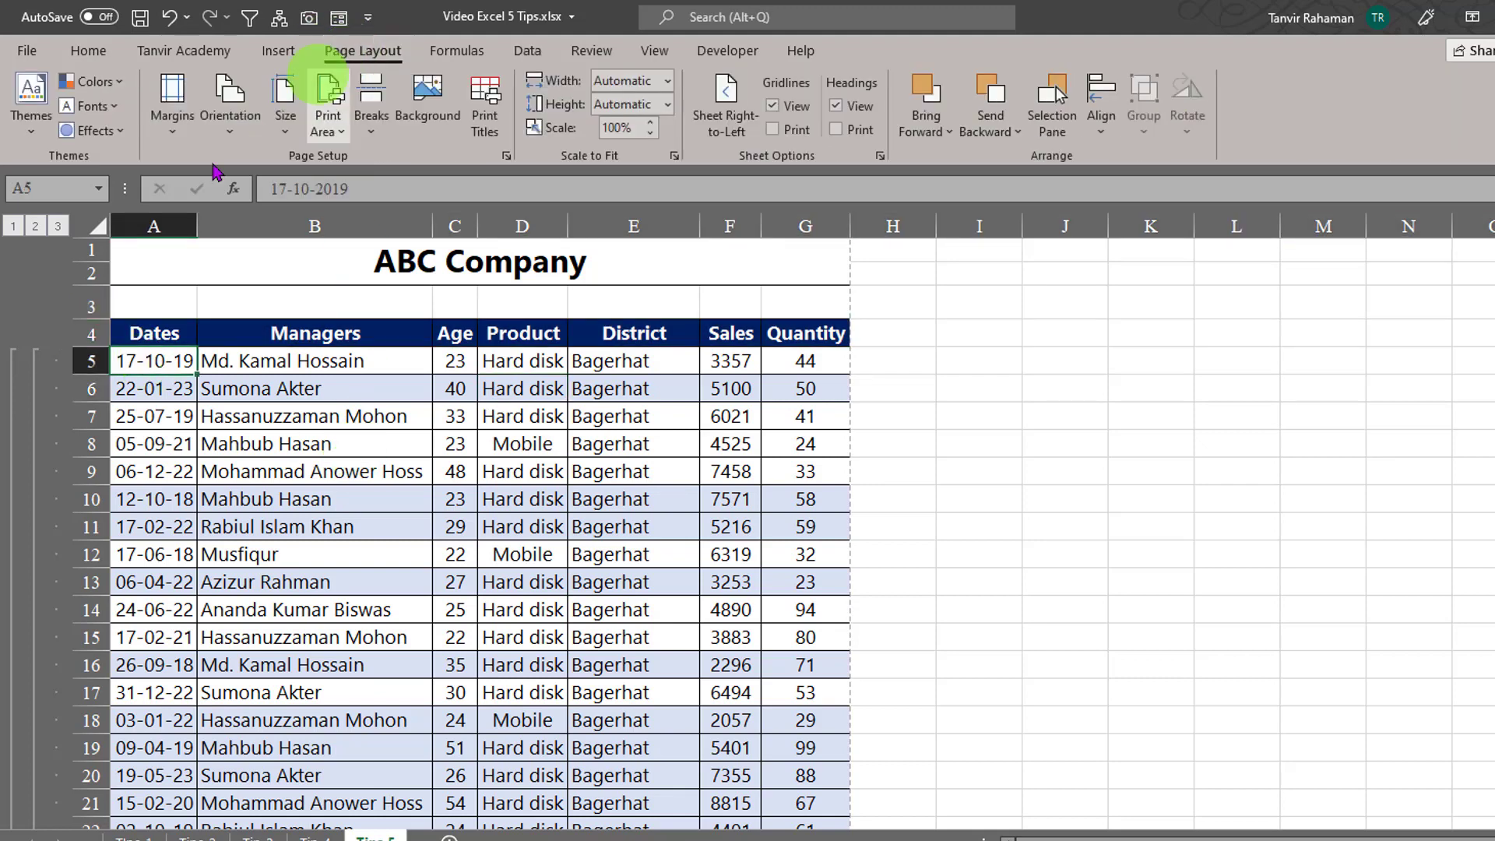
left_click(483, 117)
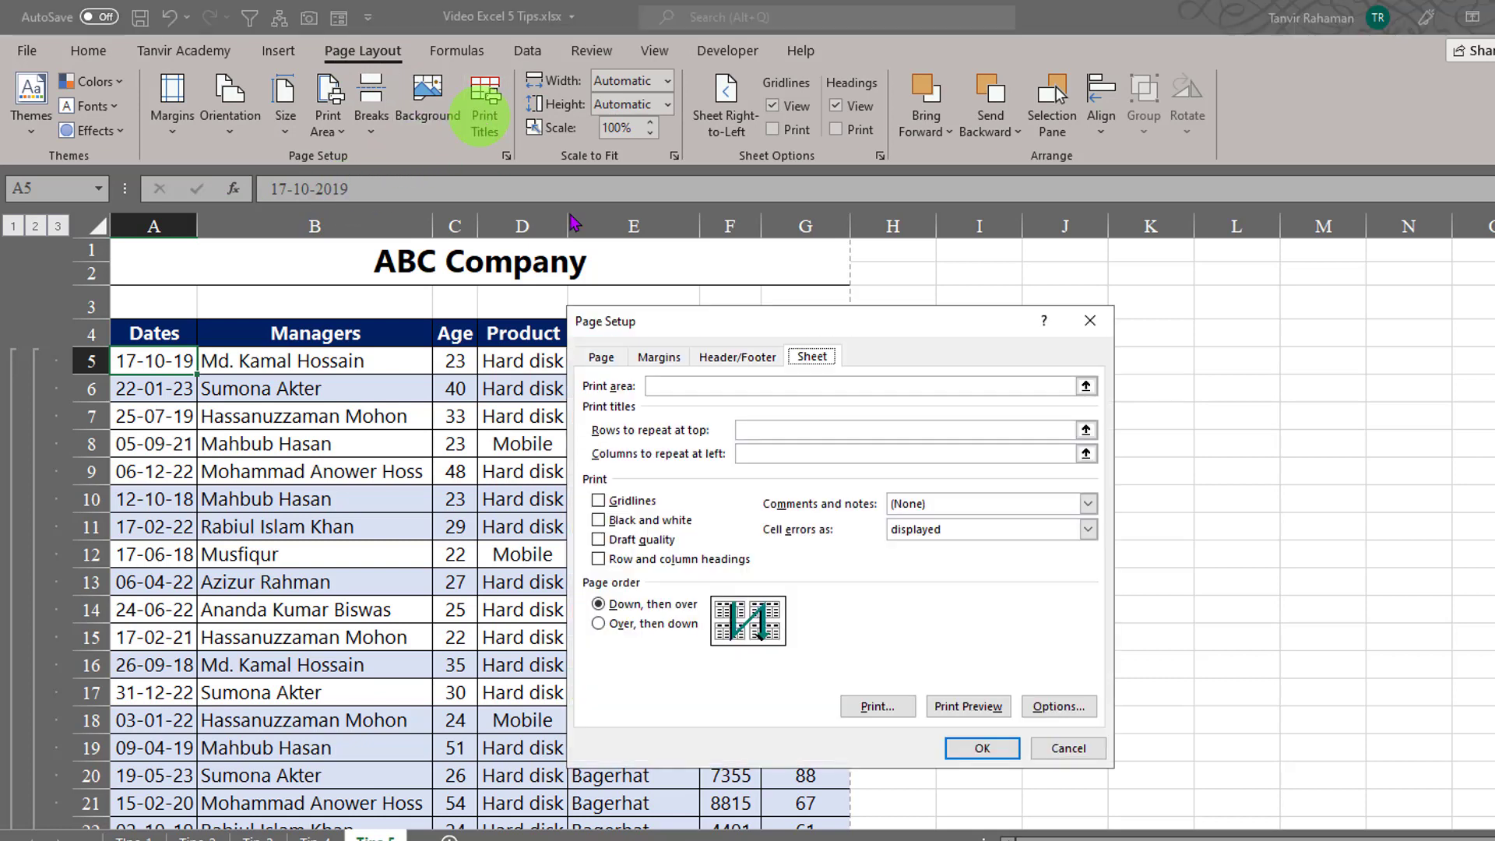
- Set Rows to repeat at top to $4:$4, the Dates-to-Quantity header row, and confirm
left_click_drag(711, 319, 757, 372)
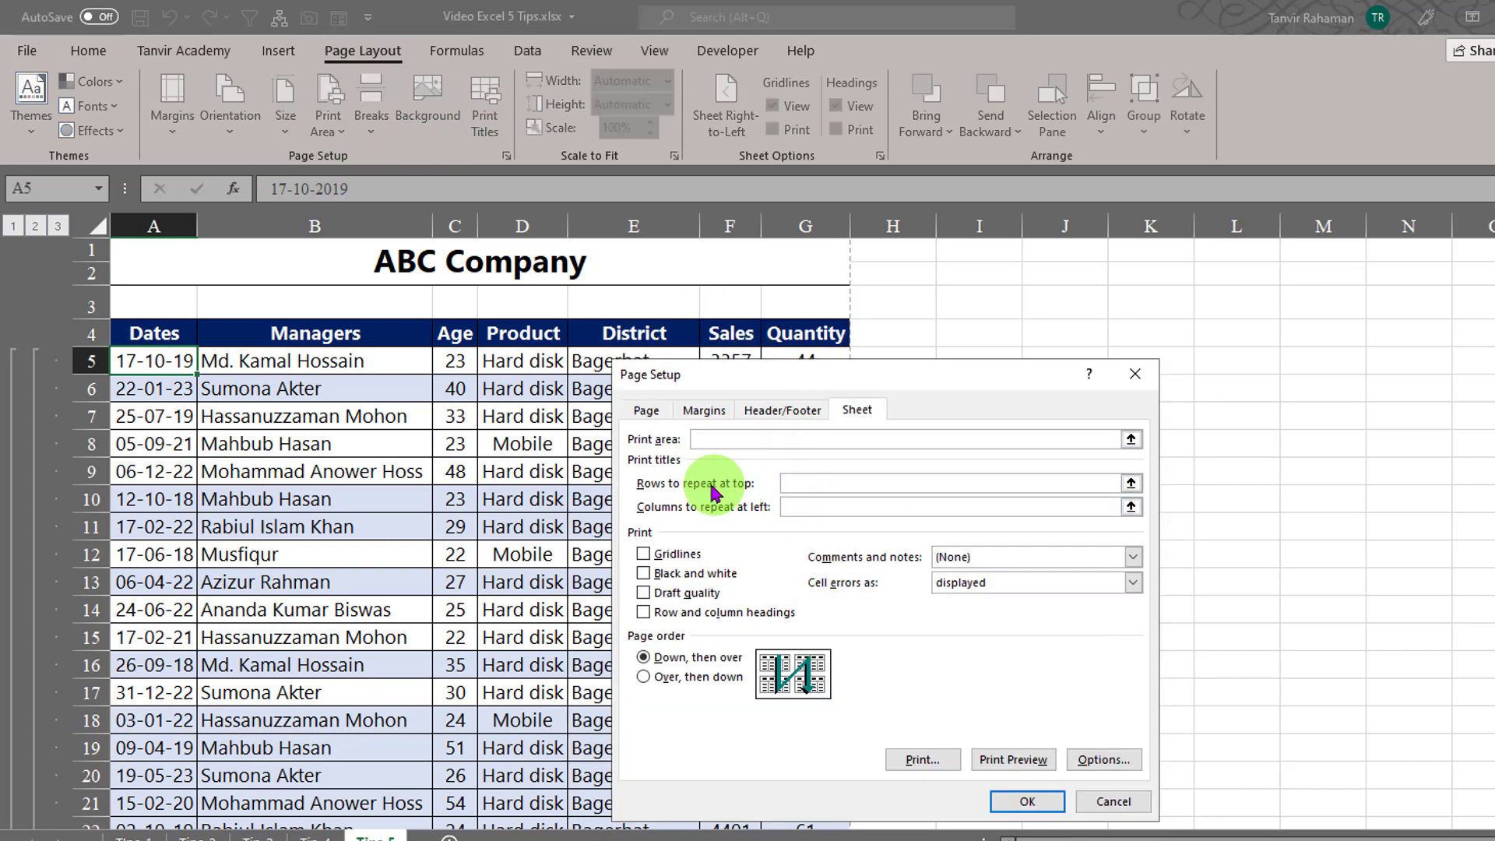
left_click(813, 483)
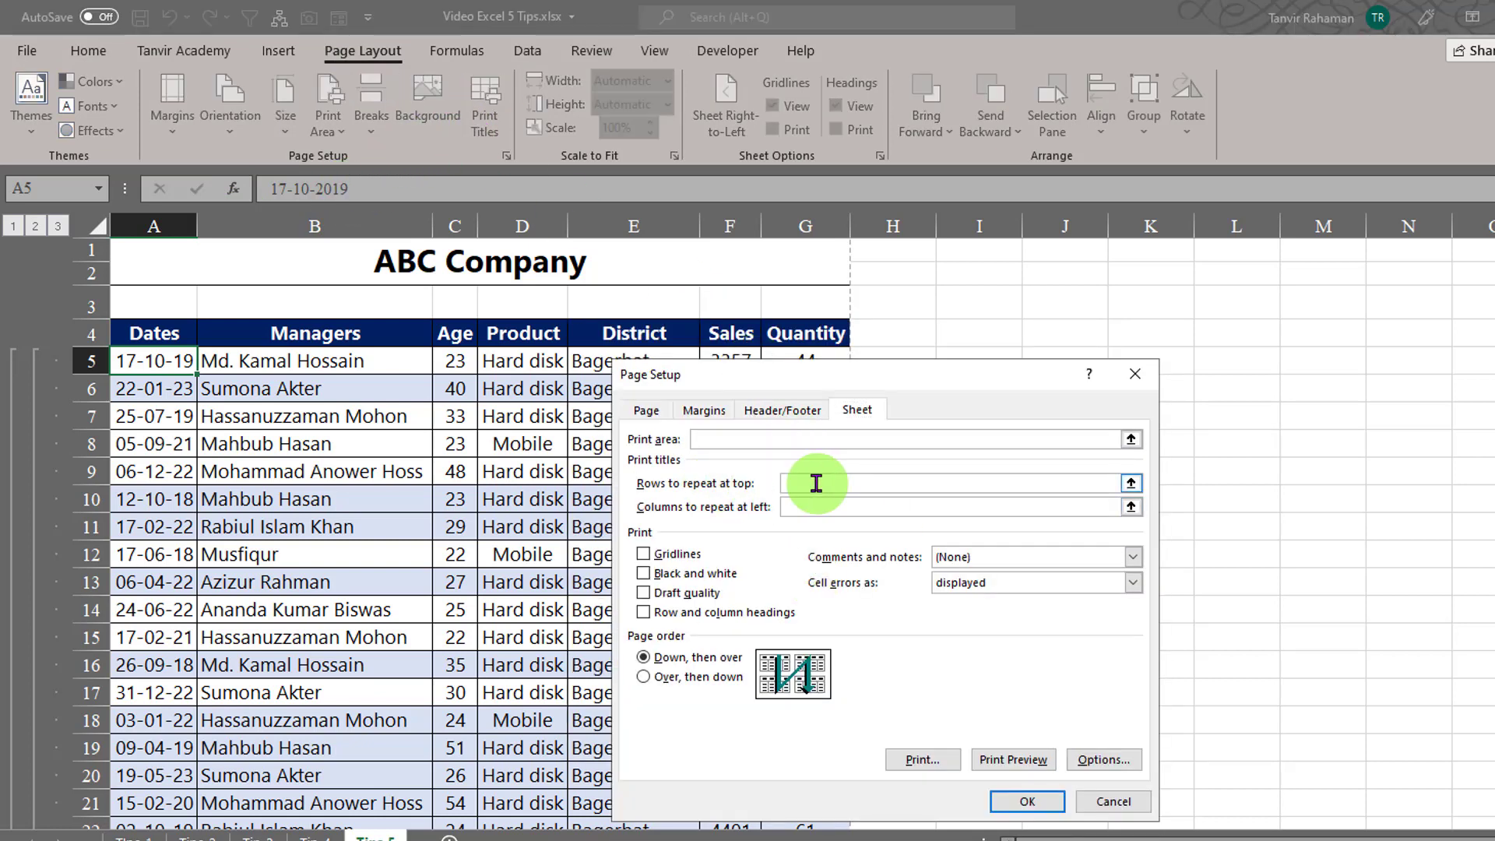
left_click(1132, 484)
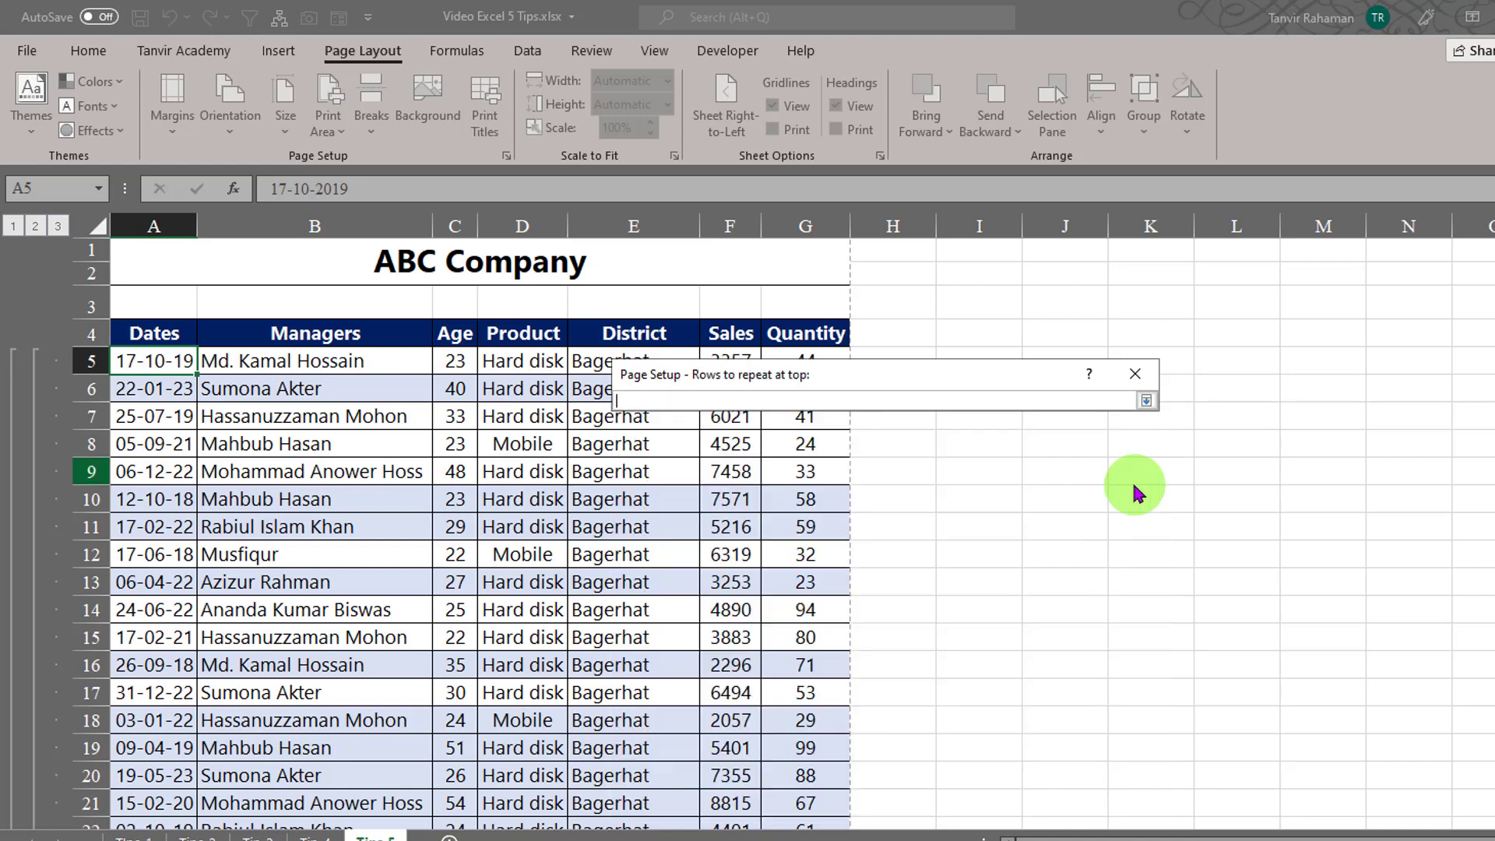
left_click(79, 335)
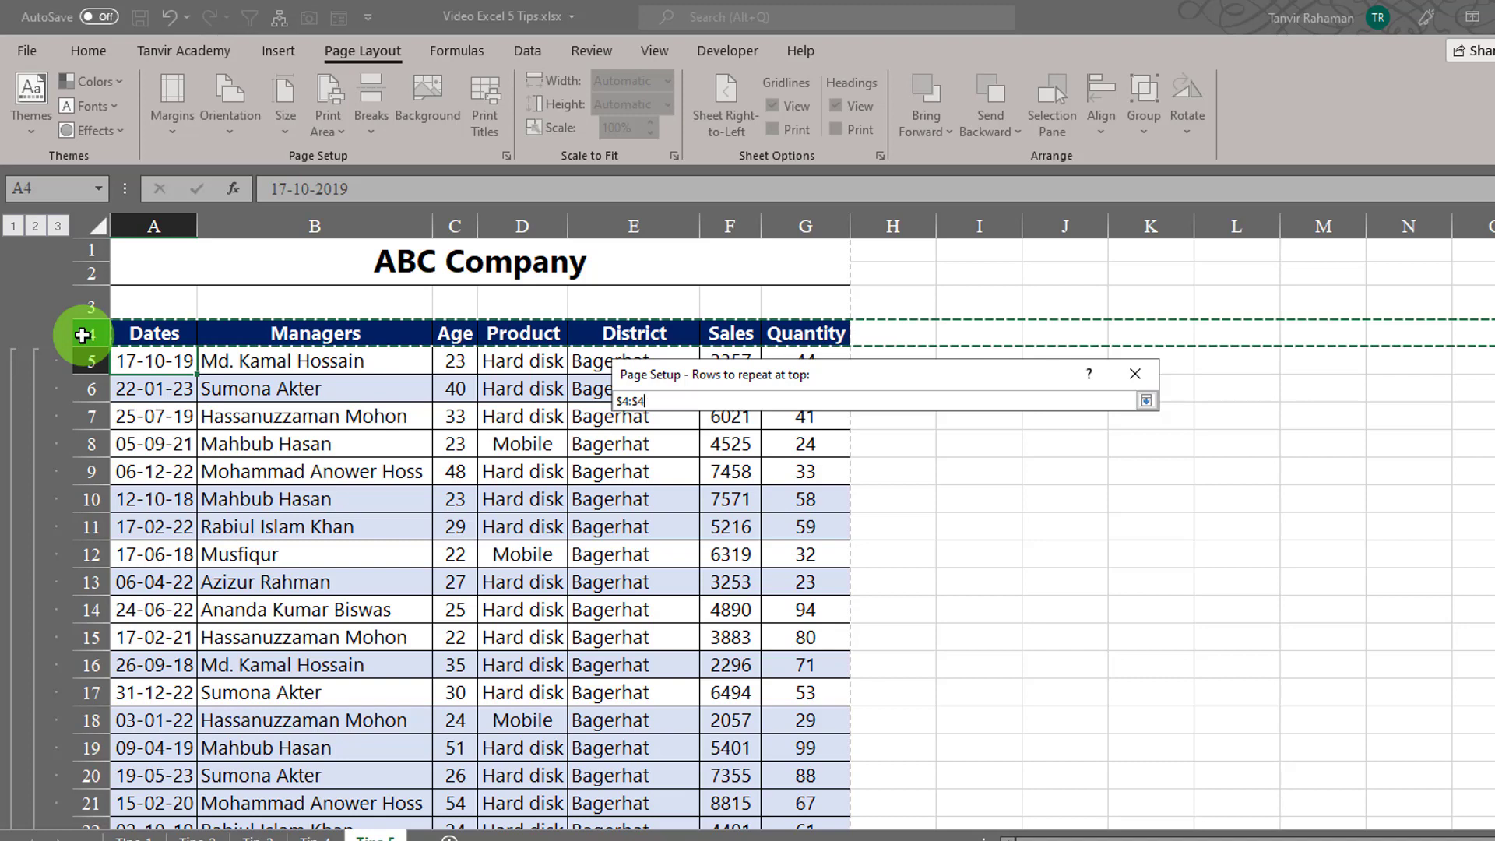
left_click(1146, 400)
left_click(1027, 802)
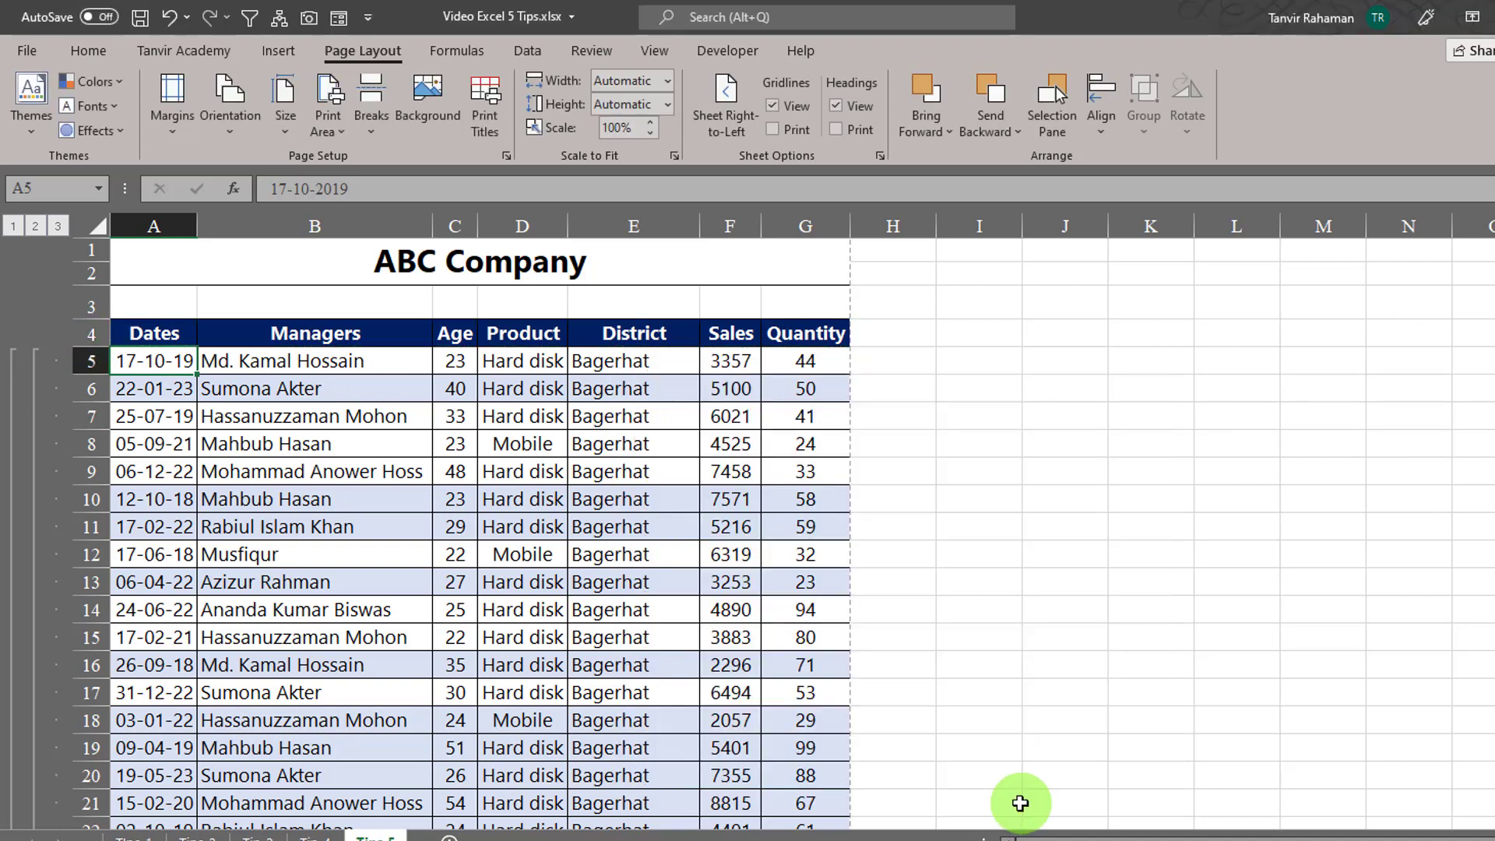
key("ctrl+p")
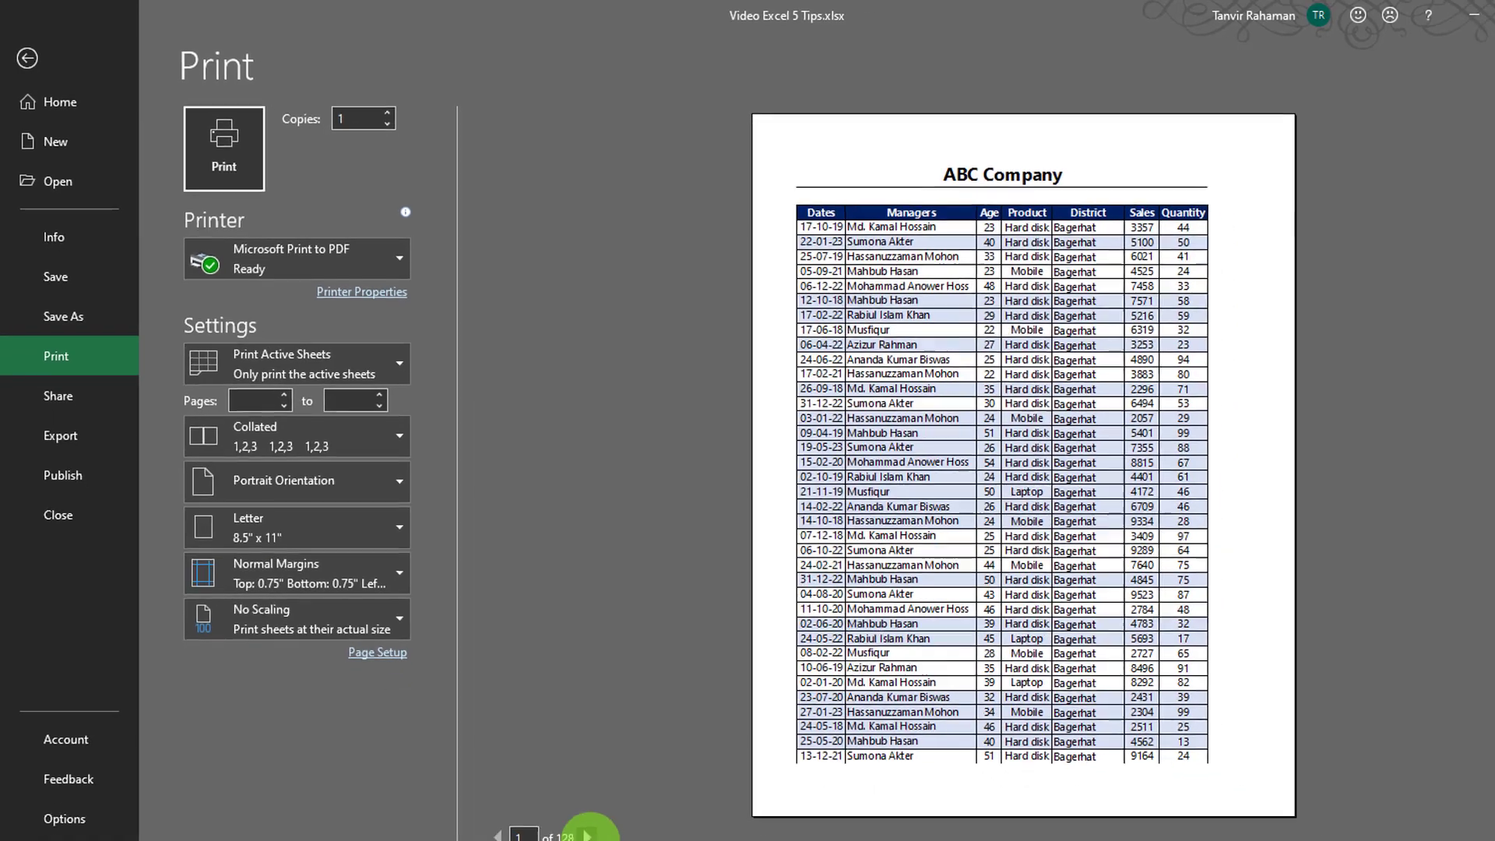
left_click(578, 826)
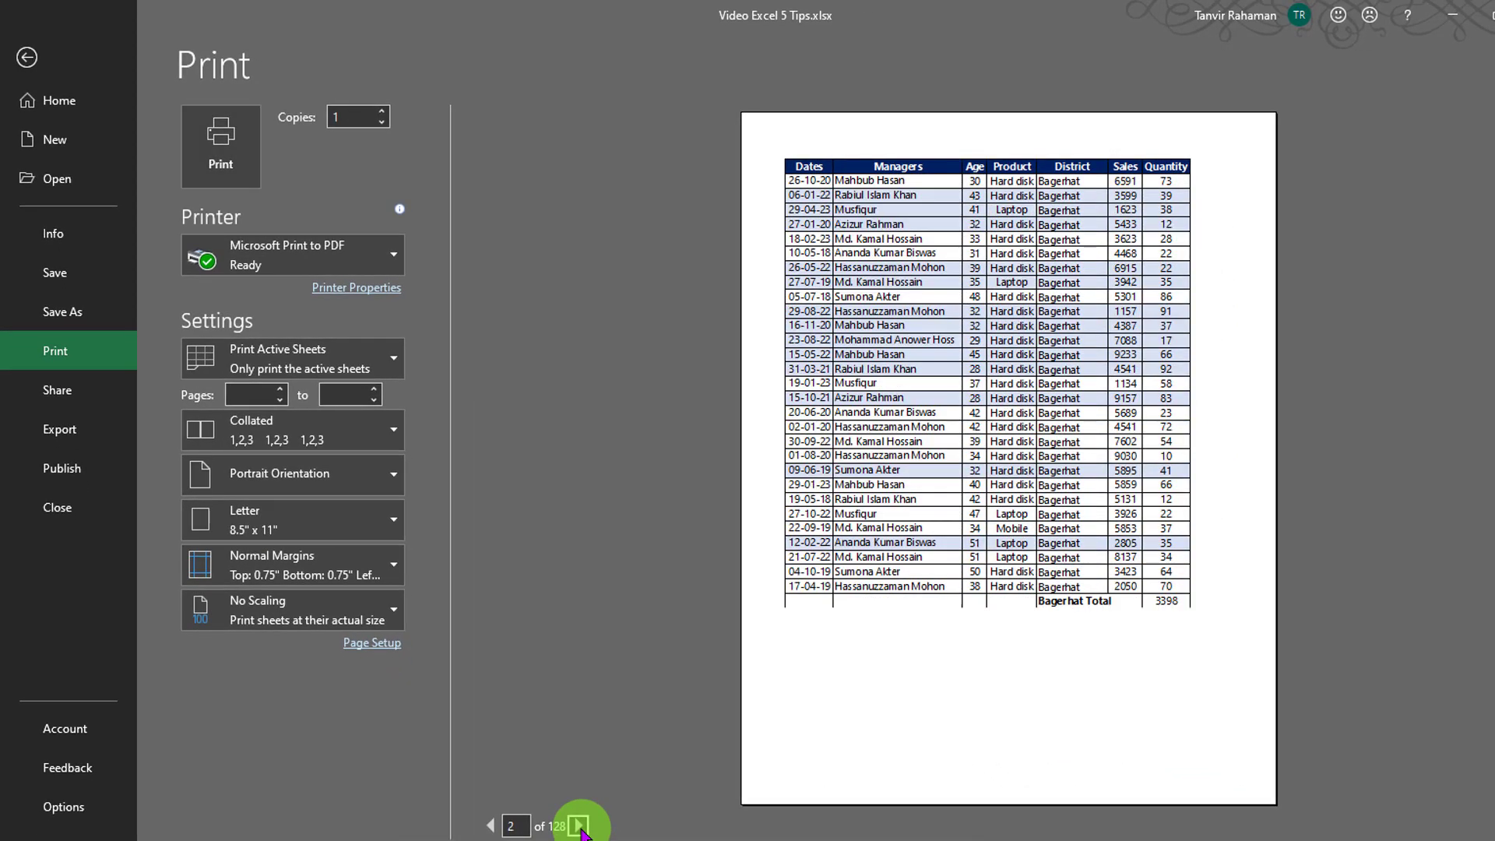
left_click(579, 826)
left_click(578, 826)
left_click(579, 825)
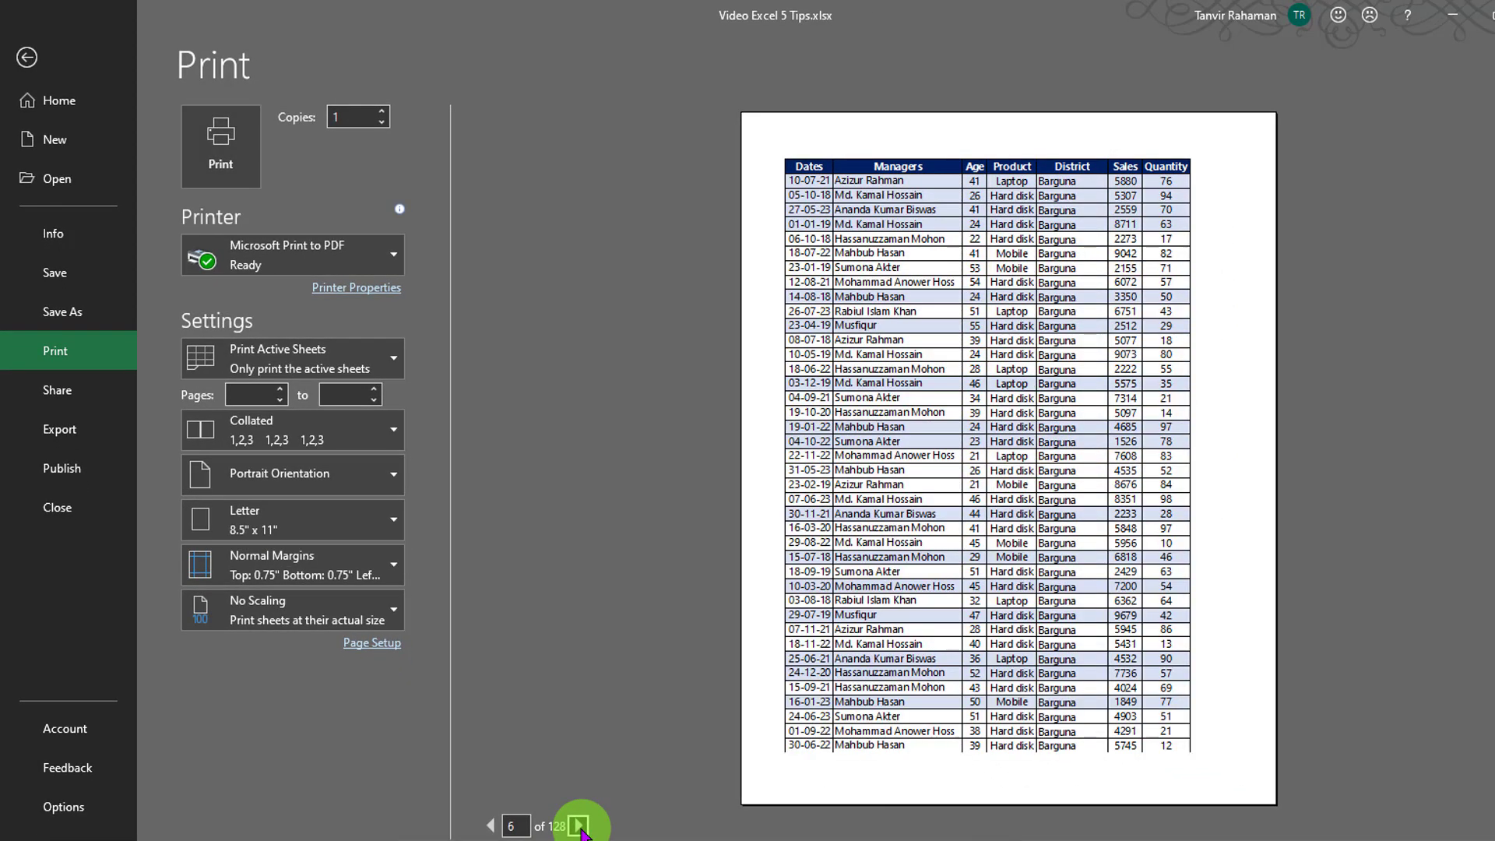
left_click(579, 826)
left_click(579, 826)
left_click(578, 826)
left_click(579, 825)
left_click(579, 825)
left_click(579, 826)
left_click(578, 825)
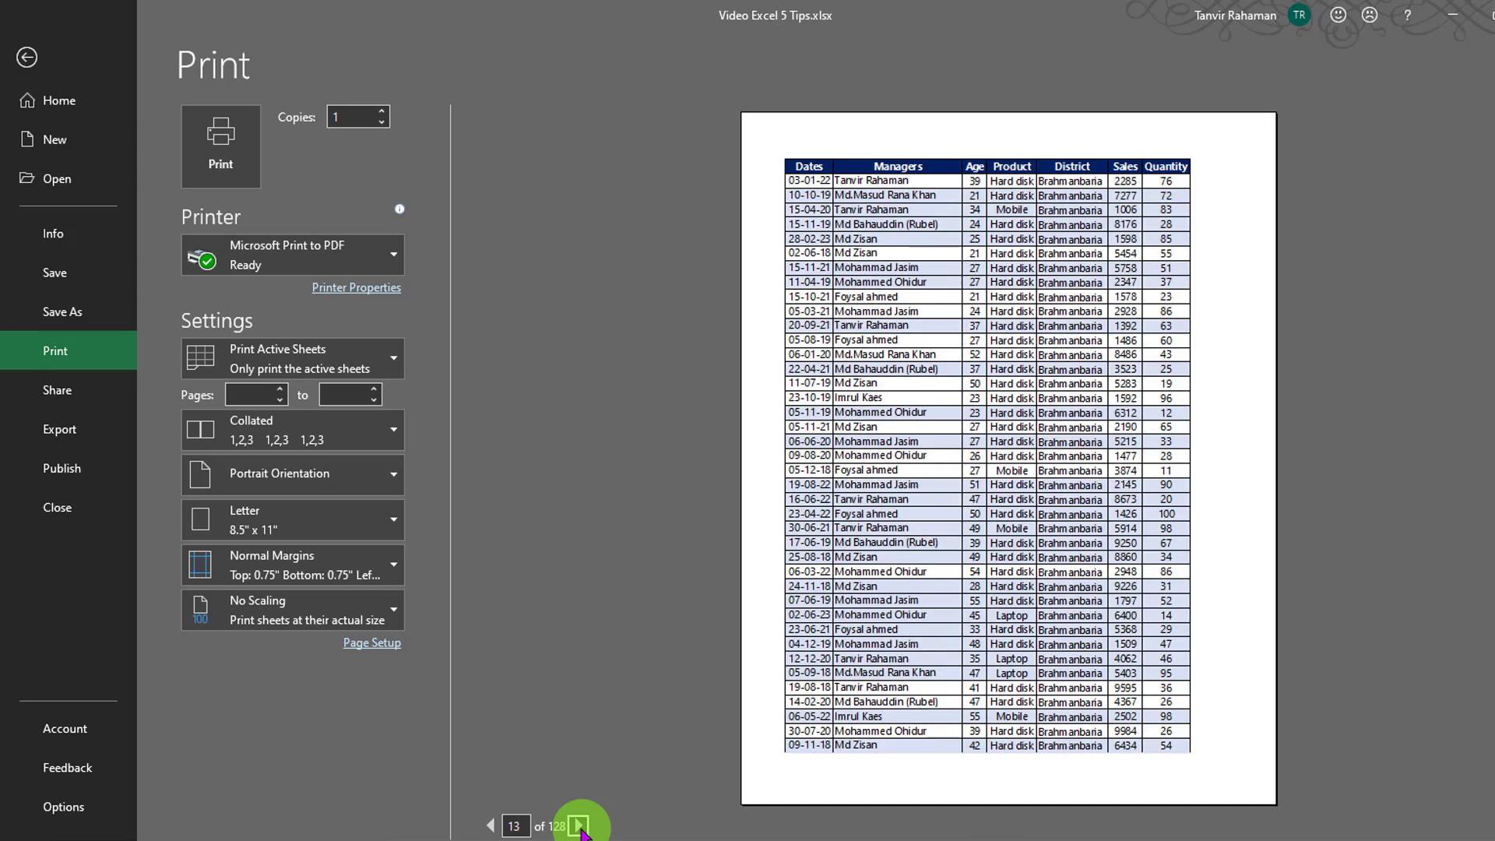
left_click(579, 825)
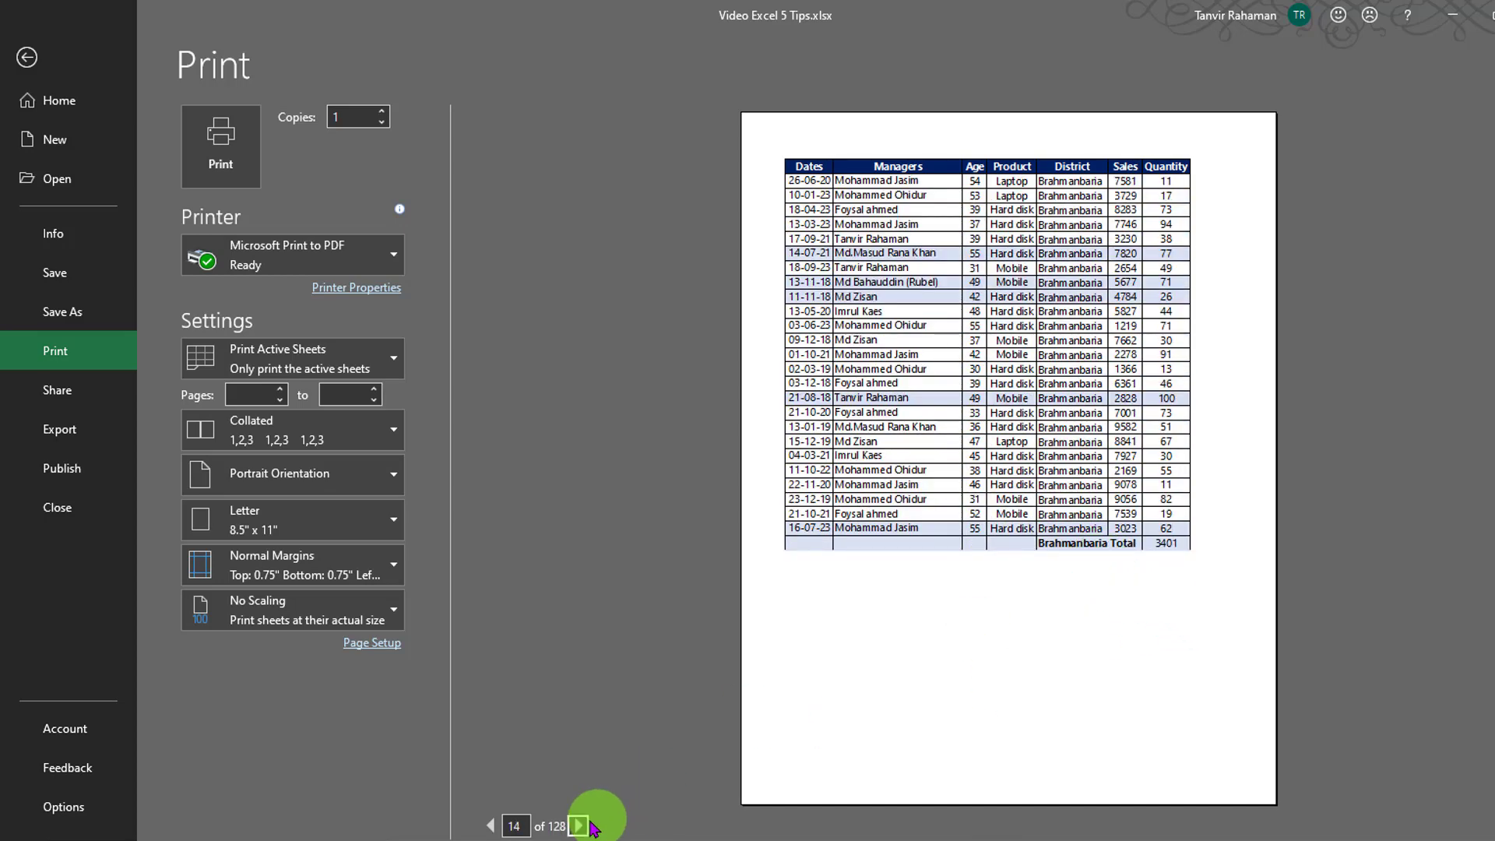
left_click(579, 826)
left_click(579, 826)
left_click(578, 826)
left_click(579, 826)
left_click(579, 826)
left_click(579, 826)
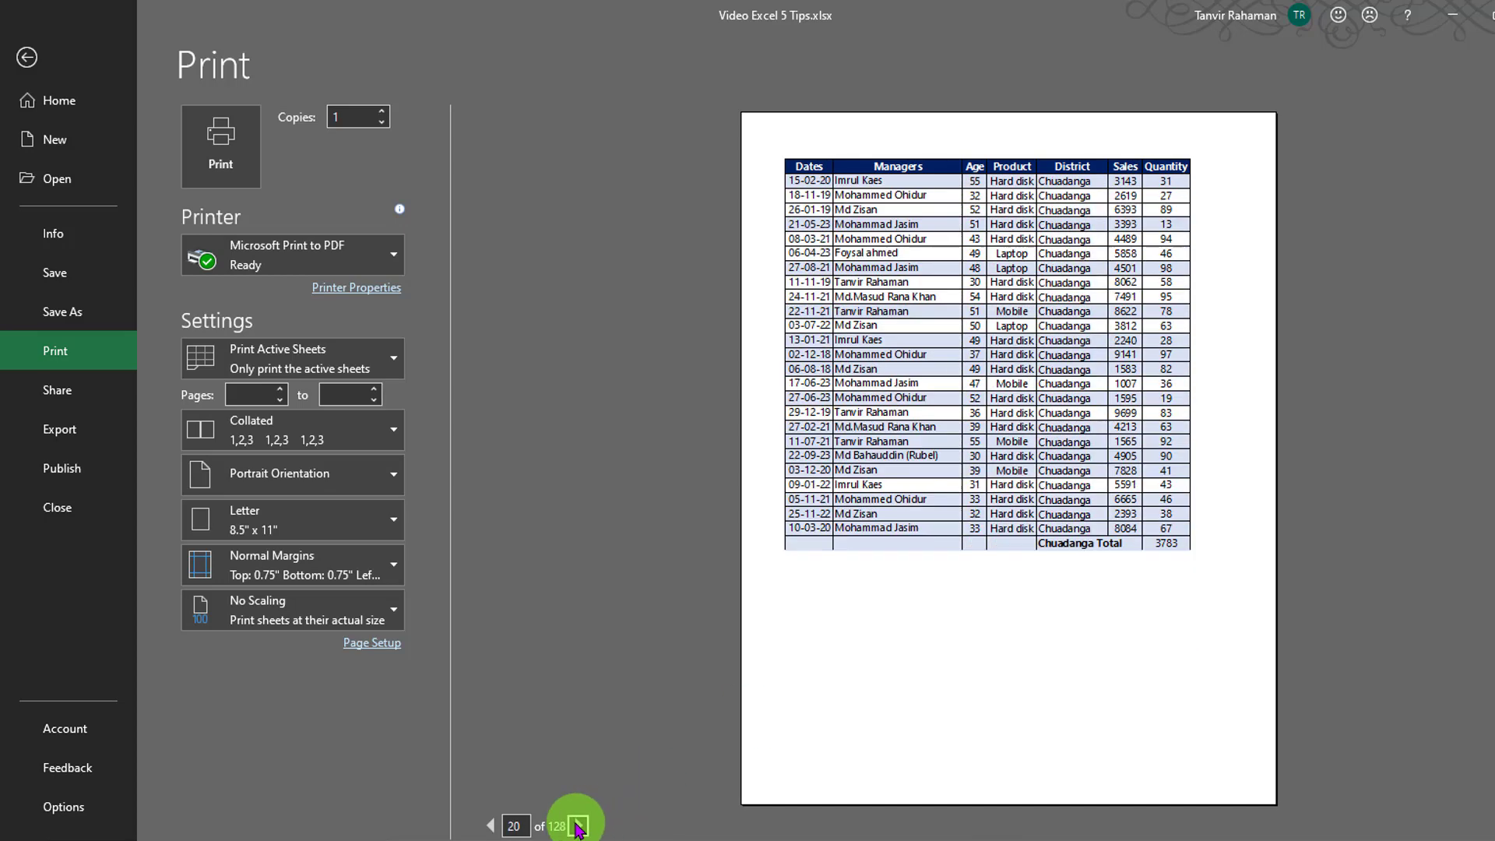
left_click(579, 826)
left_click(579, 826)
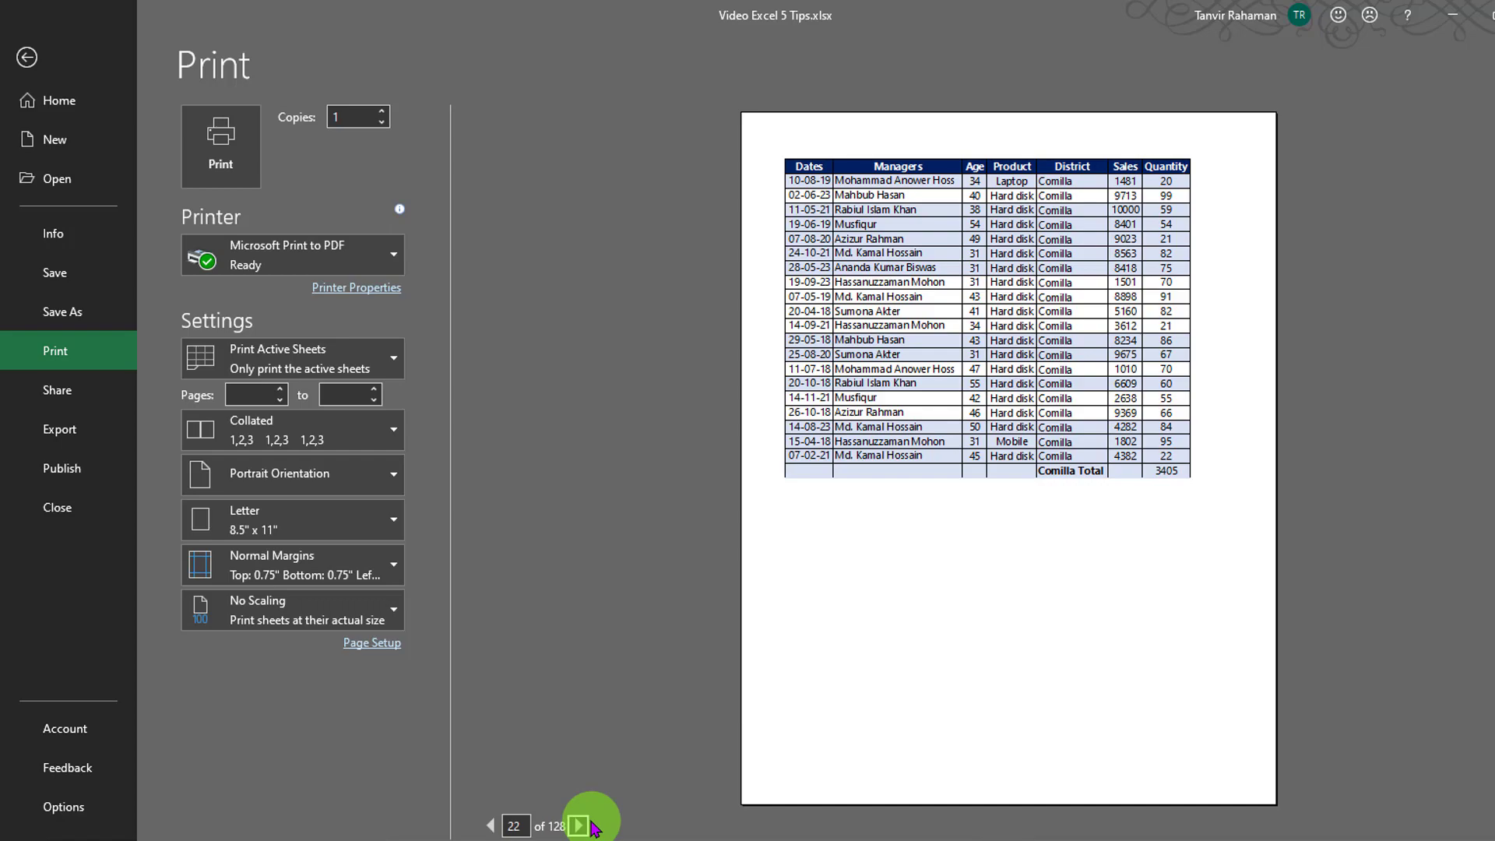
key("Escape")
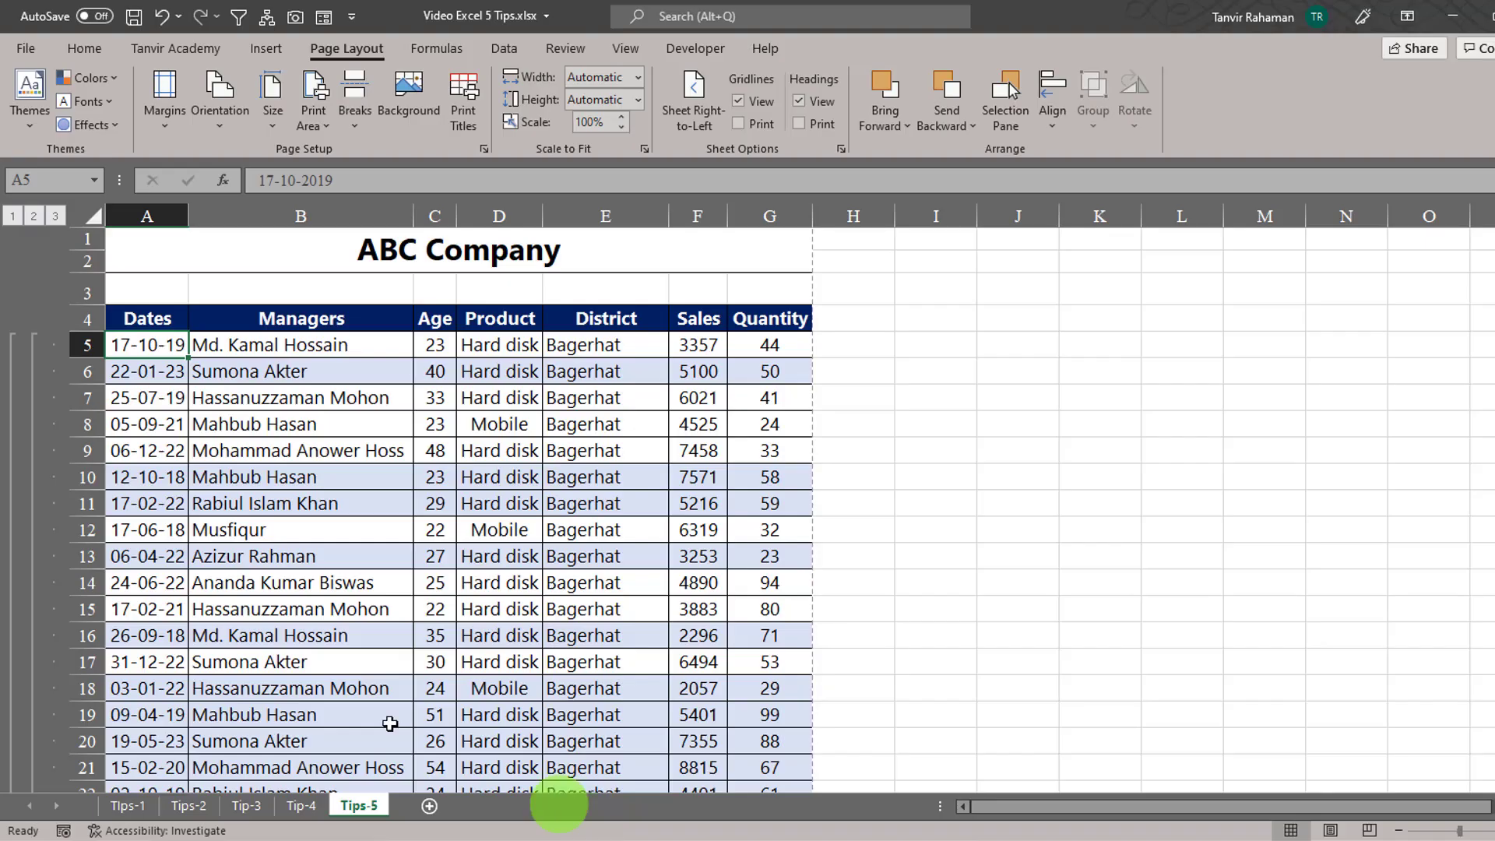
left_click(139, 533)
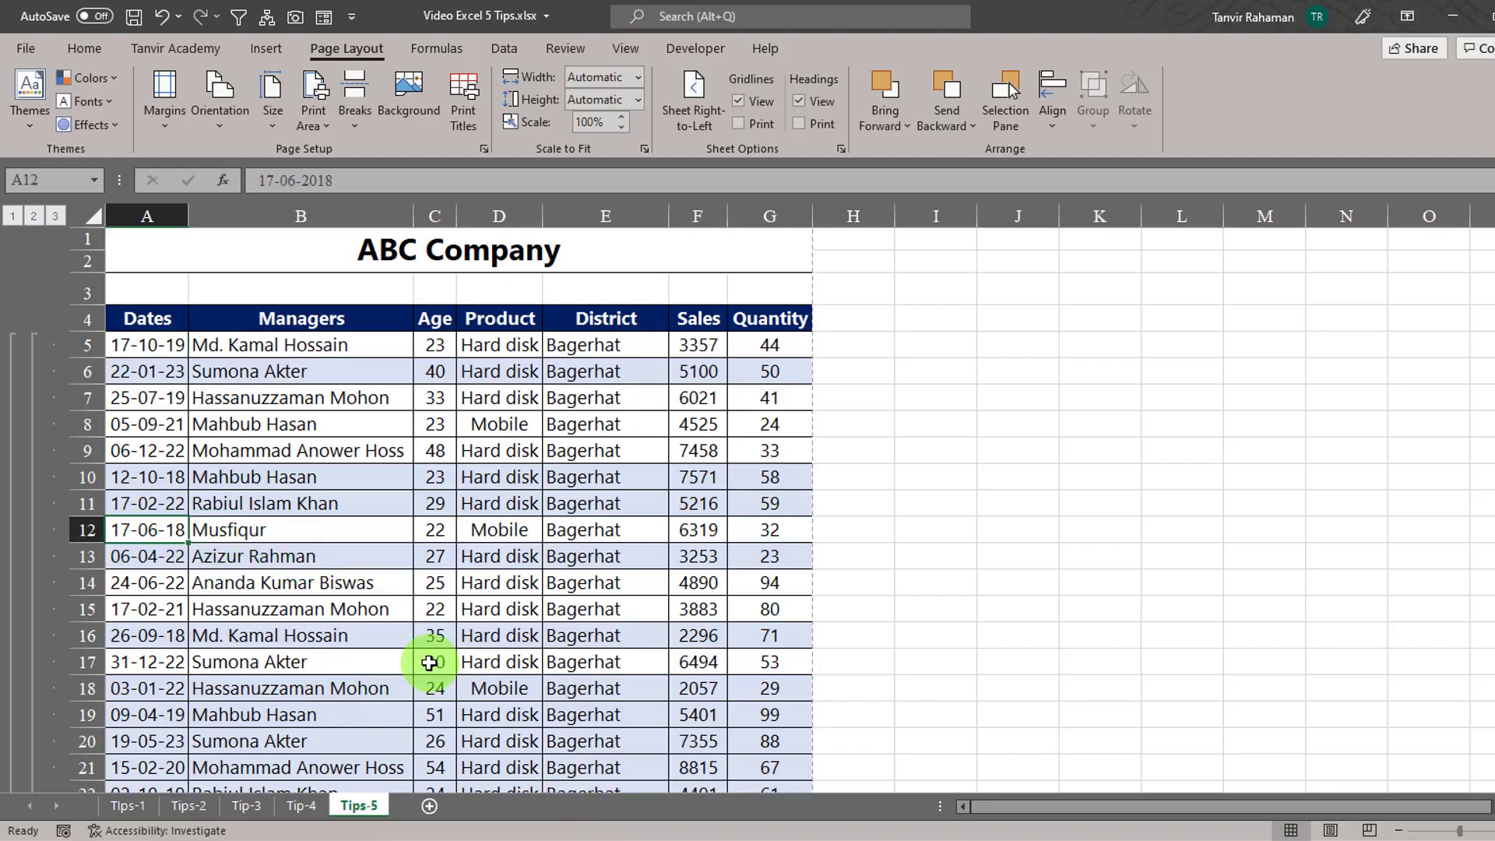
key("ctrl+shift+Down")
scroll(138, 756, "down", 2)
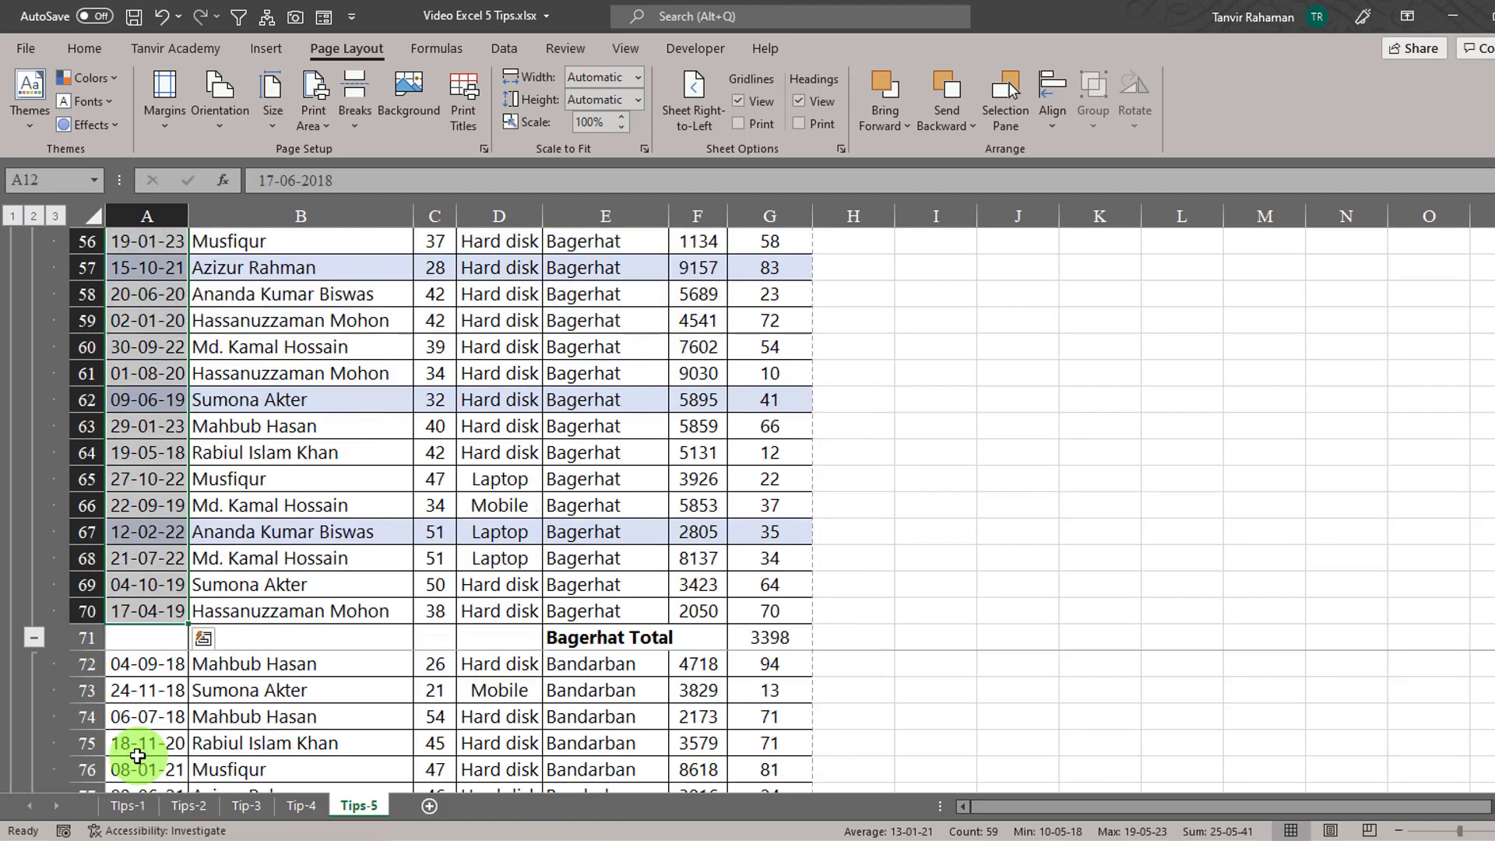
scroll(148, 744, "up", 2)
scroll(180, 701, "up", 5)
scroll(194, 689, "up", 3)
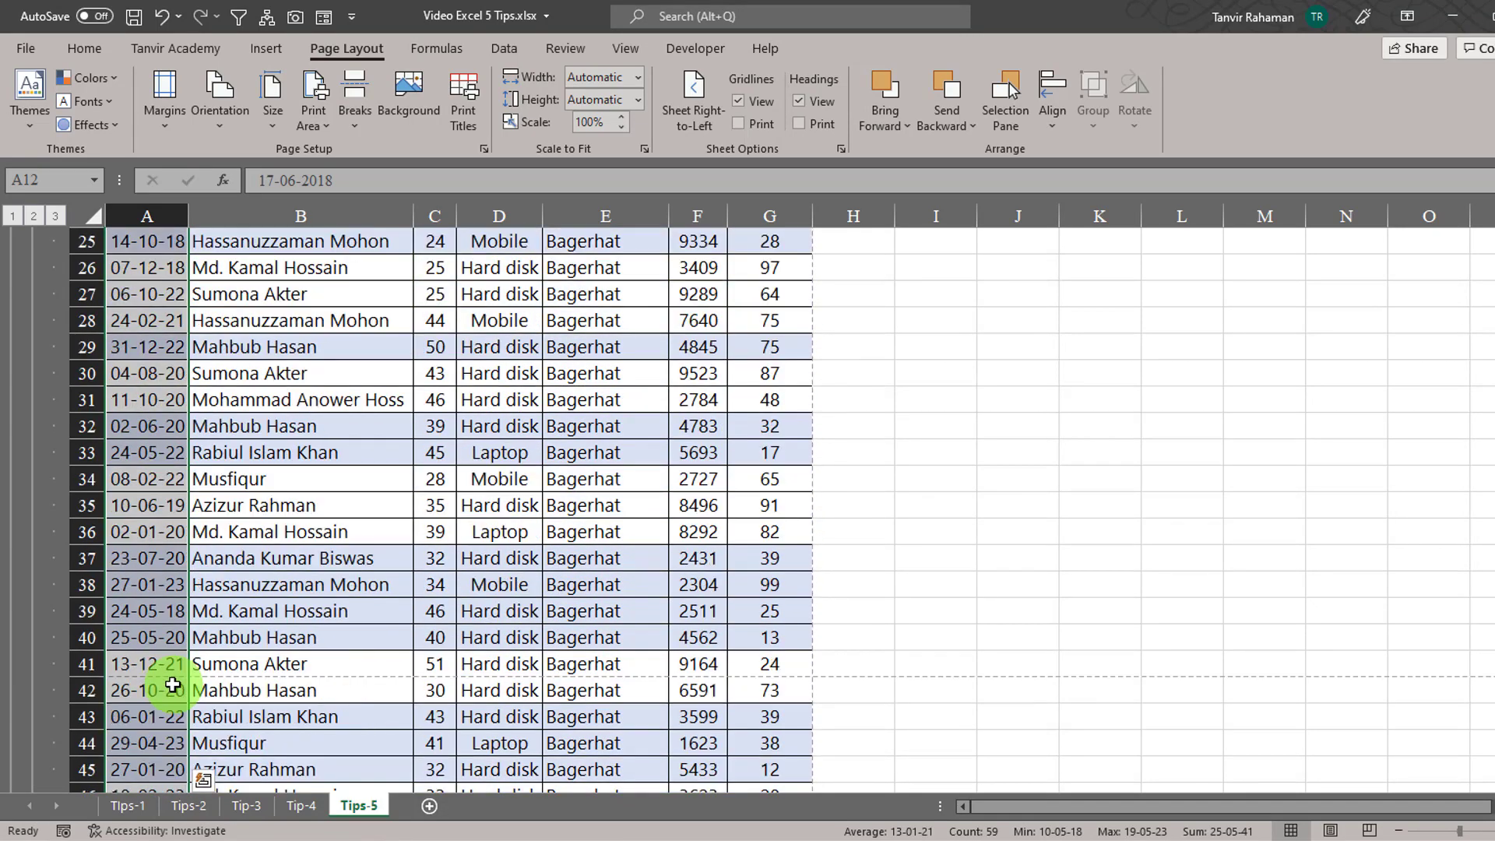
scroll(311, 654, "up", 4)
scroll(411, 627, "up", 1)
scroll(444, 506, "down", 1)
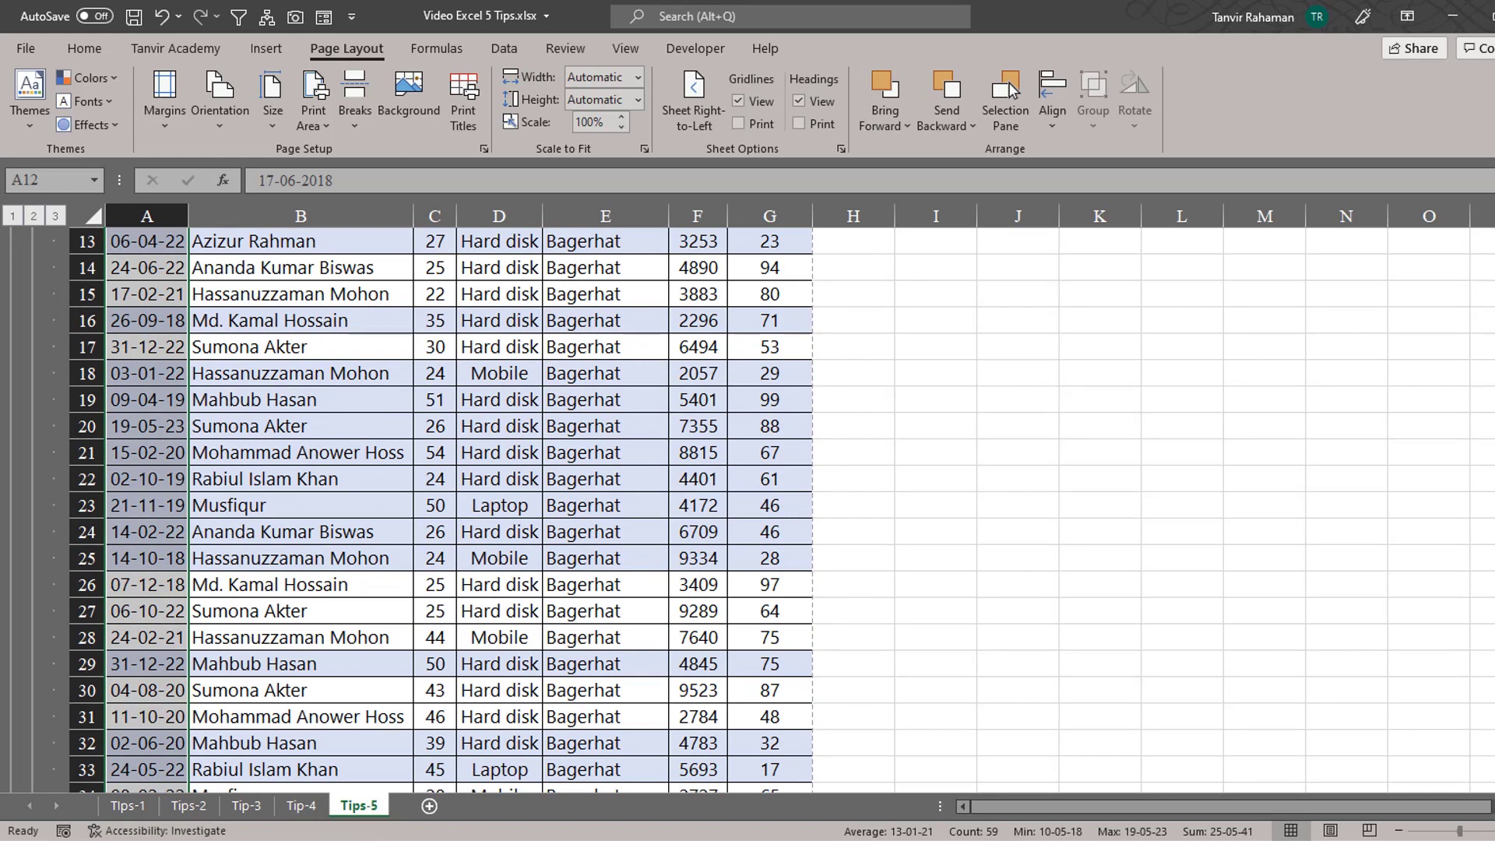
left_click(369, 349)
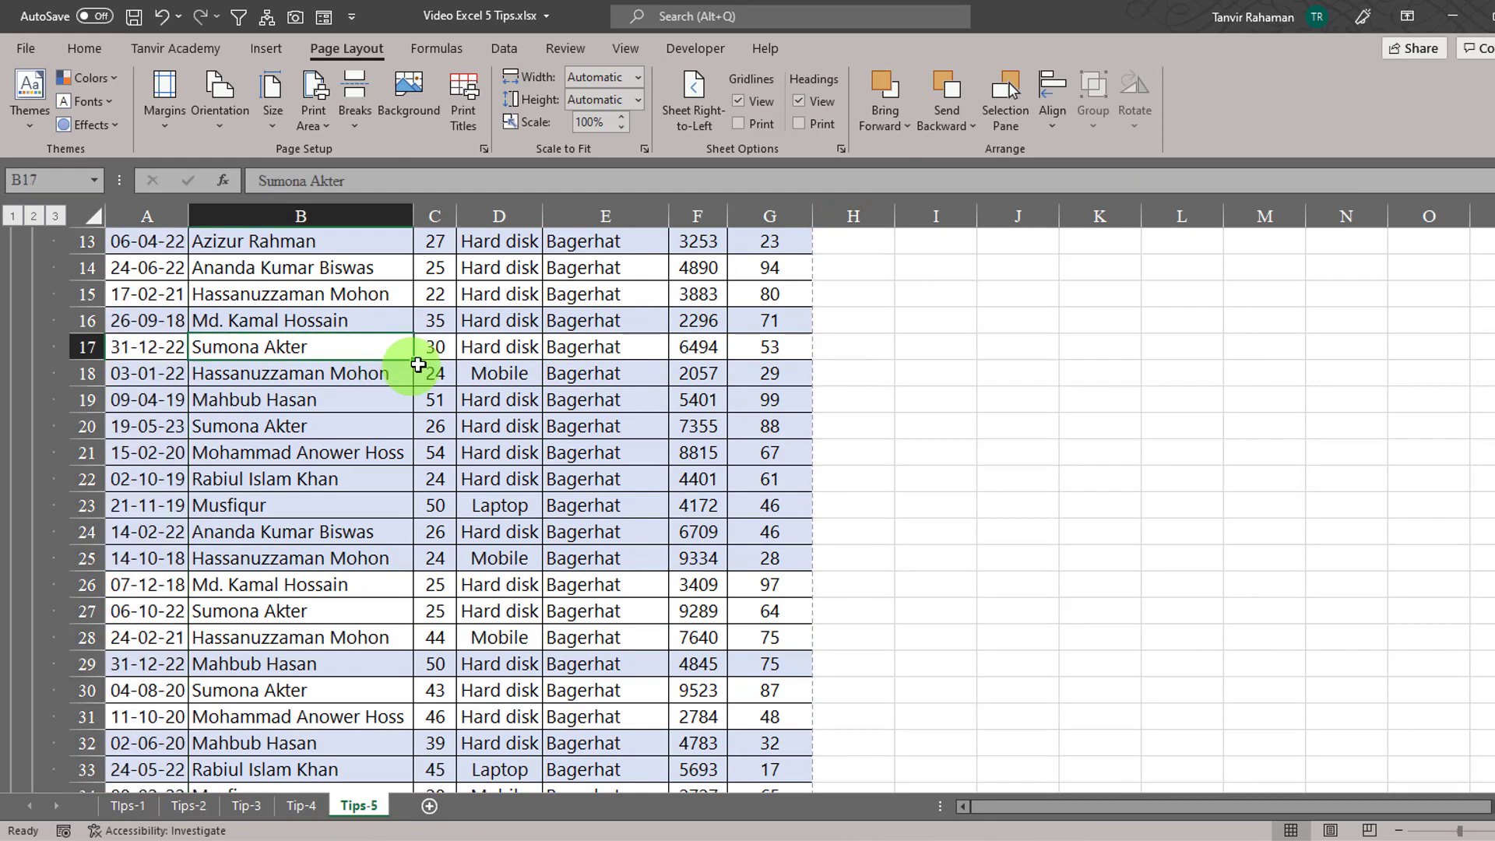
scroll(901, 462, "up", 4)
scroll(901, 462, "down", 1)
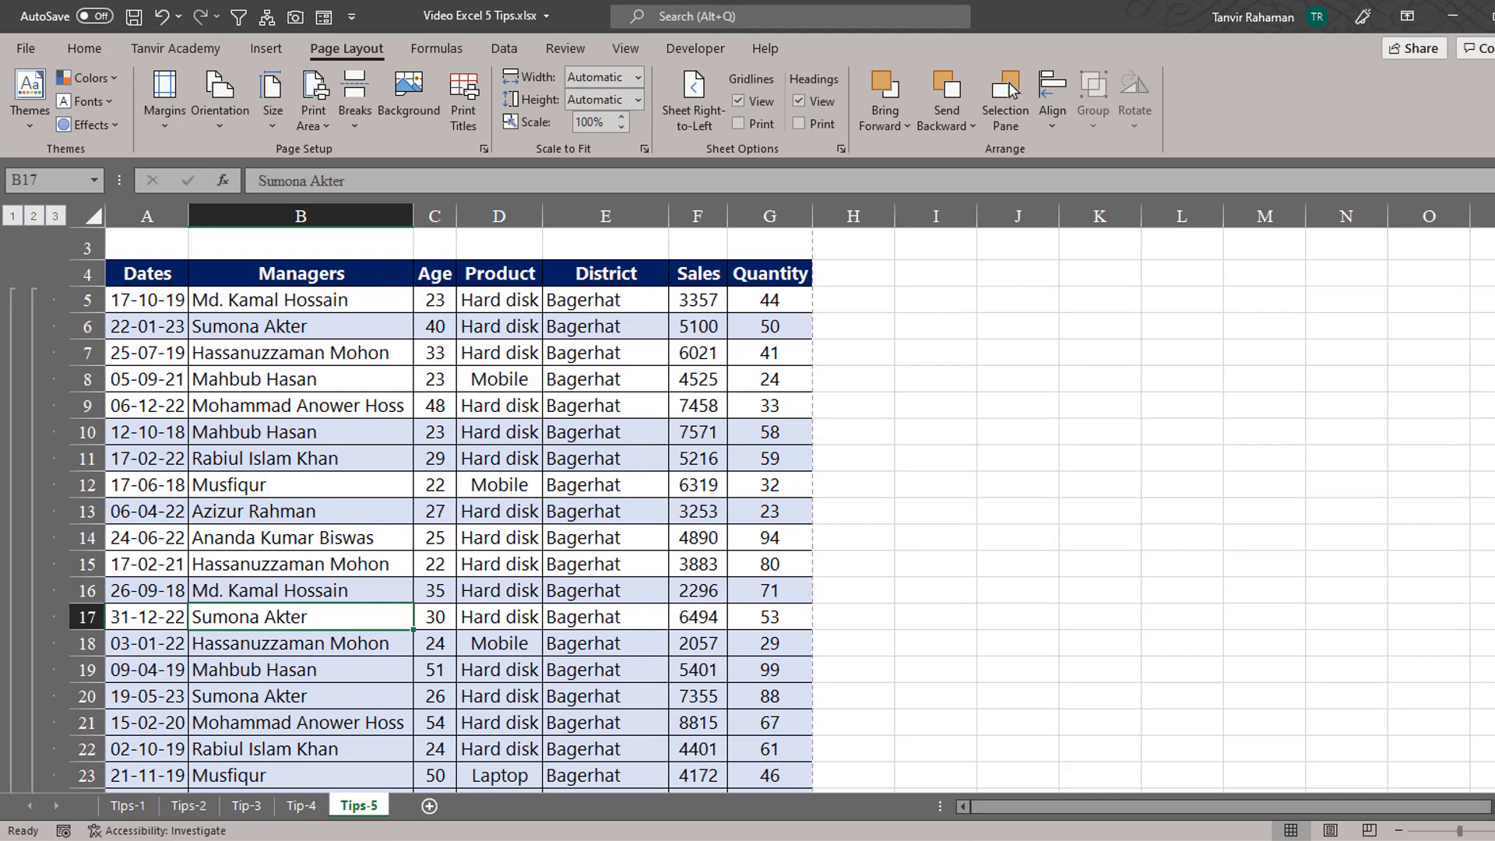
scroll(1442, 290, "up", 2)
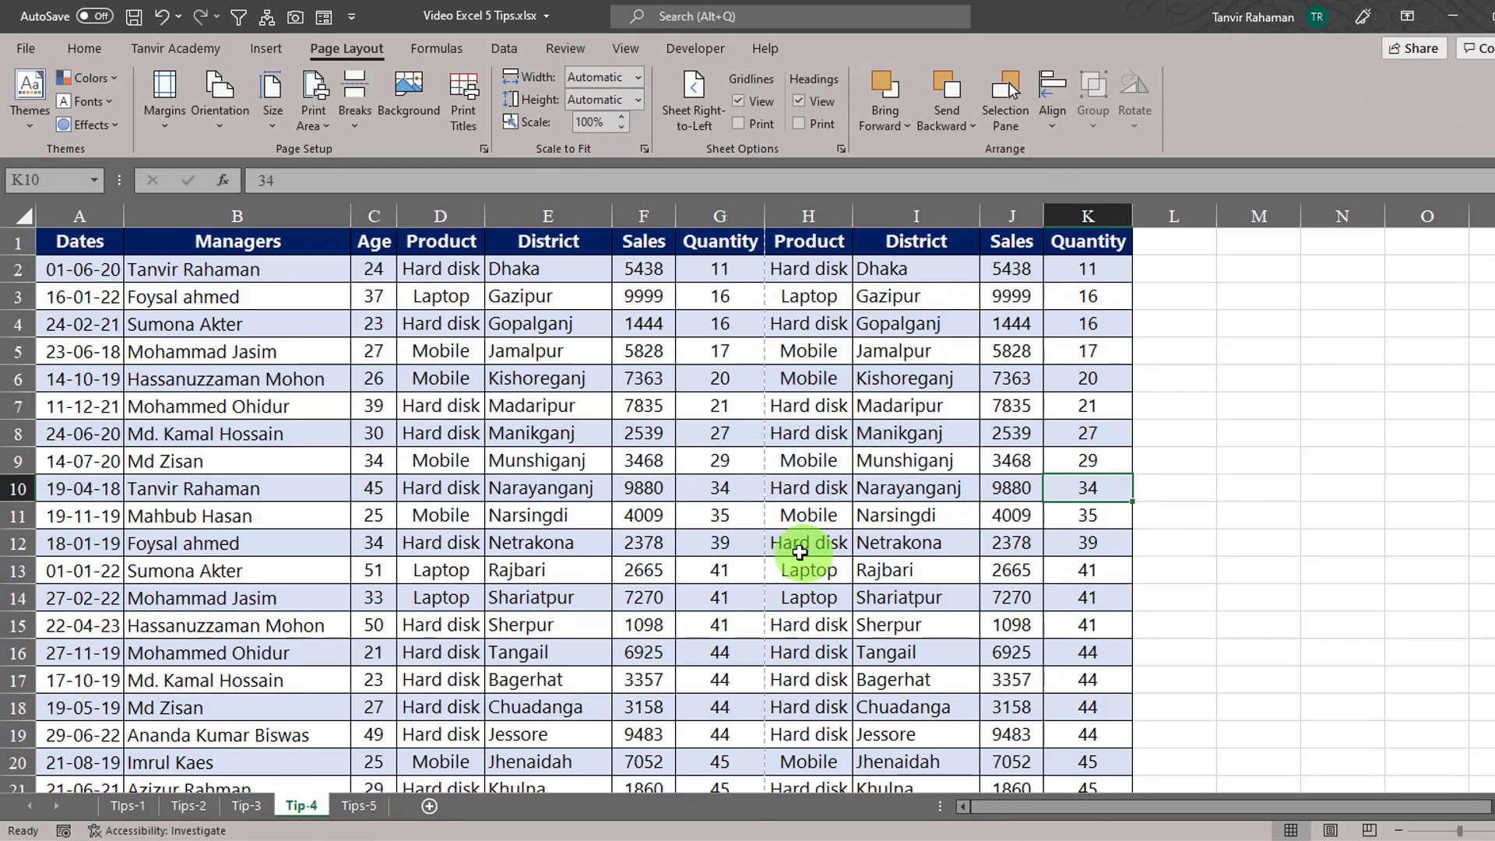
- Switch to the Tip-4 sheet and check its 204-page print preview before returning
left_click(810, 545)
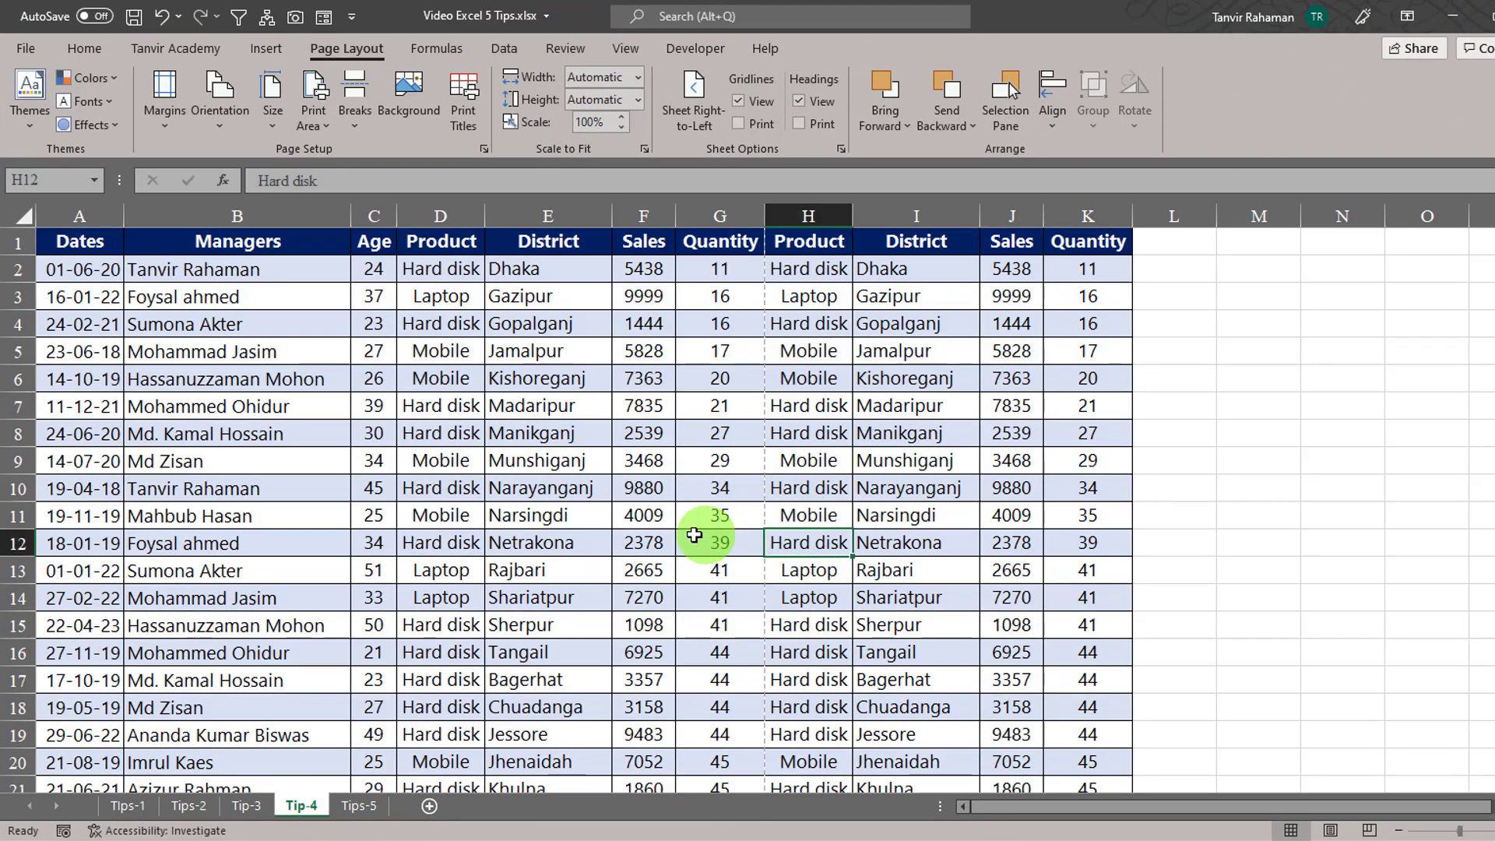
key("ctrl+p")
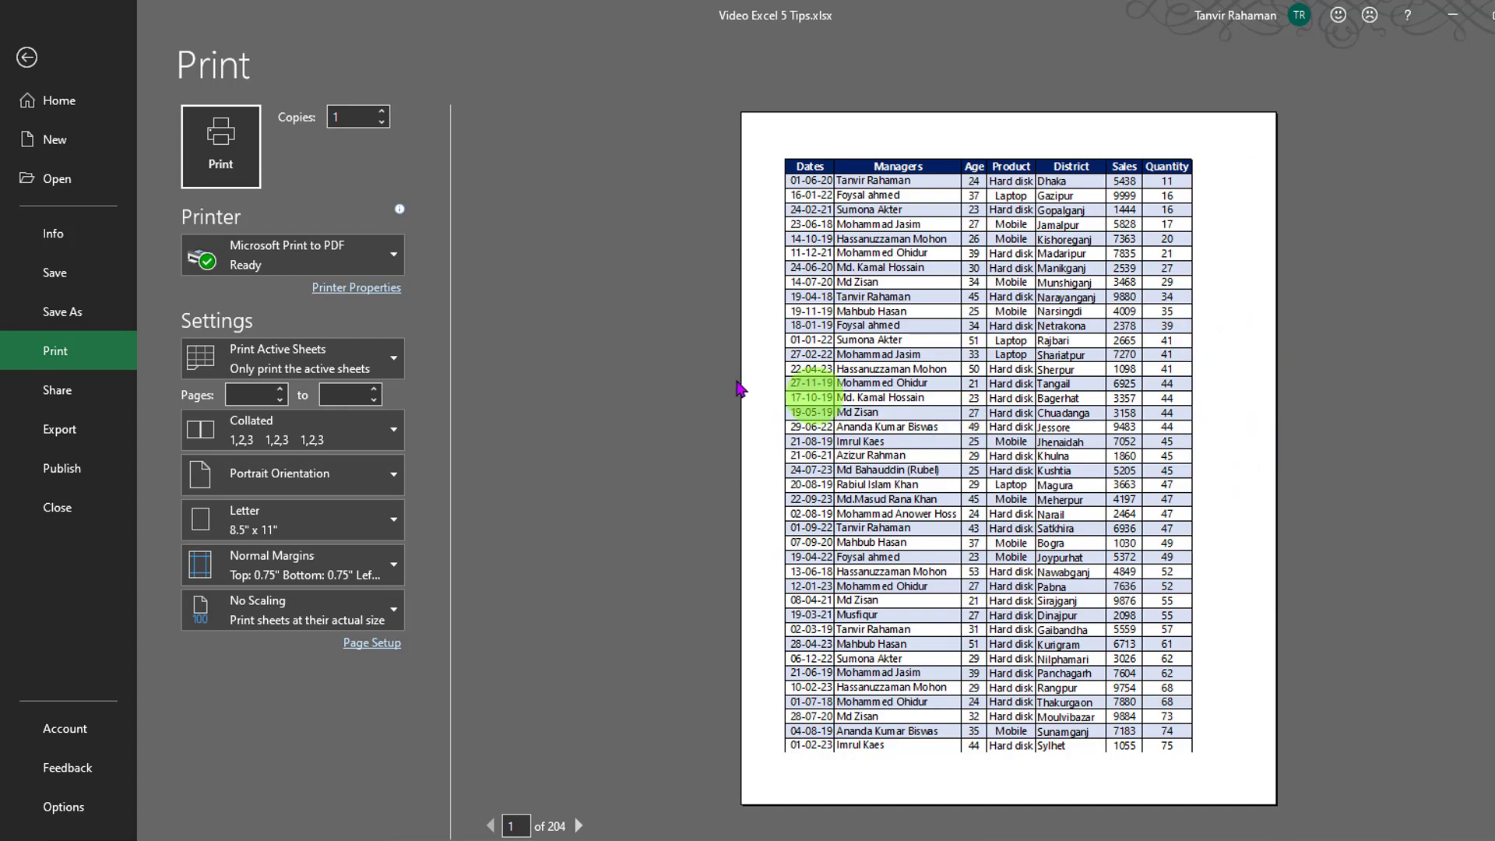
left_click(26, 57)
left_click(635, 406)
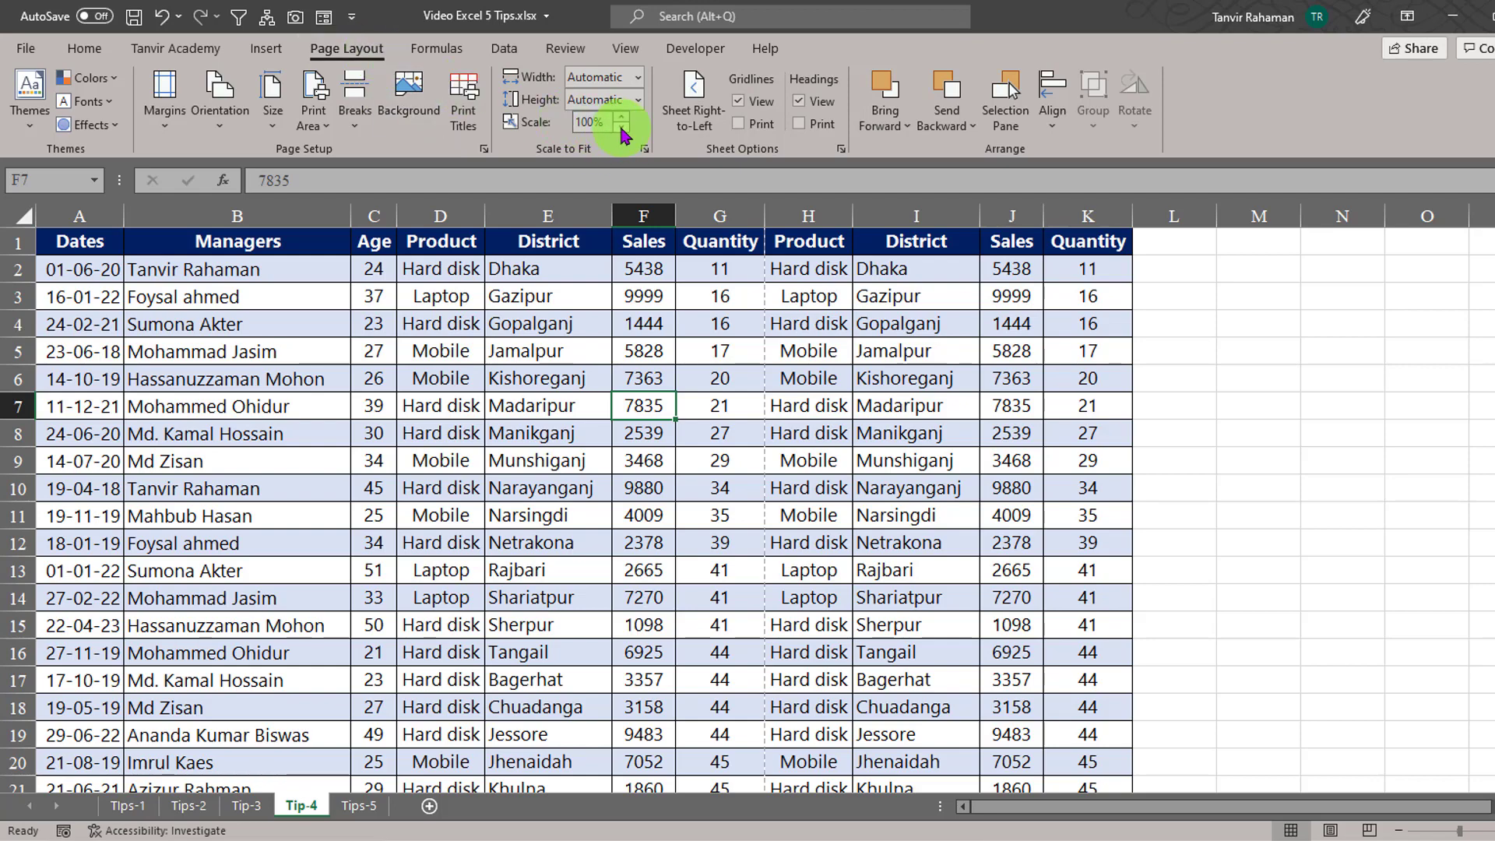
left_click(496, 483)
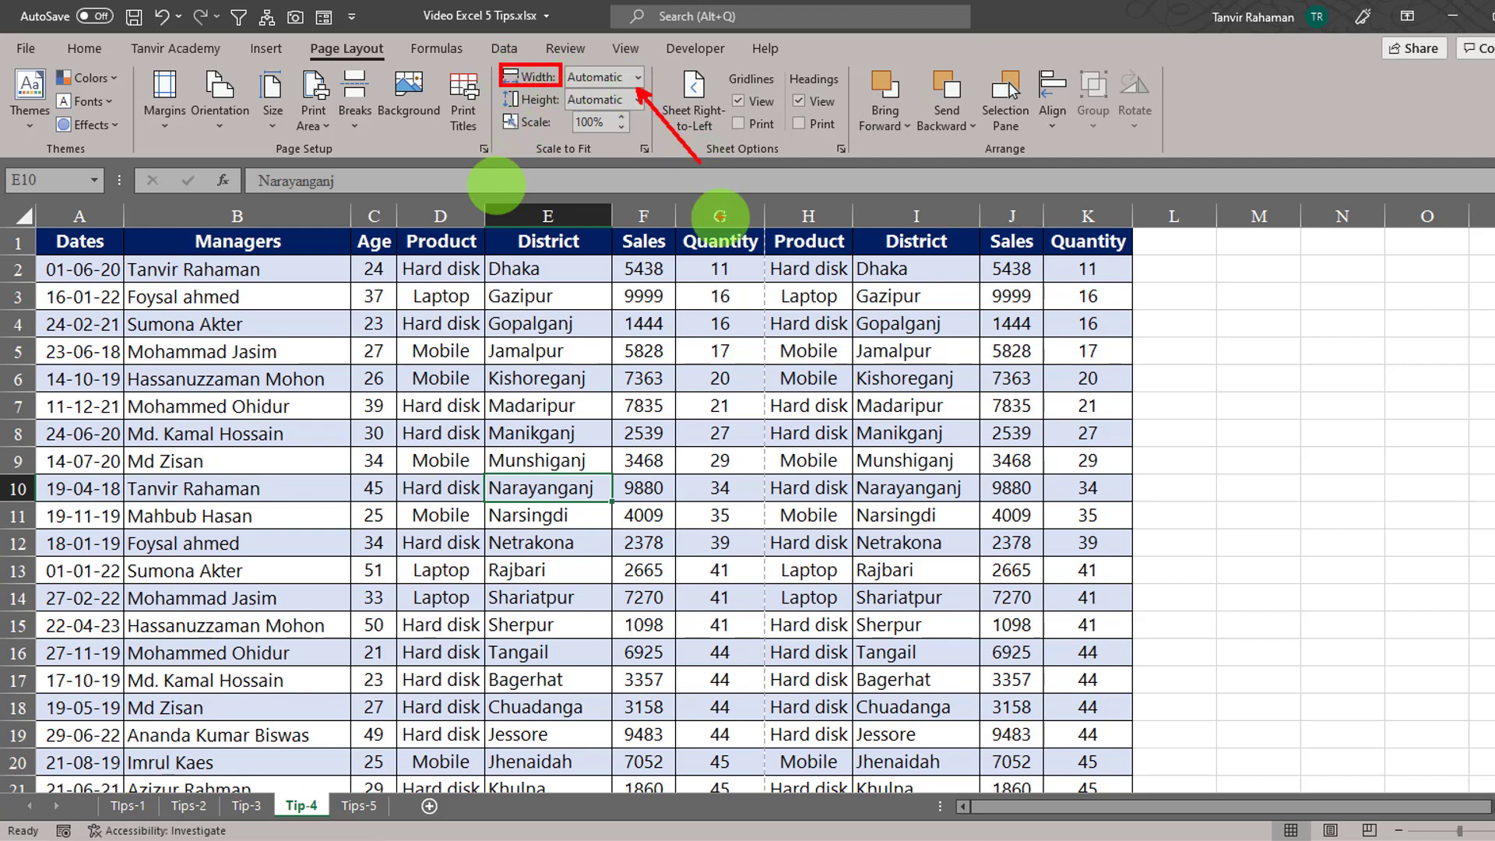
- Scale the Tip-4 printout to 1 page wide and verify the 73-page preview
left_click(637, 77)
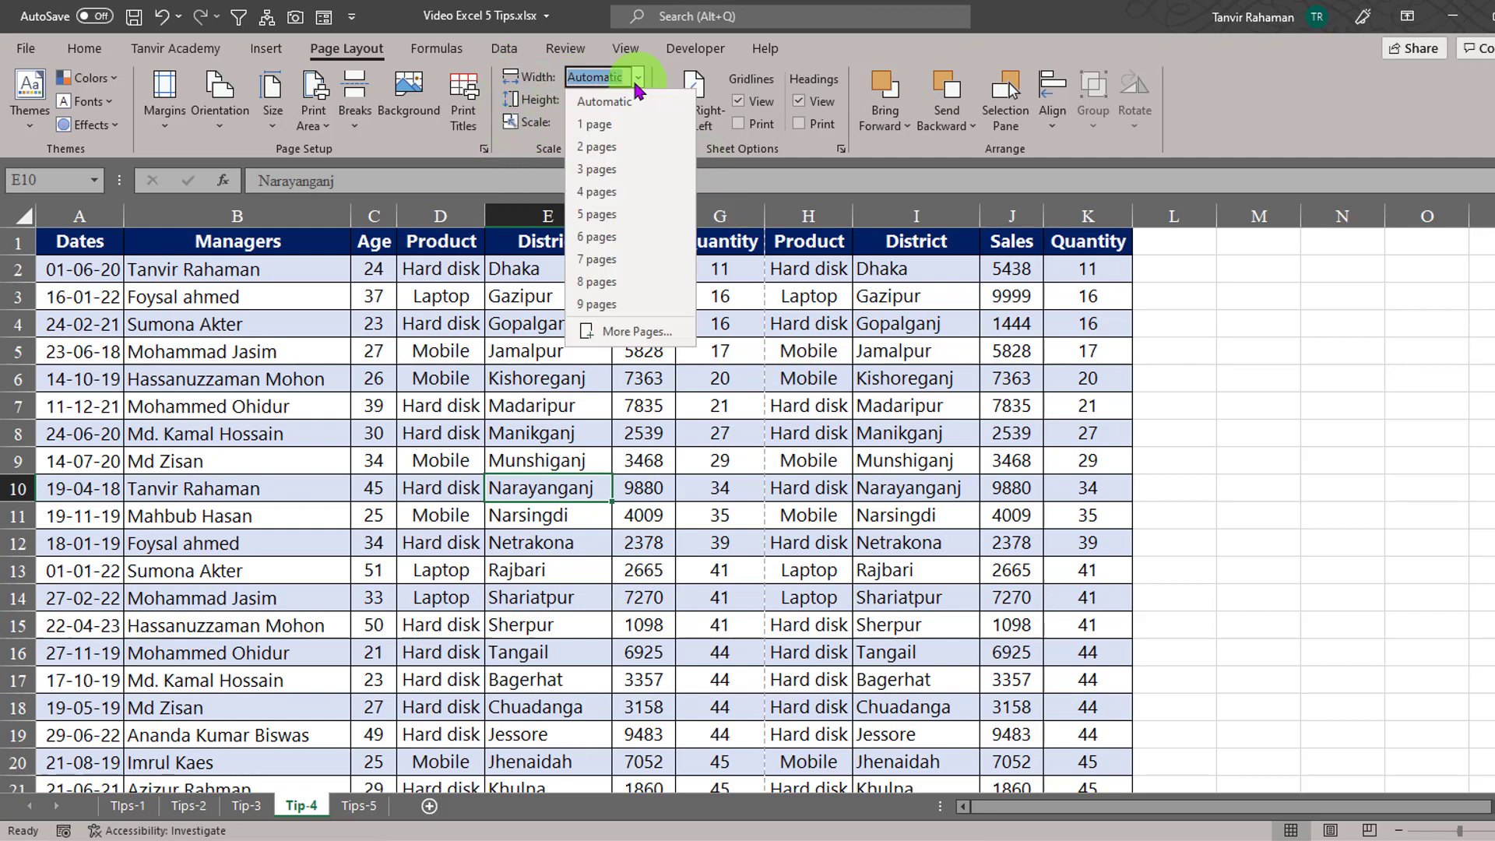
left_click(599, 125)
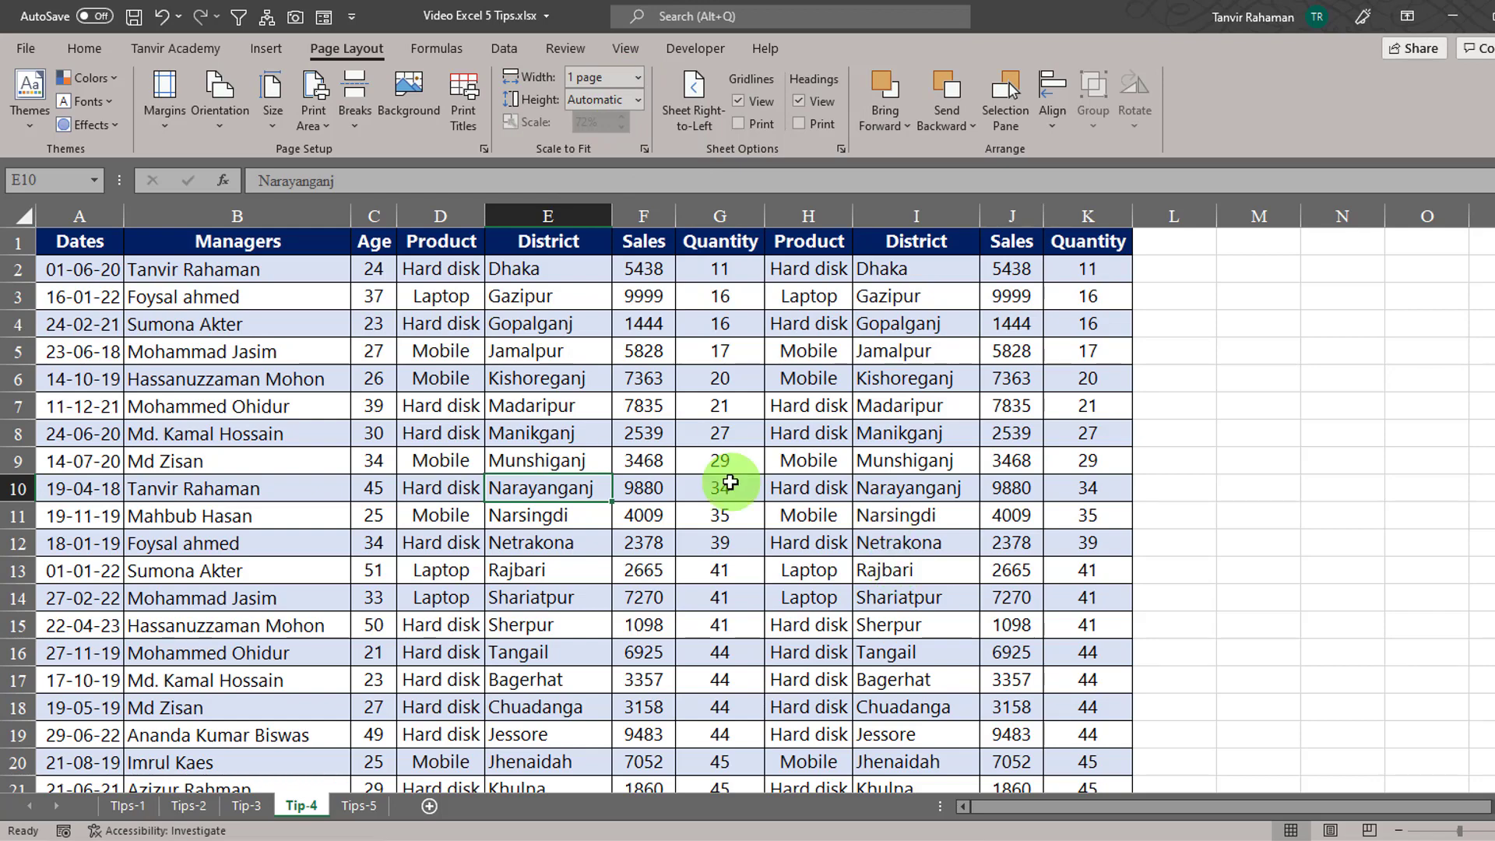
key("ctrl+p")
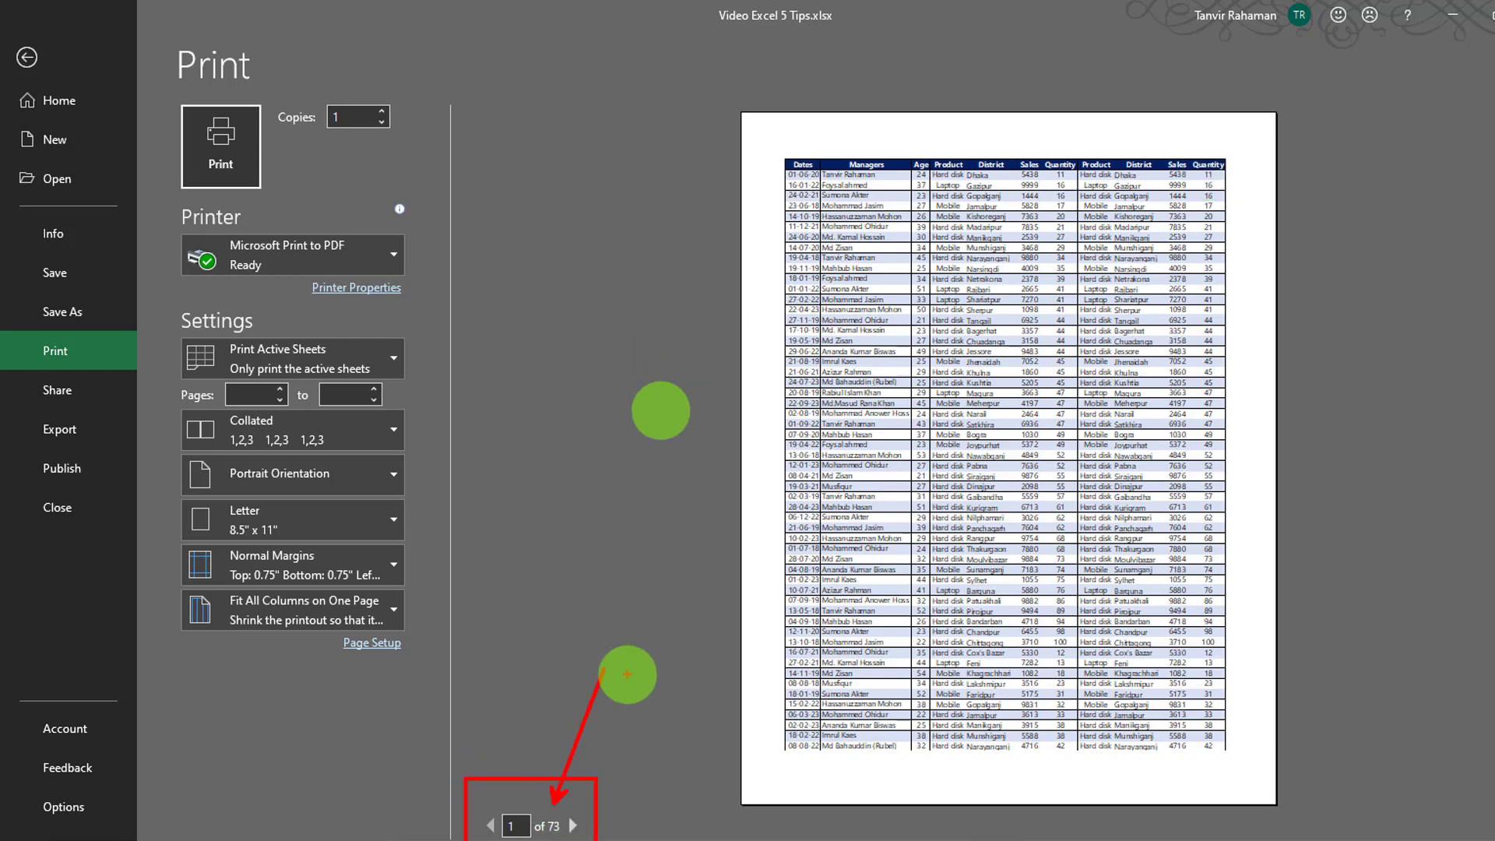
left_click(26, 57)
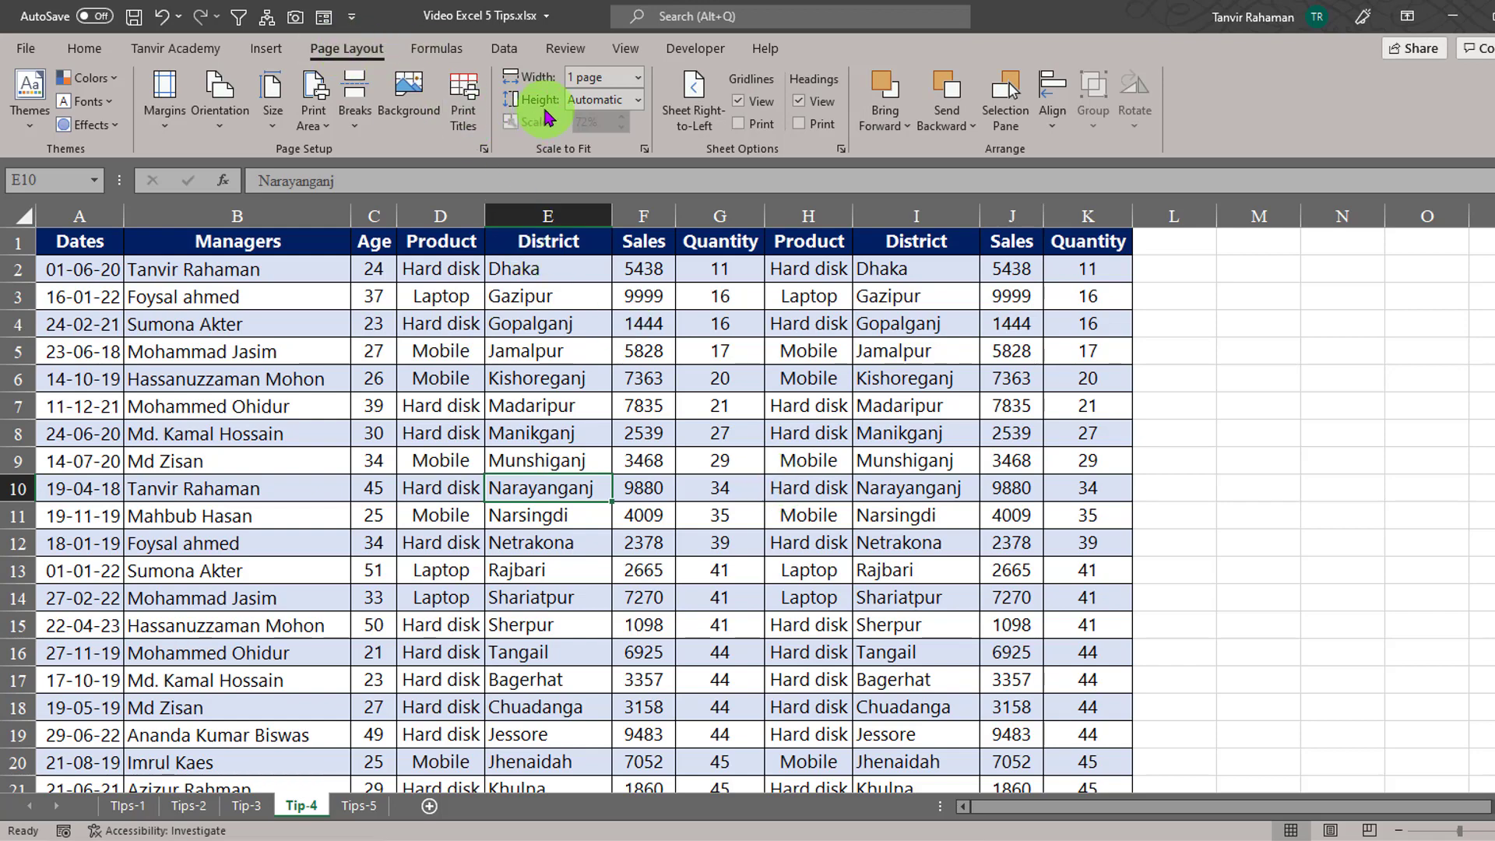
- Fit the printout to 1 page wide by 65 pages tall and preview the result
left_click(638, 100)
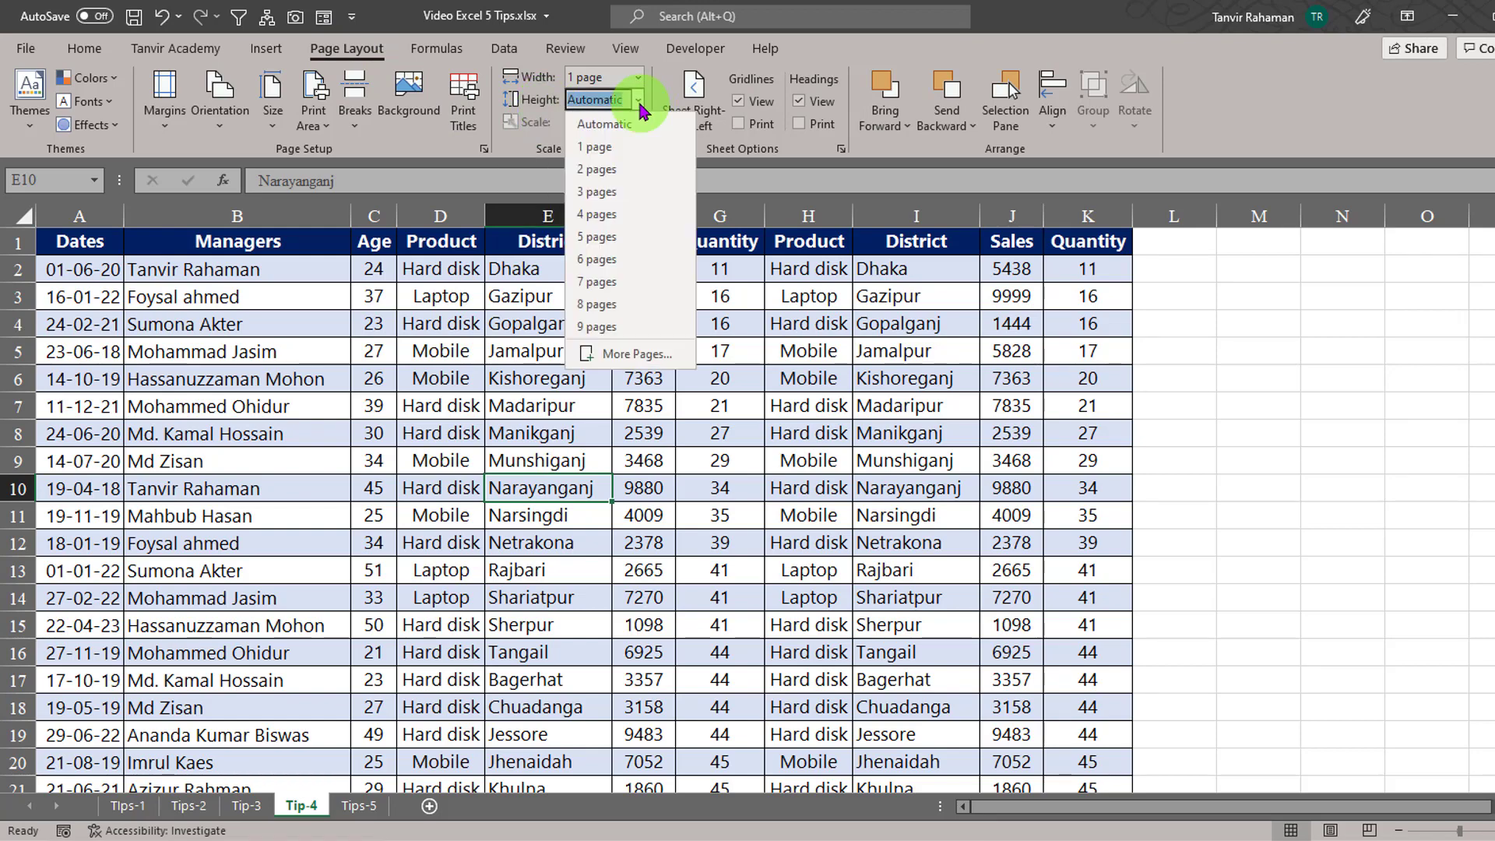
left_click(637, 353)
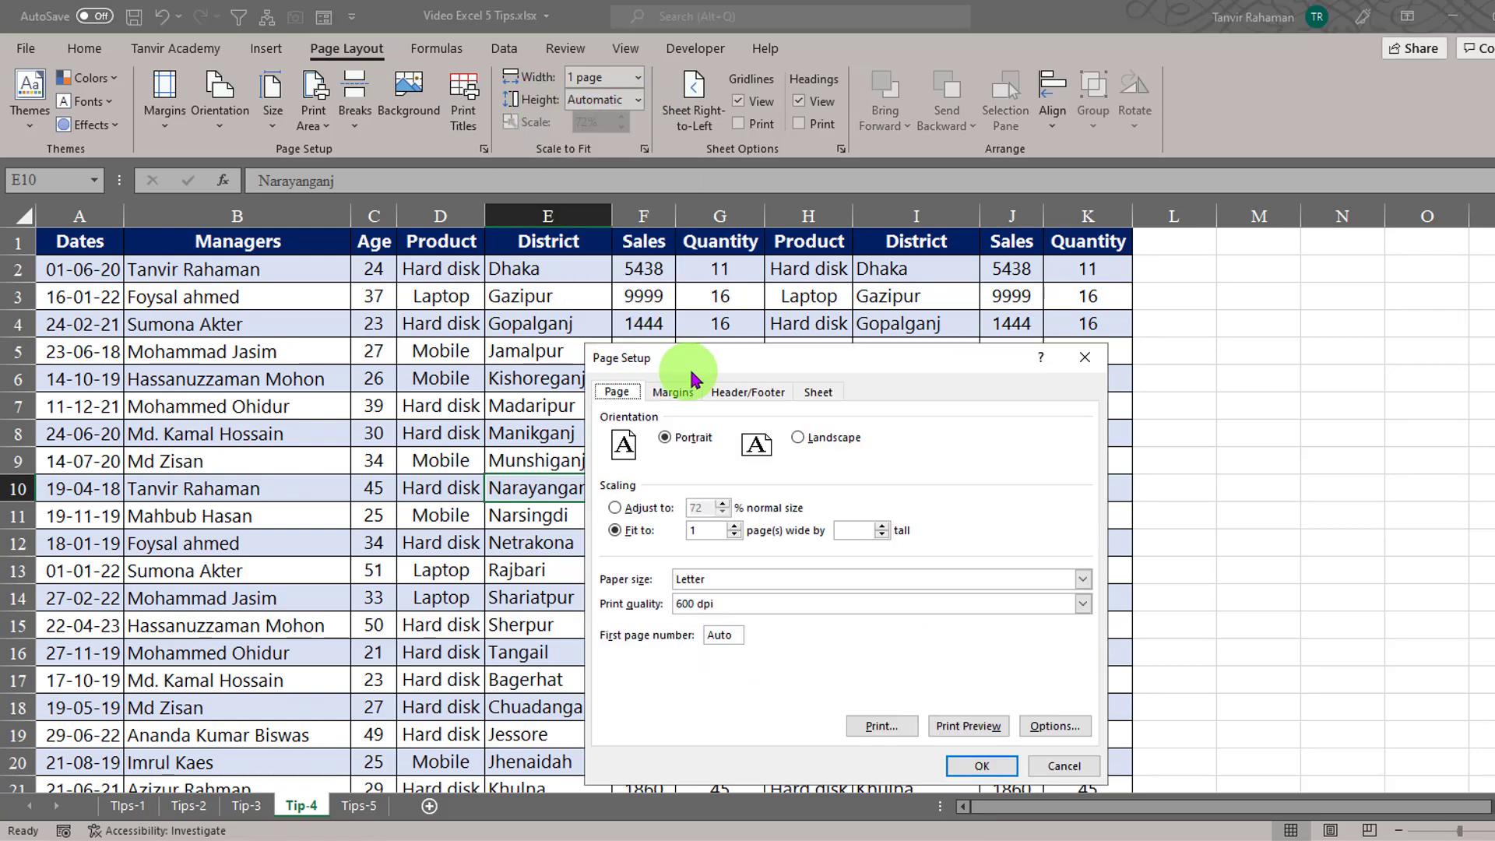
left_click(705, 499)
type("65")
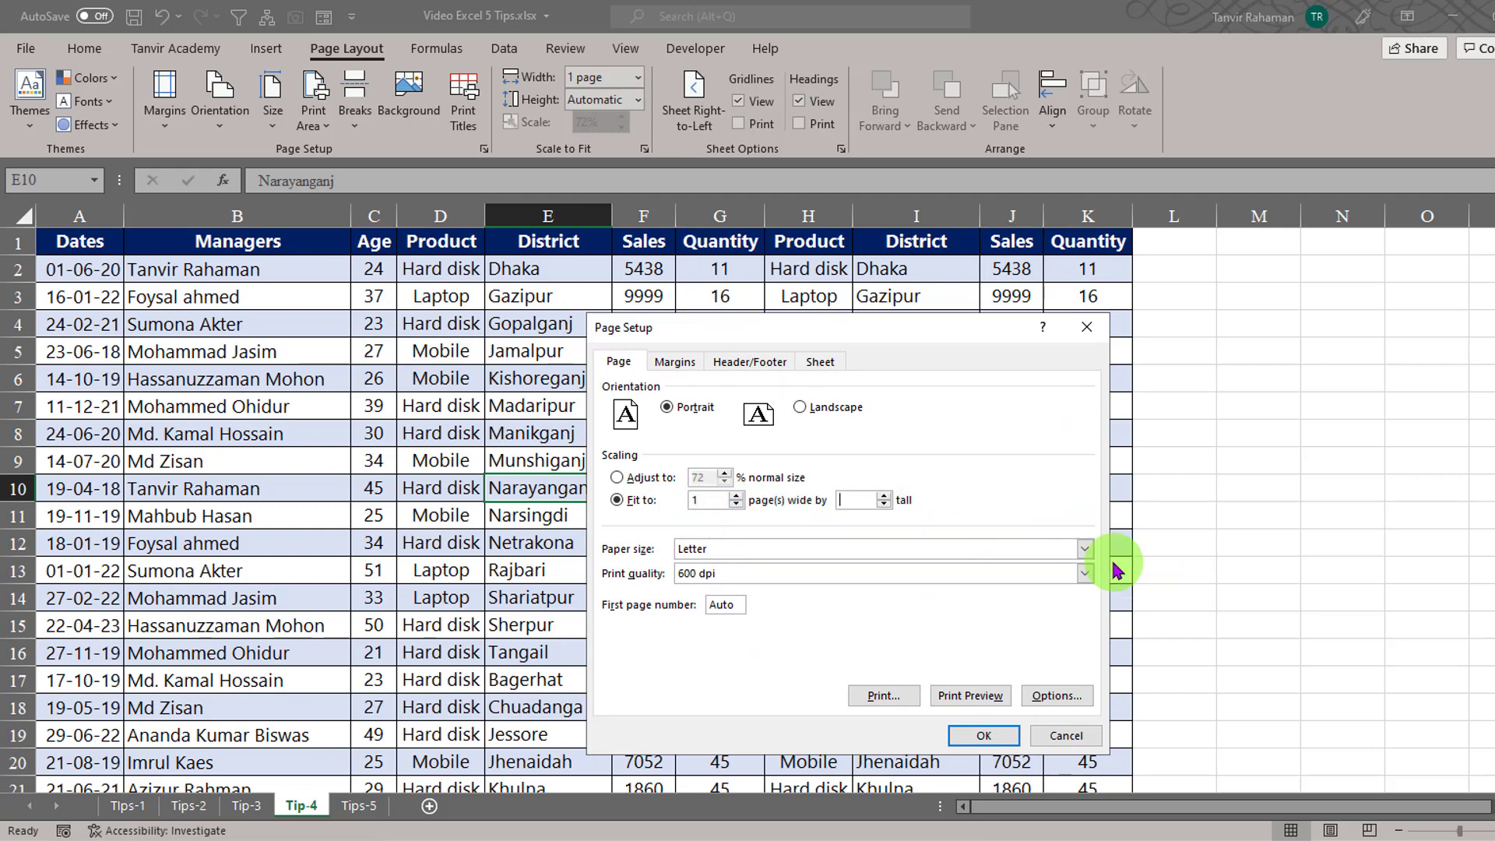
left_click(990, 735)
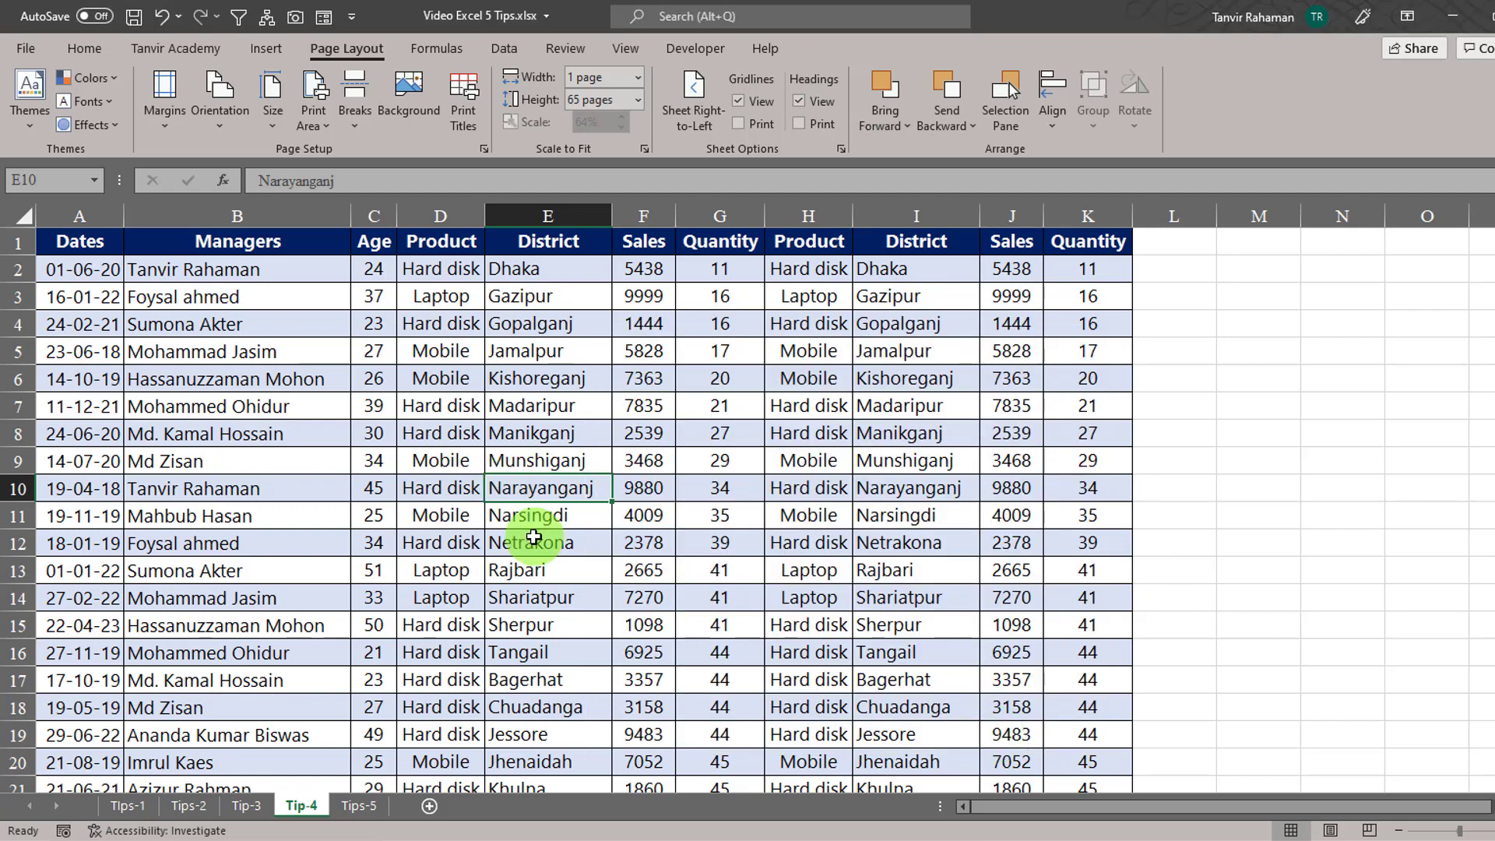
key("ctrl+p")
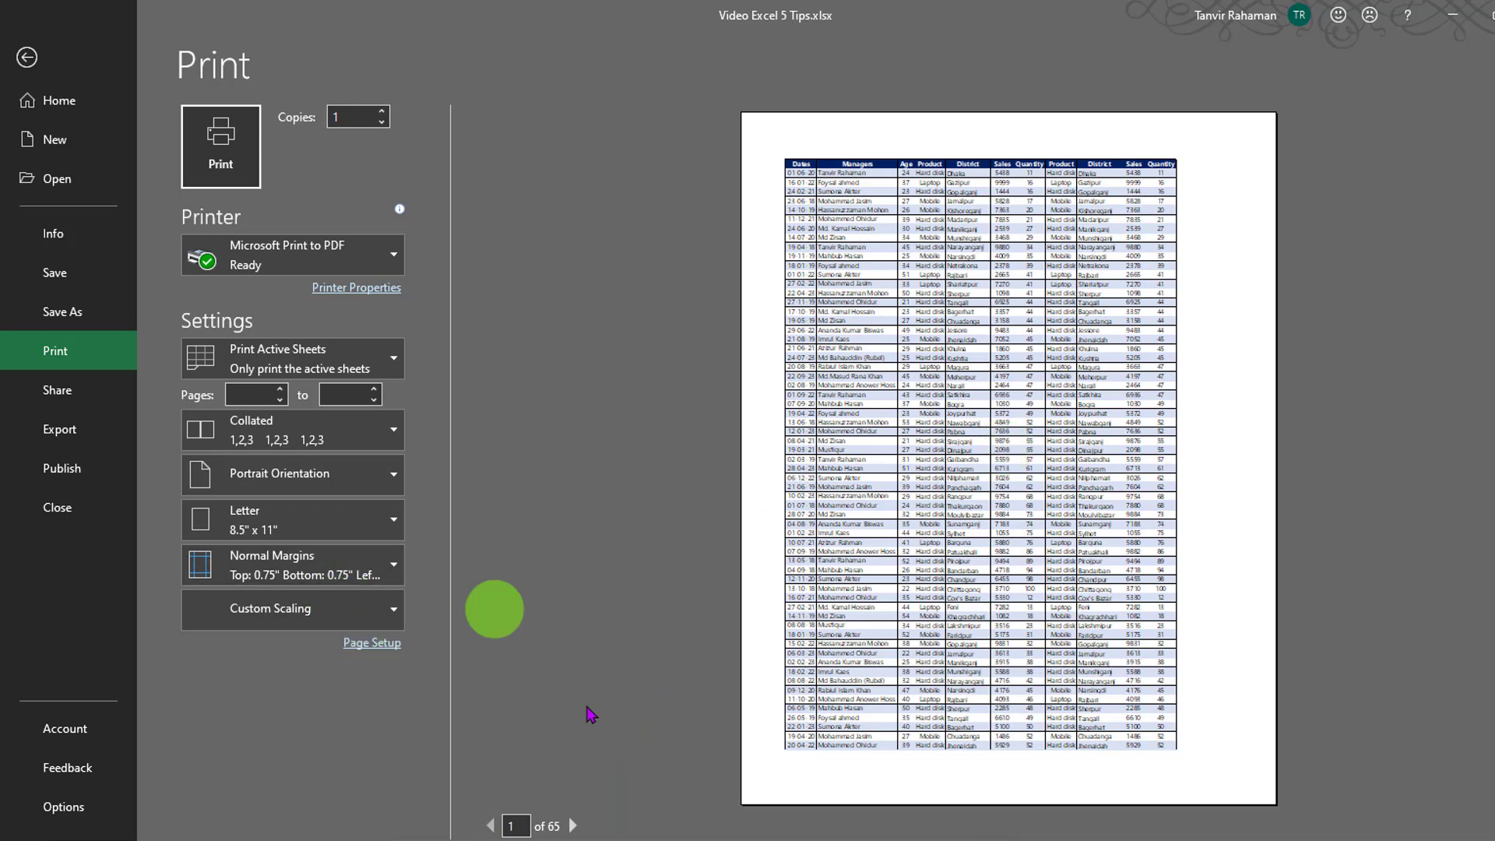
- Tick Center on page Horizontally in Page Setup's Margins settings and confirm
left_click(393, 651)
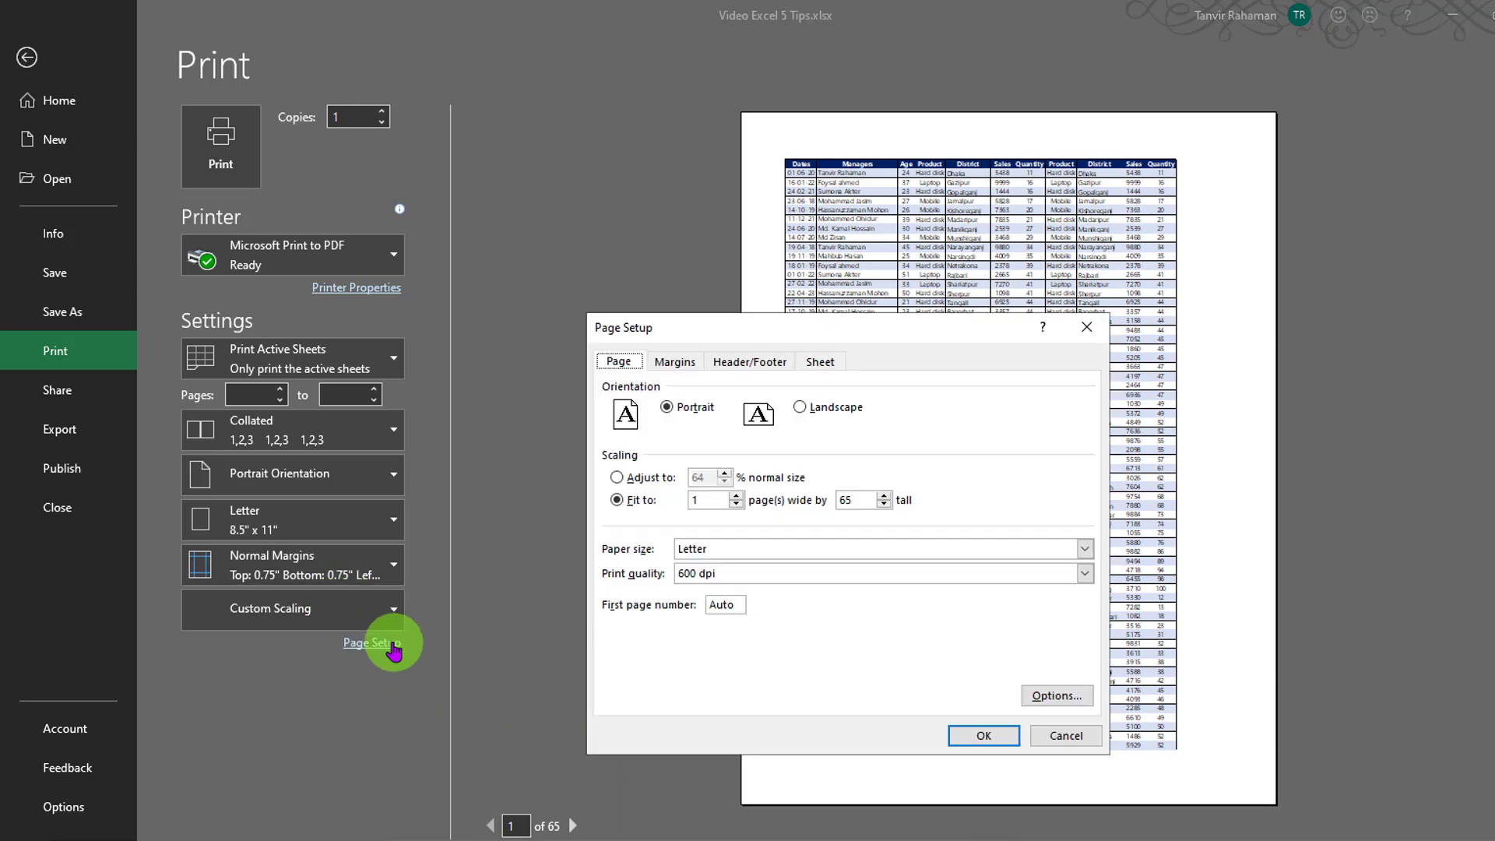
left_click(673, 362)
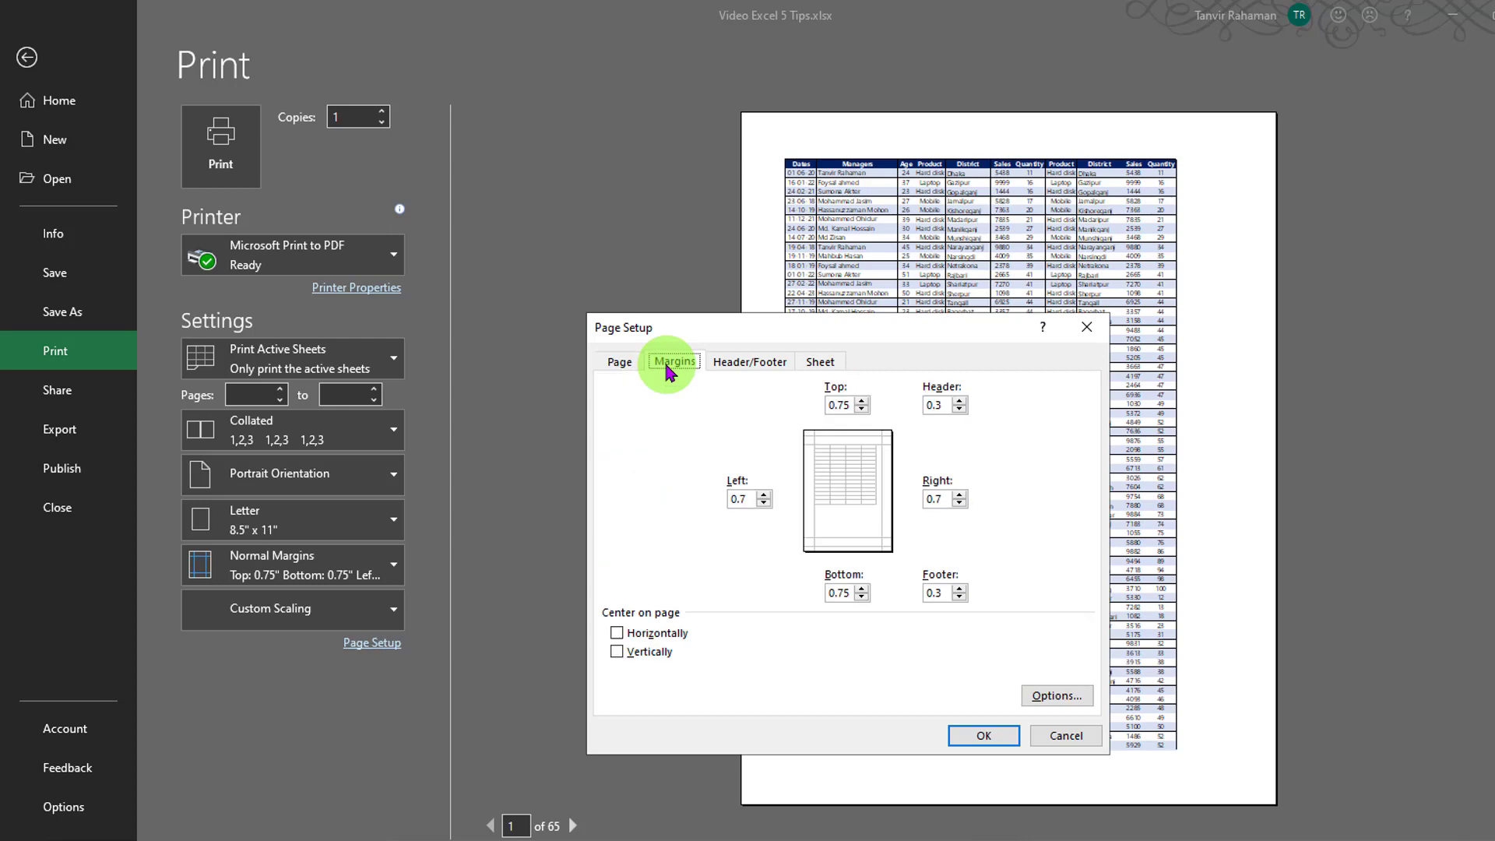
left_click(666, 635)
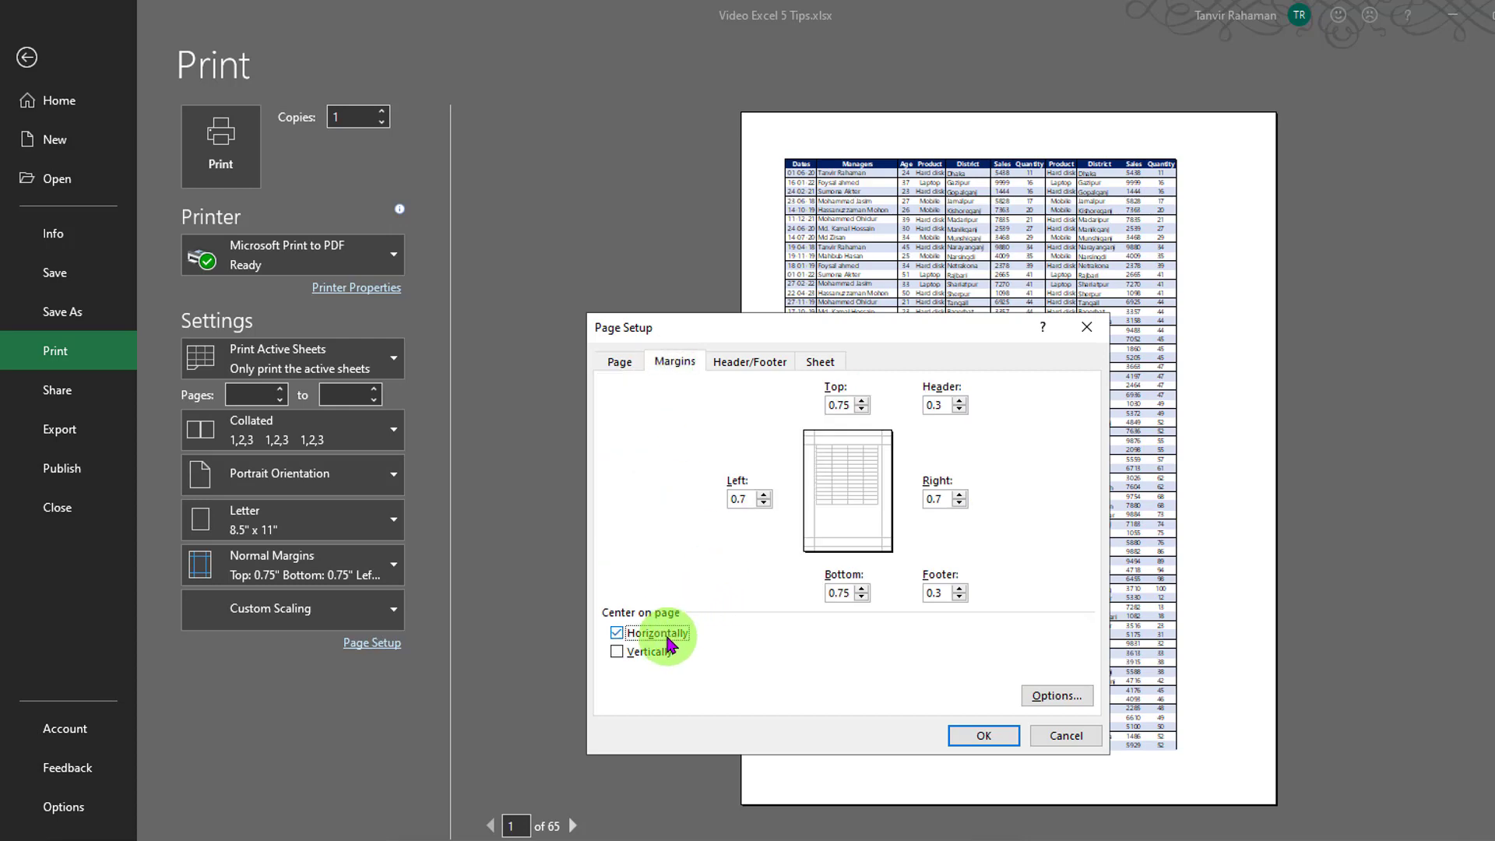
left_click(1004, 736)
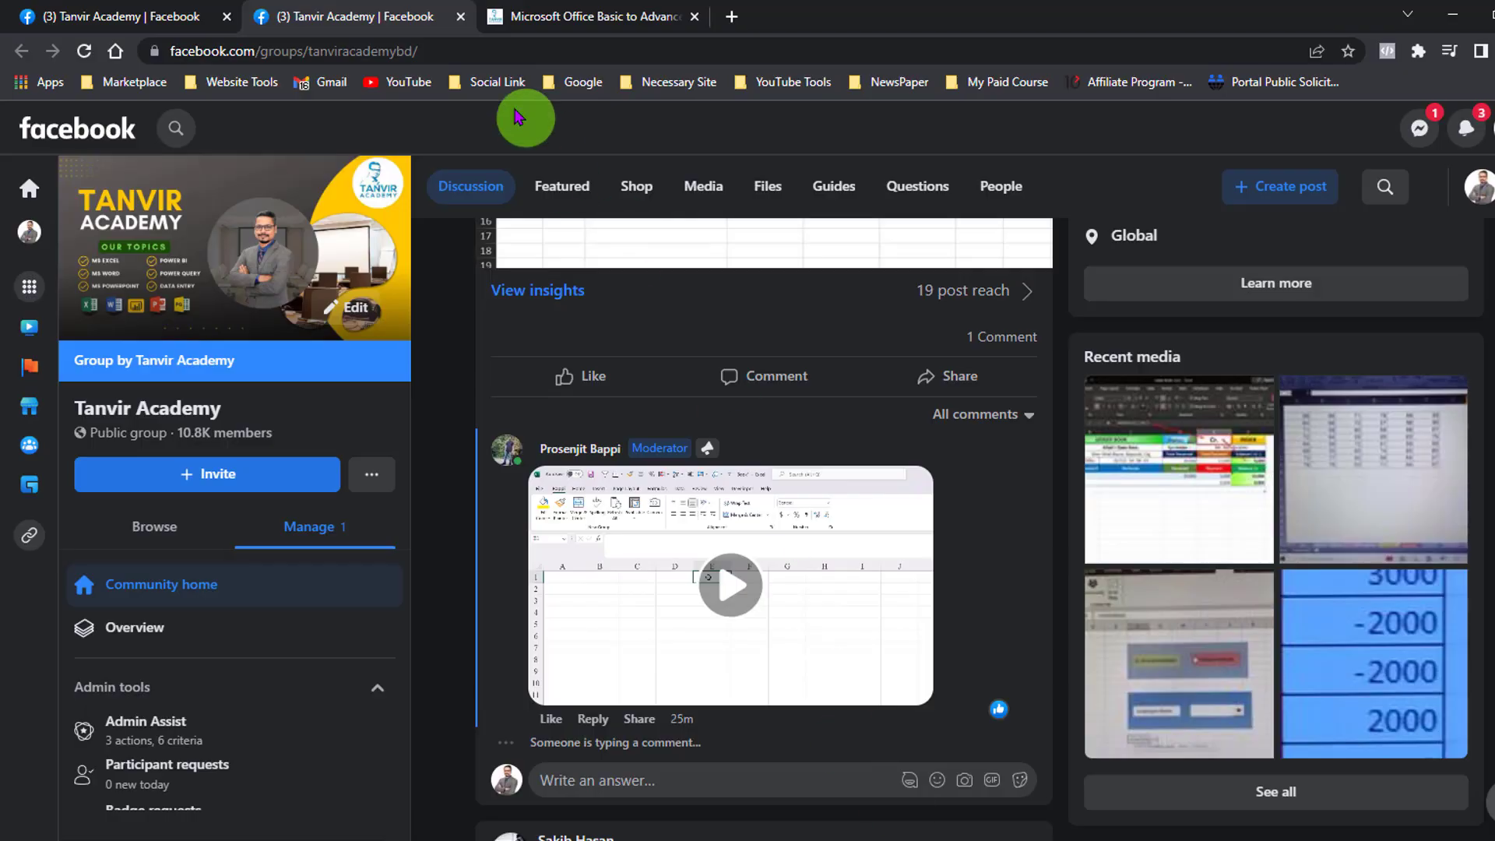
- Switch to the Microsoft Office course page in the third Chrome tab
left_click(584, 16)
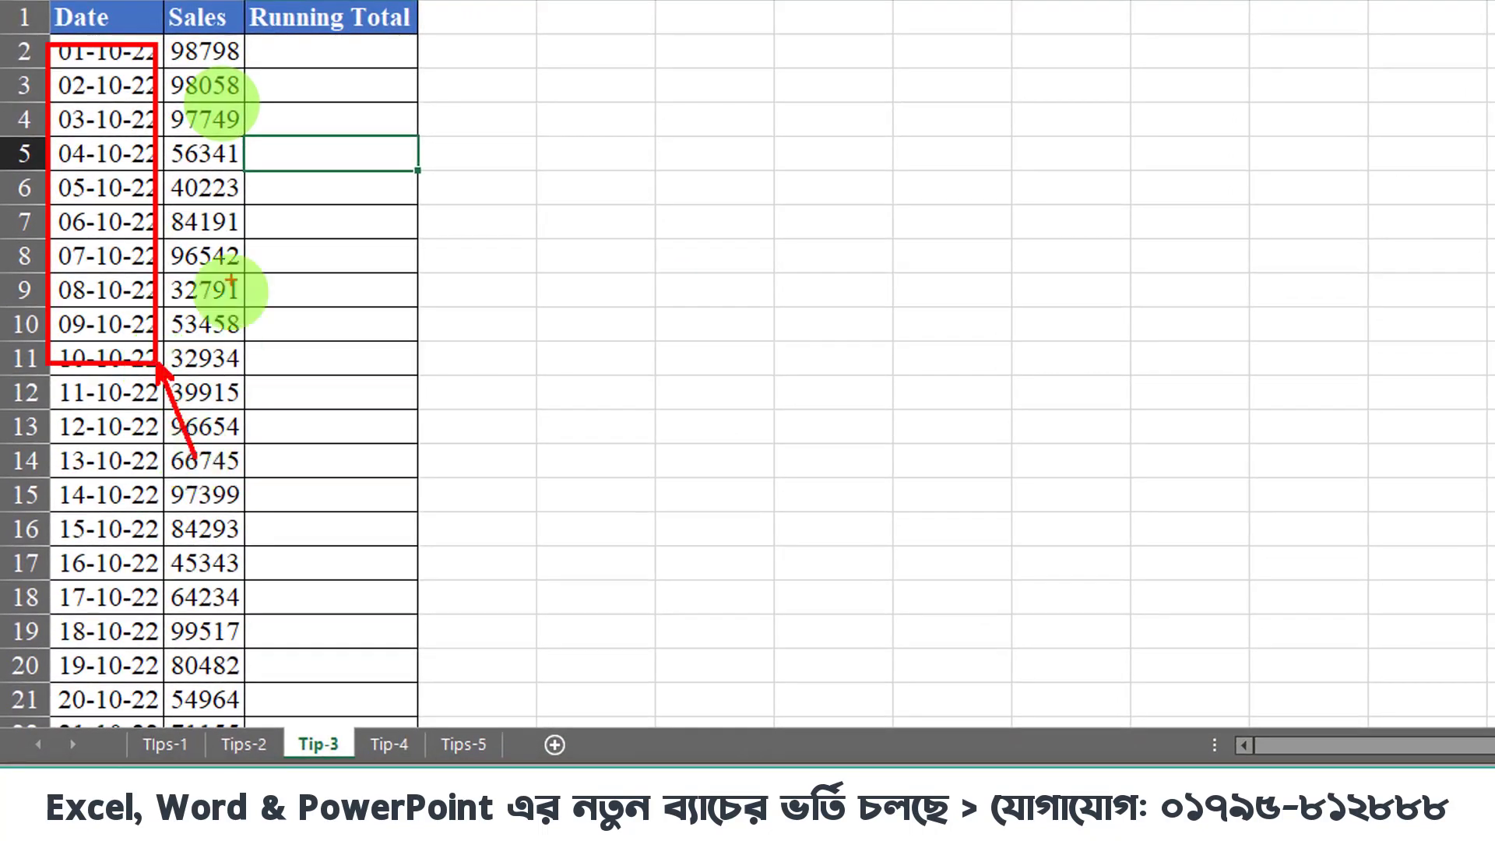
- Set the first Running Total cell C2 equal to the first day's sales, 98798
left_click(207, 53)
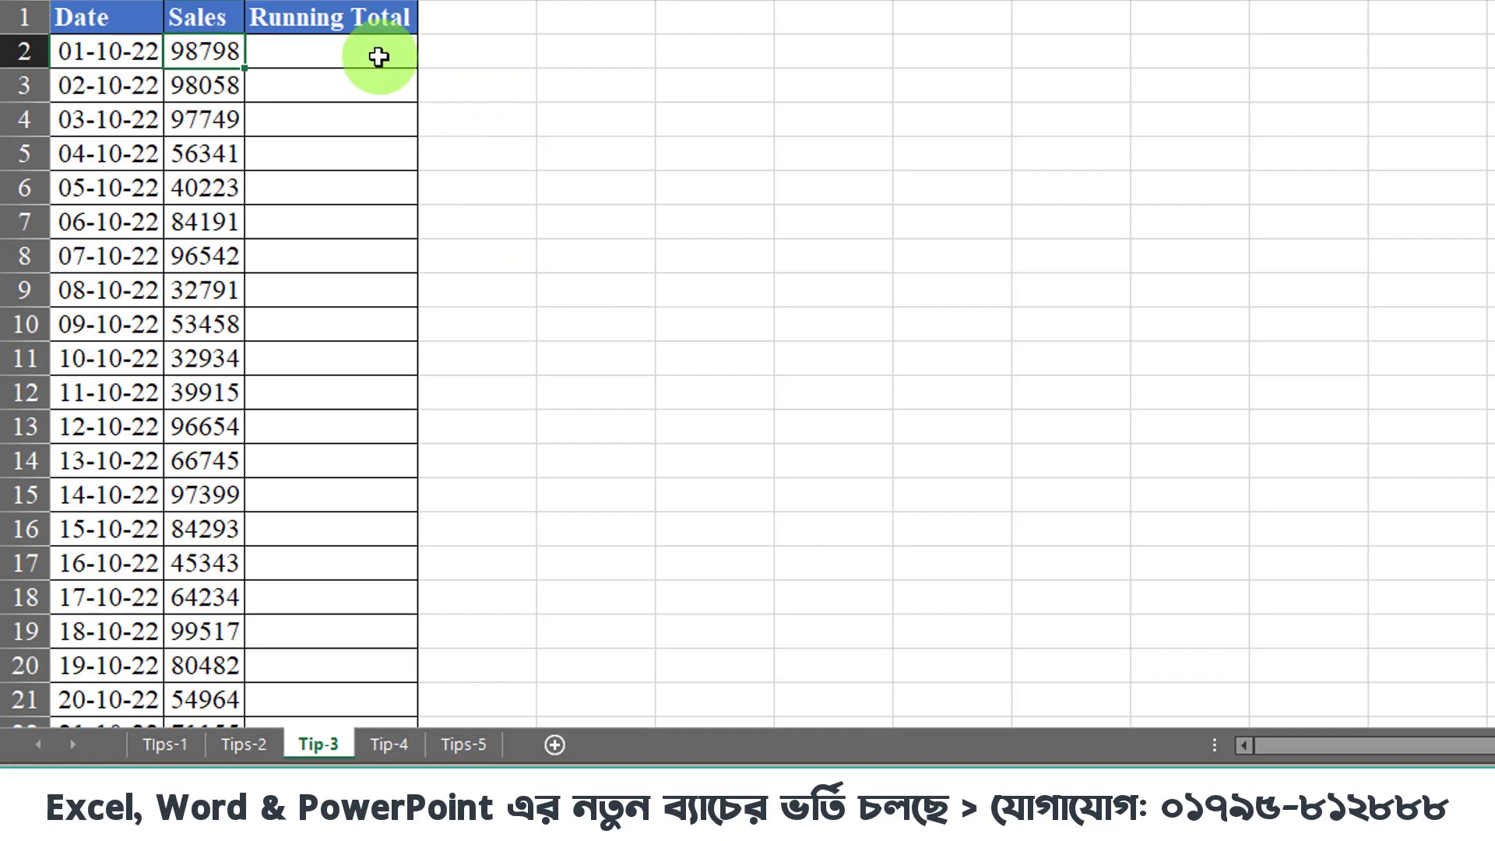
left_click(379, 57)
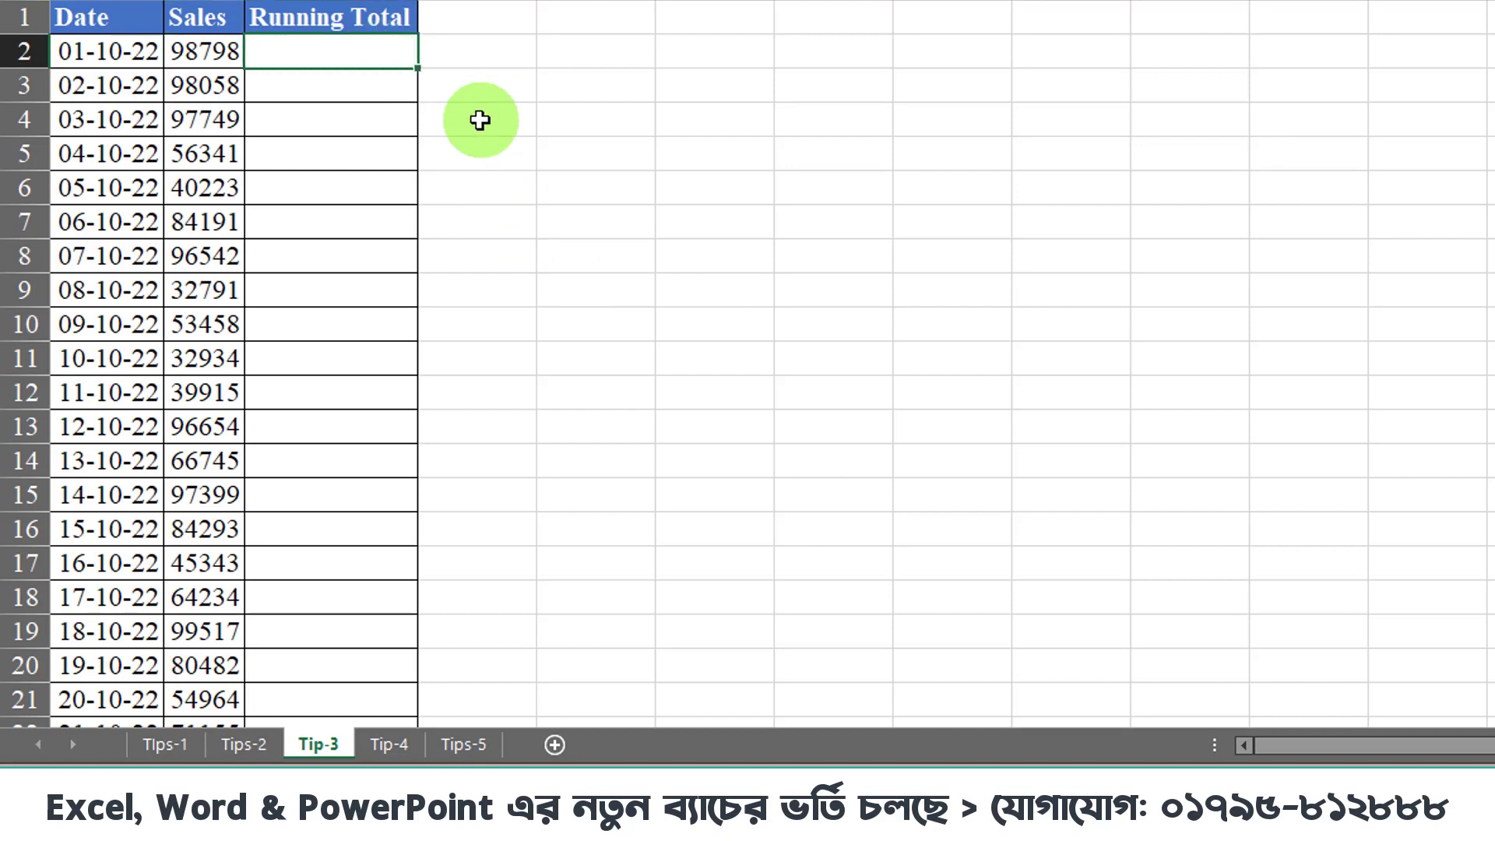
type("=")
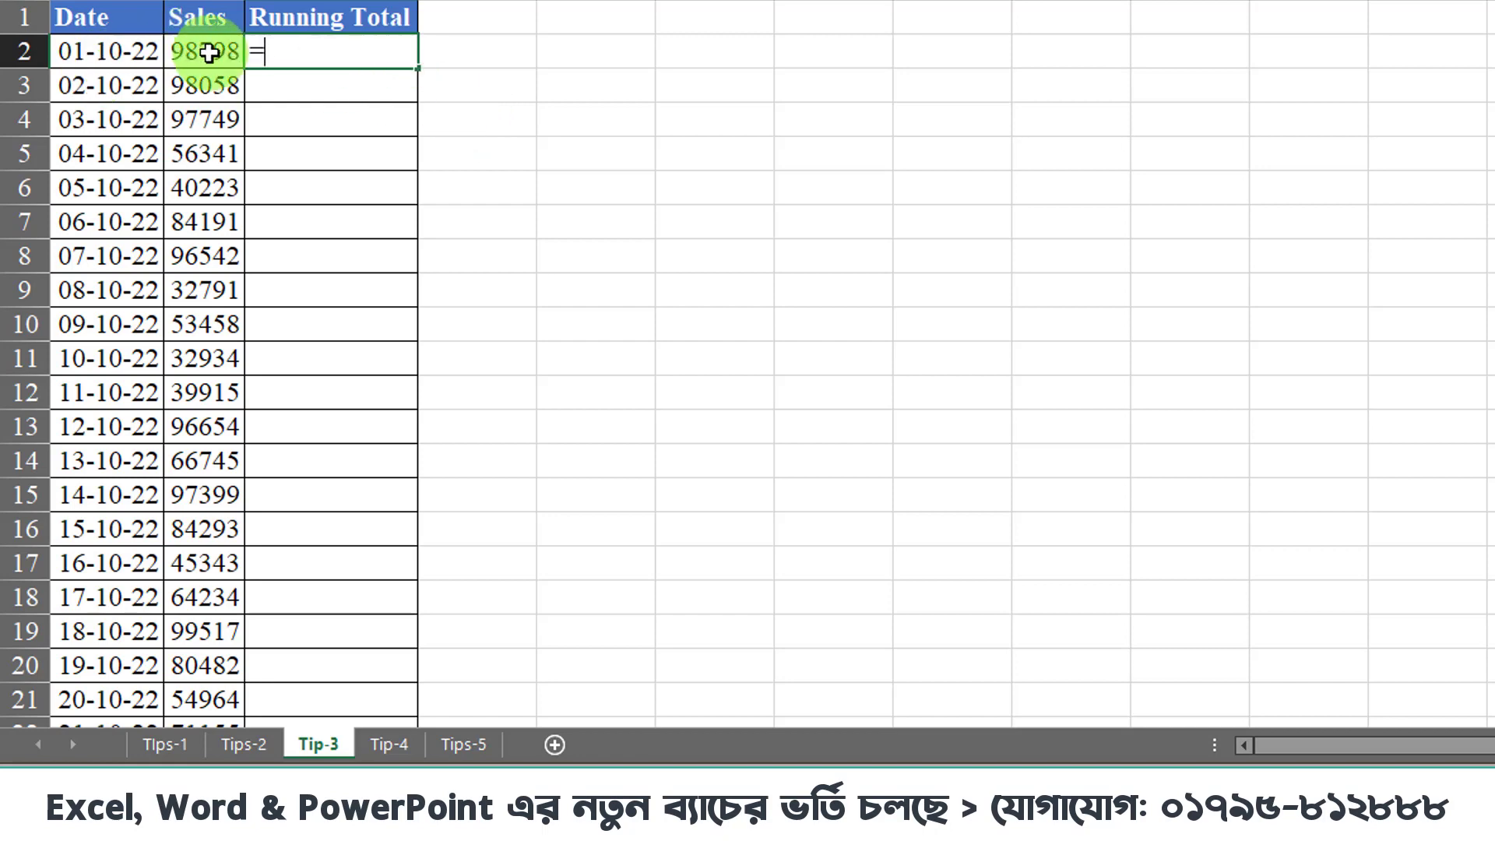
left_click(204, 51)
key("Return")
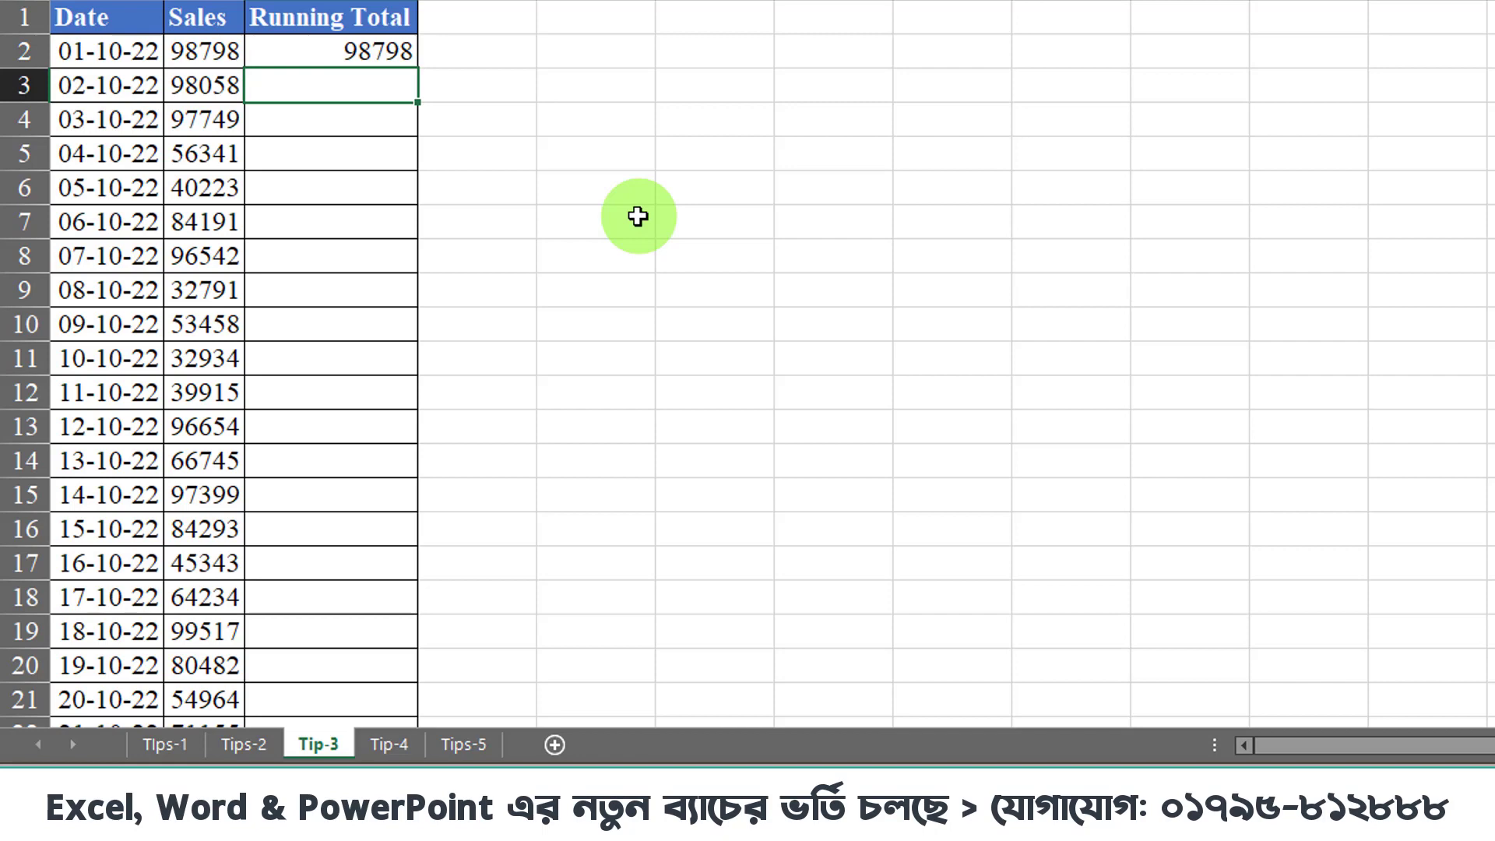
- Enter =C2+B3 in C3 and fill it down so totals reach 1420631 by row 21
type("=")
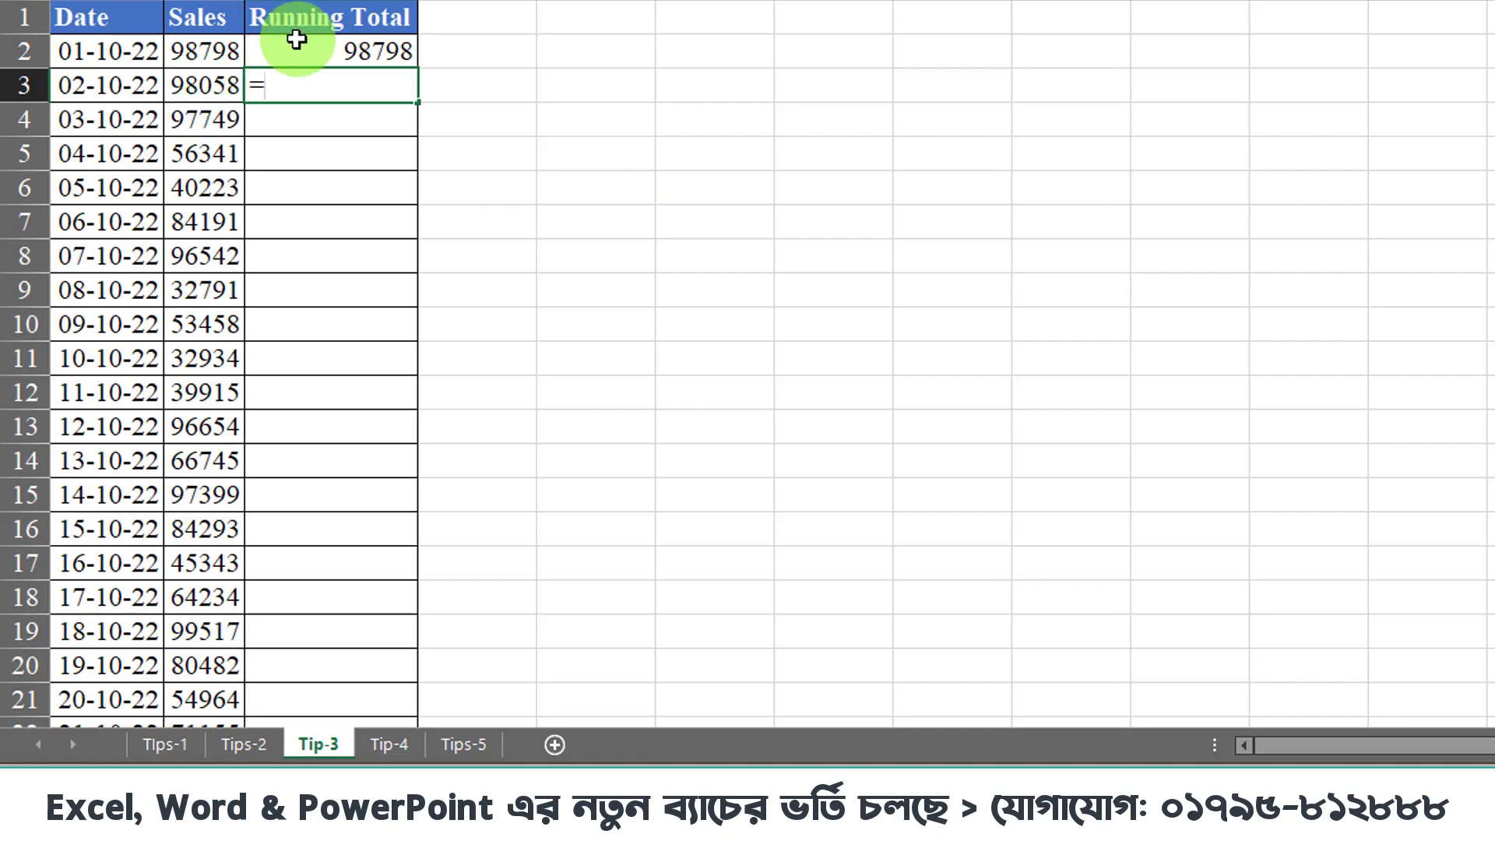
left_click(316, 52)
type("+")
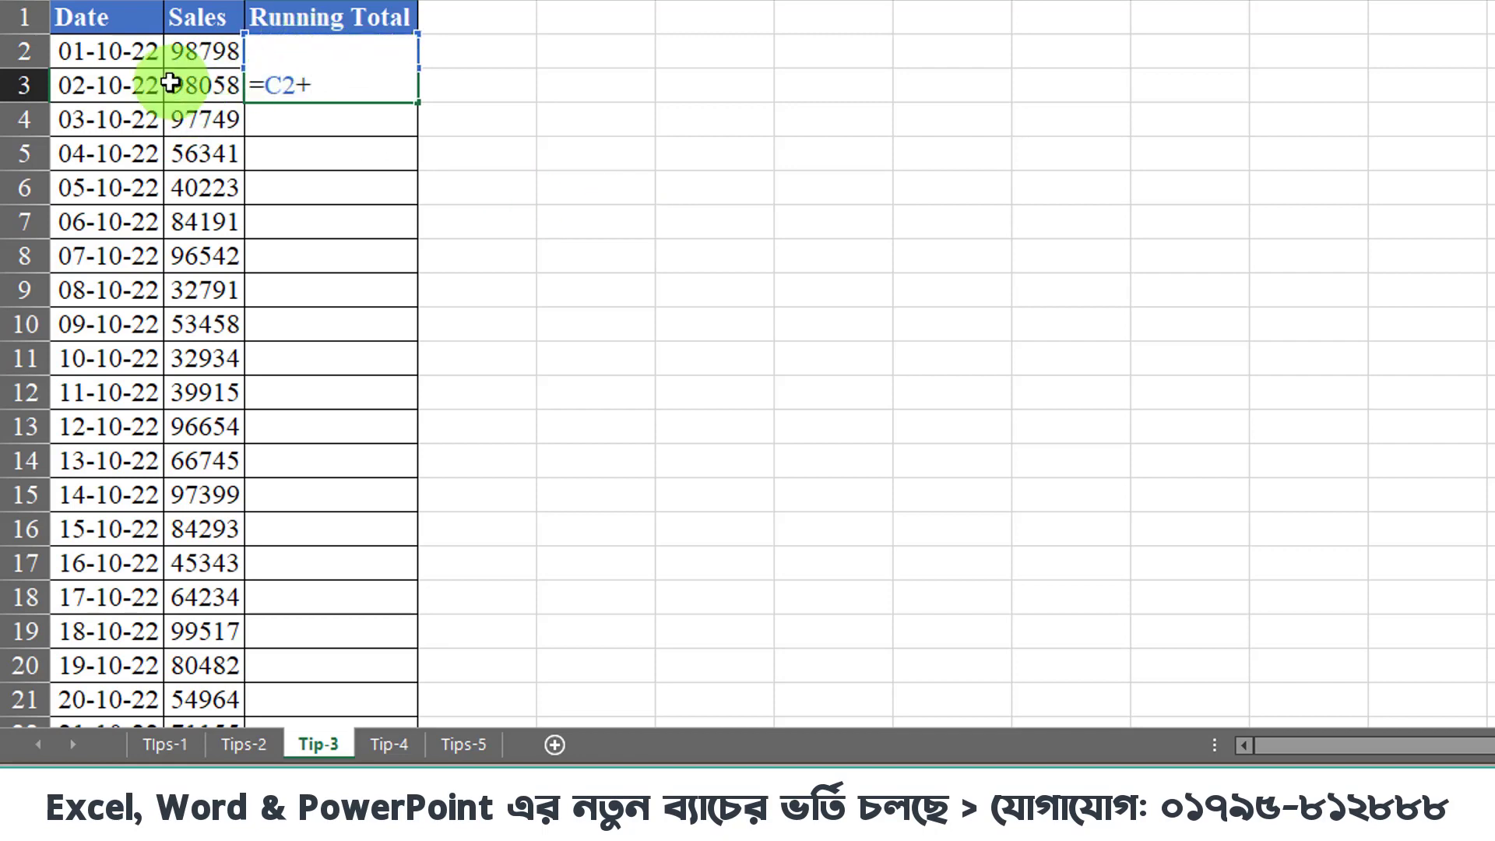
left_click(173, 87)
key("Return")
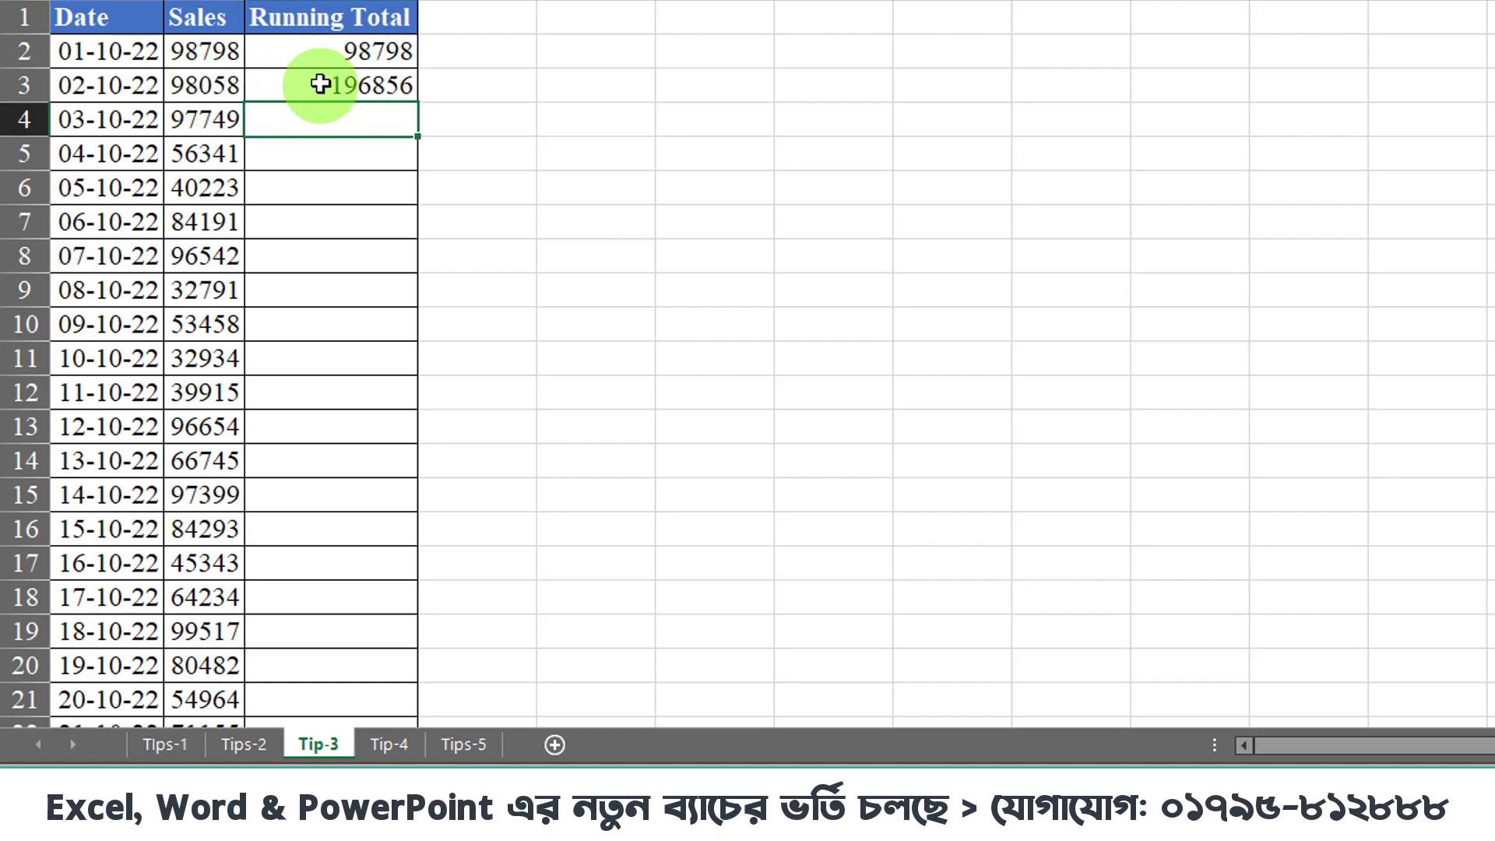
left_click(317, 84)
double_click(419, 102)
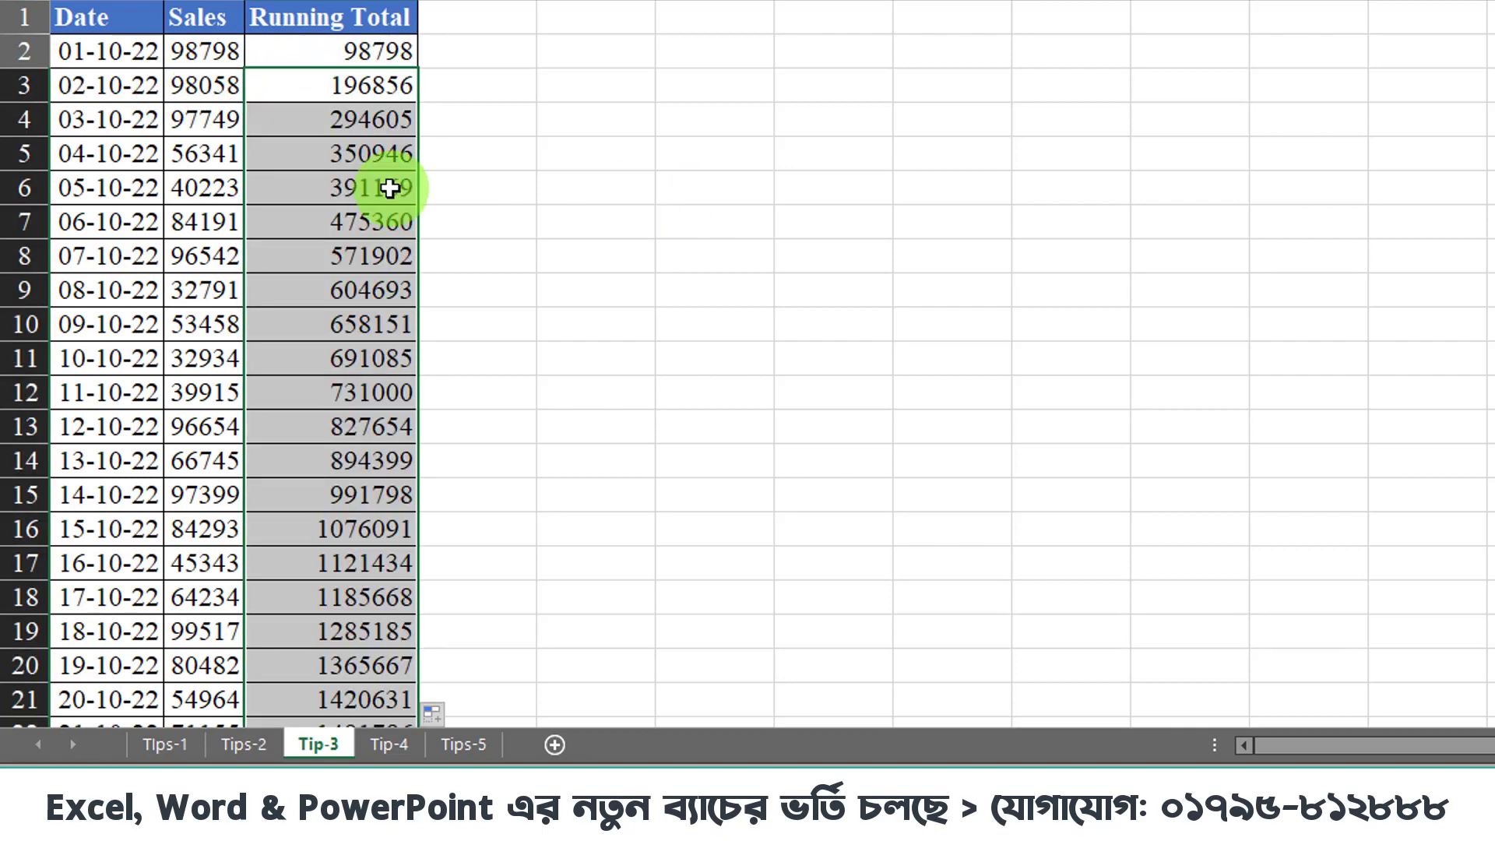
left_click(401, 187)
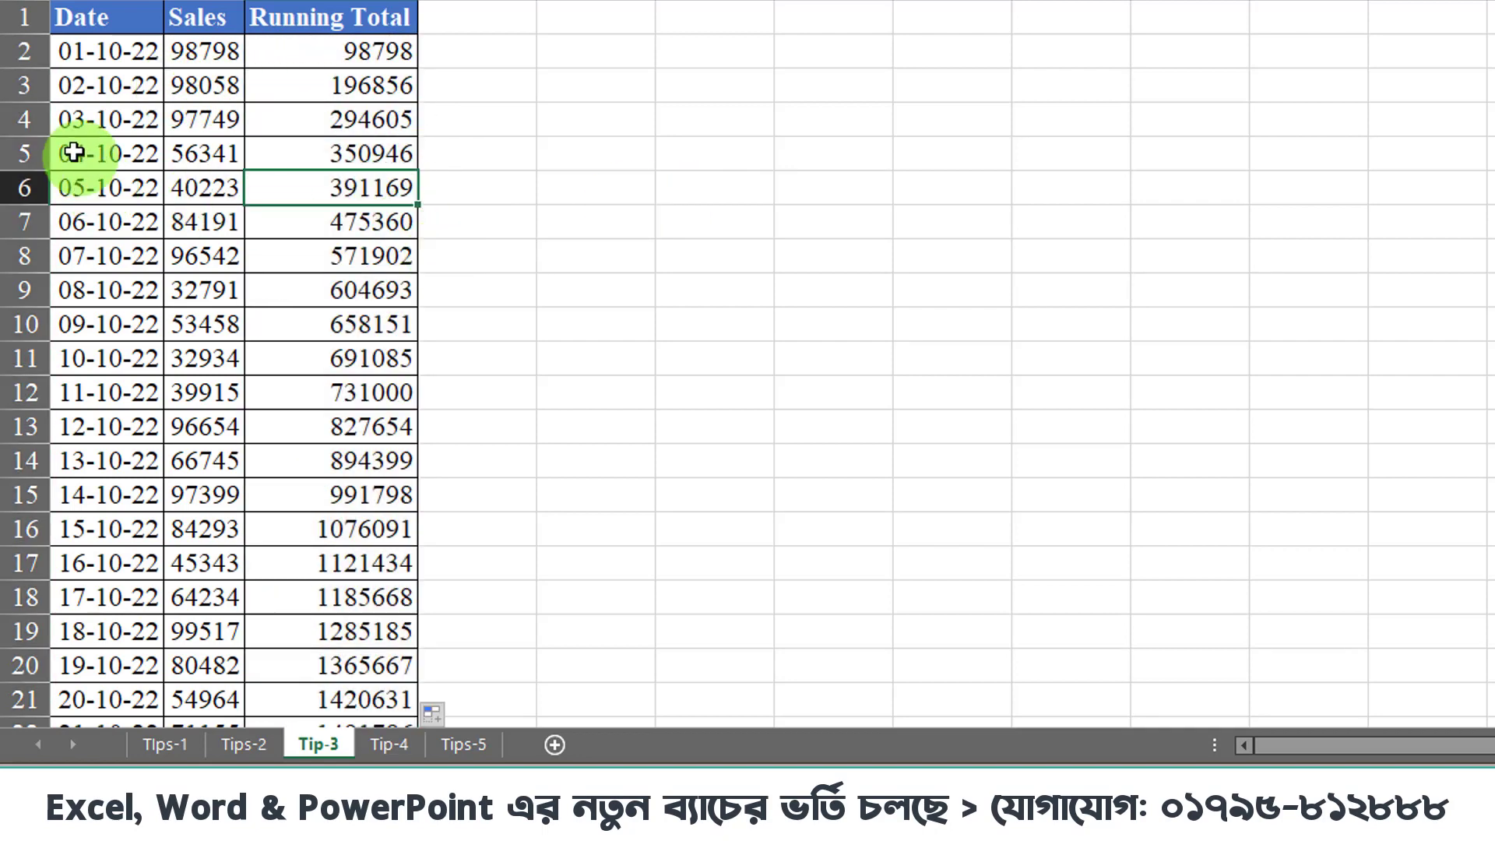
left_click_drag(24, 152, 3, 270)
right_click(294, 207)
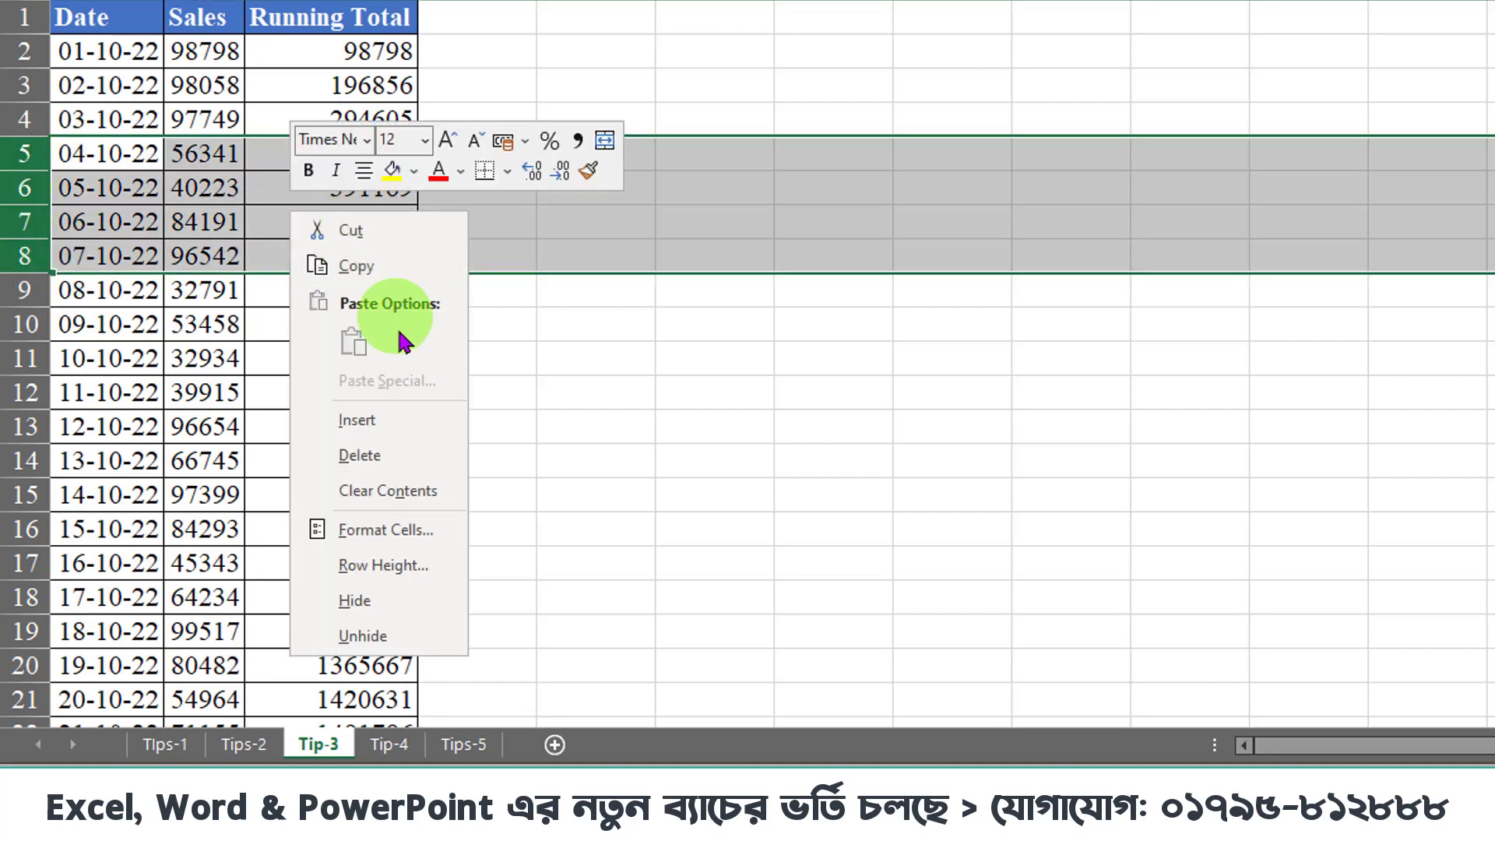
left_click(414, 456)
left_click(409, 427)
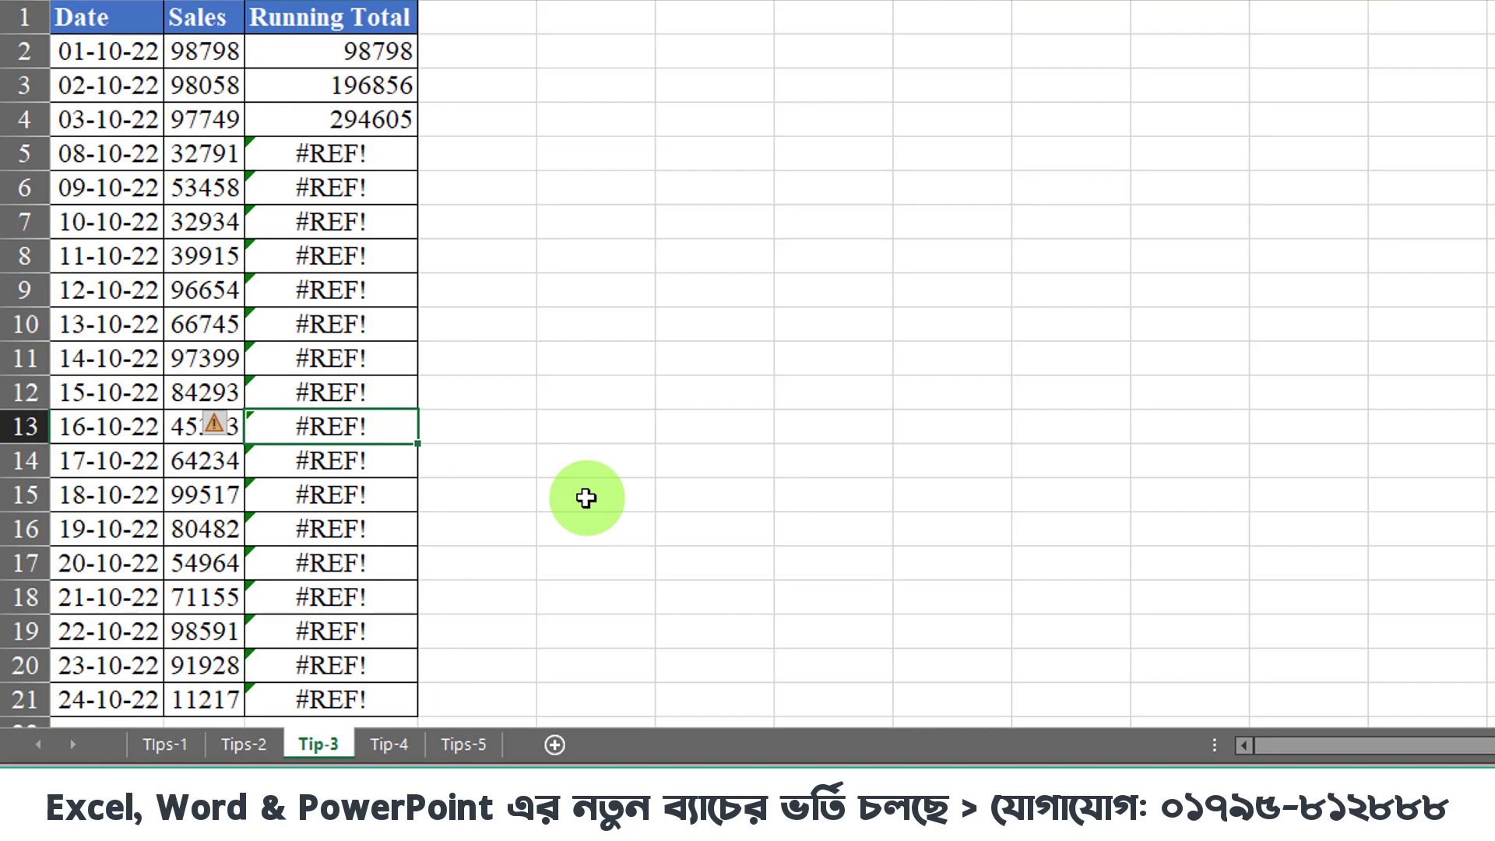
key("ctrl+z")
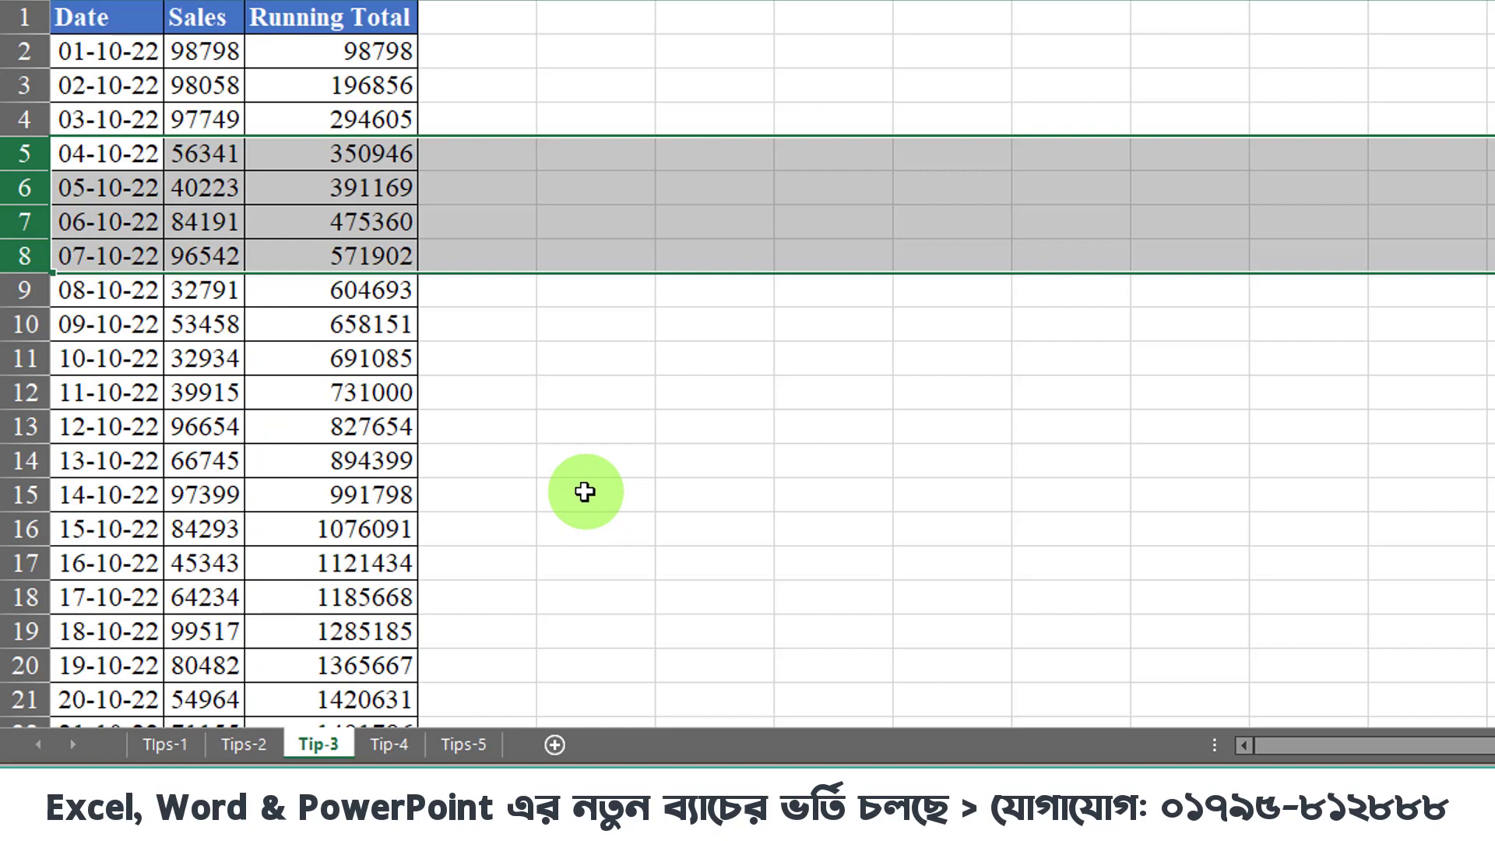
left_click(362, 358)
left_click(374, 51)
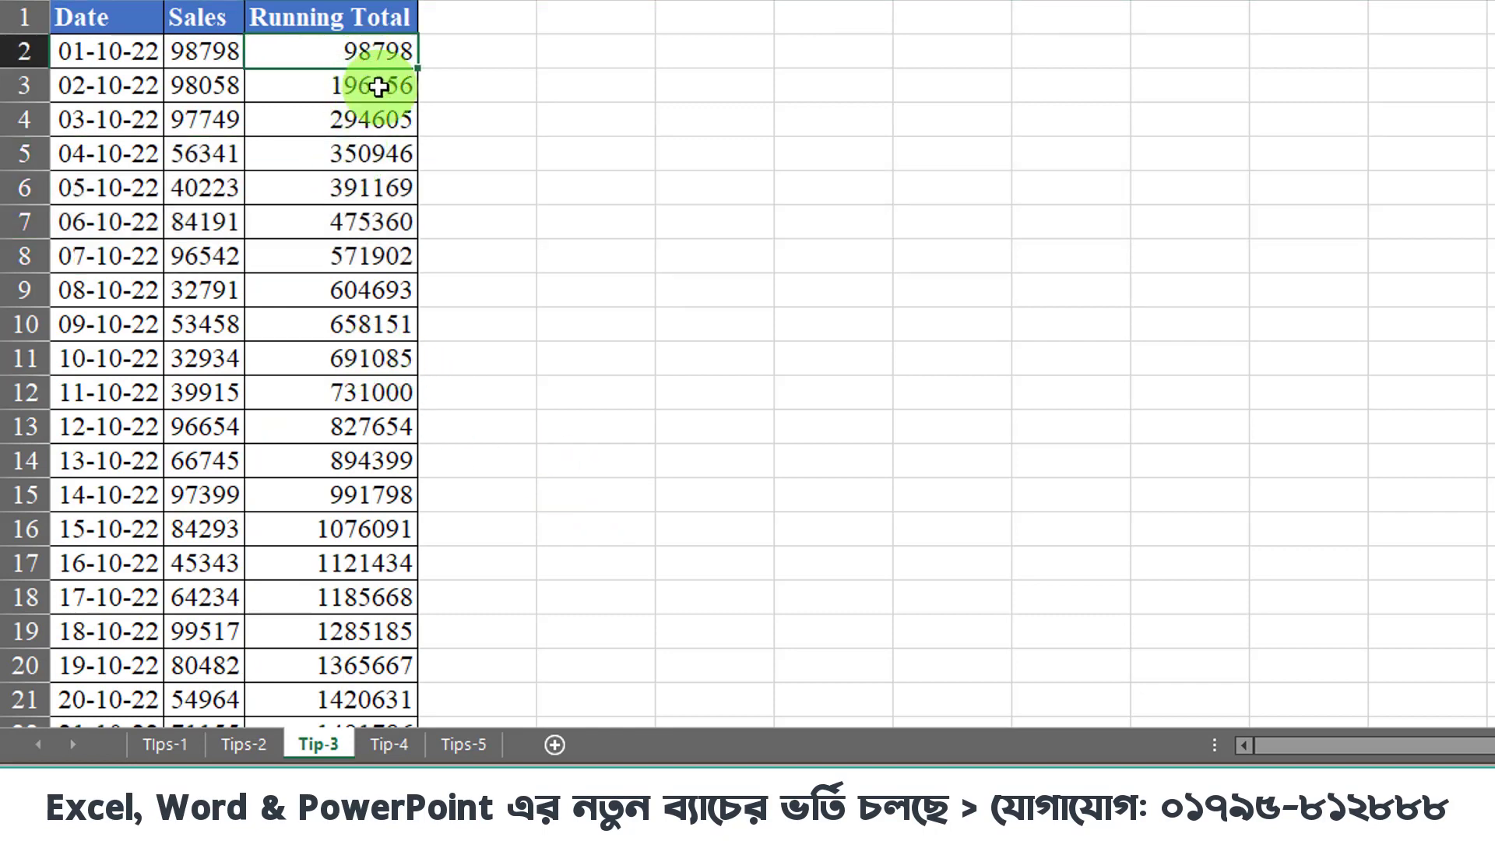
- Clear the old Running Total values and select the Sales figures from B2 down
key("ctrl+shift+Down")
key("Delete")
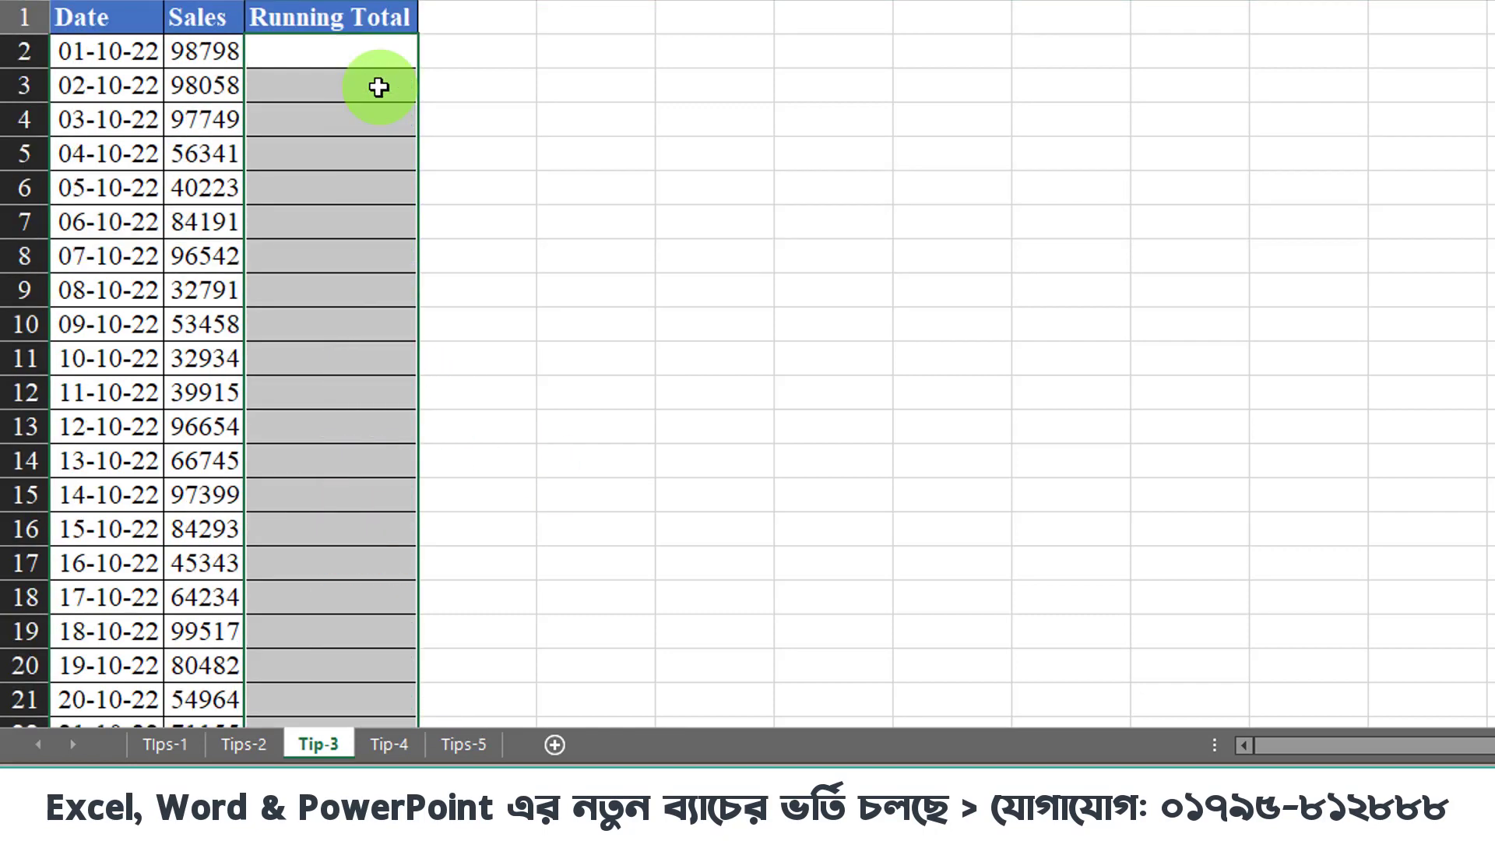
left_click(204, 51)
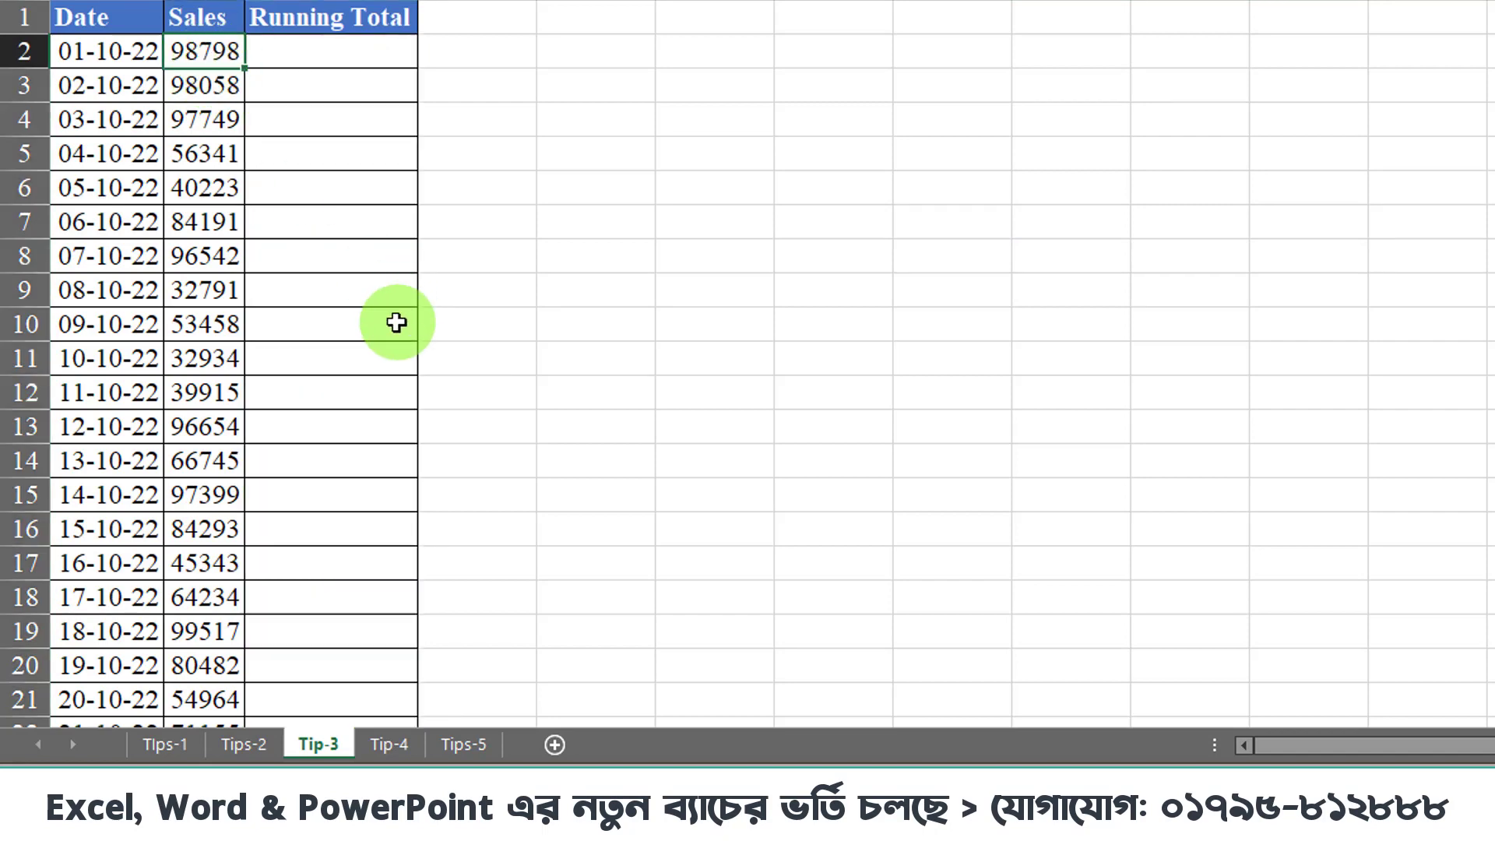
key("ctrl+shift+Down")
scroll(396, 322, "up", 1)
scroll(396, 322, "up", 1)
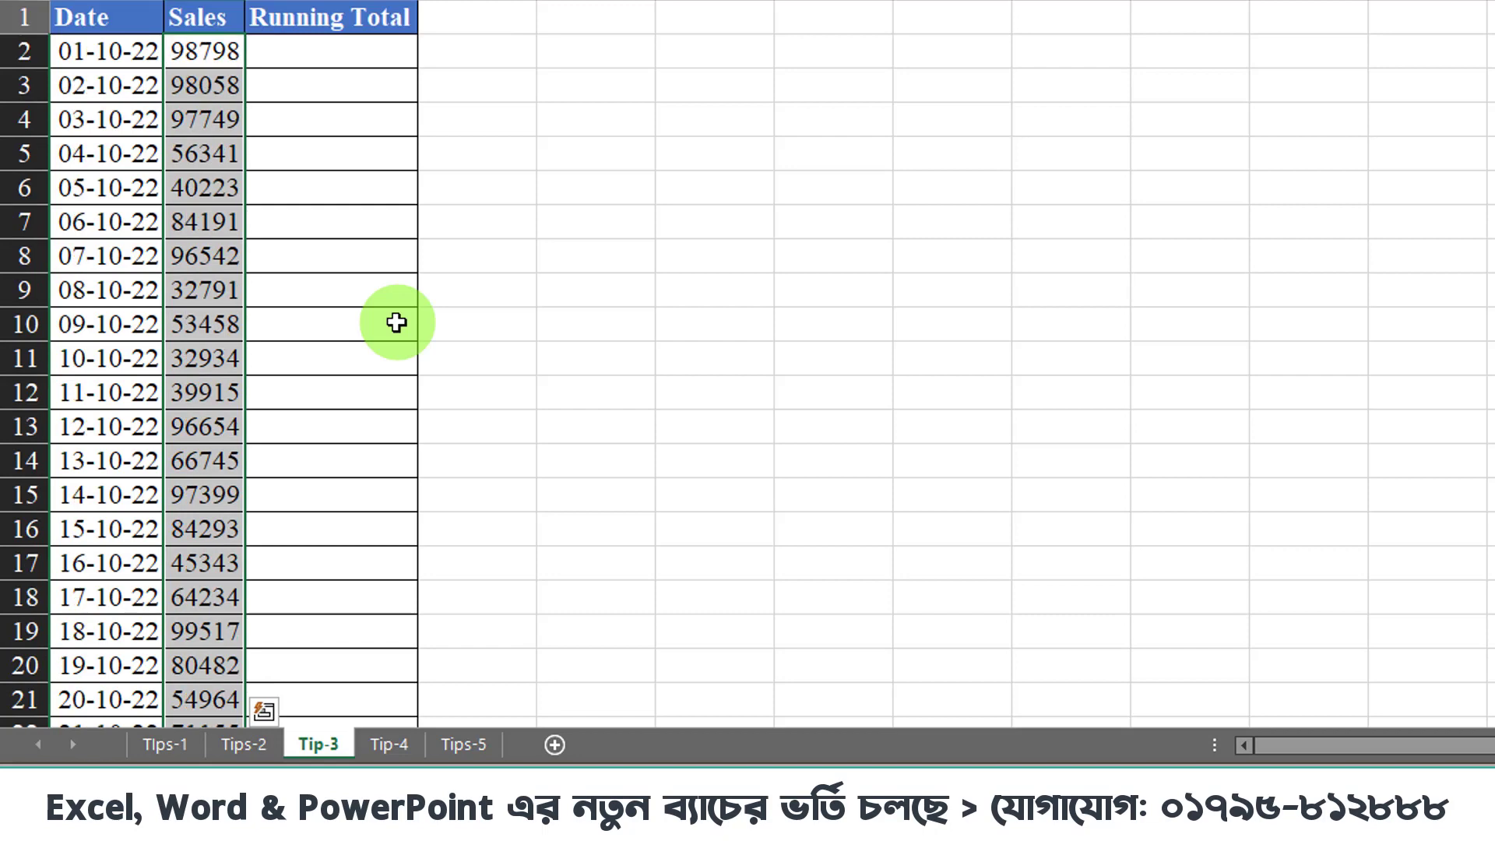
scroll(296, 468, "down", 2)
scroll(300, 591, "down", 1)
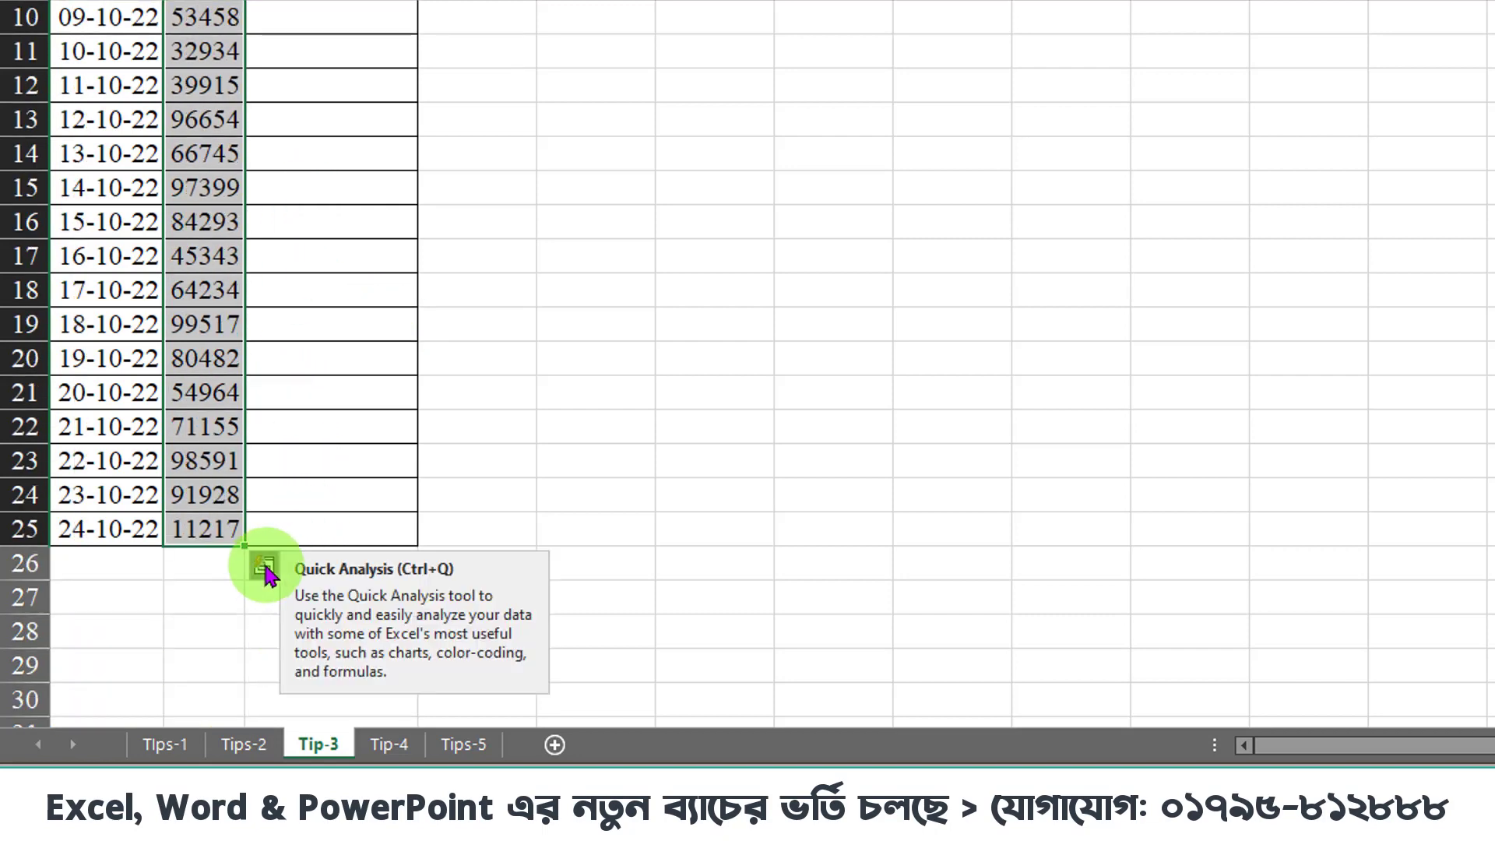
- Add a Quick Analysis Running Total for the Sales, refilling column C from 98798 to 1420631
left_click(265, 572)
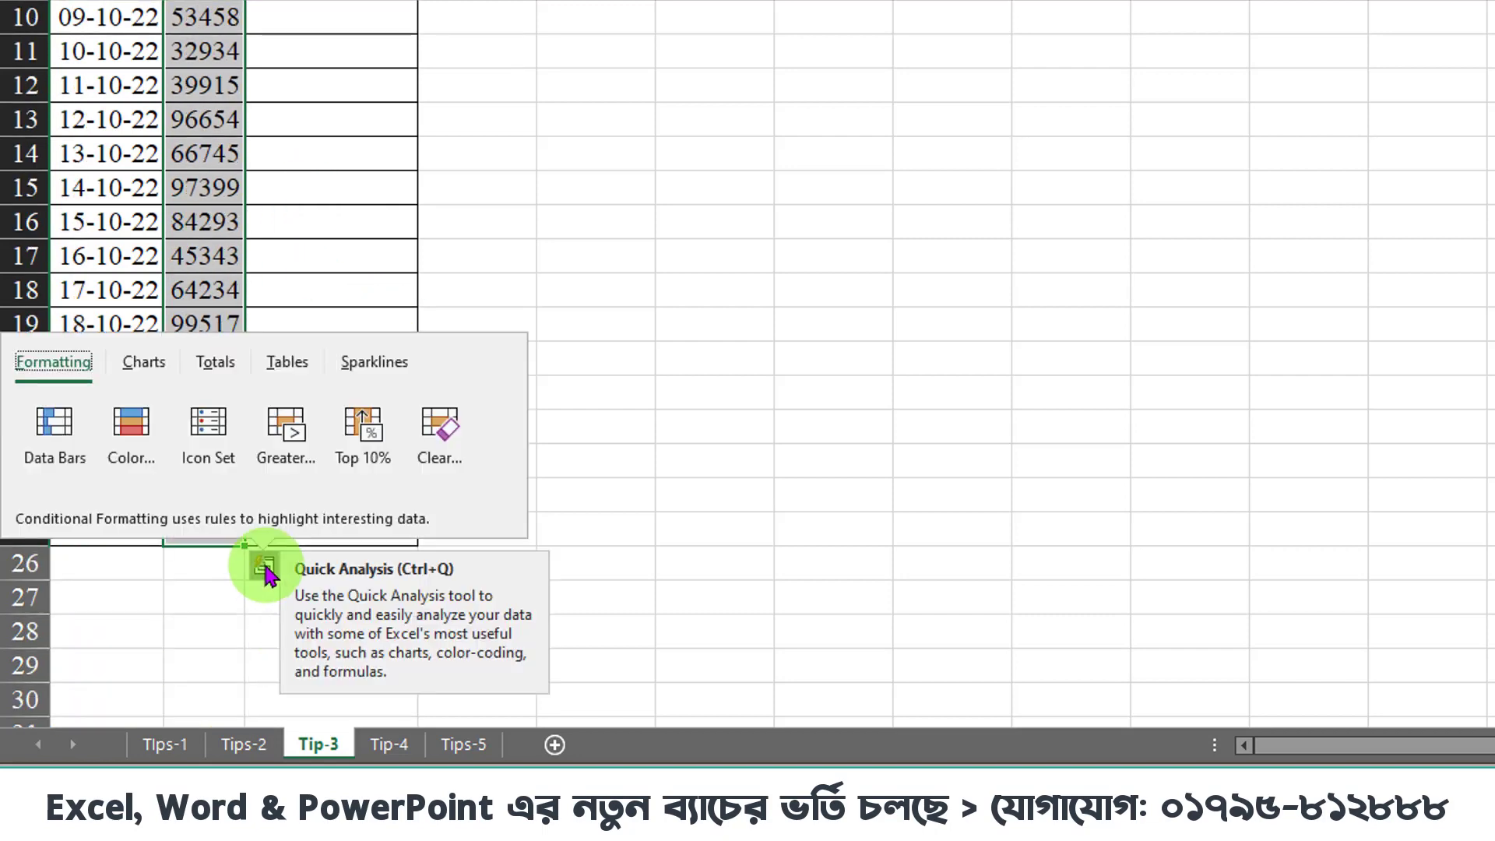
left_click(217, 365)
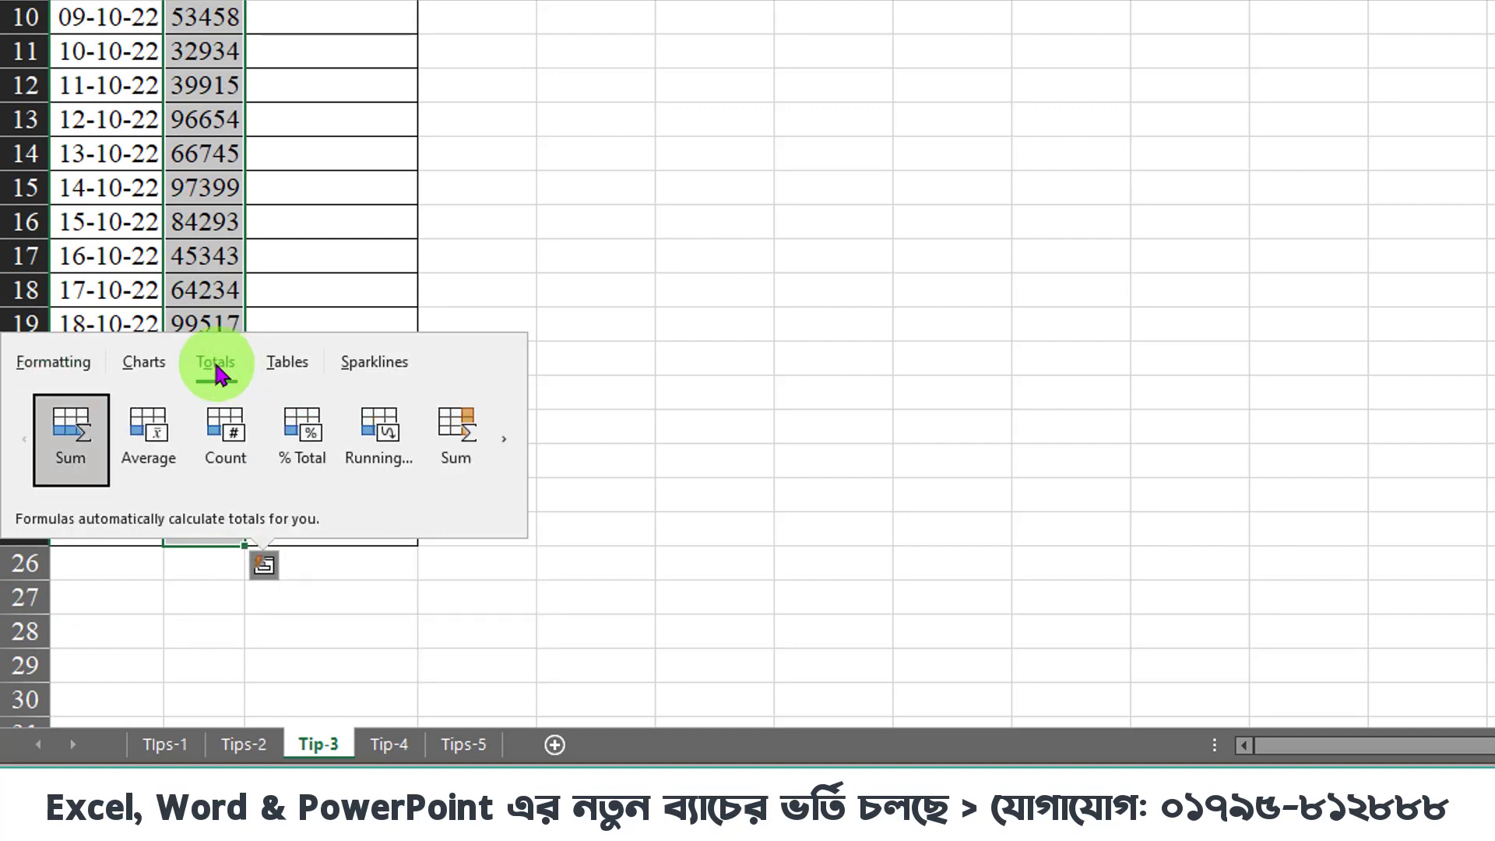
left_click(504, 440)
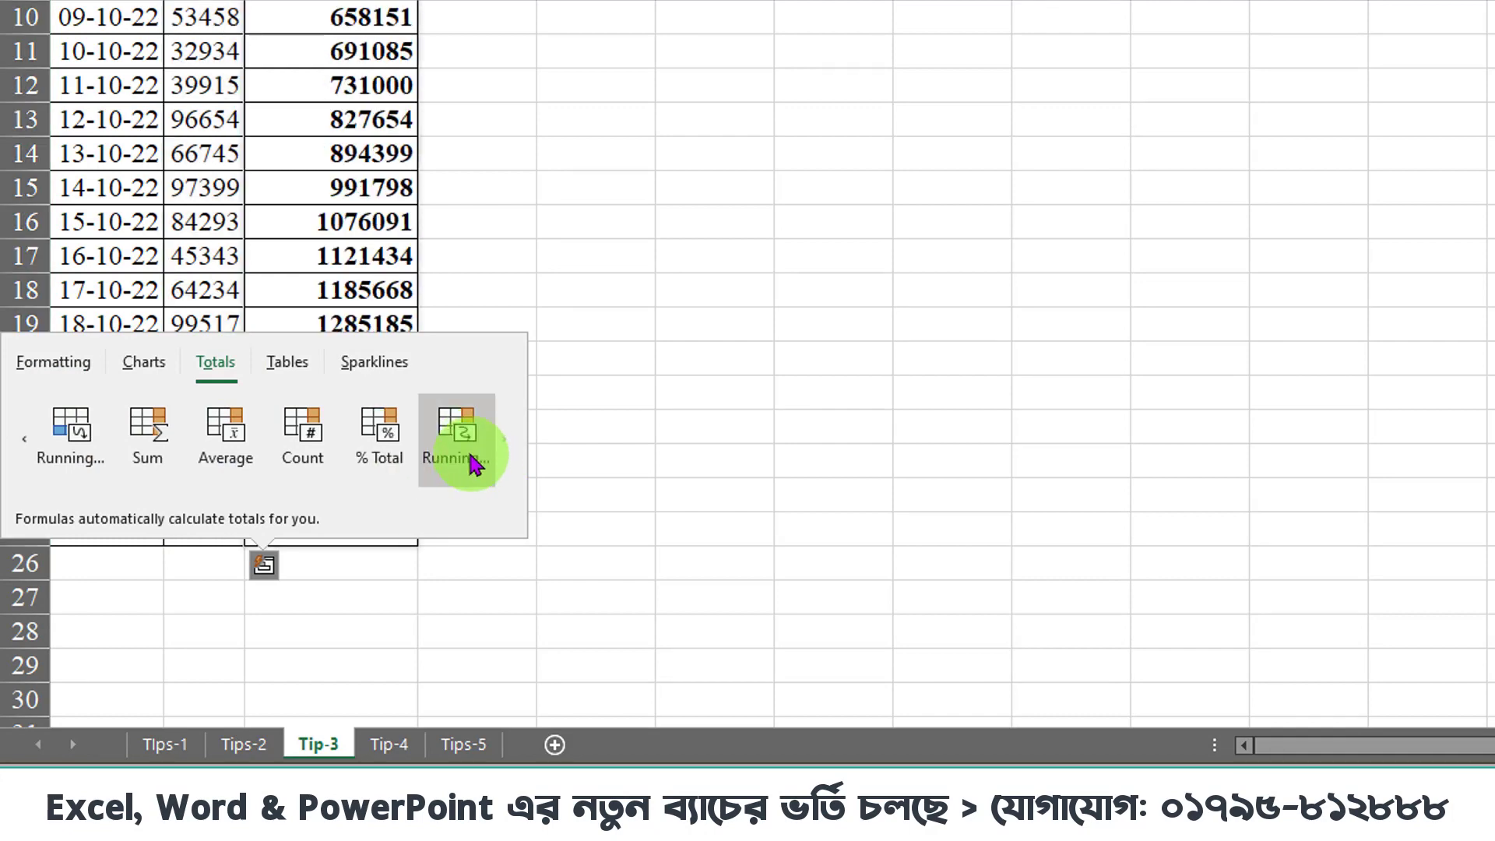
left_click(475, 459)
scroll(491, 482, "up", 2)
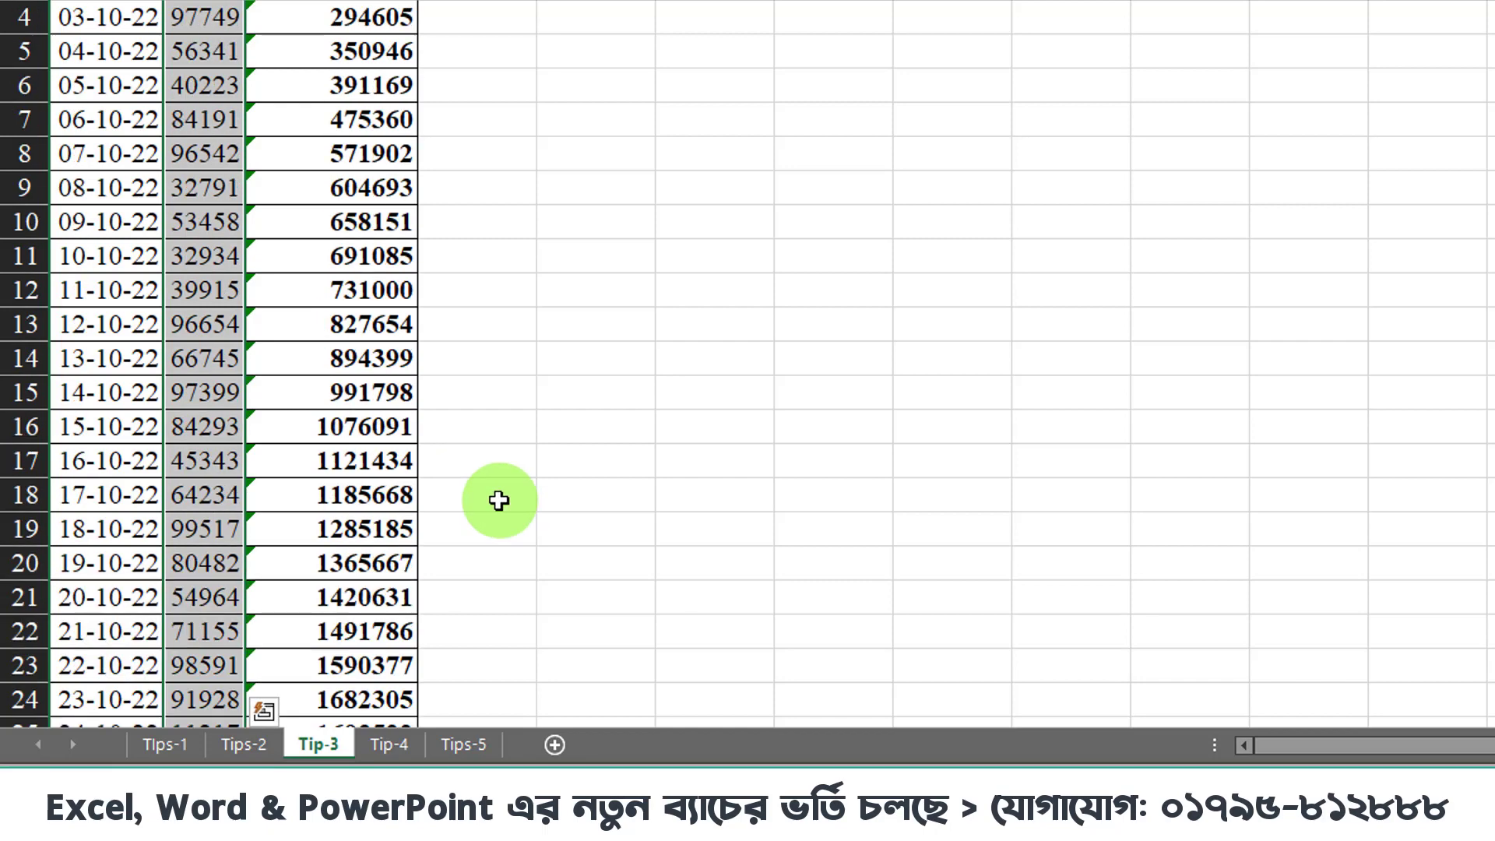
scroll(498, 501, "up", 1)
left_click(378, 125)
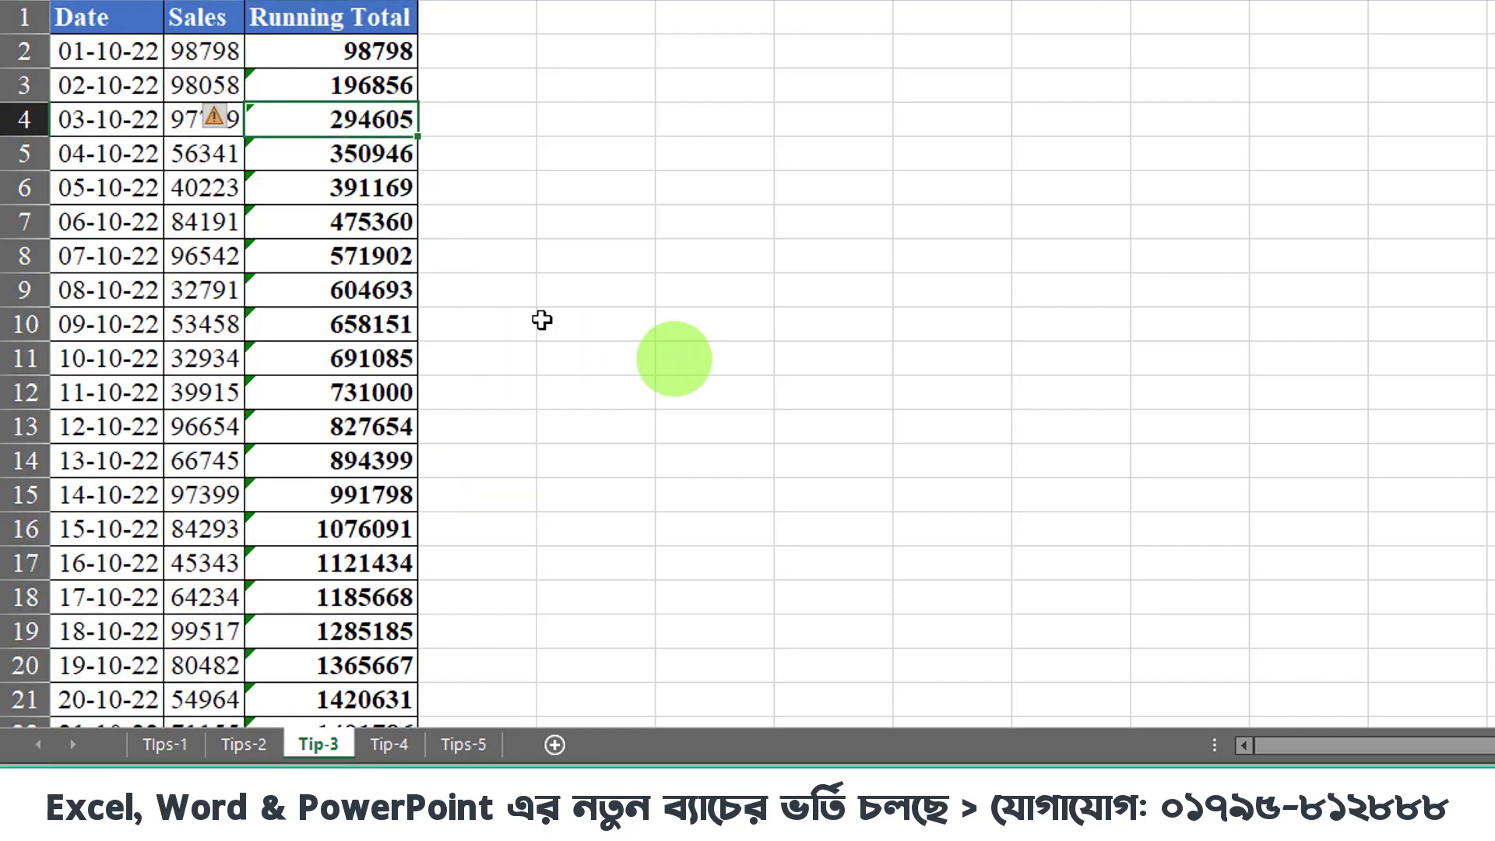
- Delete rows 6–9 to confirm the running totals recalculate, then undo the deletion
left_click_drag(24, 187, 39, 284)
right_click(290, 241)
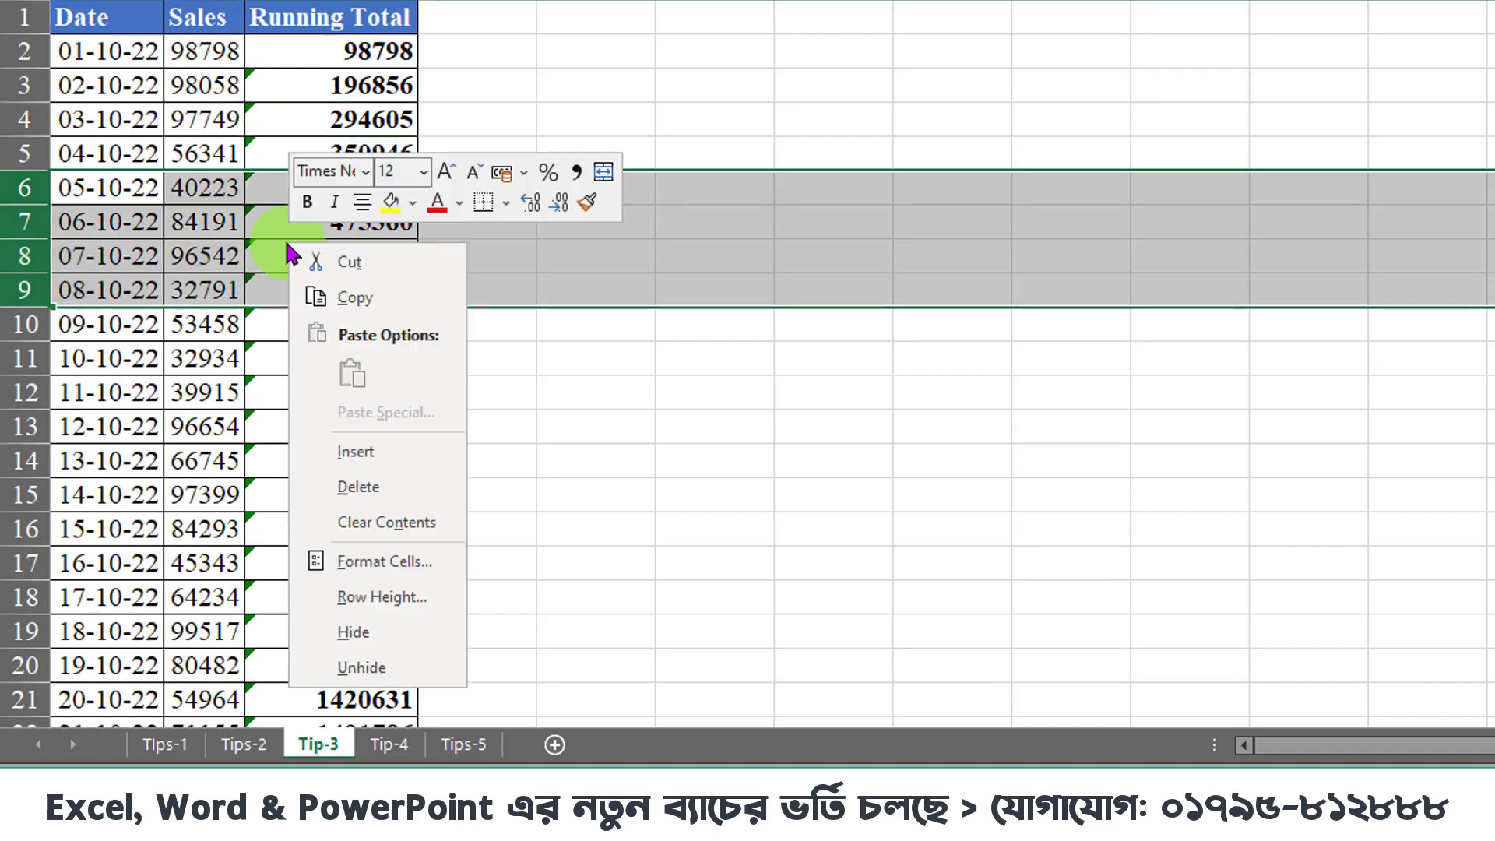
left_click(393, 484)
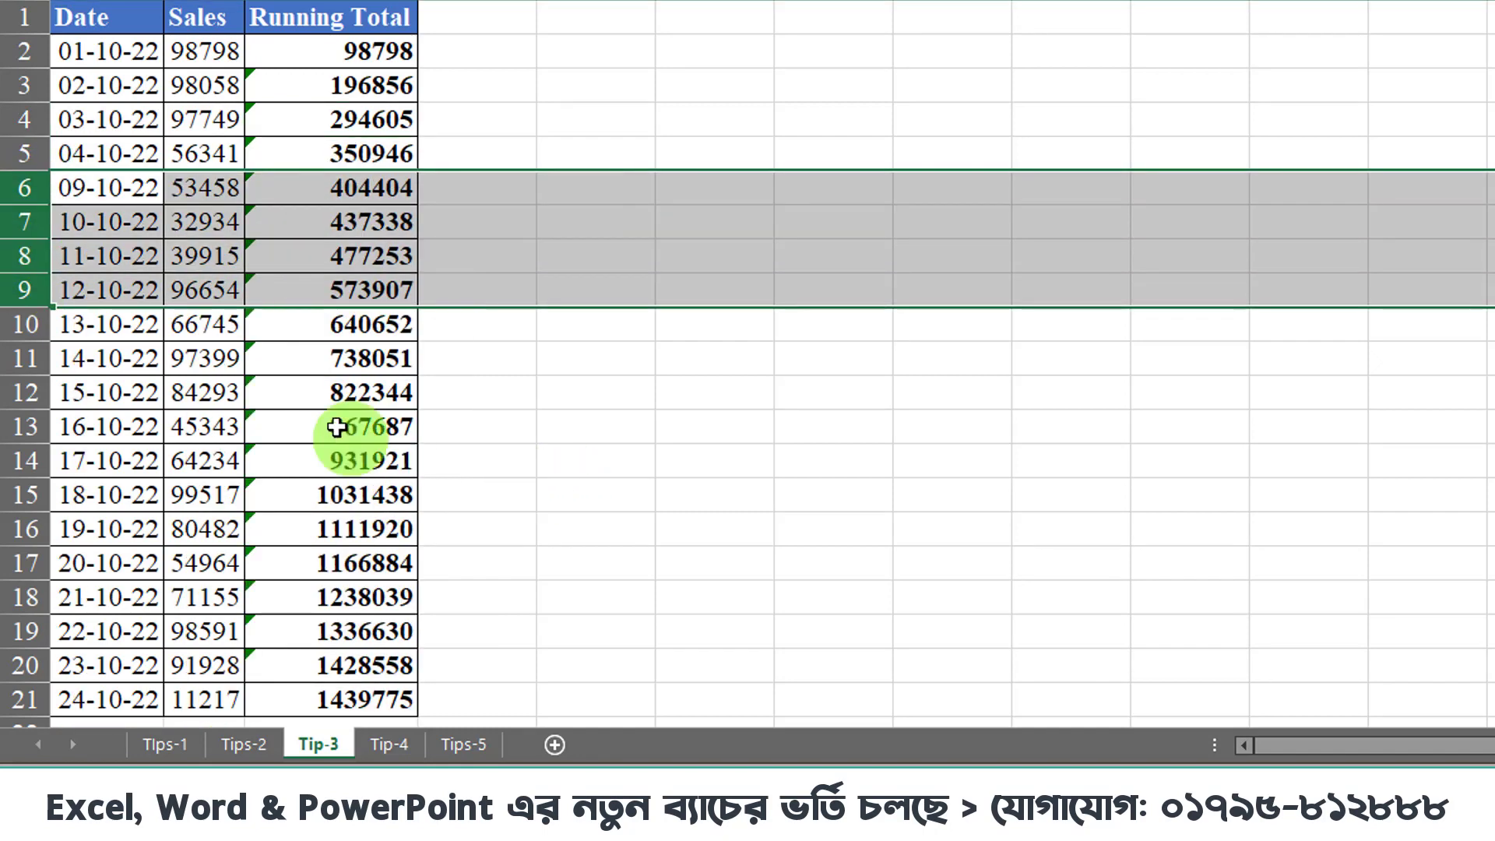
left_click(376, 434)
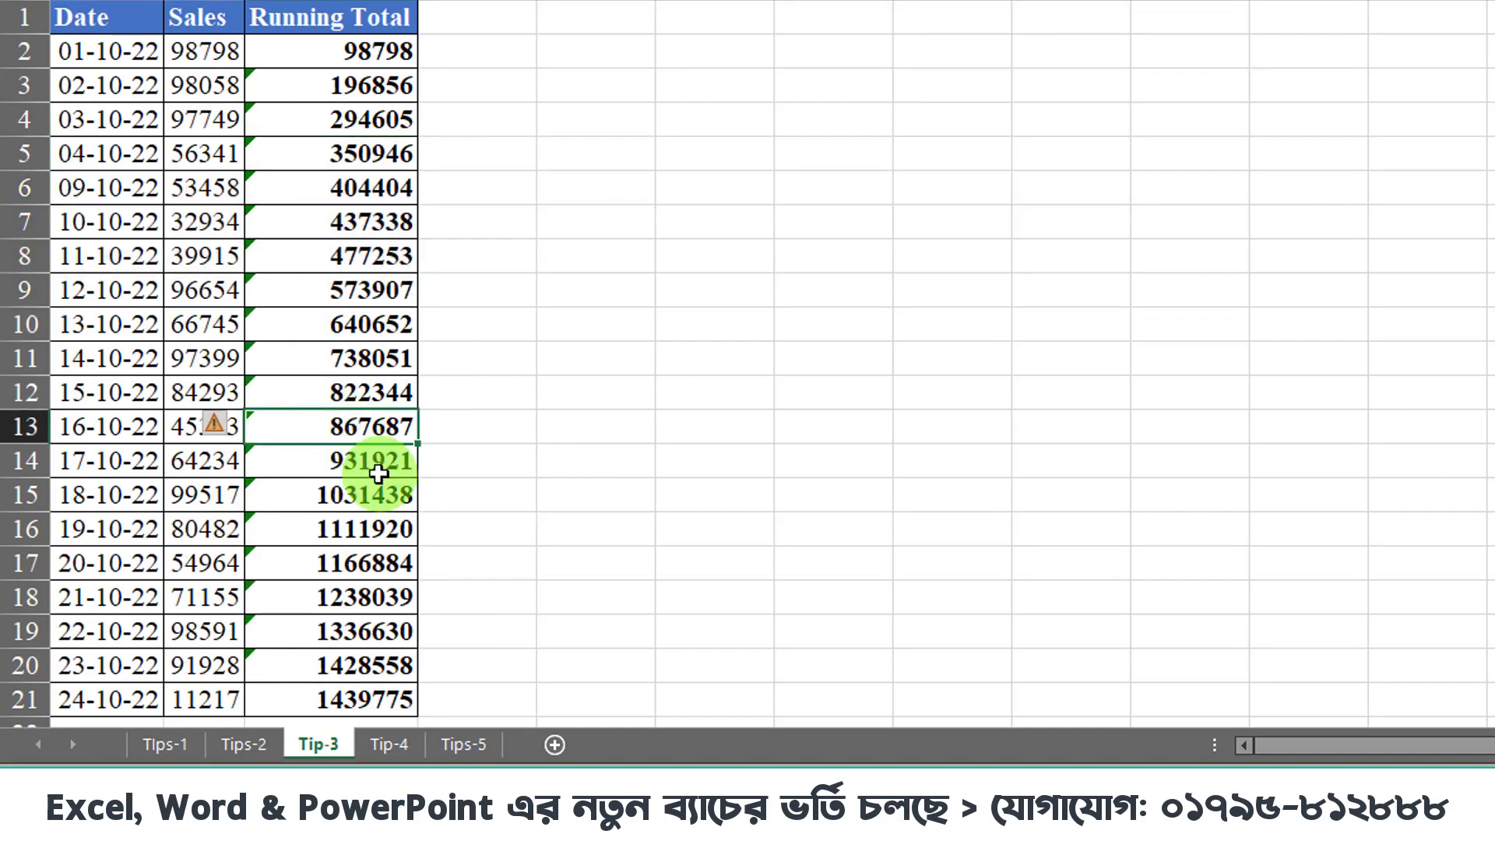
key("ctrl+z")
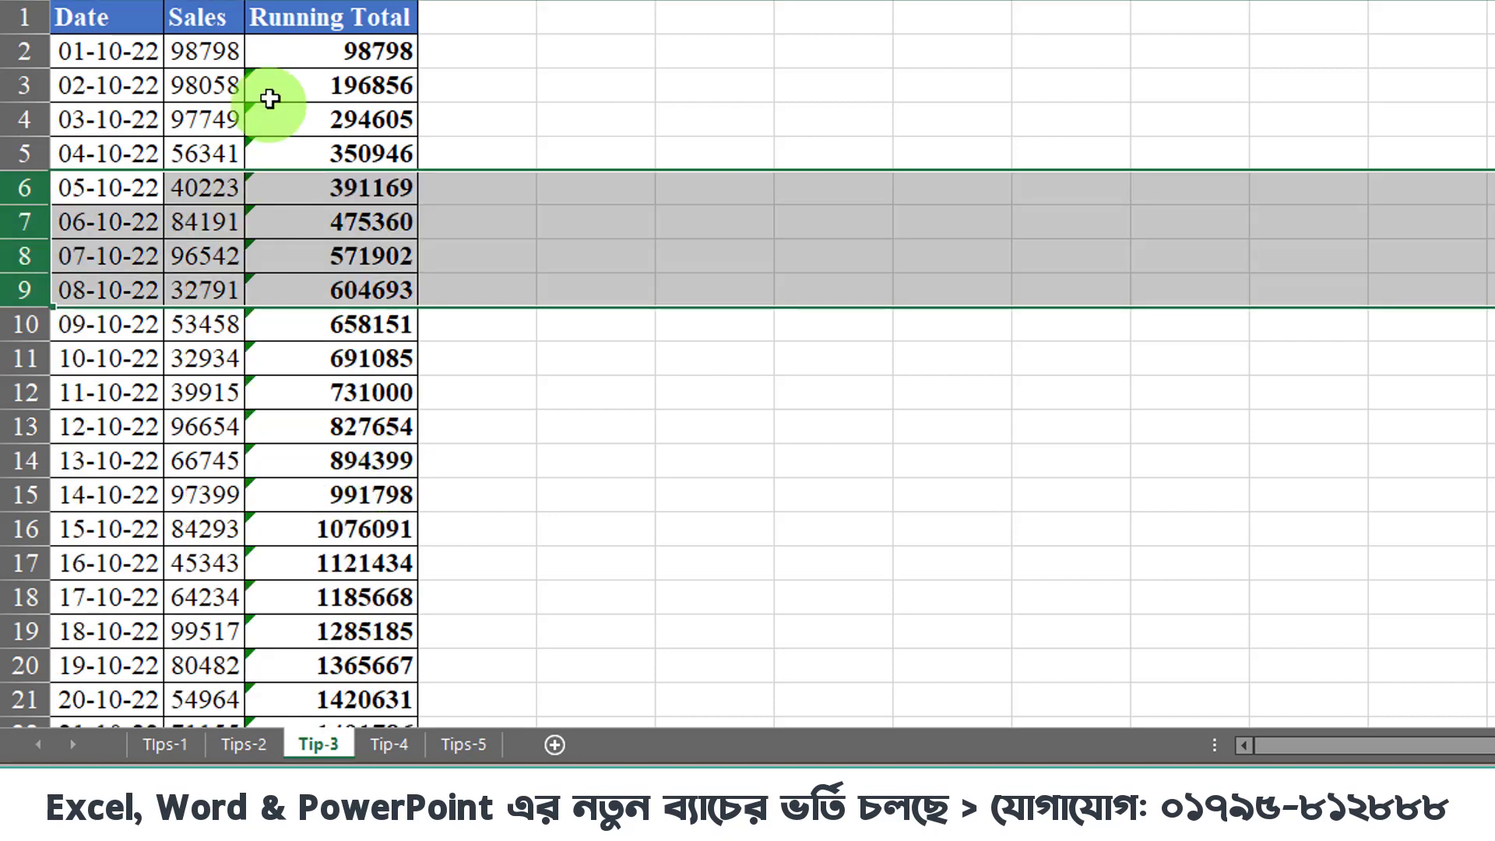
- Mark the flagged Running Total cells from C3 down as Ignore Error
left_click(257, 86)
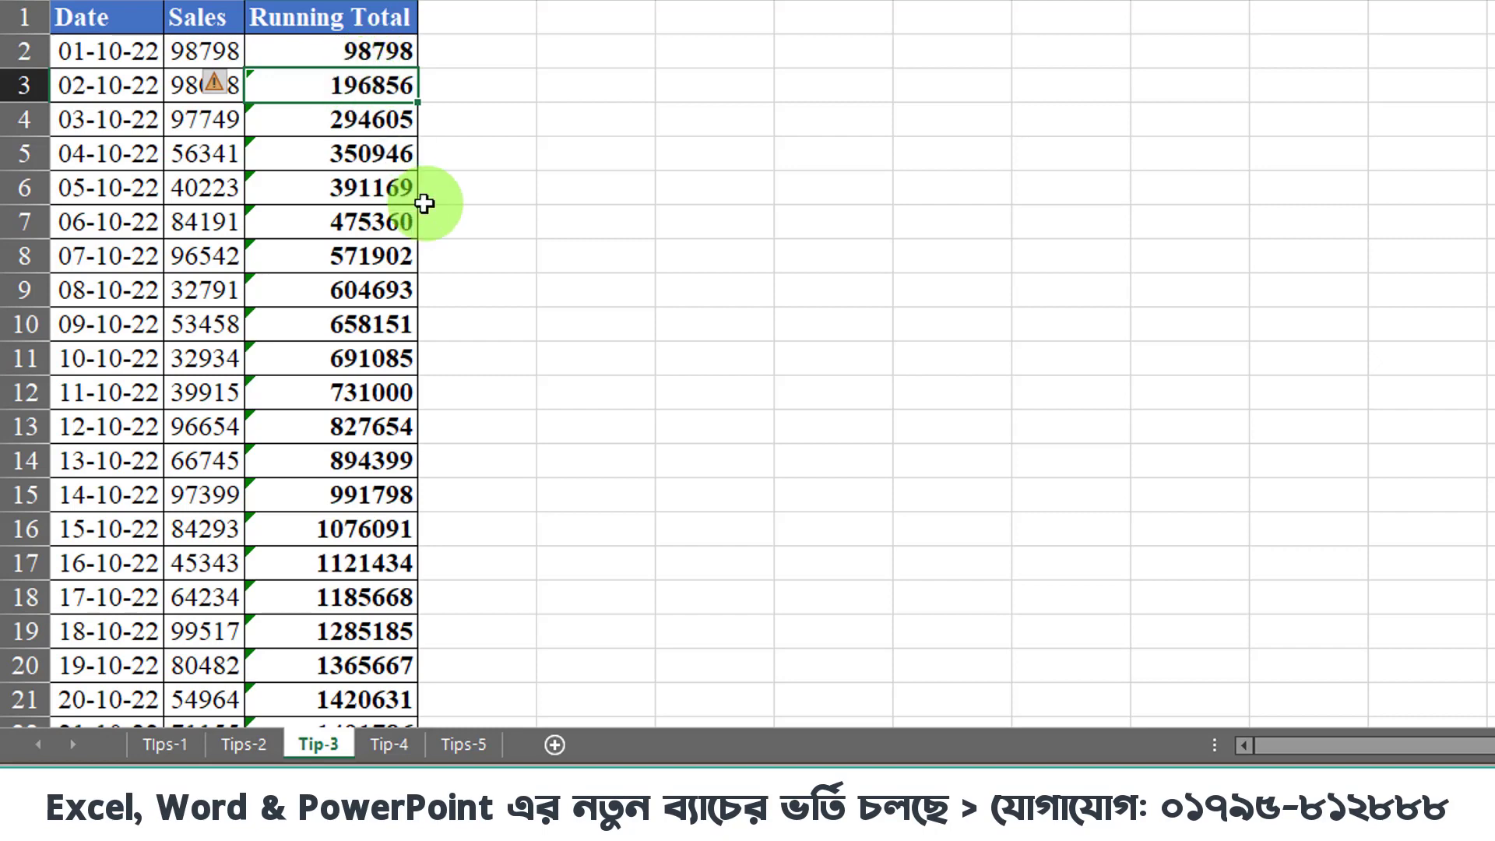
key("ctrl+shift+Down")
scroll(427, 211, "up", 2)
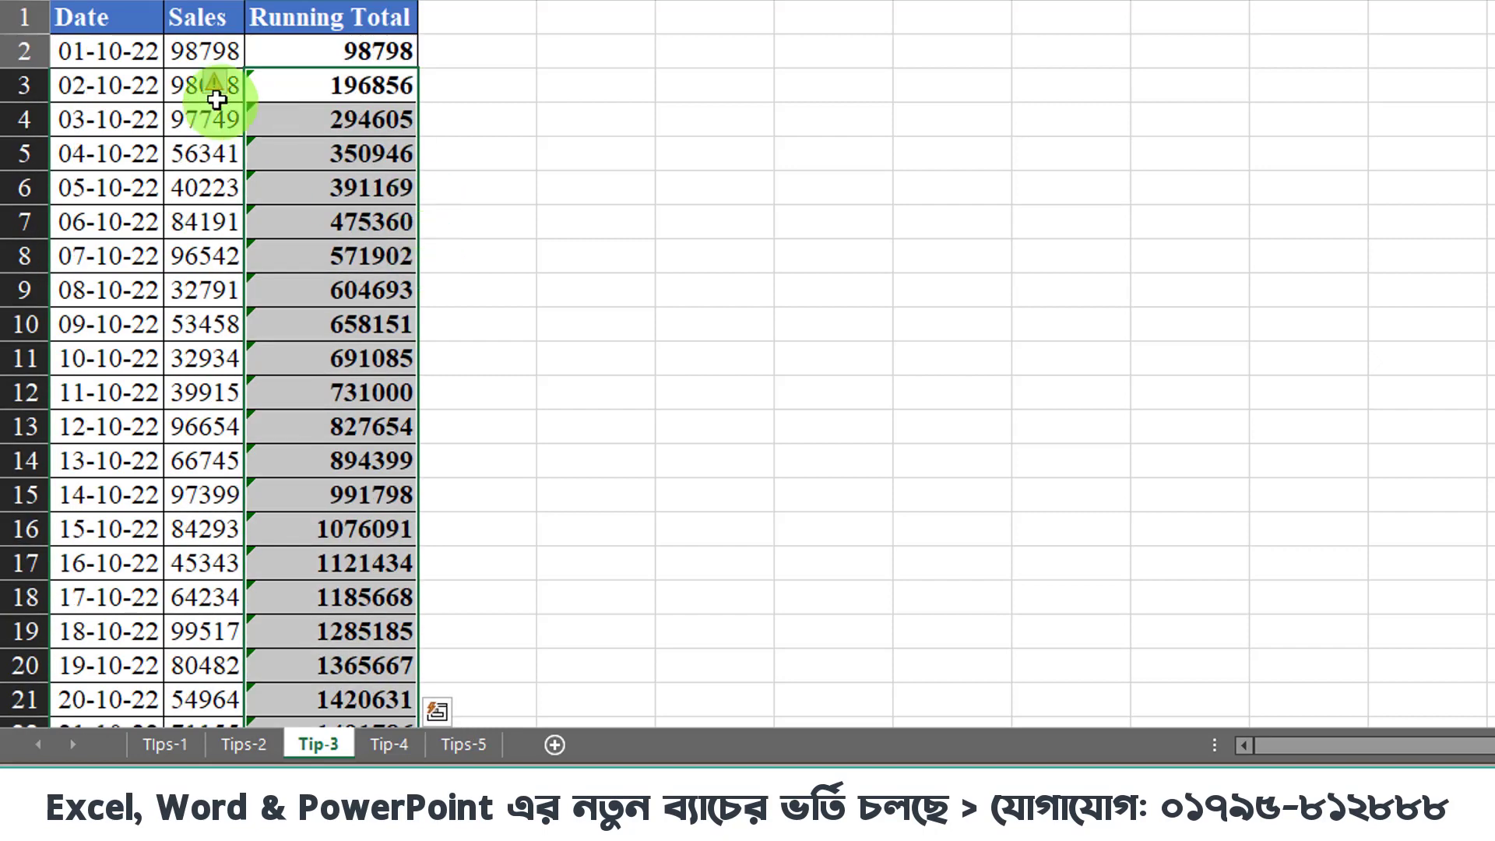
left_click(230, 84)
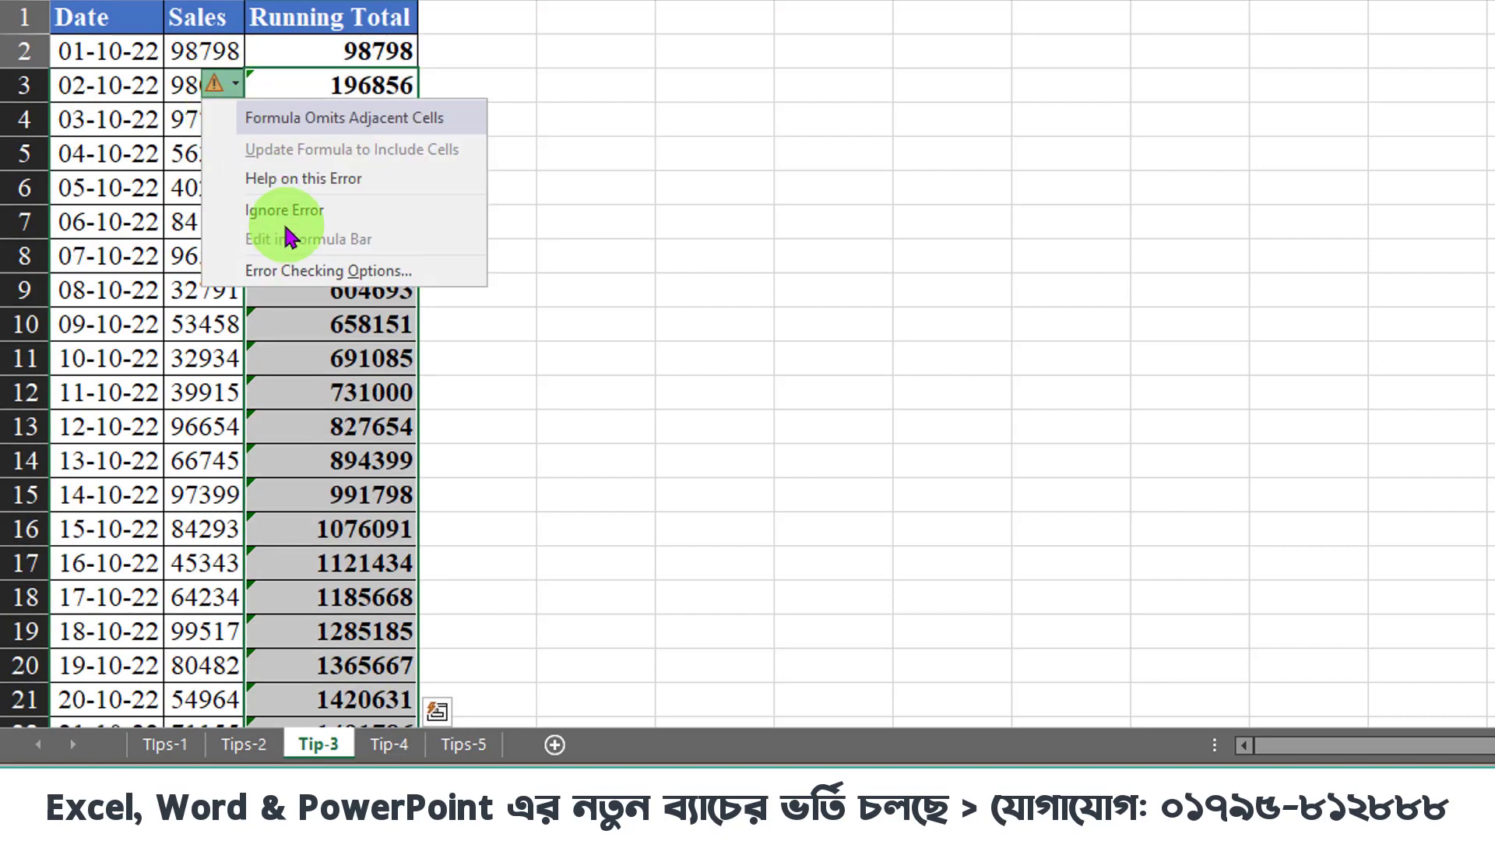
left_click(303, 221)
- Go to the Tips-2 sheet's codes No: 1 to No: 20 and select code cell A2
left_click(405, 230)
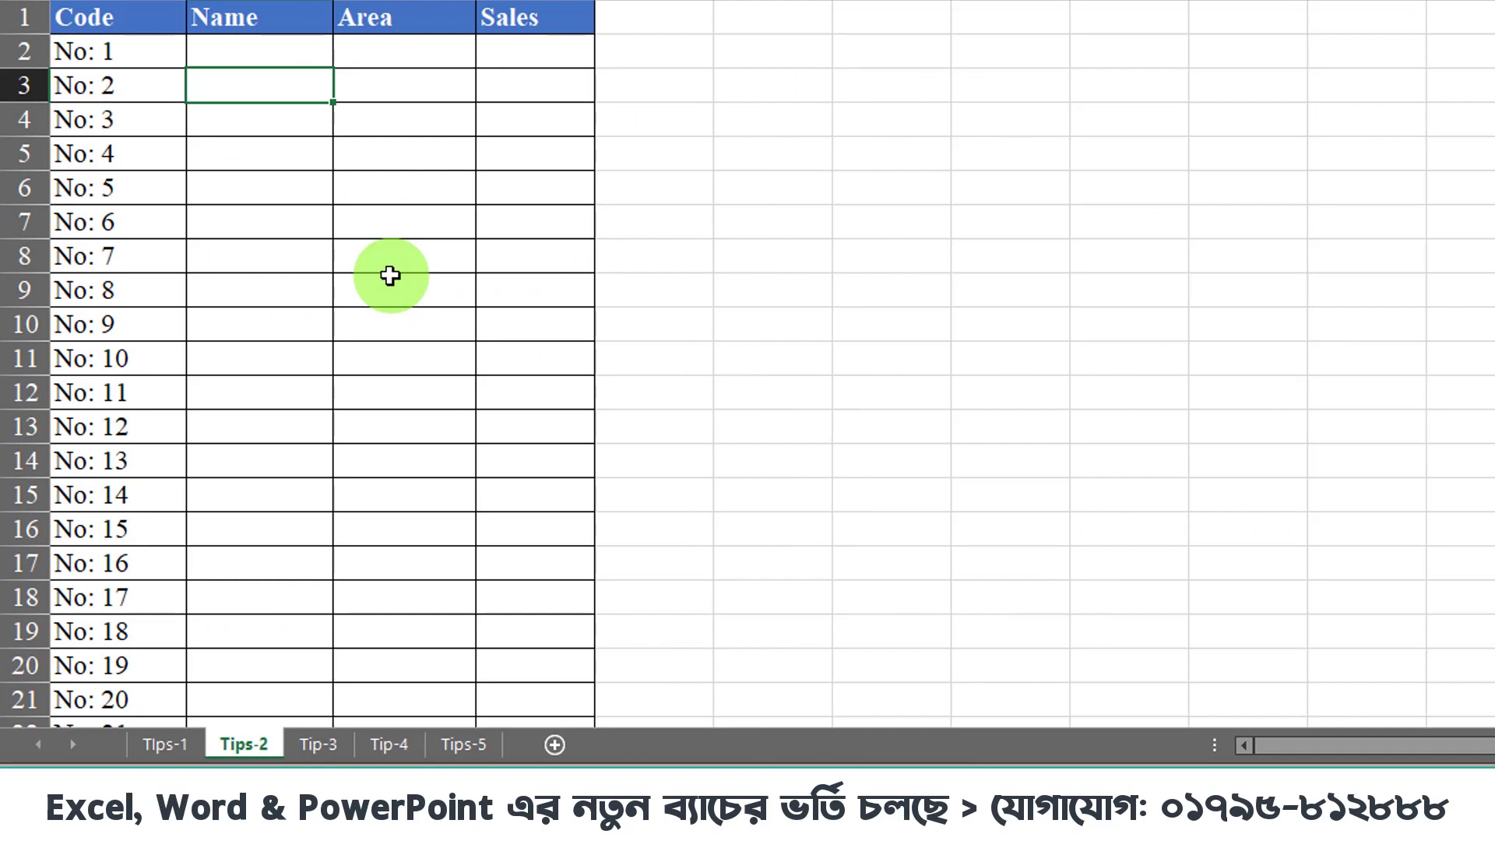
left_click_drag(162, 333, 164, 394)
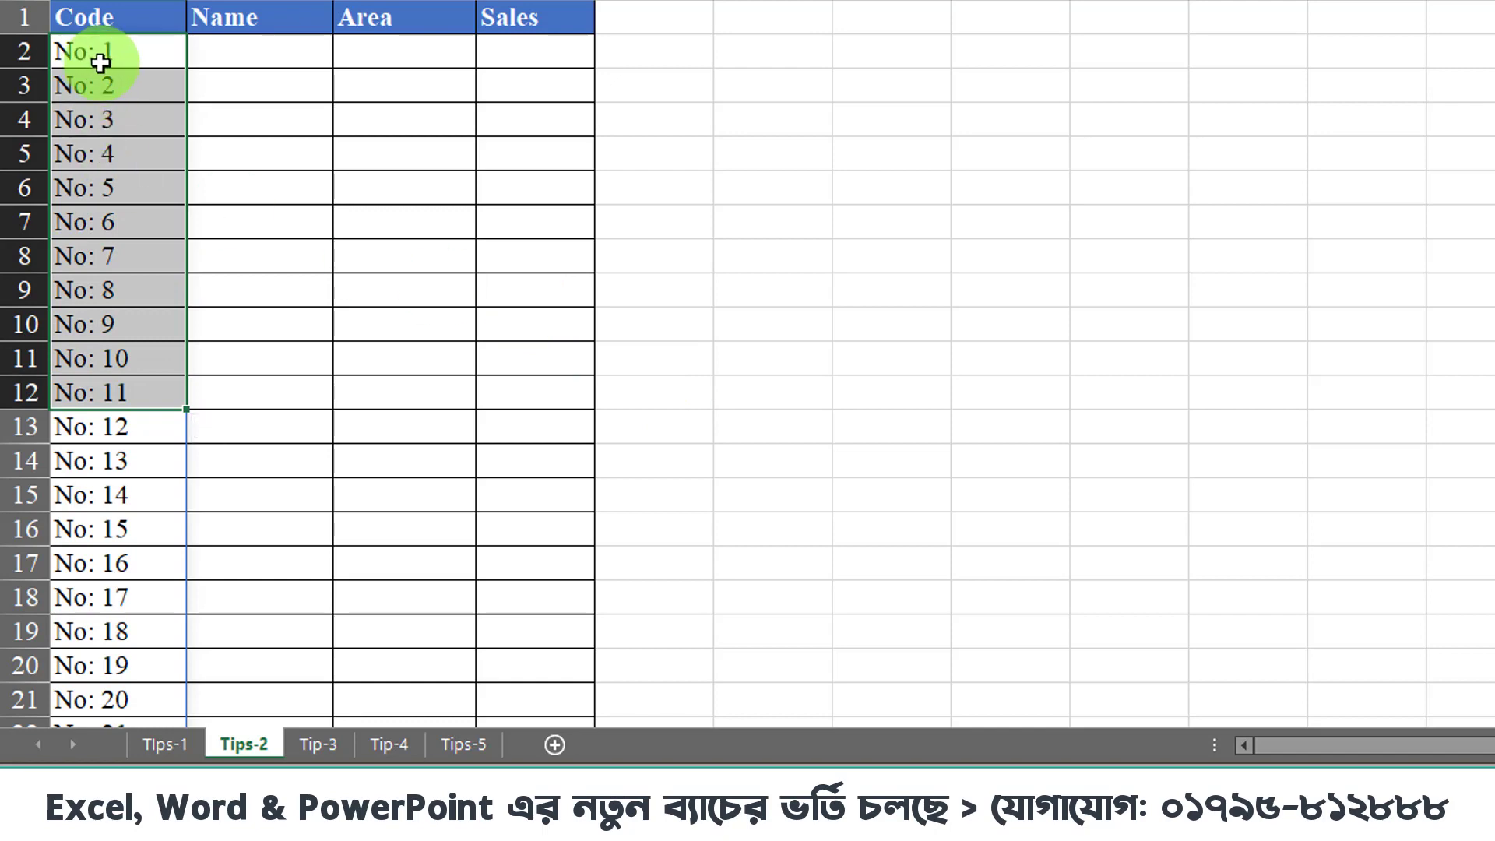
left_click(100, 55)
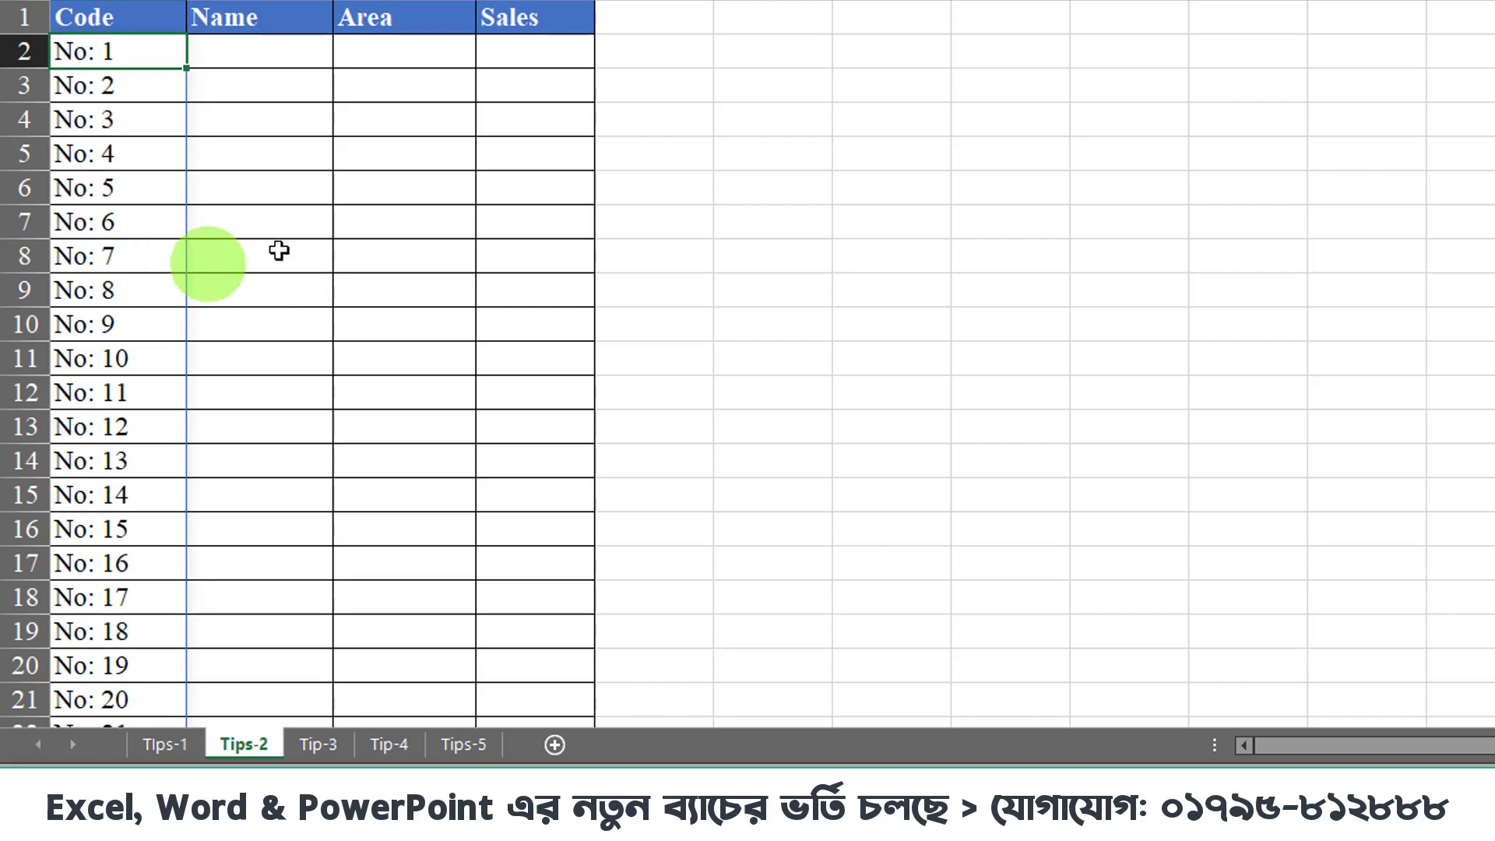
left_click(277, 253)
- Clear the old Code values and start an A2 formula joining the quoted text "Code"
left_click(137, 51)
key("Delete")
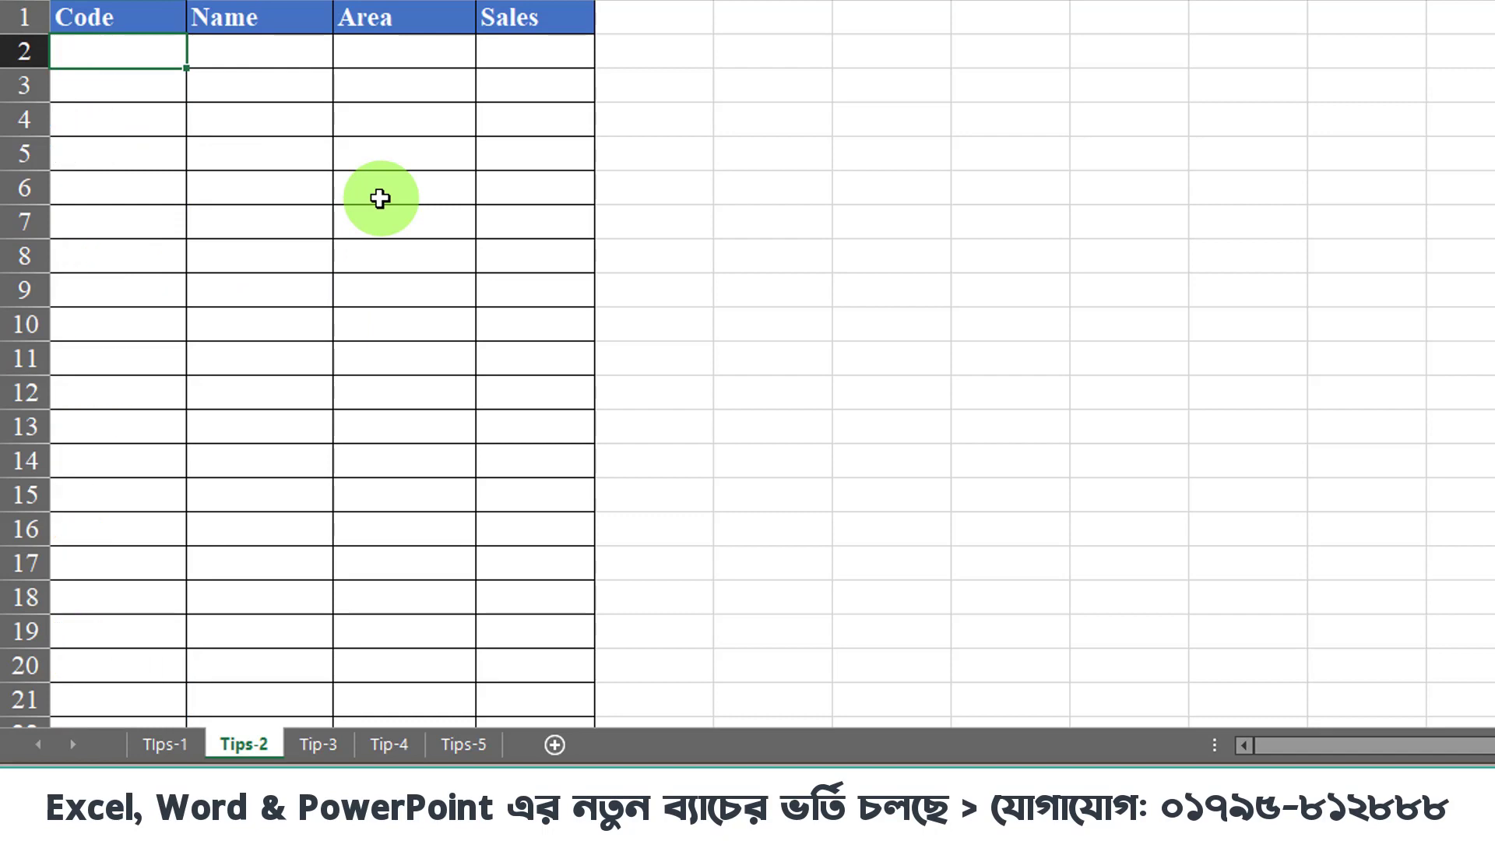
left_click(379, 199)
left_click(157, 57)
type("=")
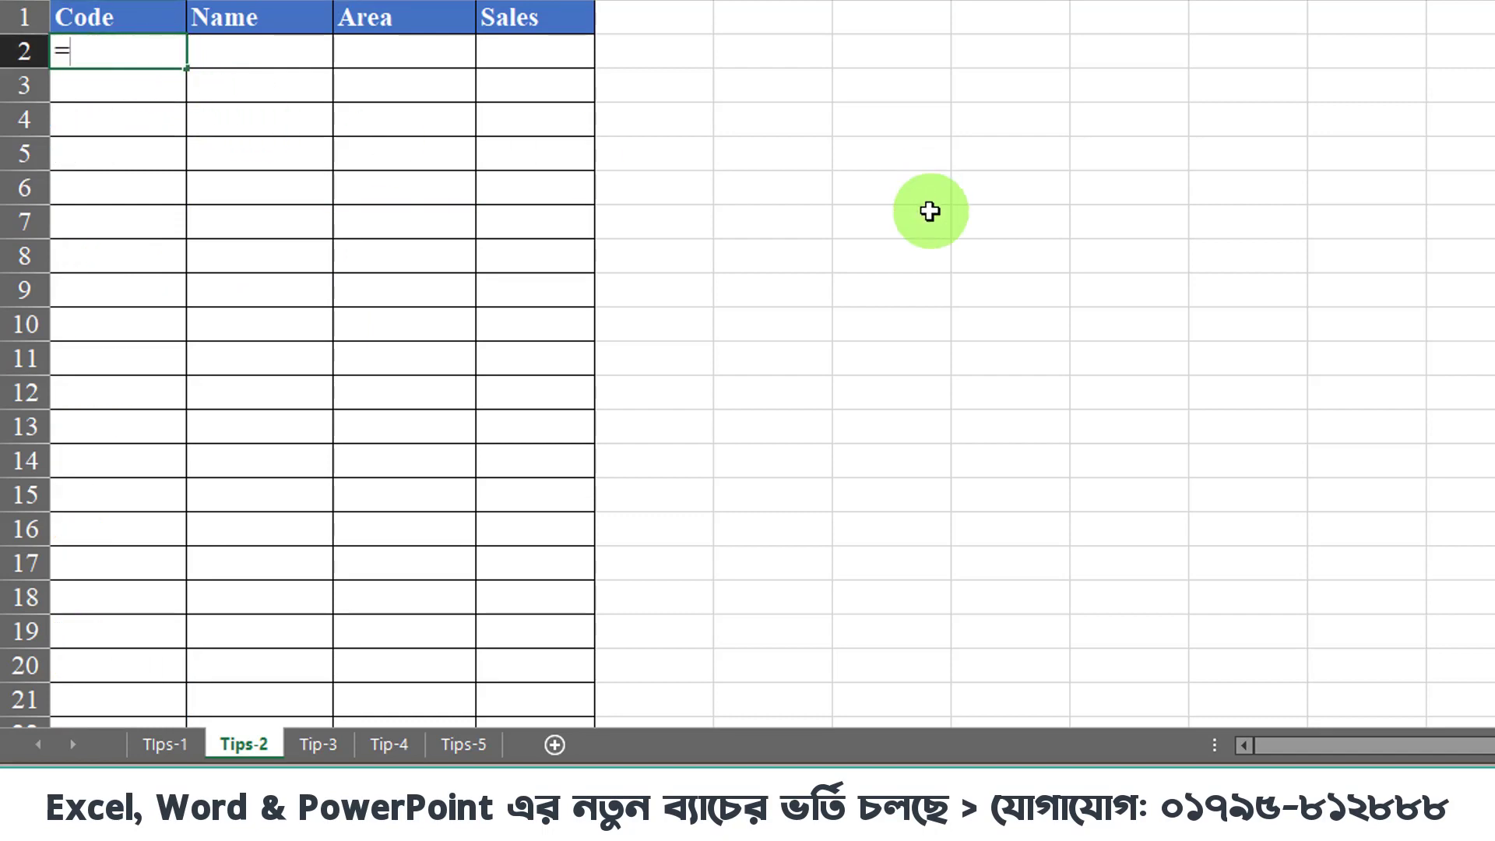
type("&")
type("Code")
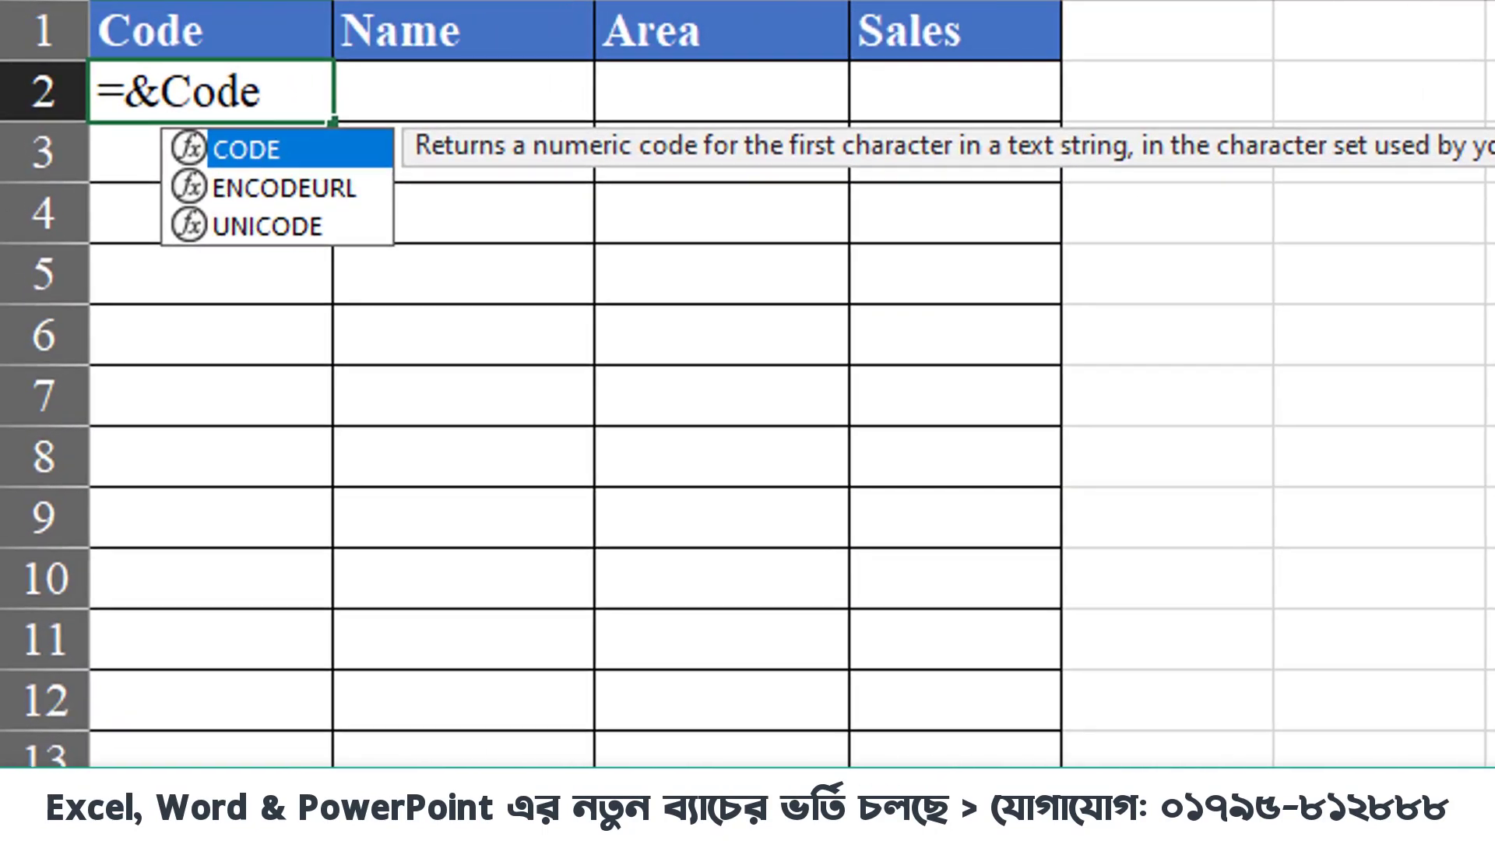
type("&")
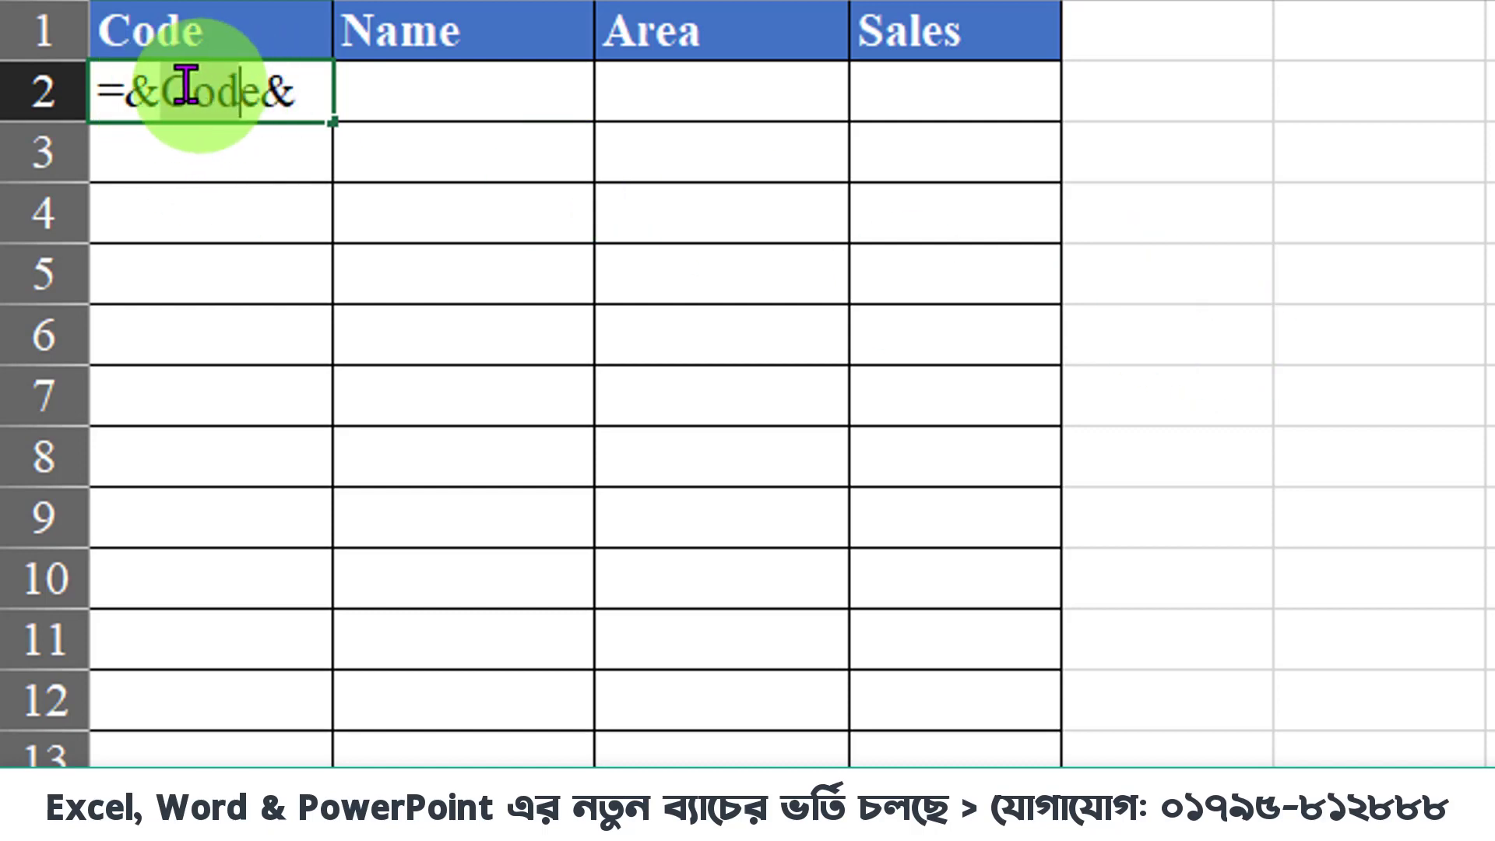
left_click(159, 92)
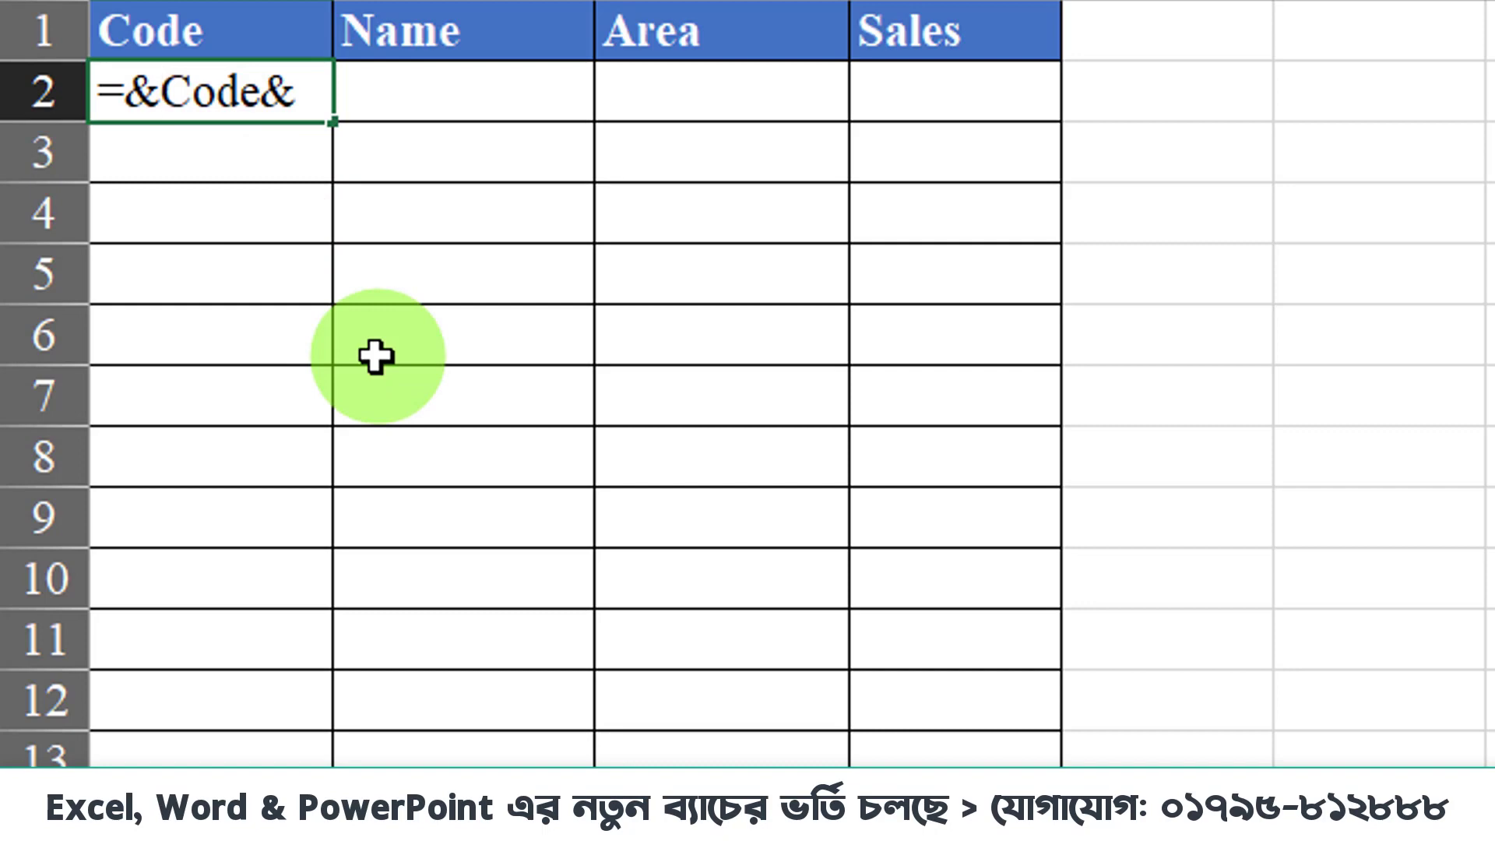
type("\"")
left_click(279, 92)
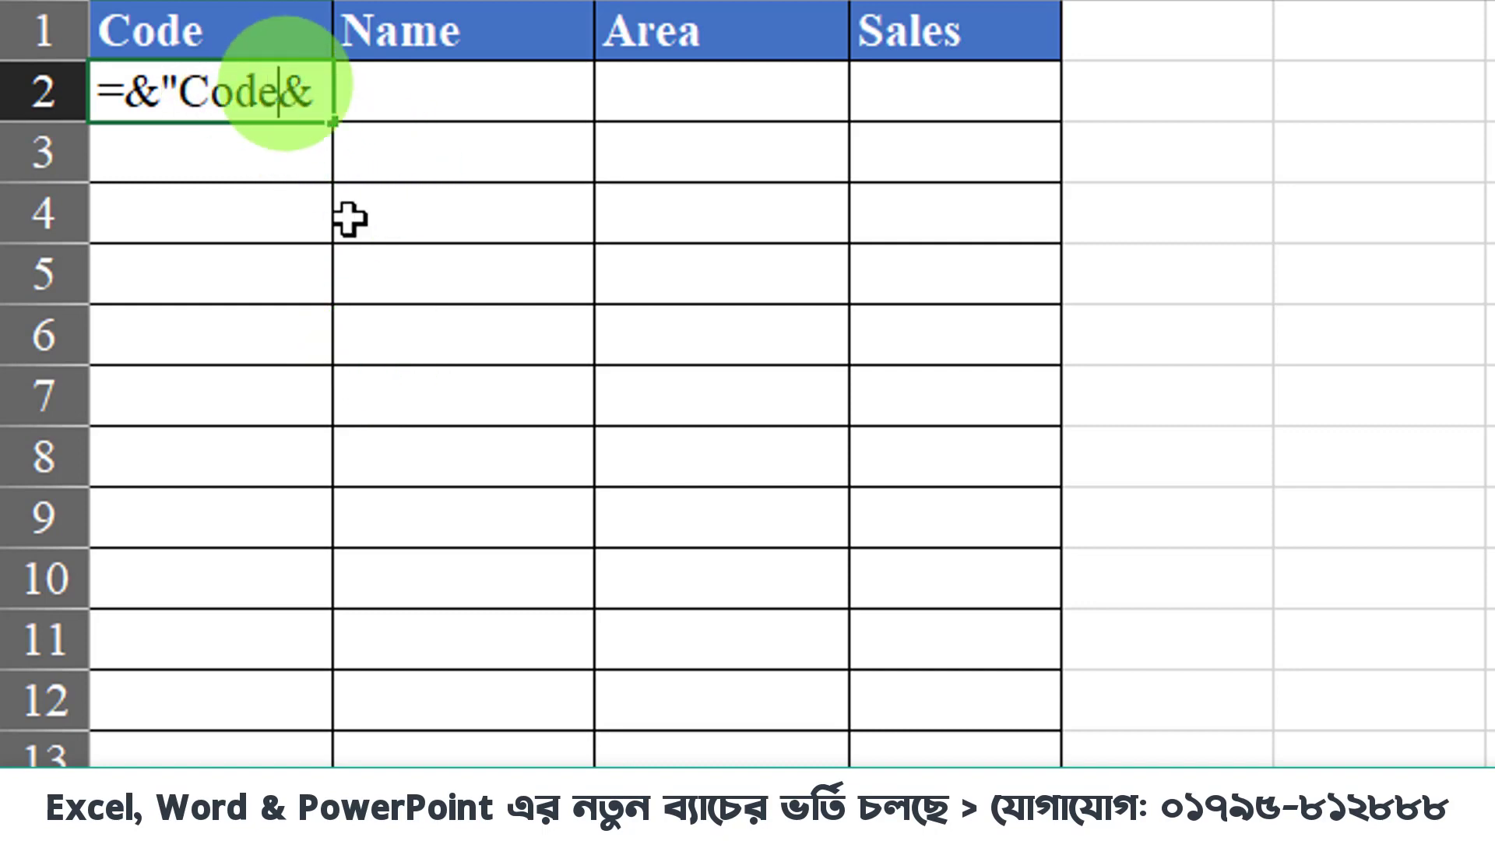
type("\"")
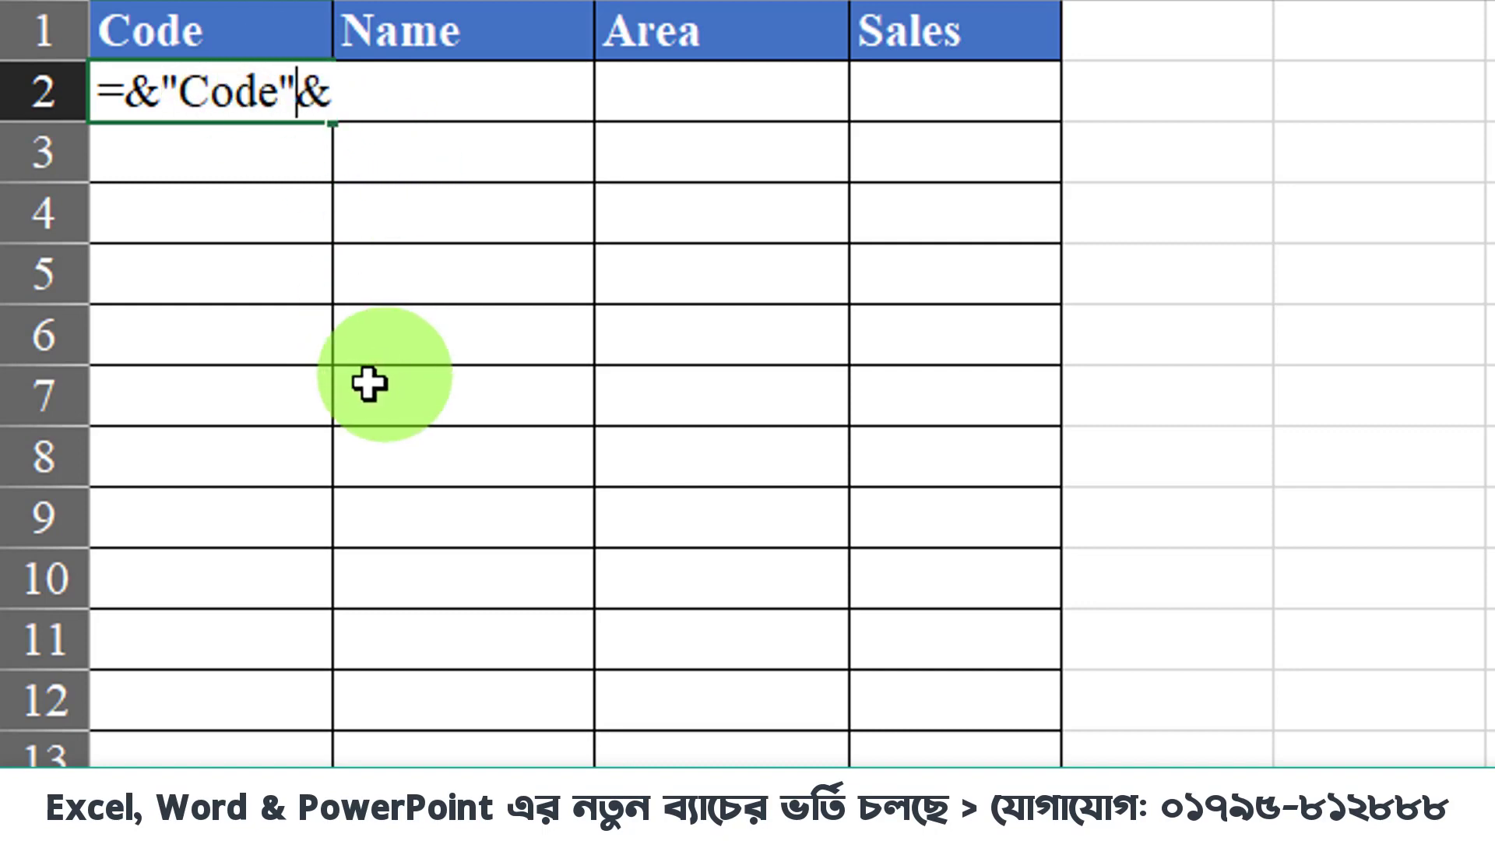
- Complete the formula as ="Code: "&SEQUENCE(2000) and accept Excel's suggested correction
left_click(282, 91)
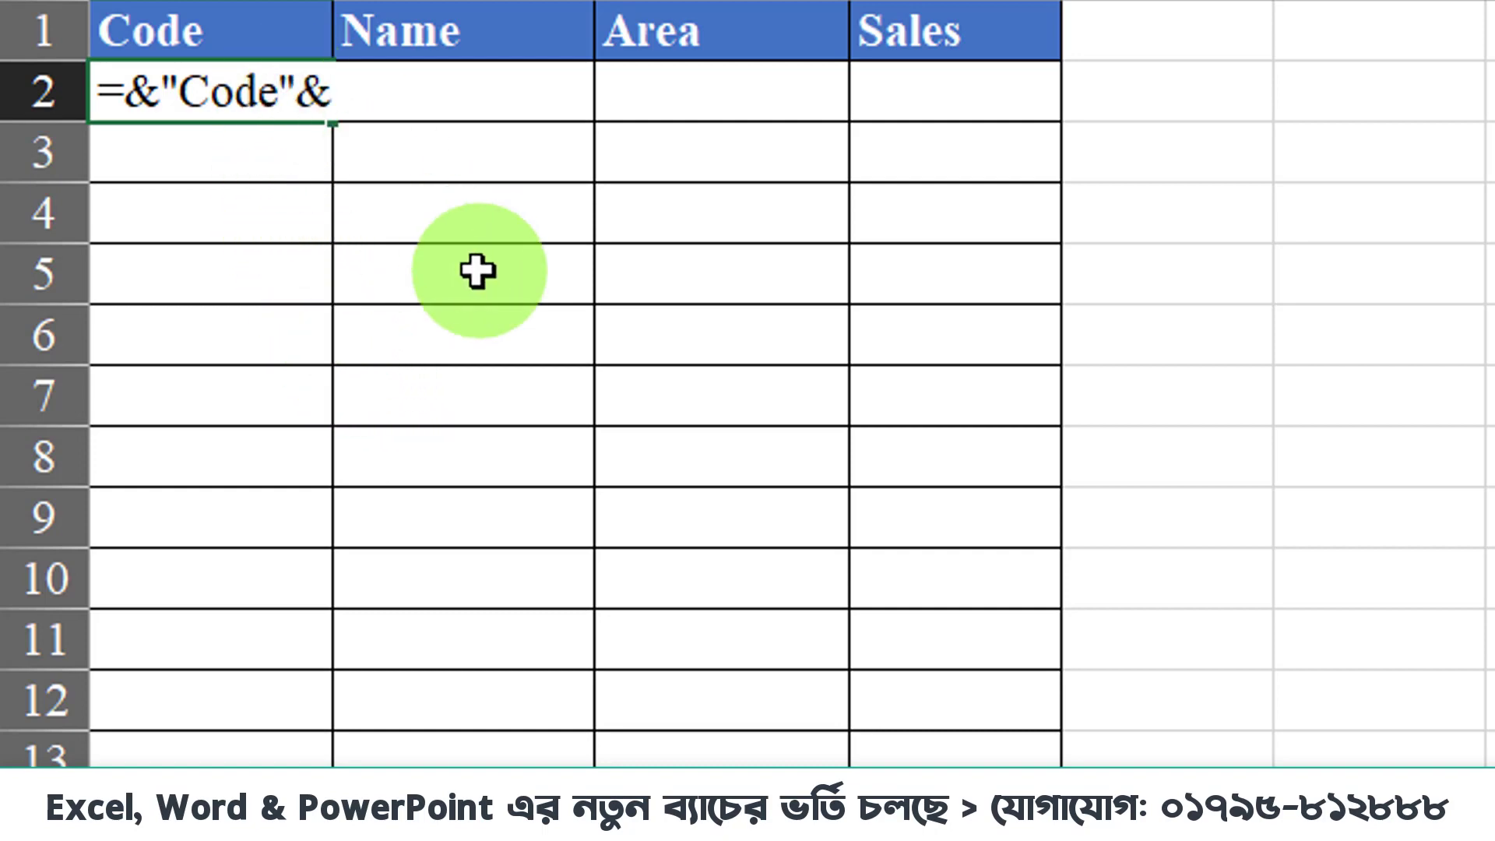
type(":")
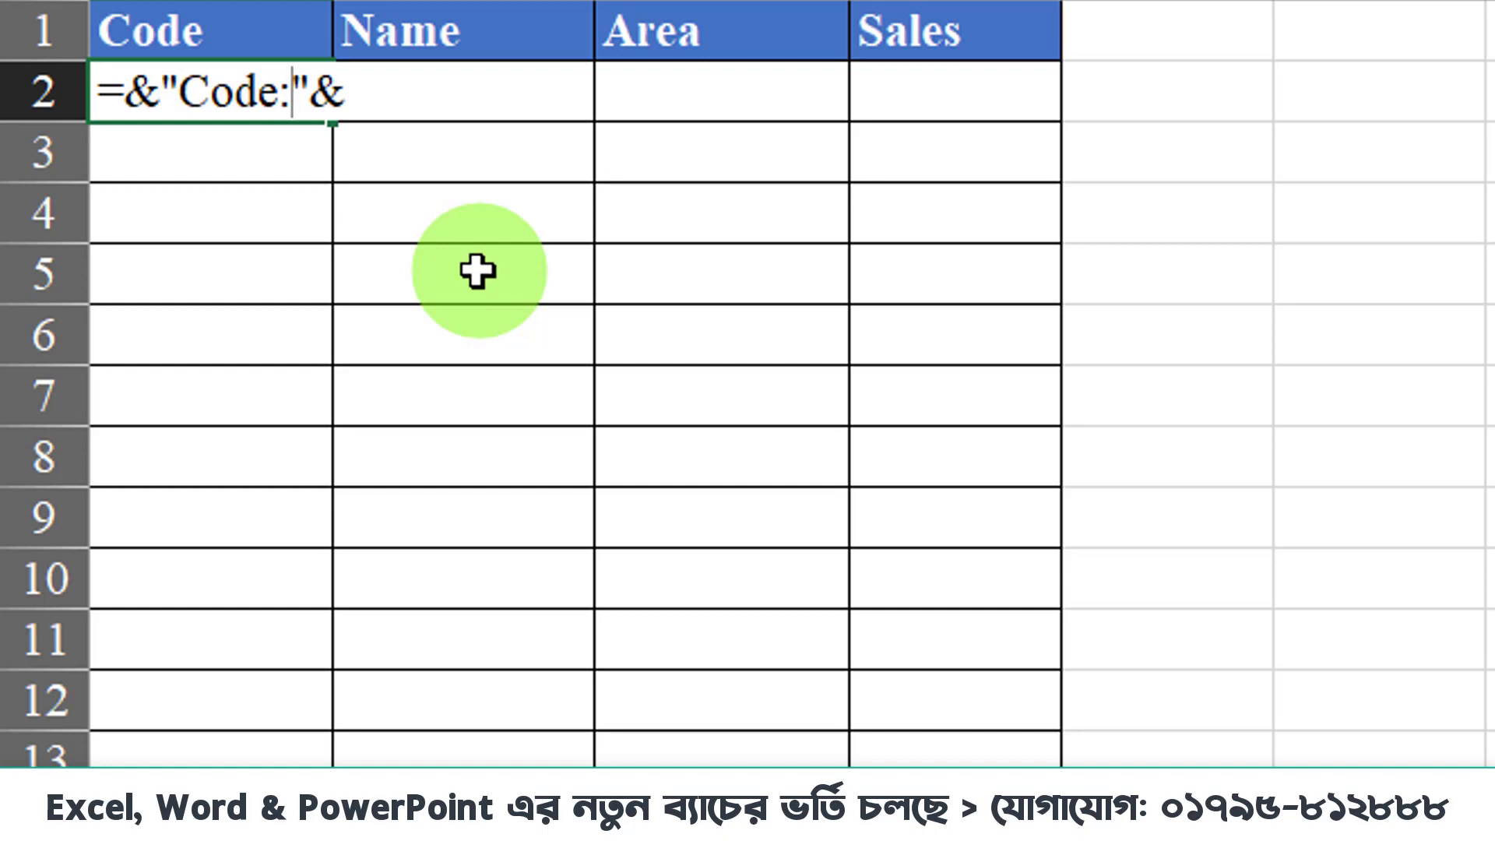
left_click(428, 83)
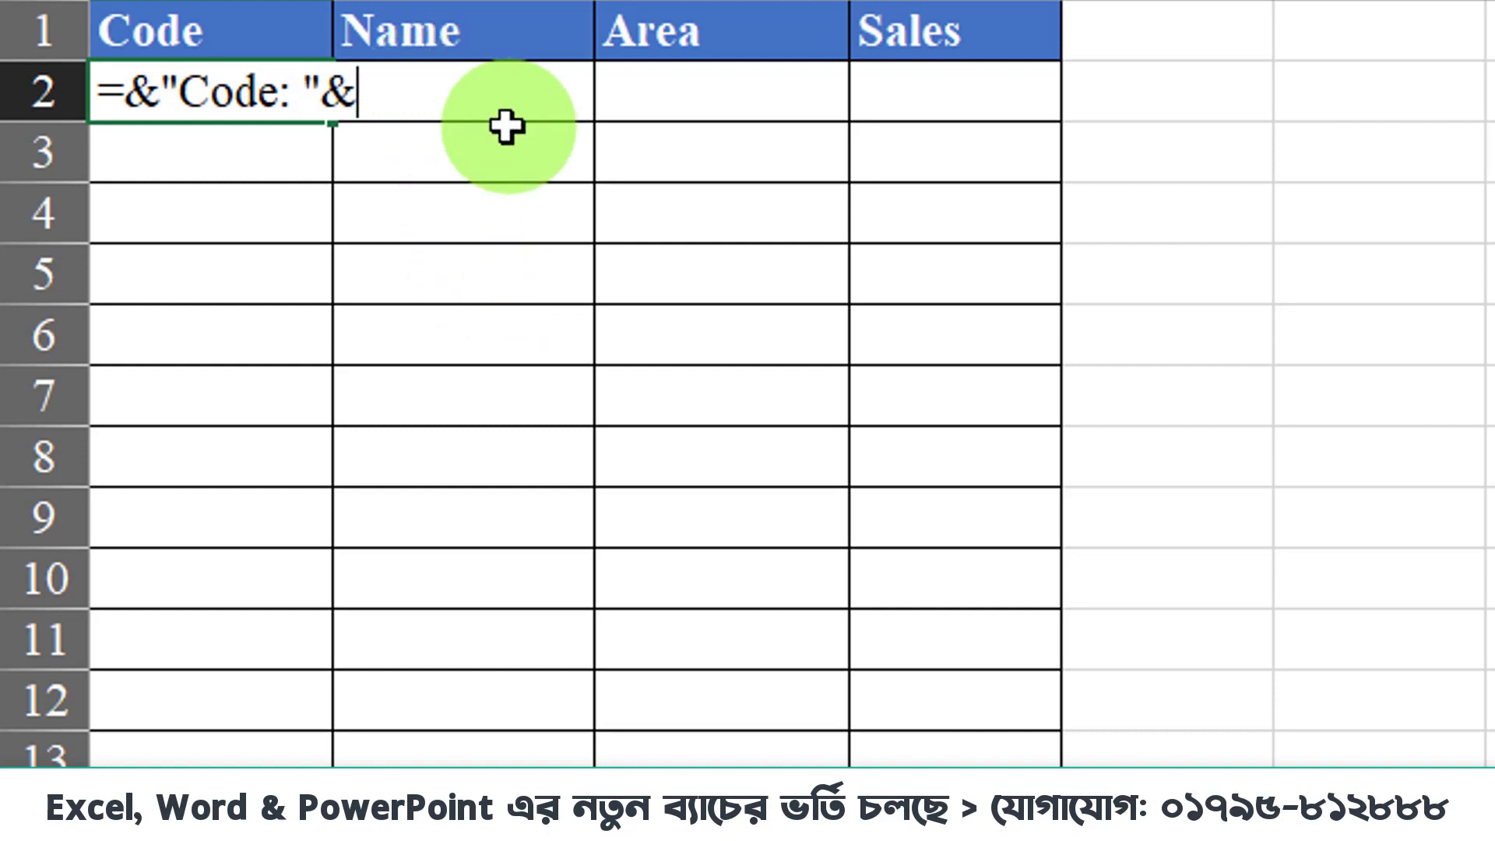
type("s")
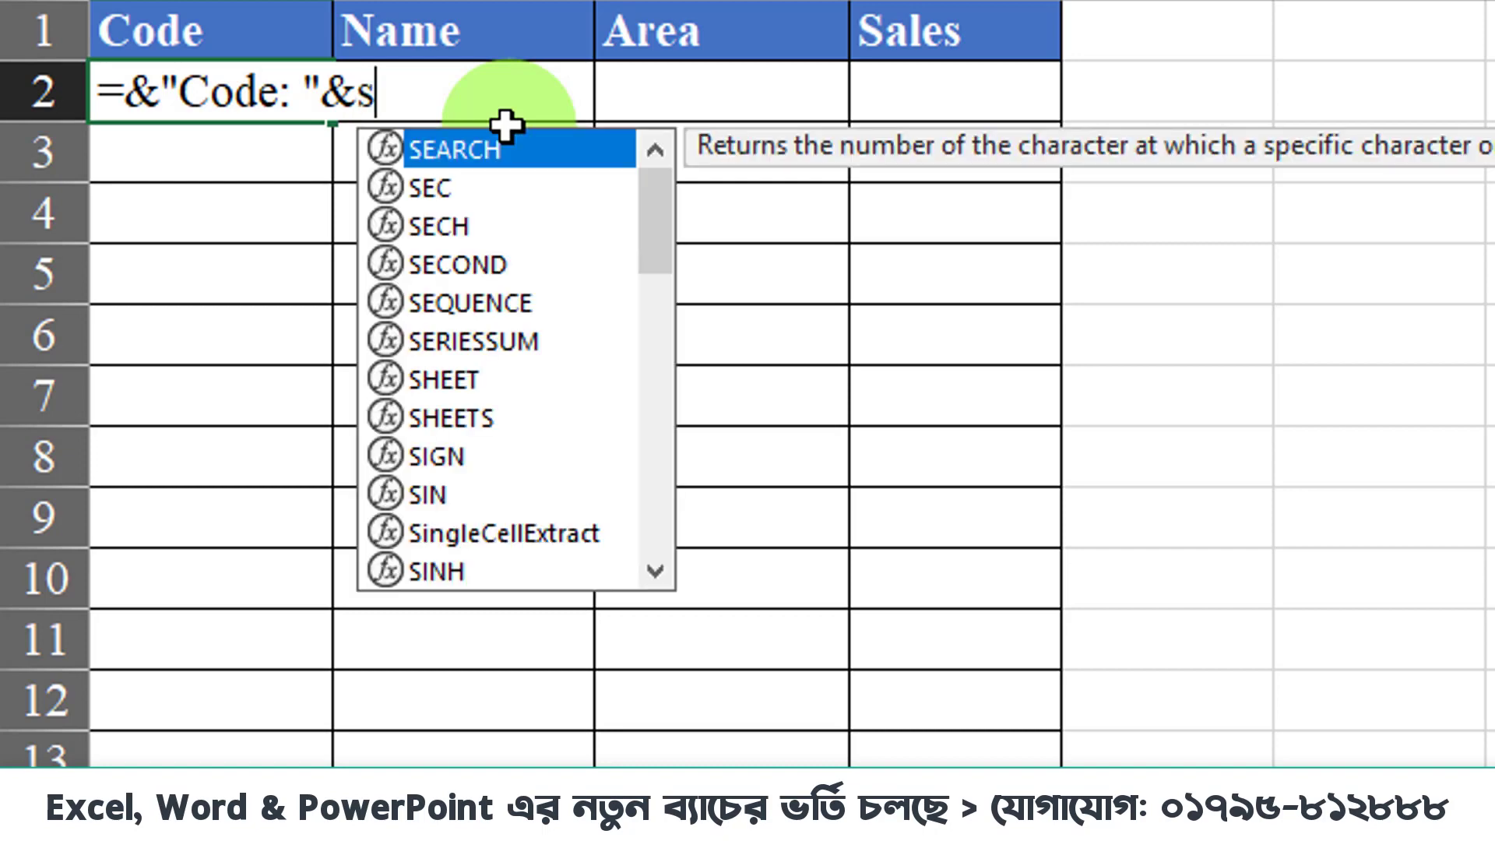
type("e")
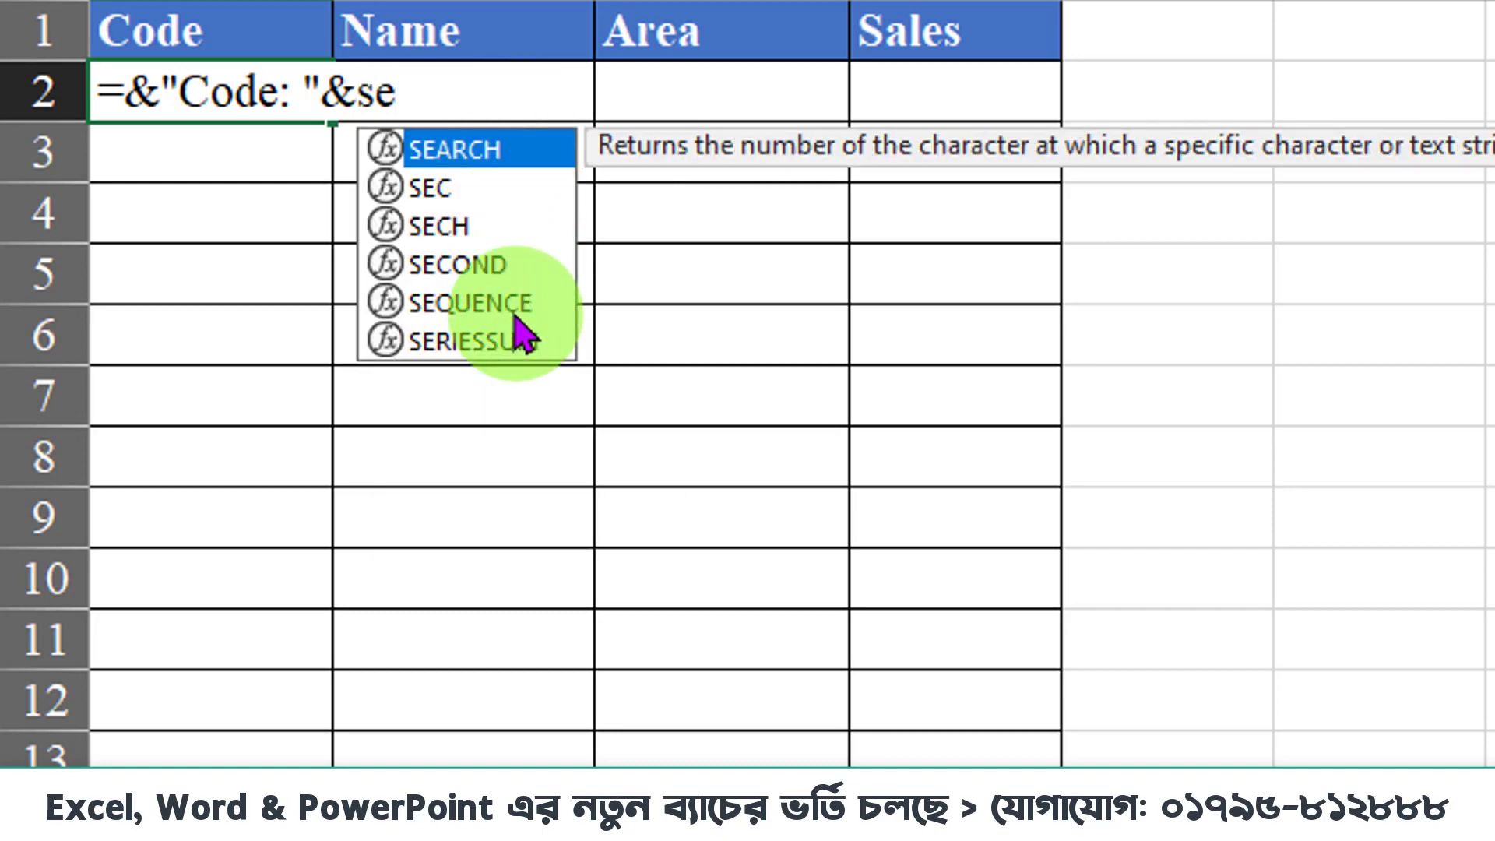
double_click(520, 316)
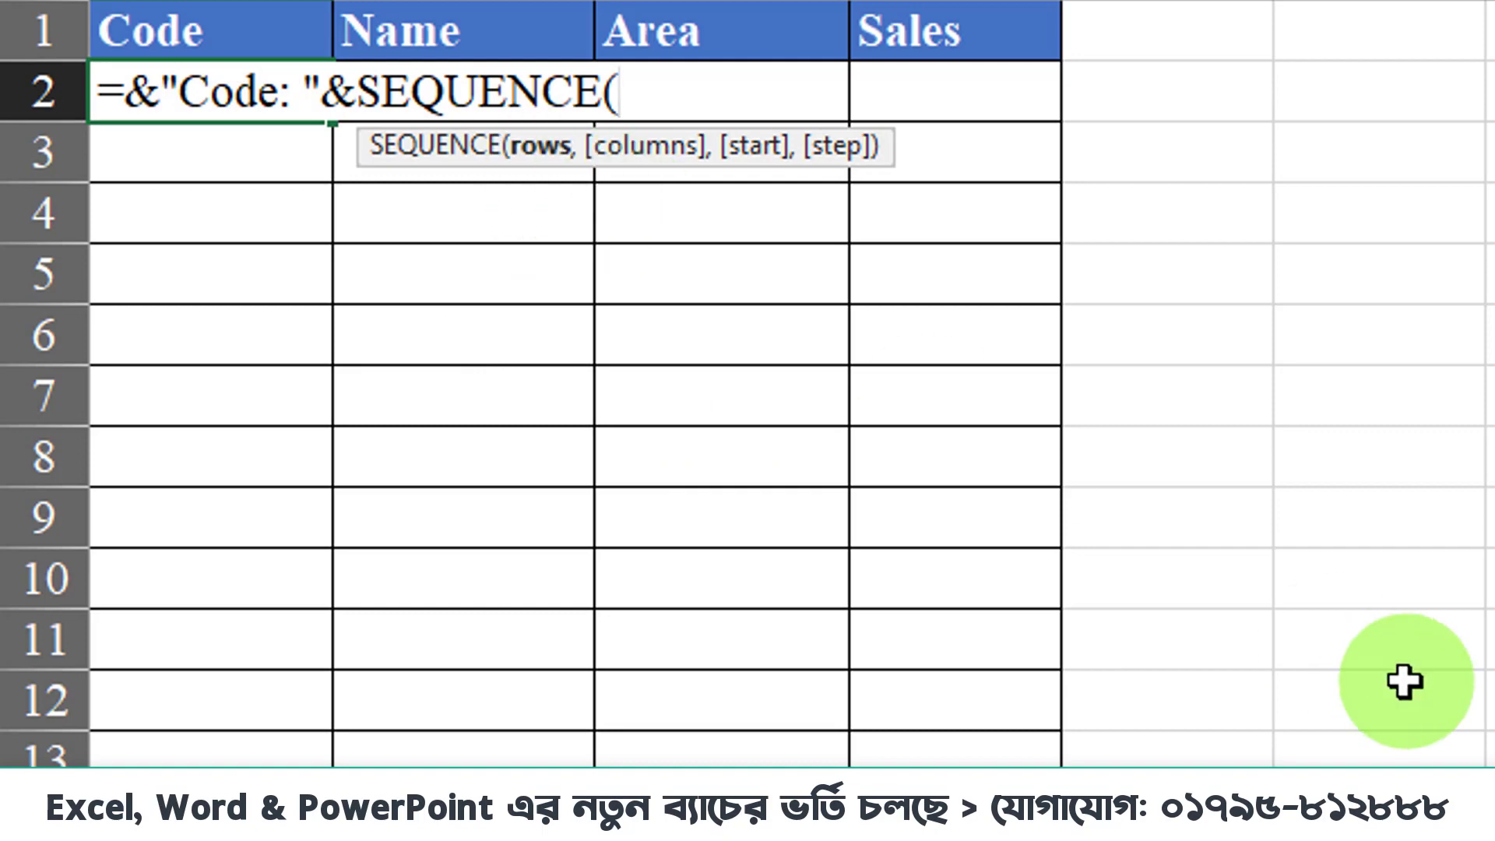
type("200")
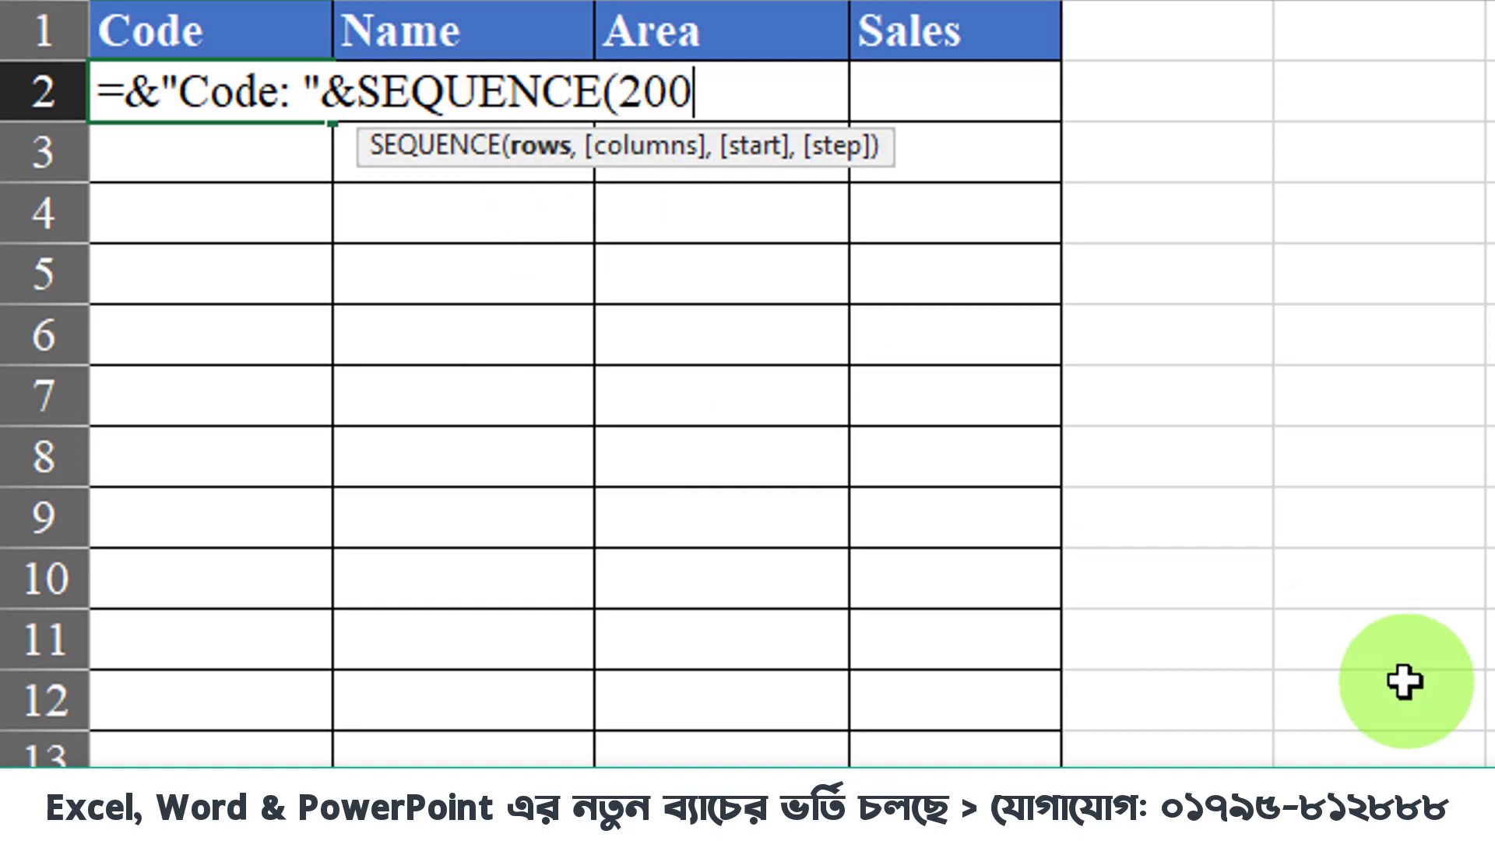
type("0")
type(")")
key("Return")
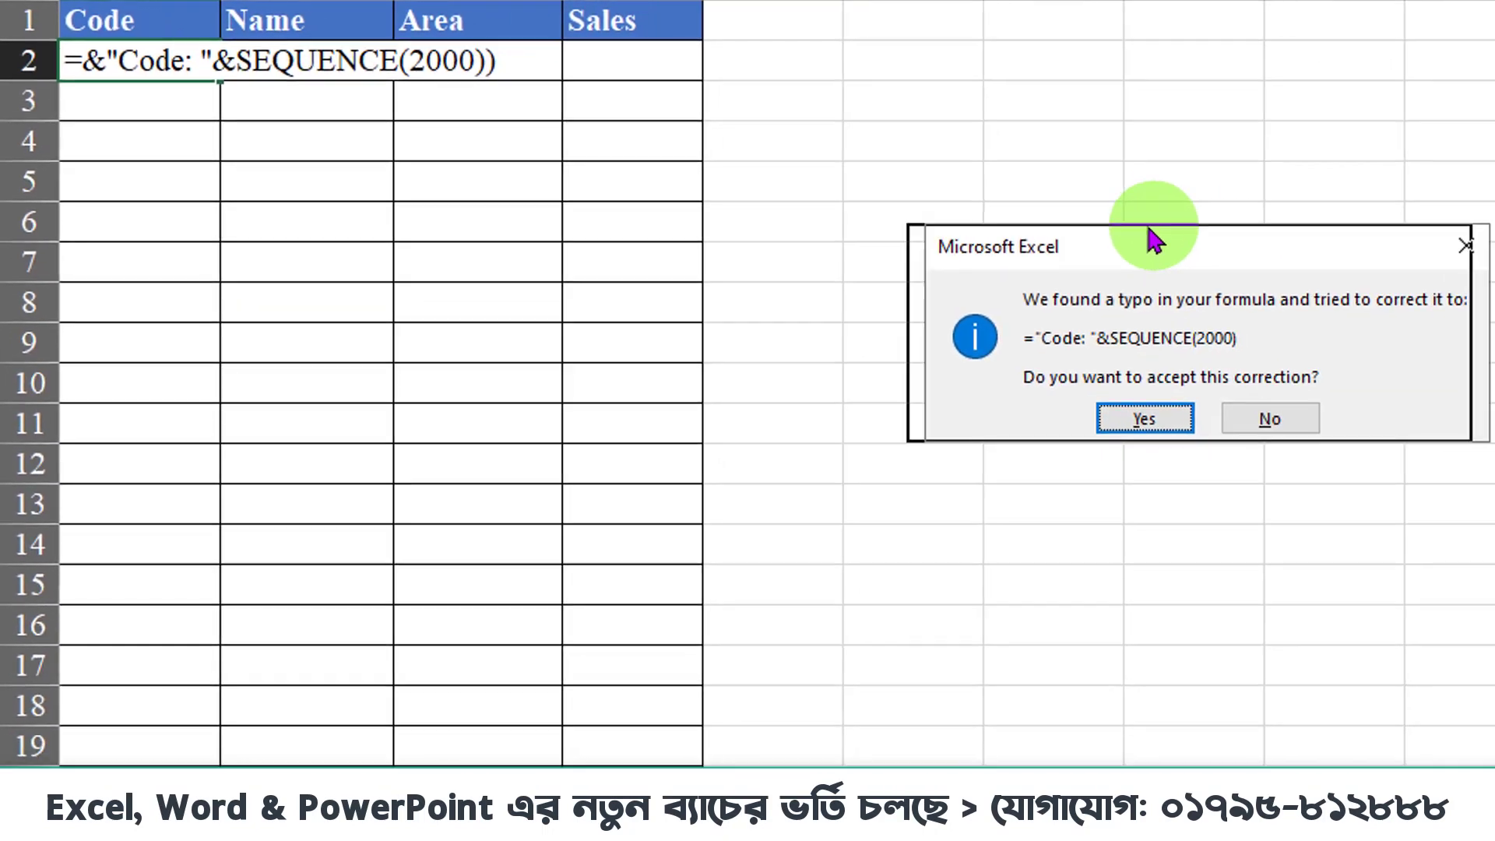
left_click_drag(1153, 238, 840, 159)
left_click(931, 344)
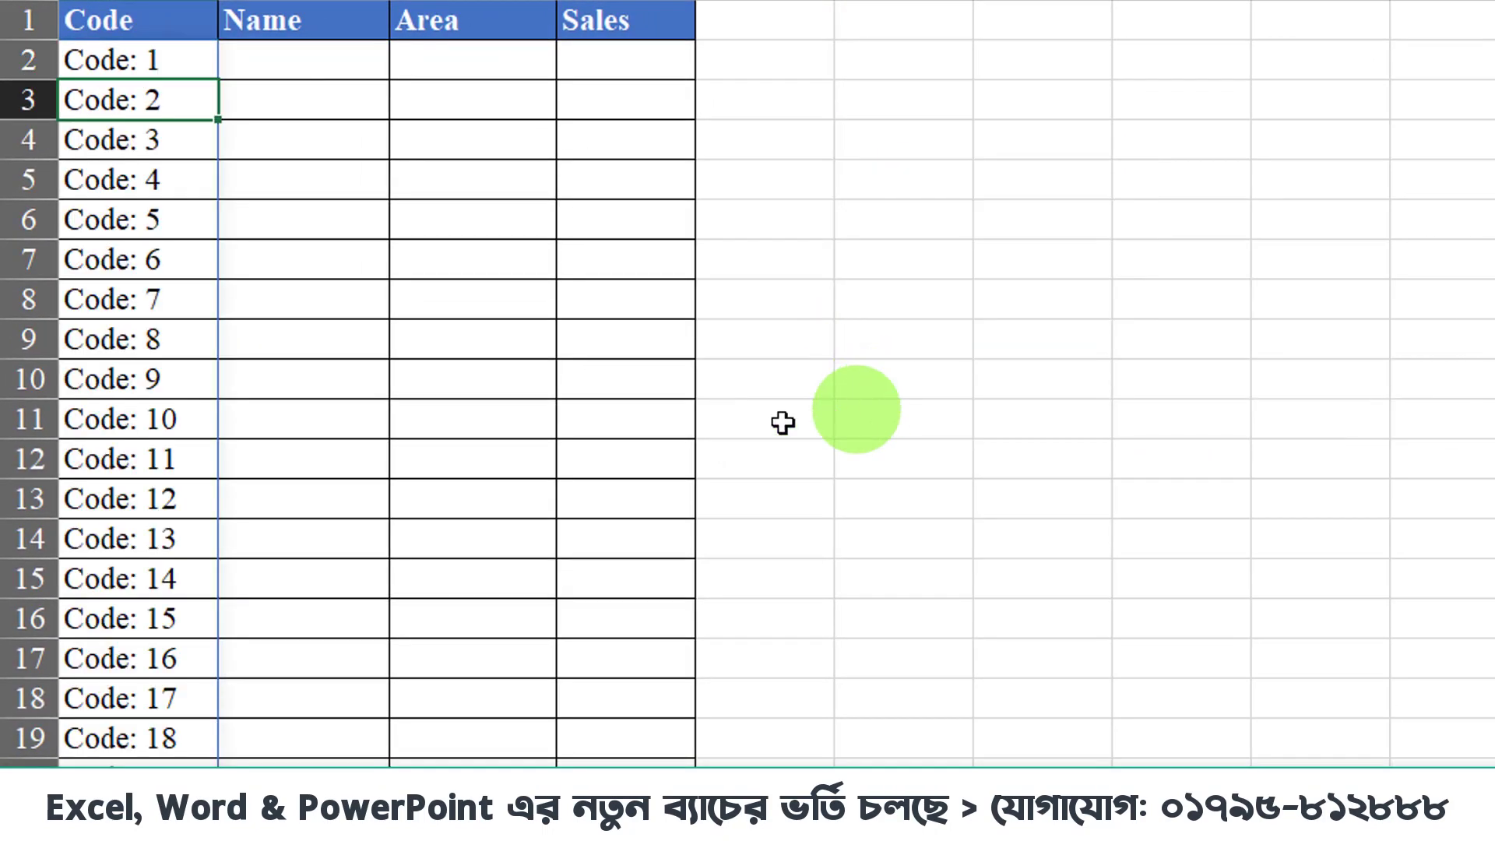
- Check the spilled Code list down to its end and back to the top
left_click(160, 537)
left_click(130, 646)
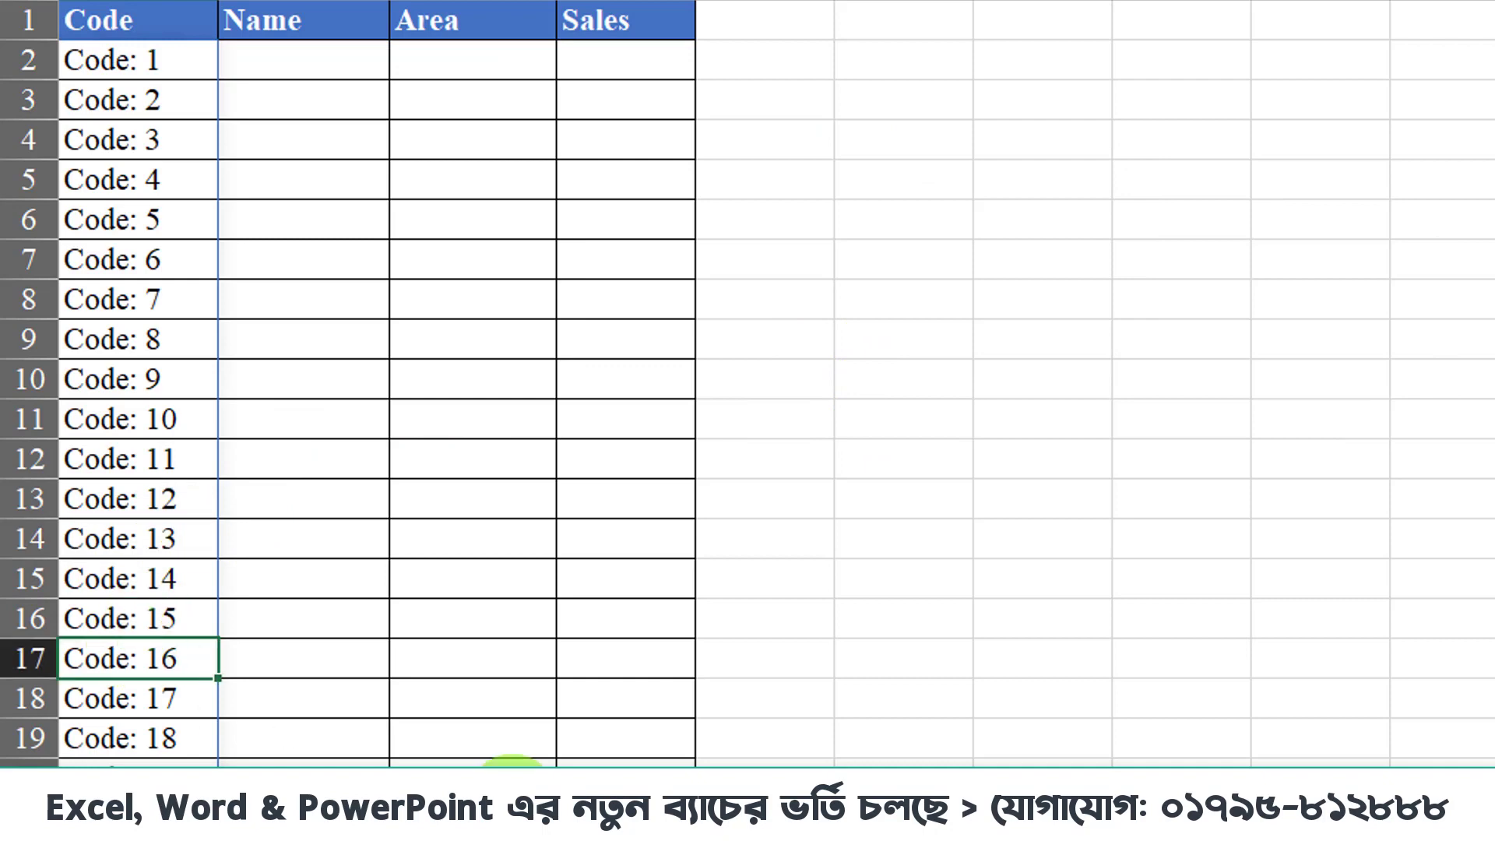
key("ctrl+shift+Down")
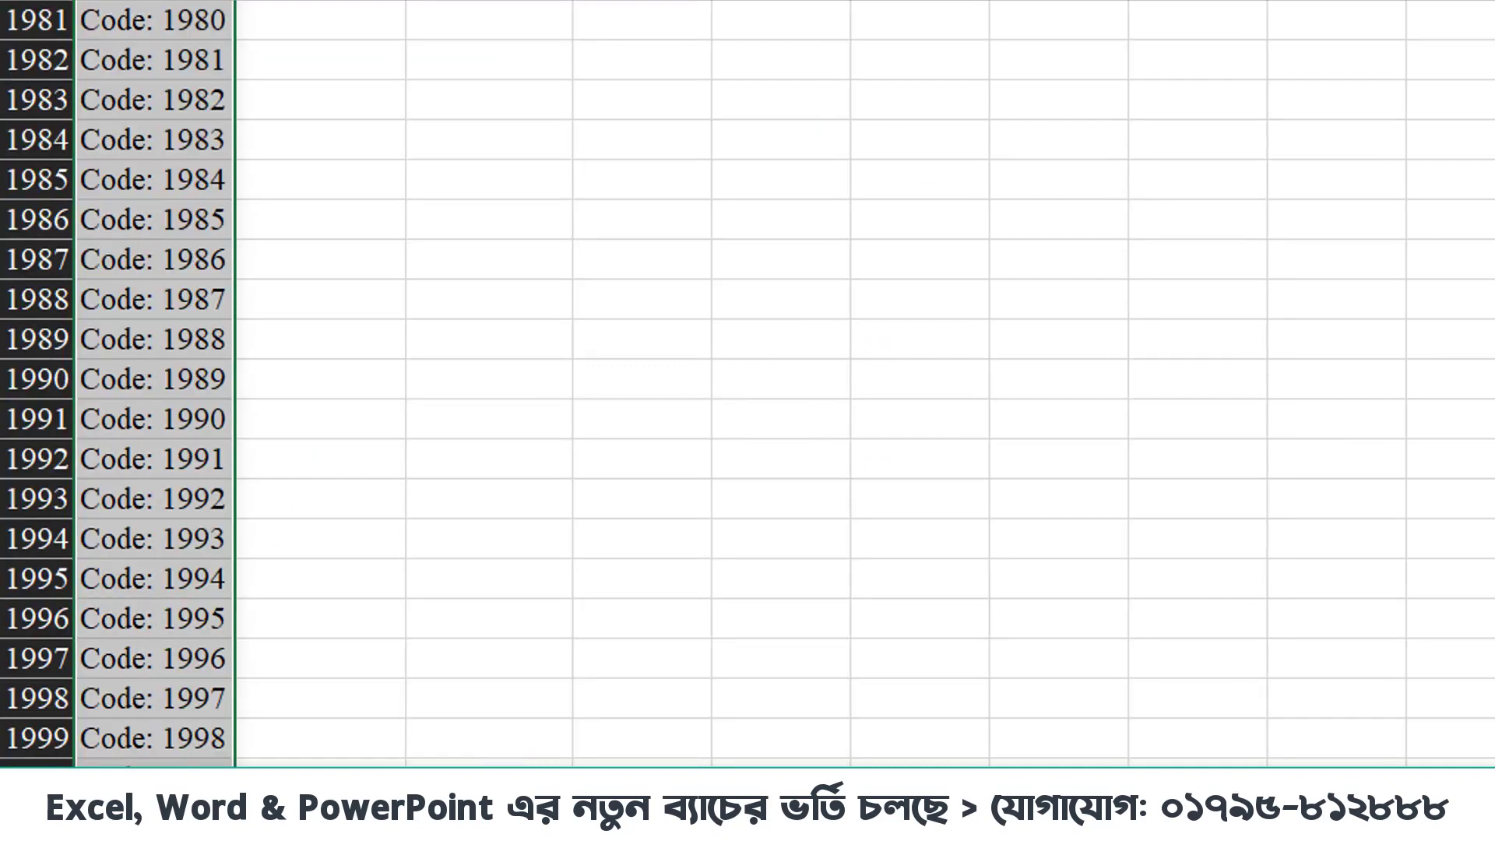
key("ctrl+Up")
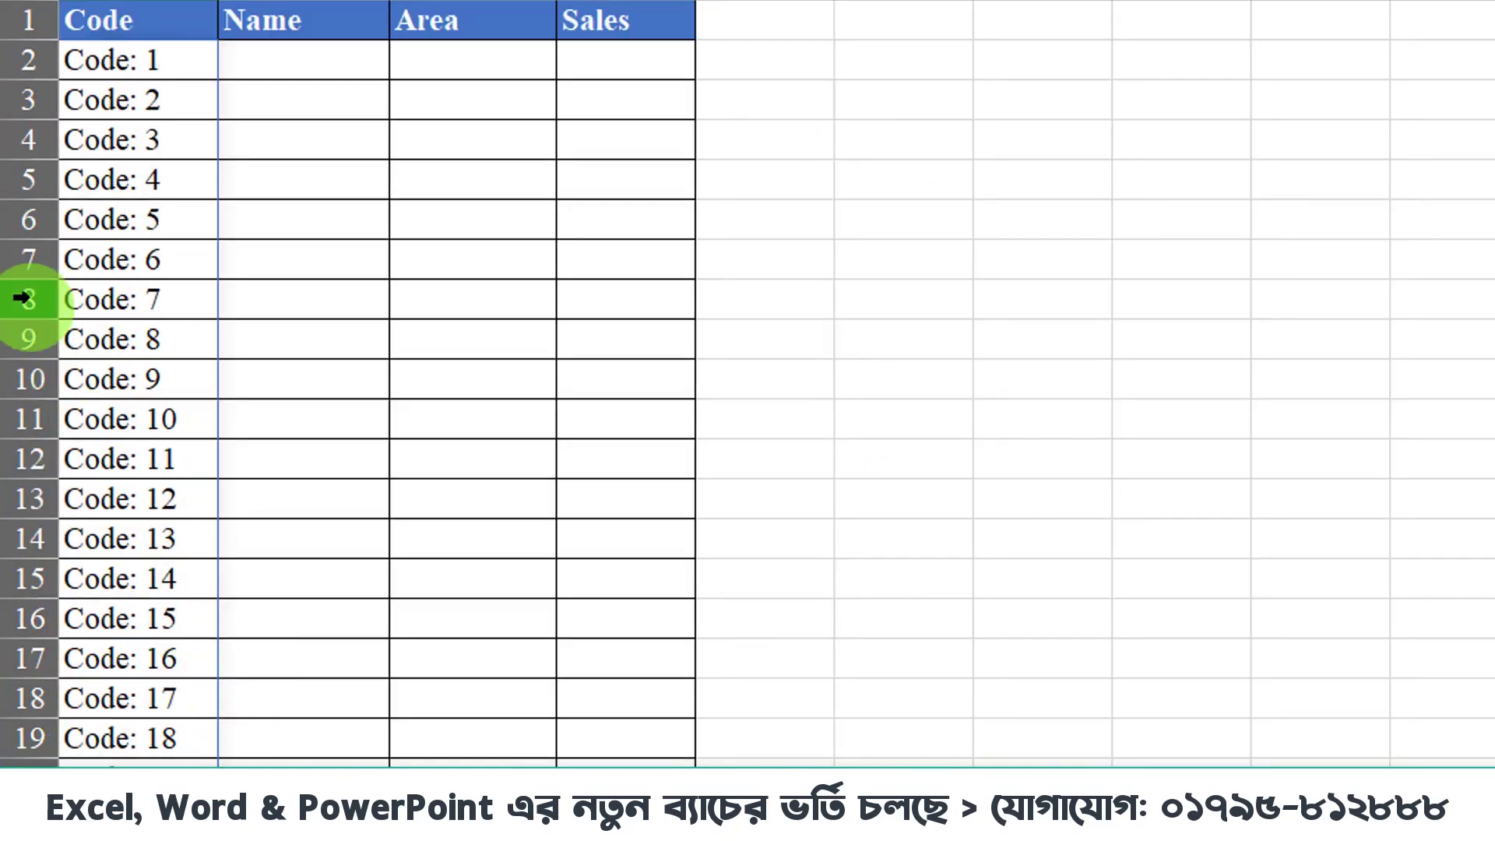
left_click_drag(23, 265, 31, 379)
right_click(430, 278)
key("Escape")
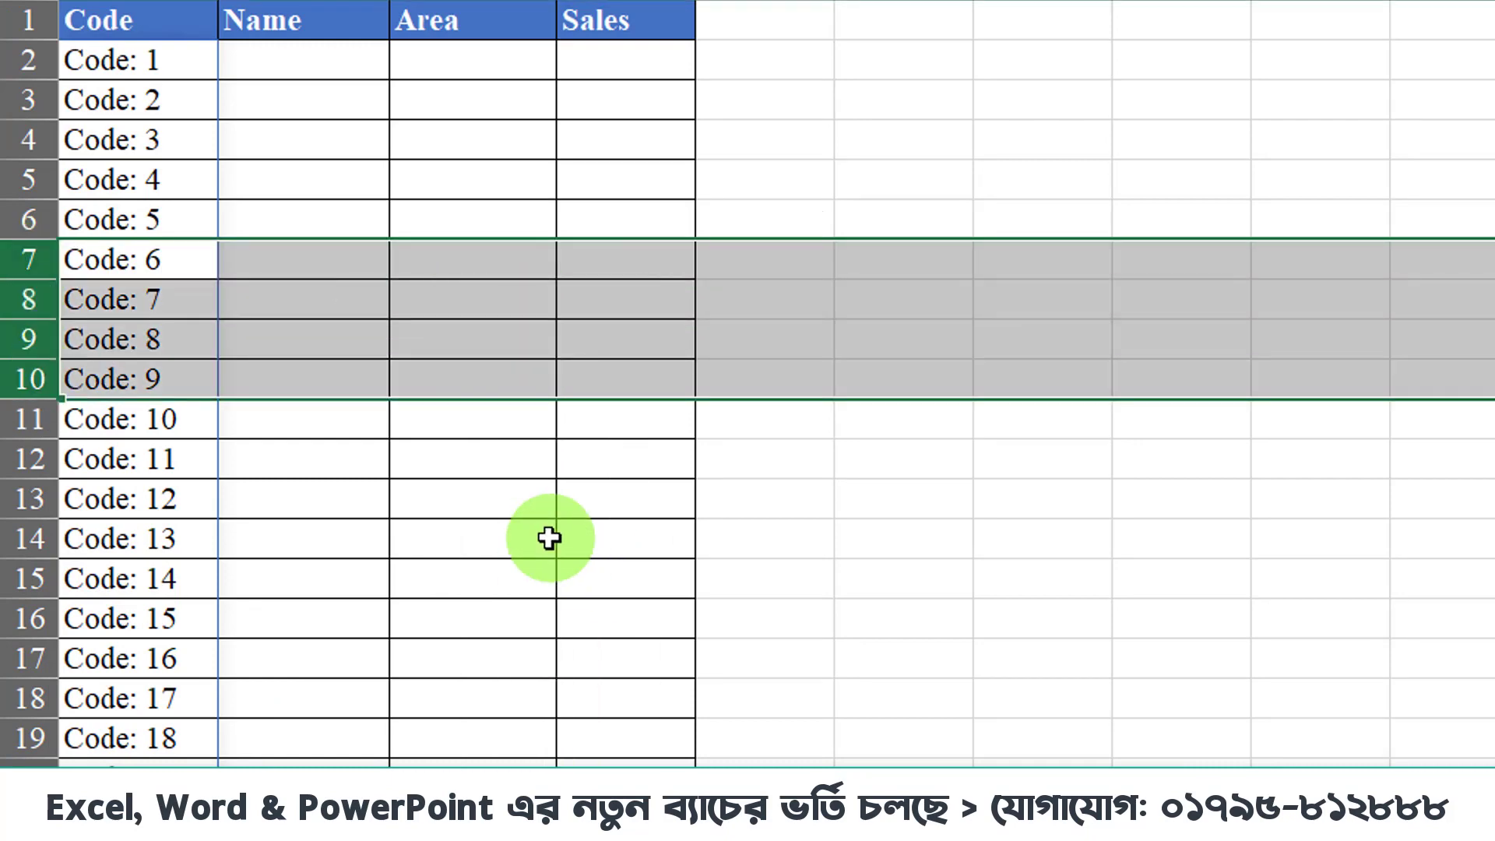
left_click(197, 461)
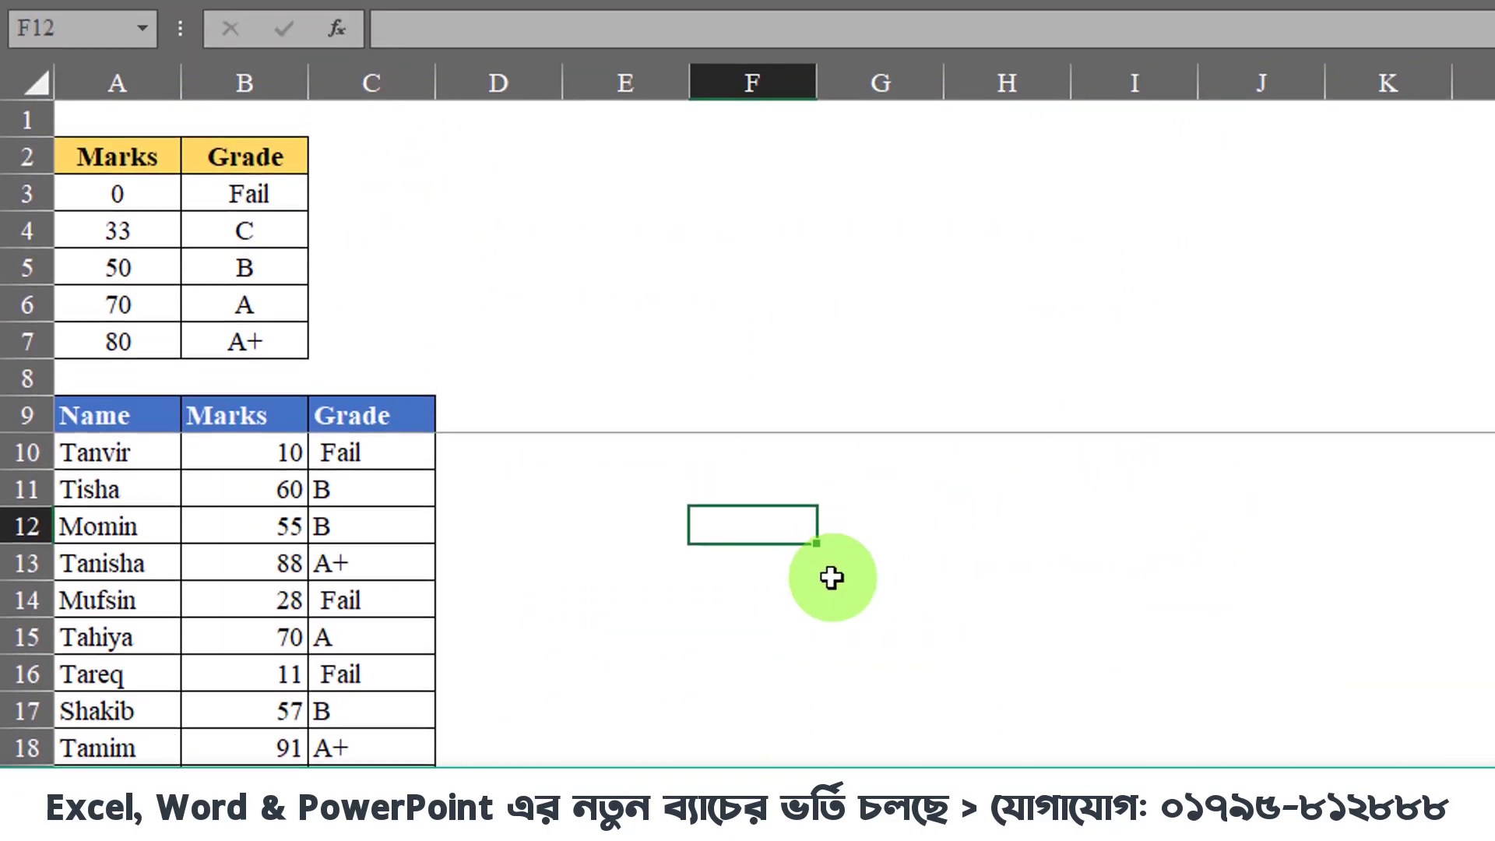
- Clear the existing VLOOKUP grades from C10 down column C
left_click(384, 443)
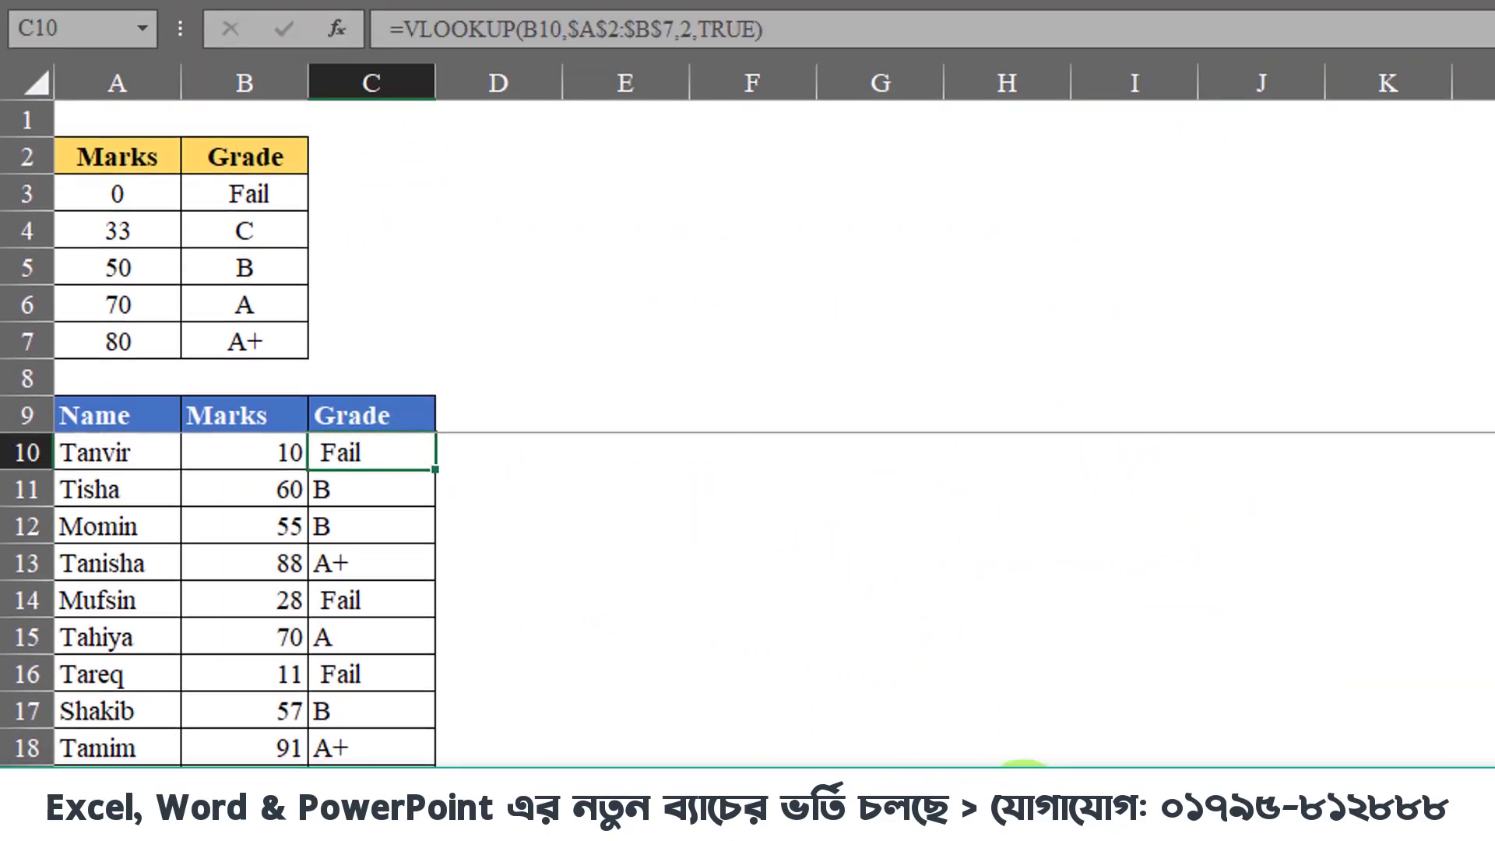
key("ctrl+shift+Down")
key("Delete")
scroll(361, 470, "up", 4)
scroll(361, 470, "up", 2)
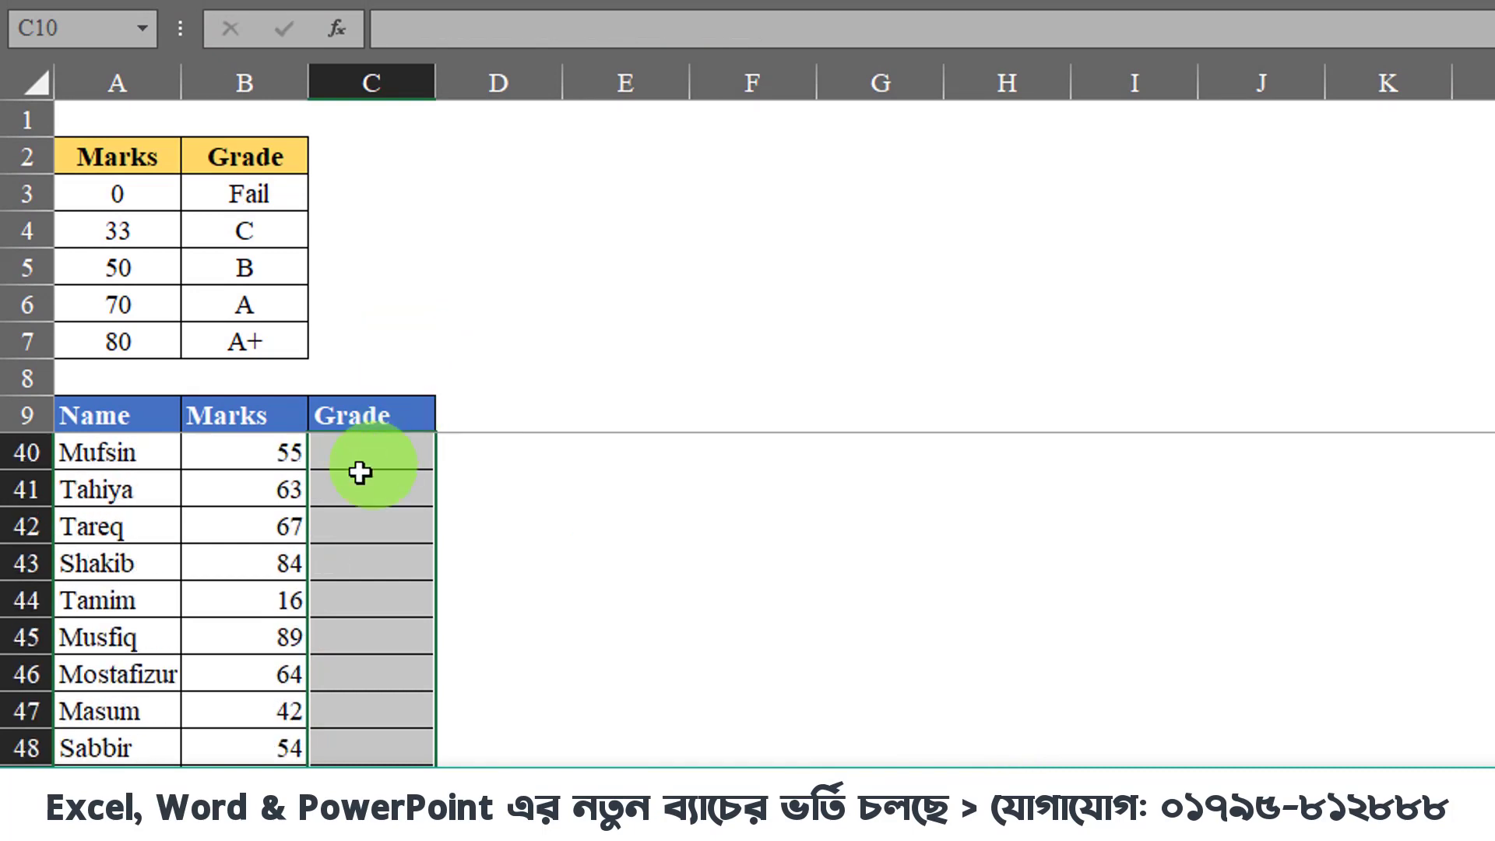
scroll(273, 335, "up", 1)
- Highlight the marks-to-grade table A2:B7 and the student table A9:C16, then select C10
left_click(177, 205)
left_click_drag(225, 275, 234, 327)
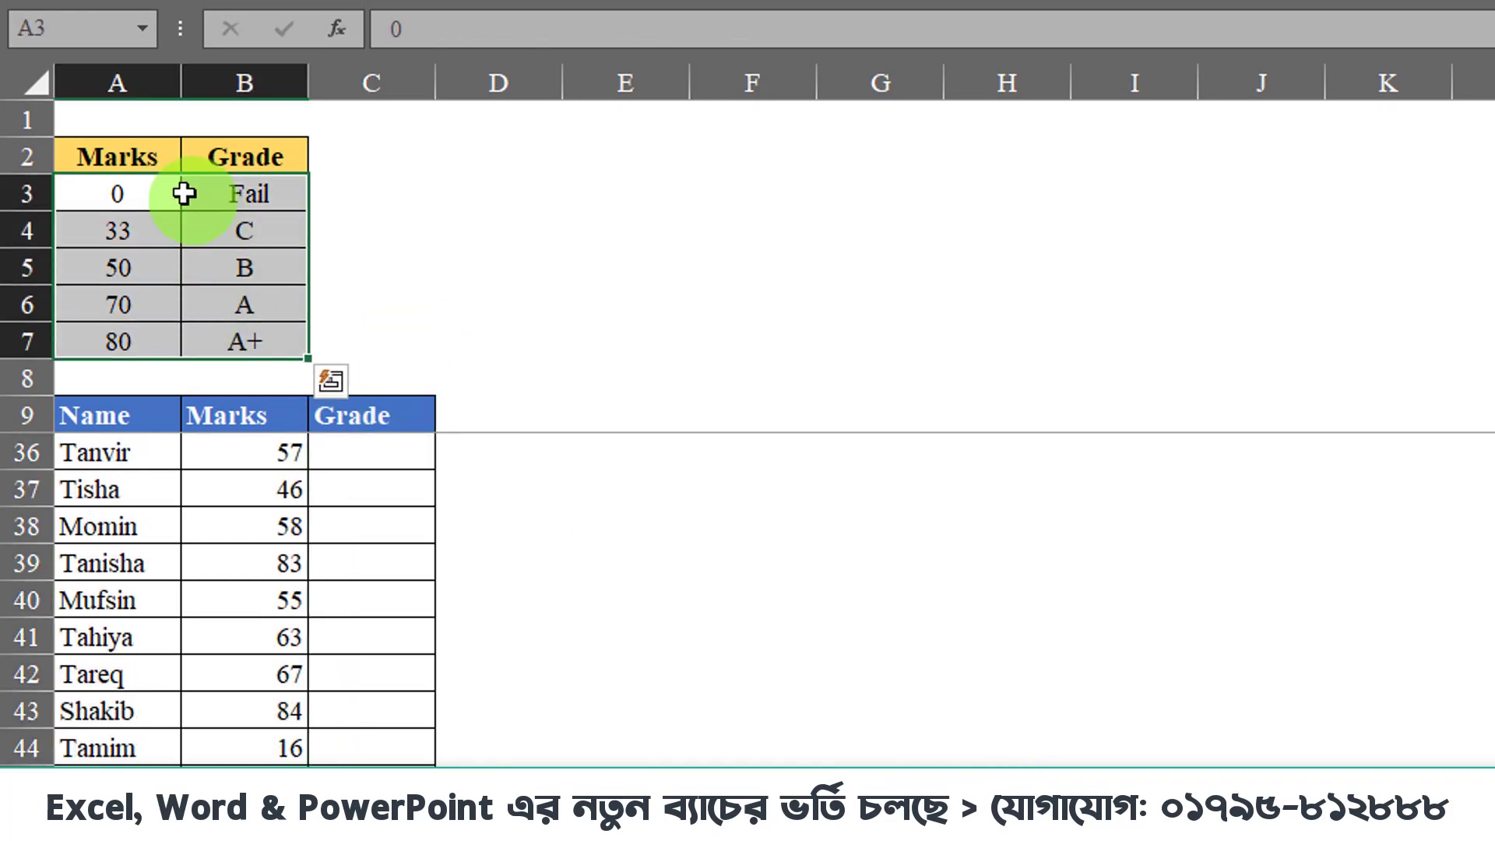
left_click_drag(187, 156, 253, 345)
left_click_drag(117, 415, 387, 667)
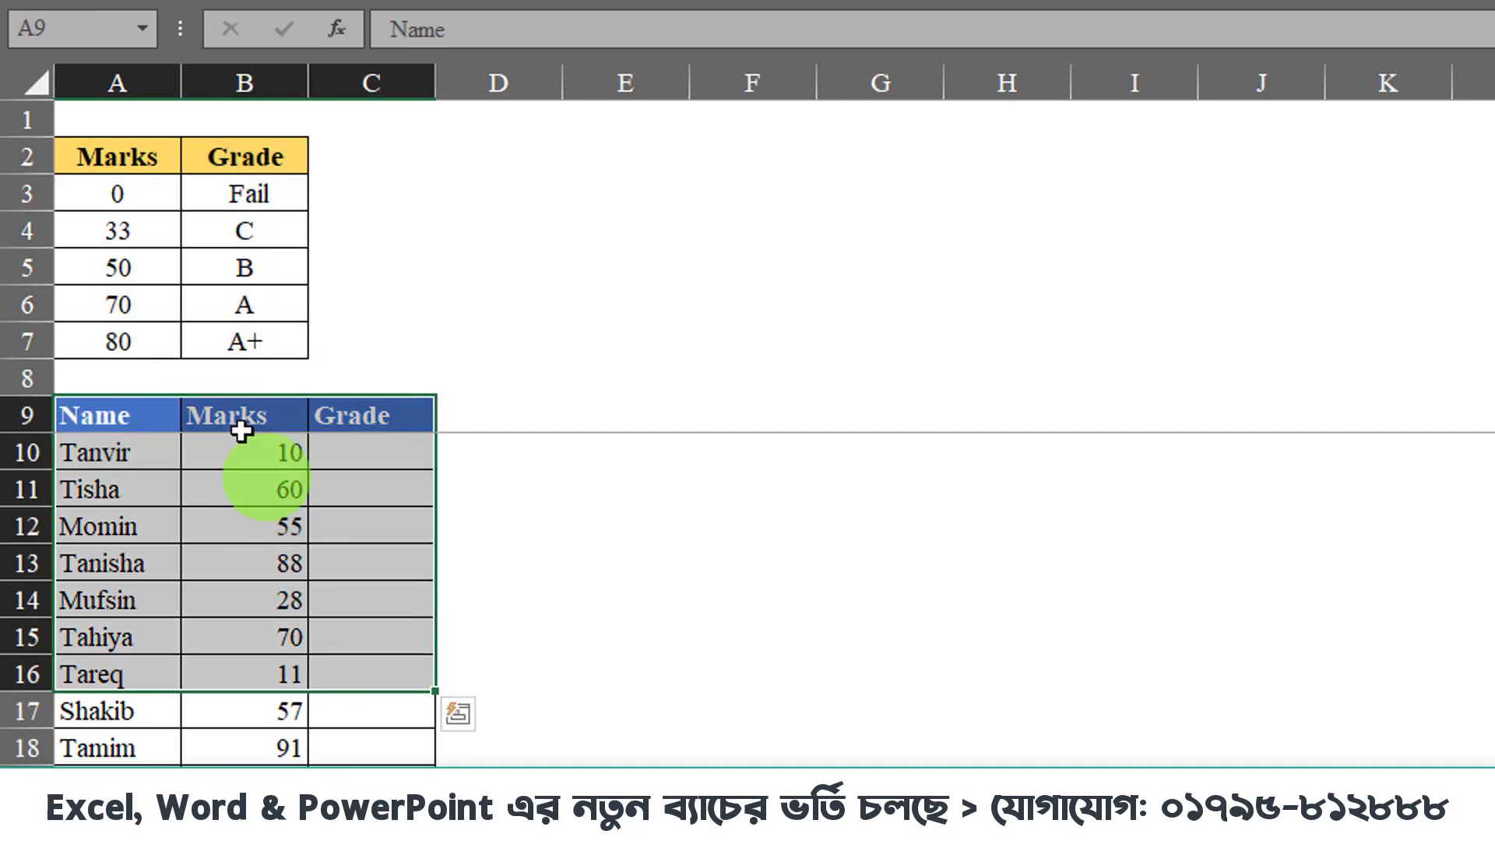
left_click(243, 408)
key("Down")
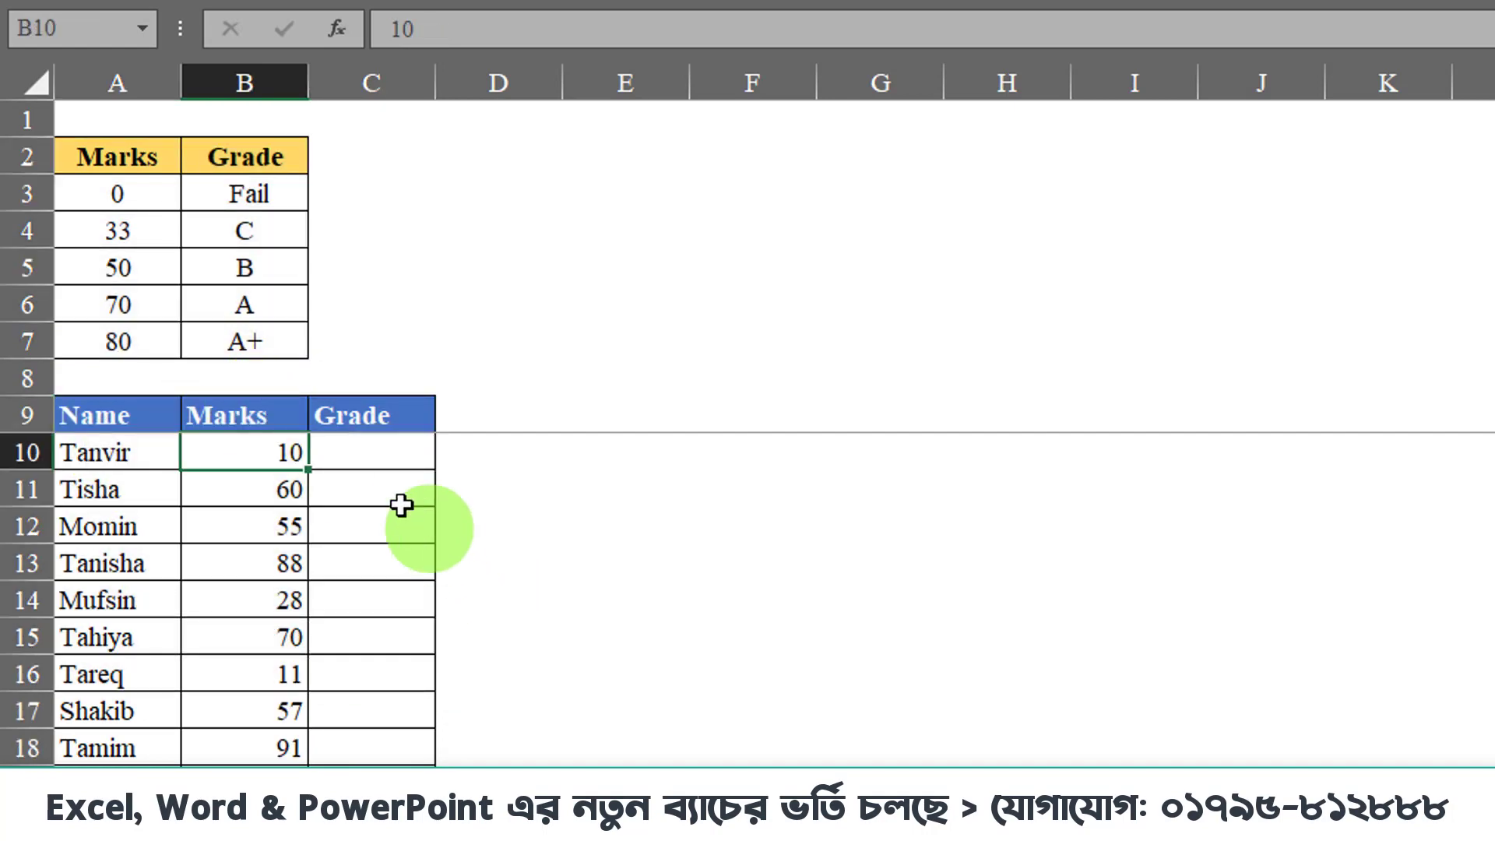
left_click(394, 454)
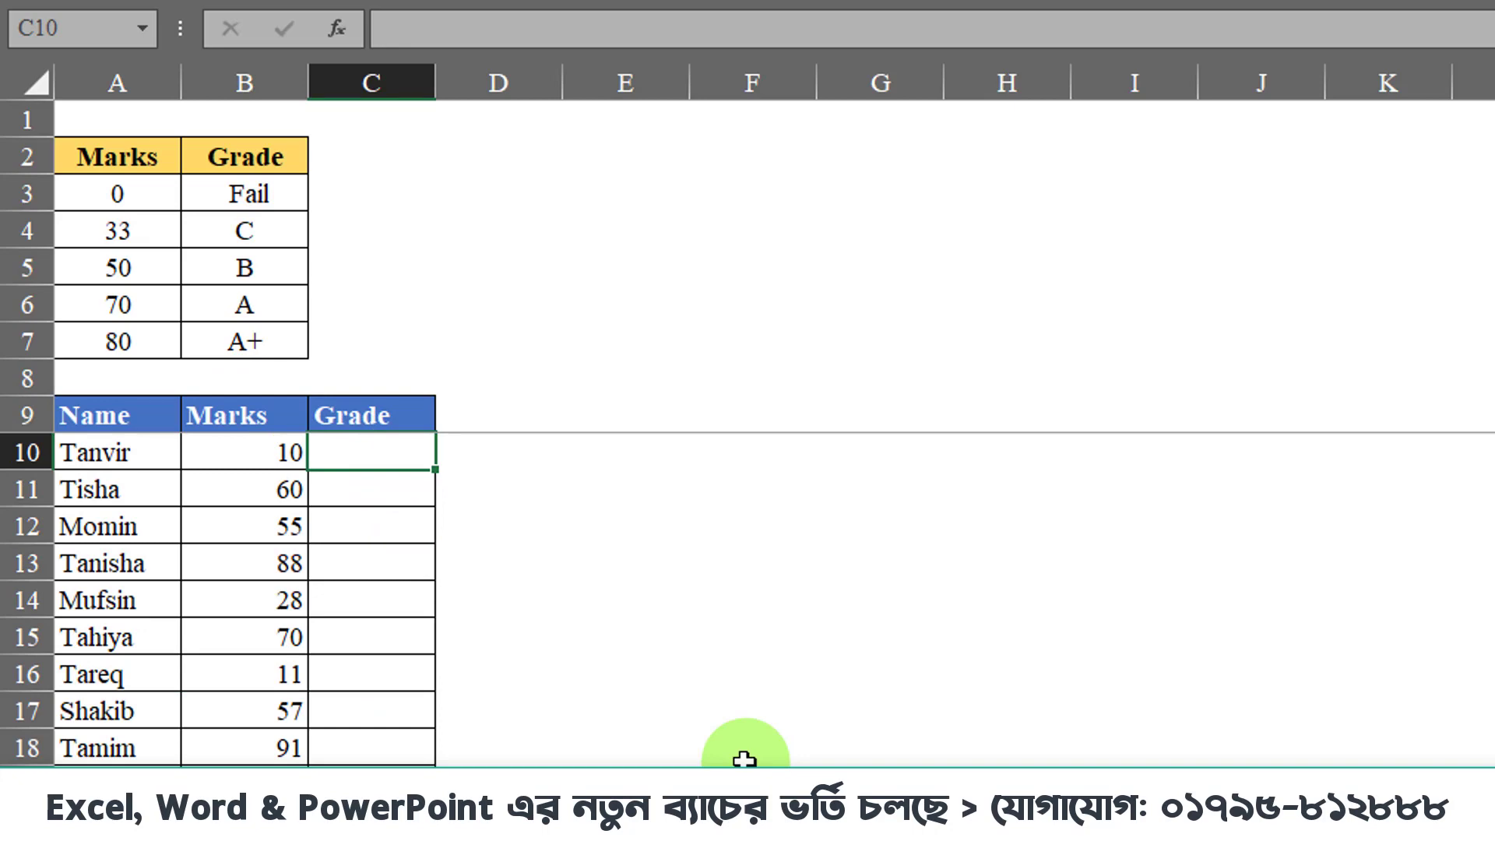
- Enter =IF(B10>=A7,B7) in C10, which returns FALSE
type("=i")
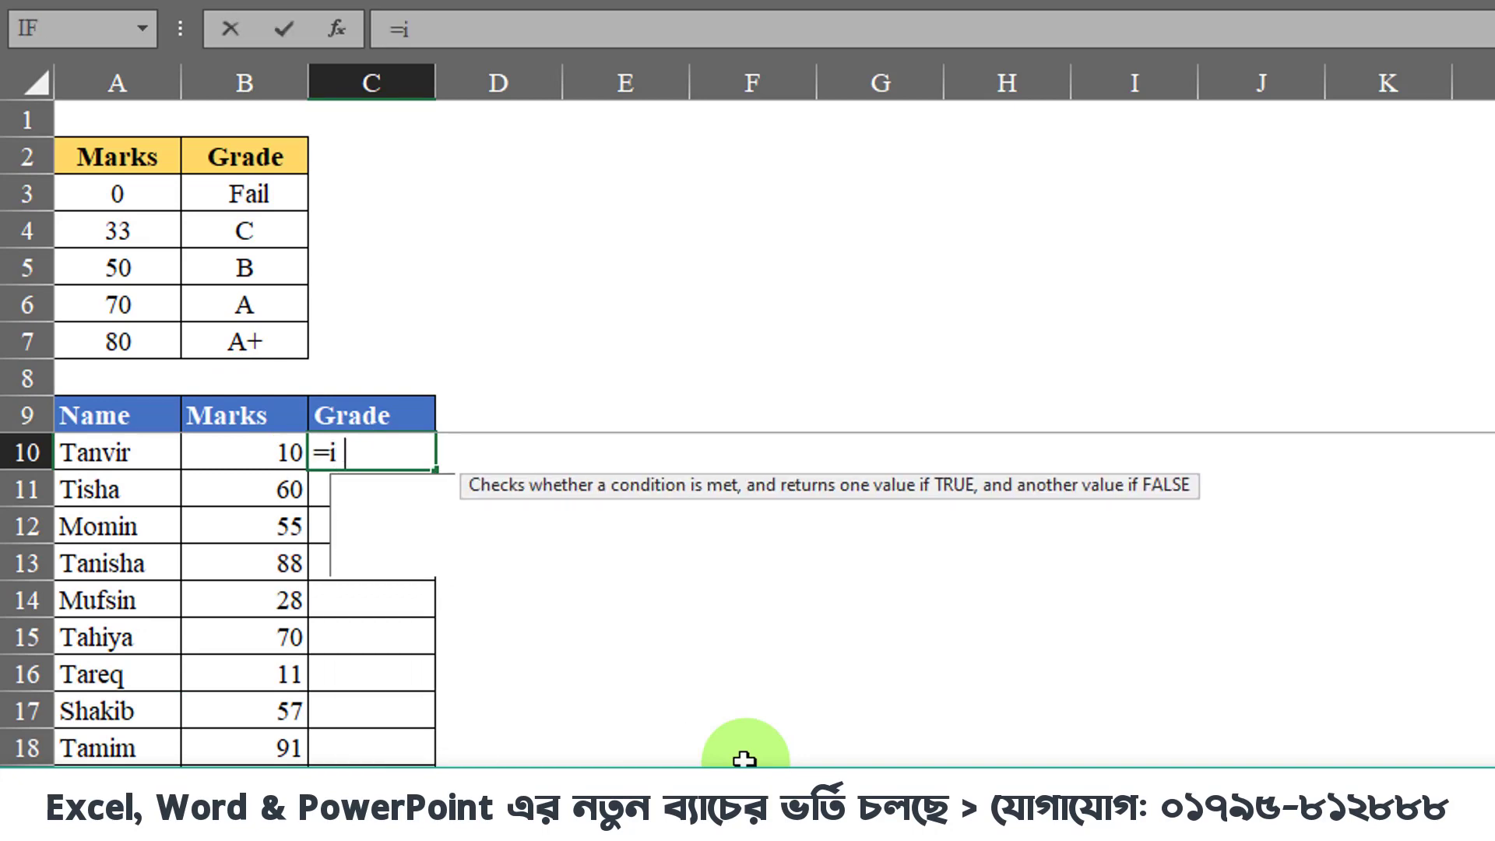
key("Tab")
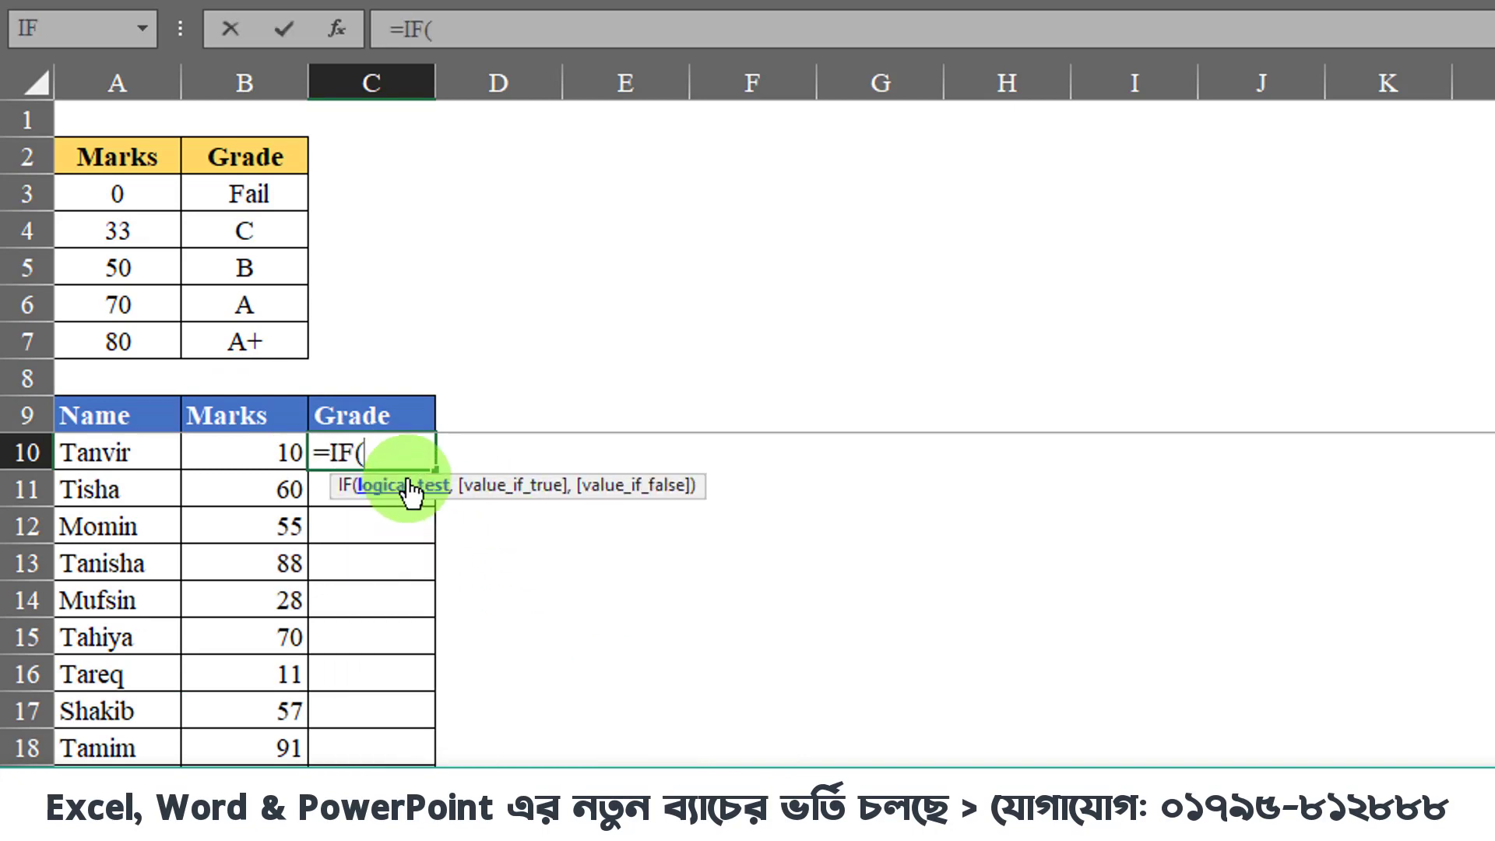
left_click(276, 453)
type(">")
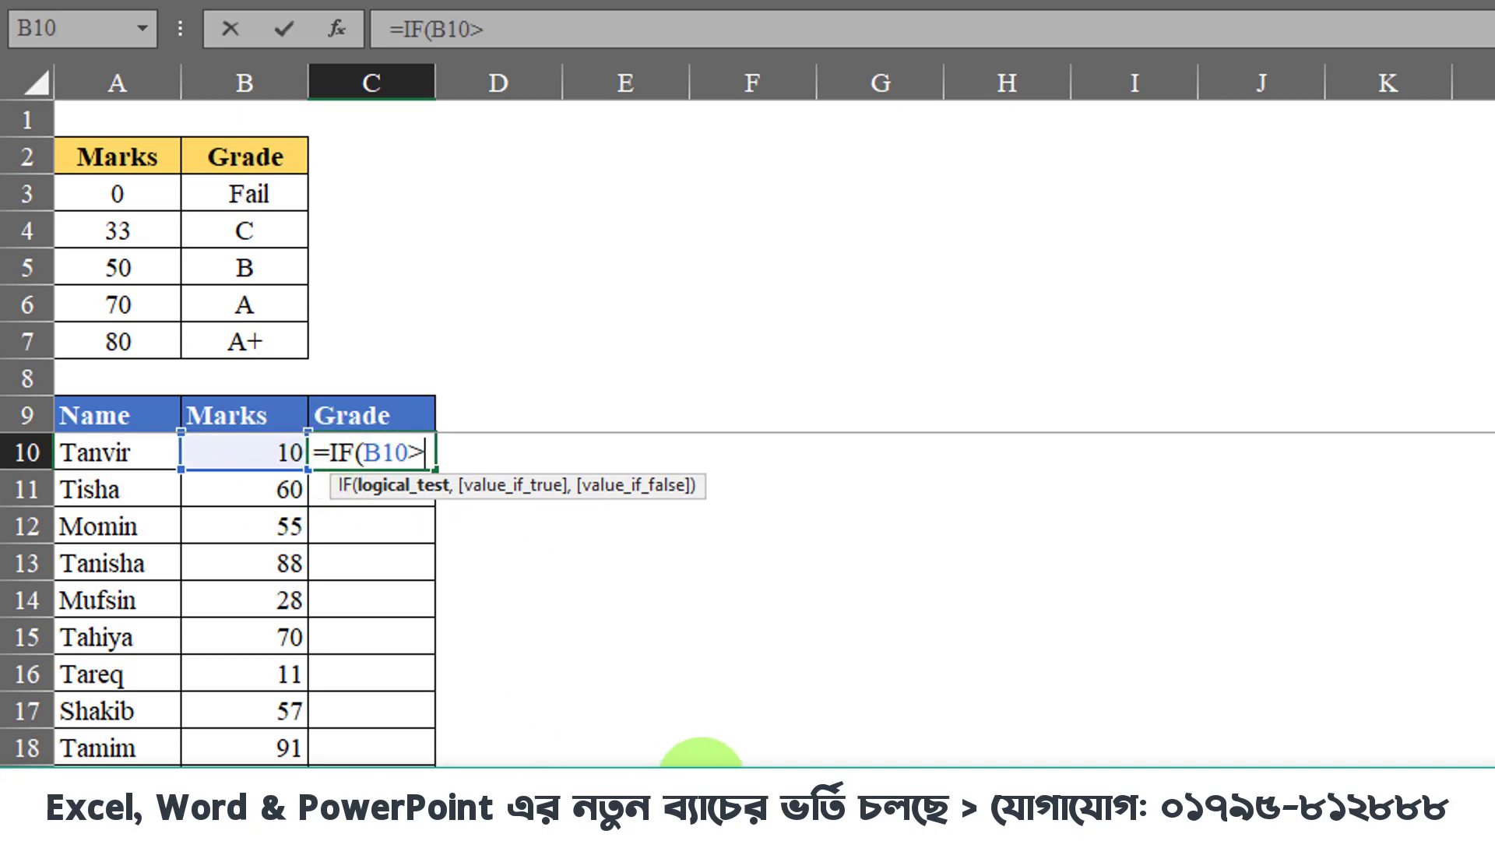
type("=")
left_click(121, 341)
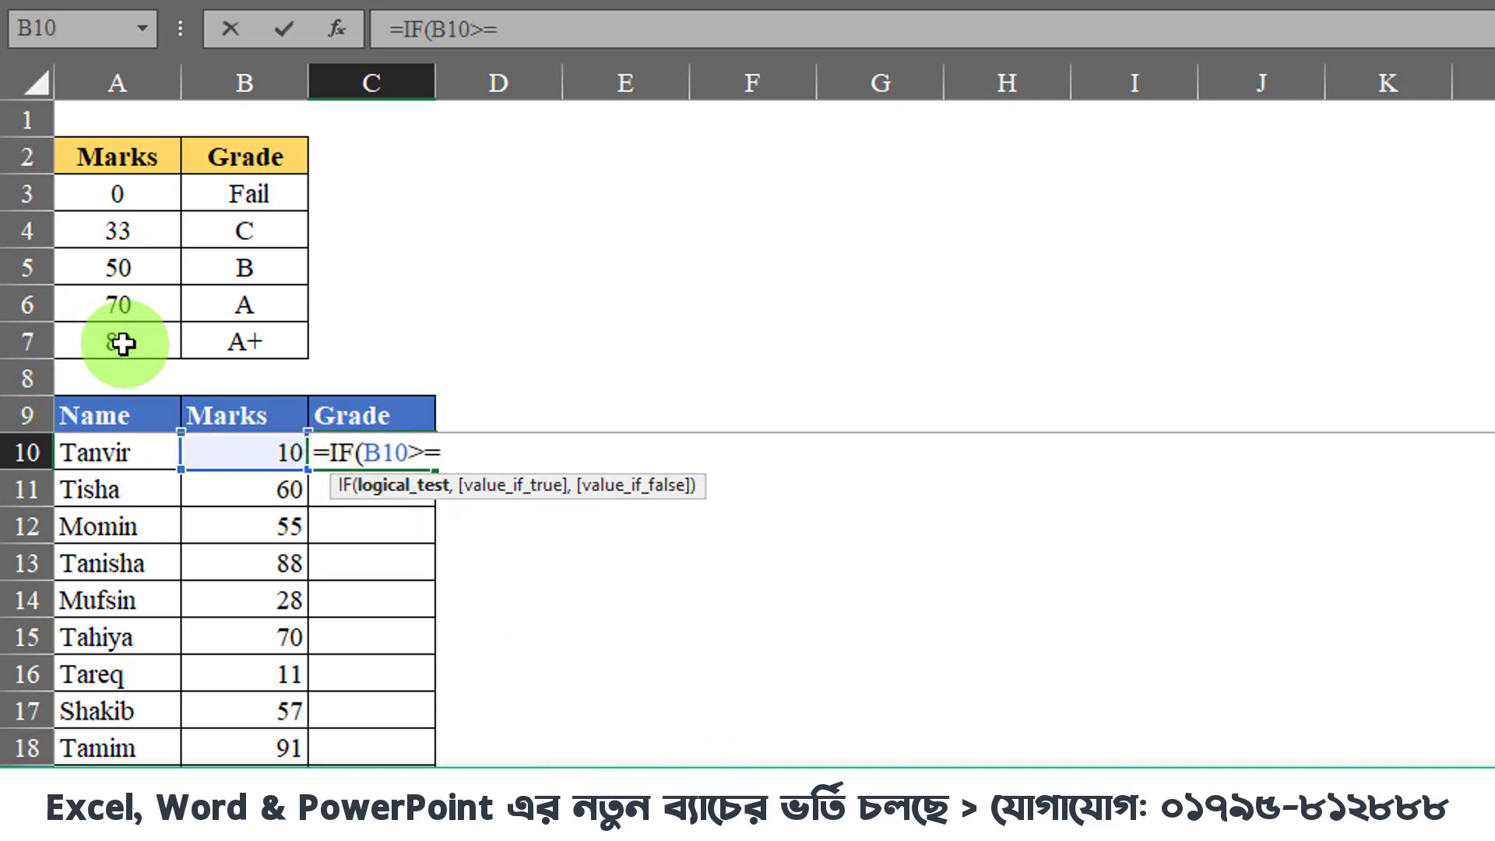
type("A7,")
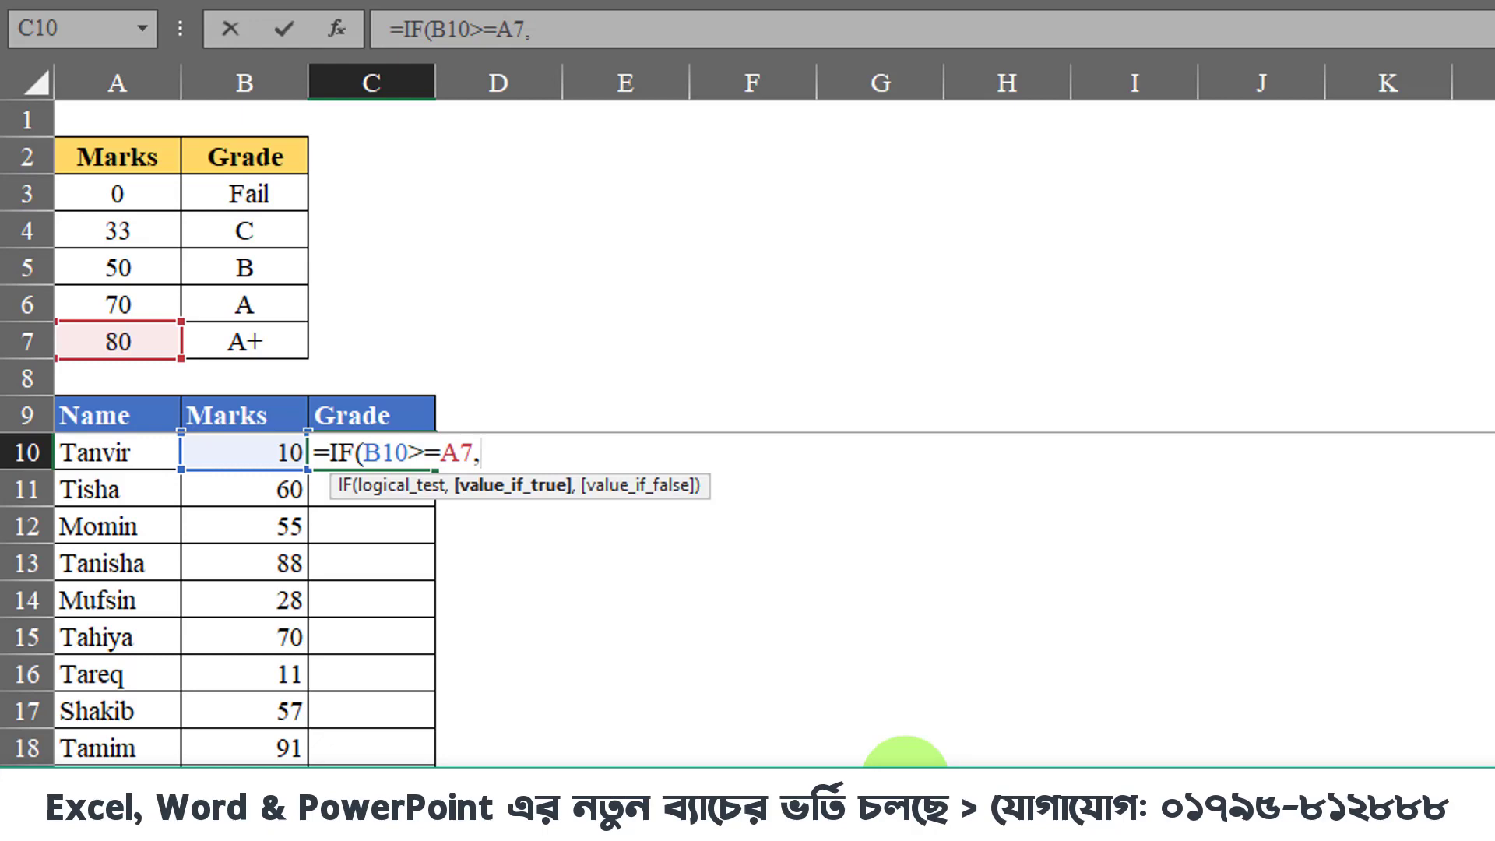
left_click(284, 345)
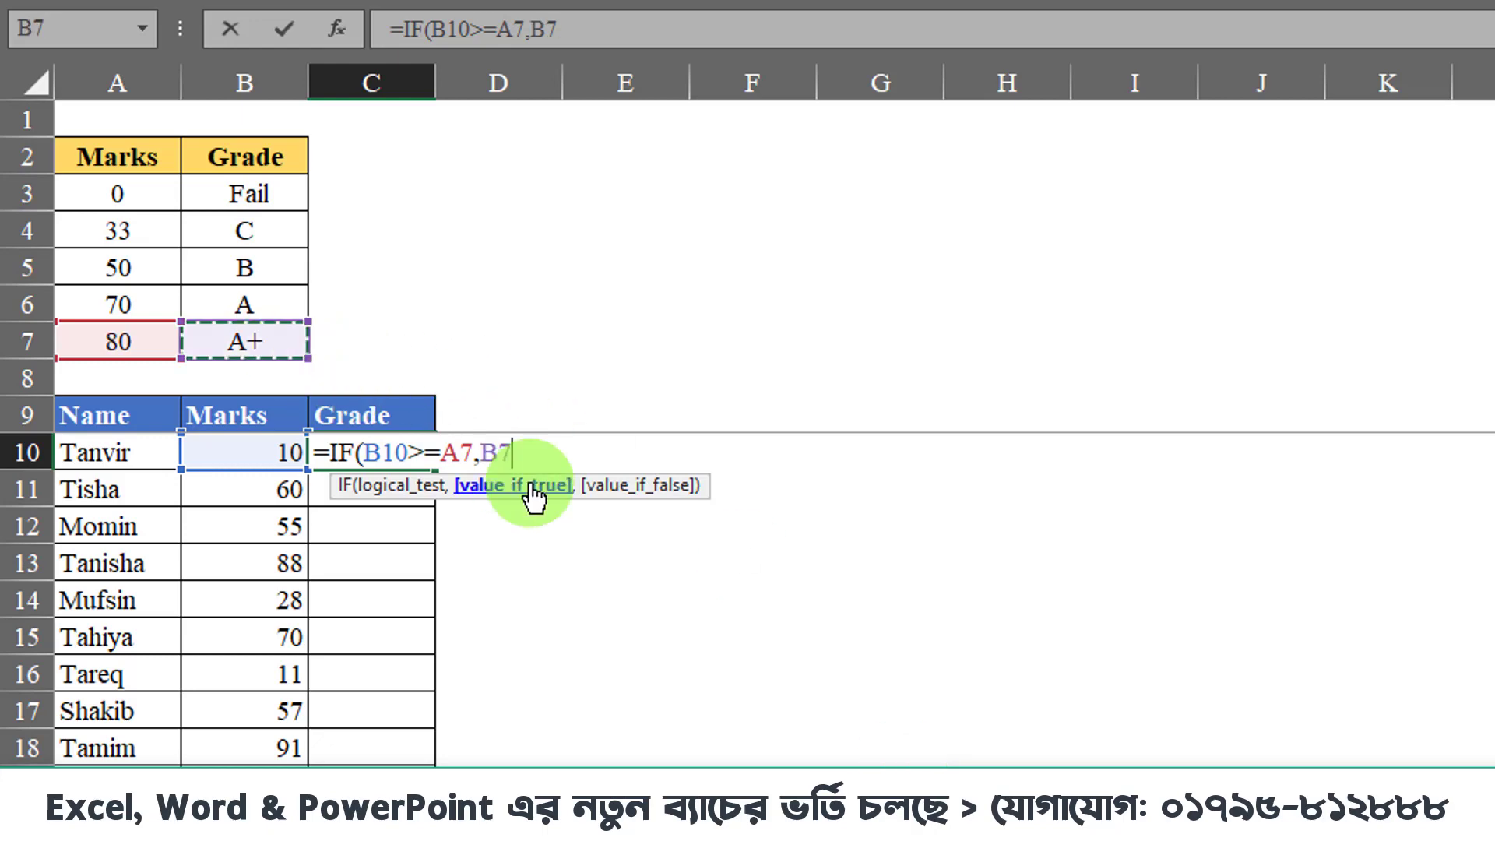
type(")")
key("Return")
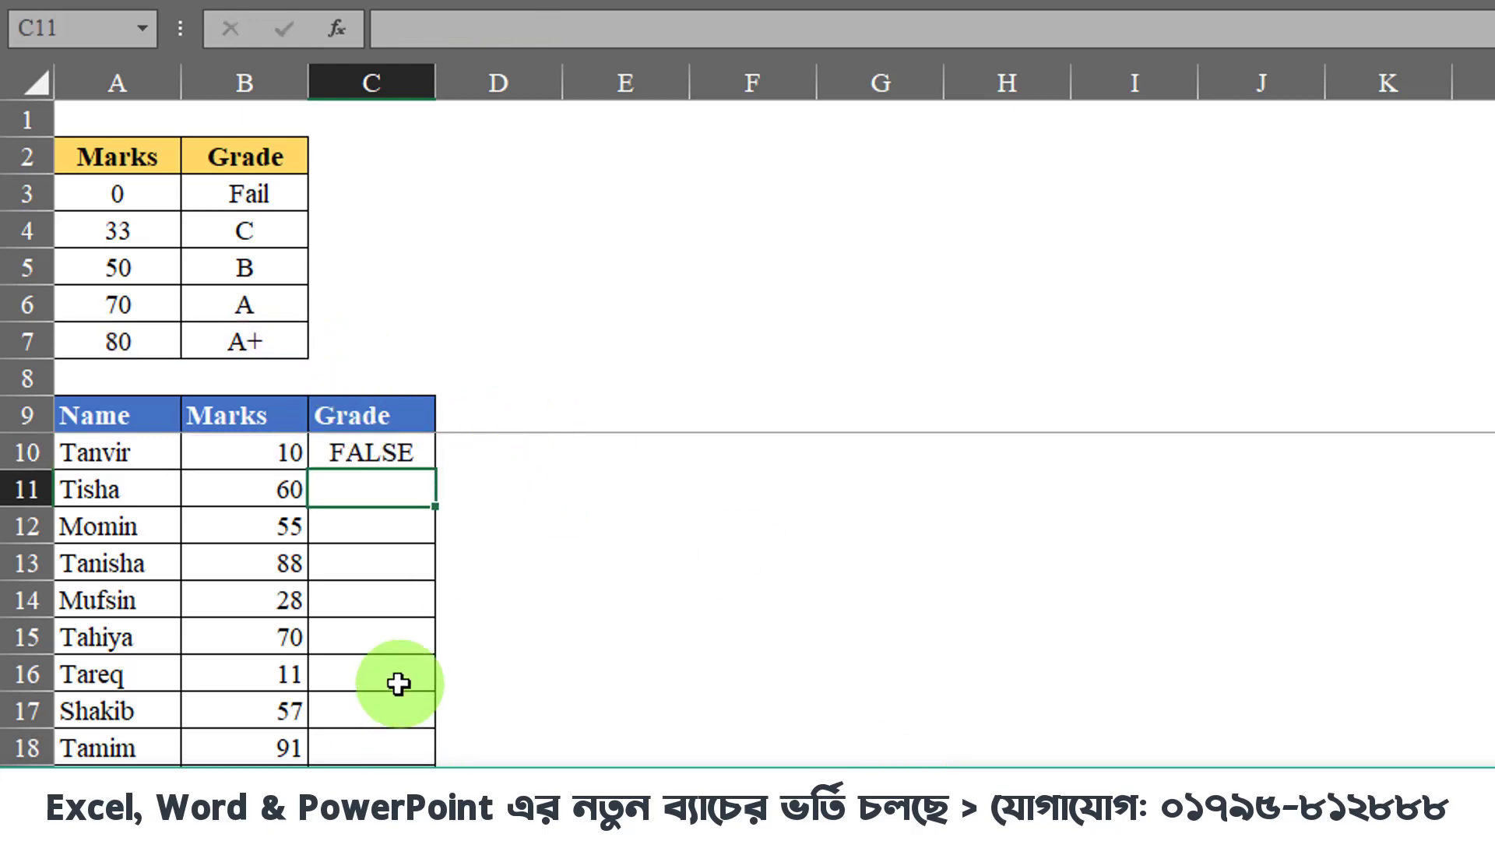
left_click(421, 447)
- Clear the IF formula from C10 and review the A2:B7 marks-to-grade table
key("Delete")
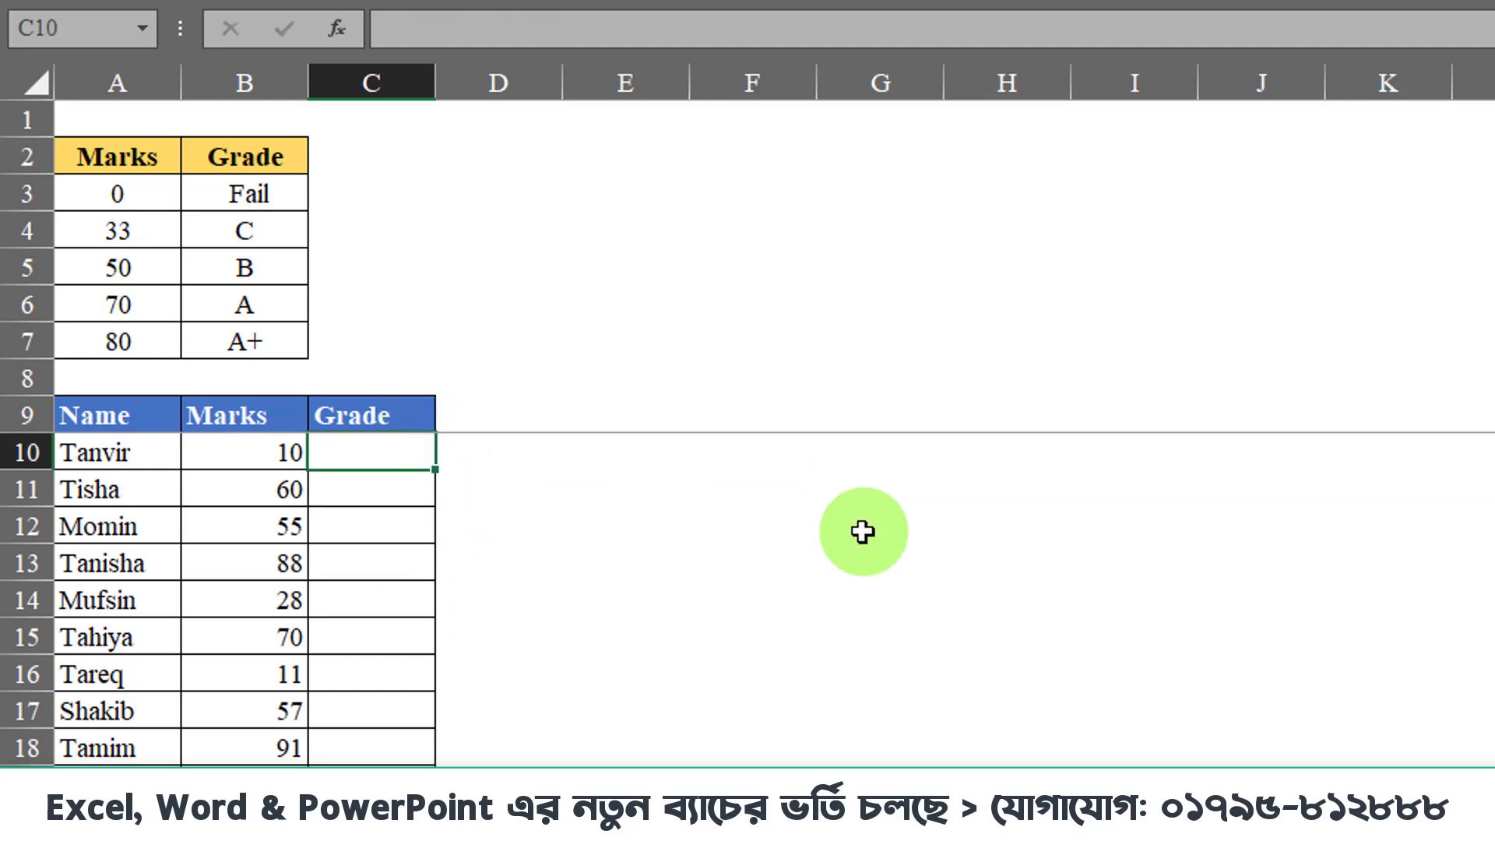
left_click_drag(116, 160, 289, 357)
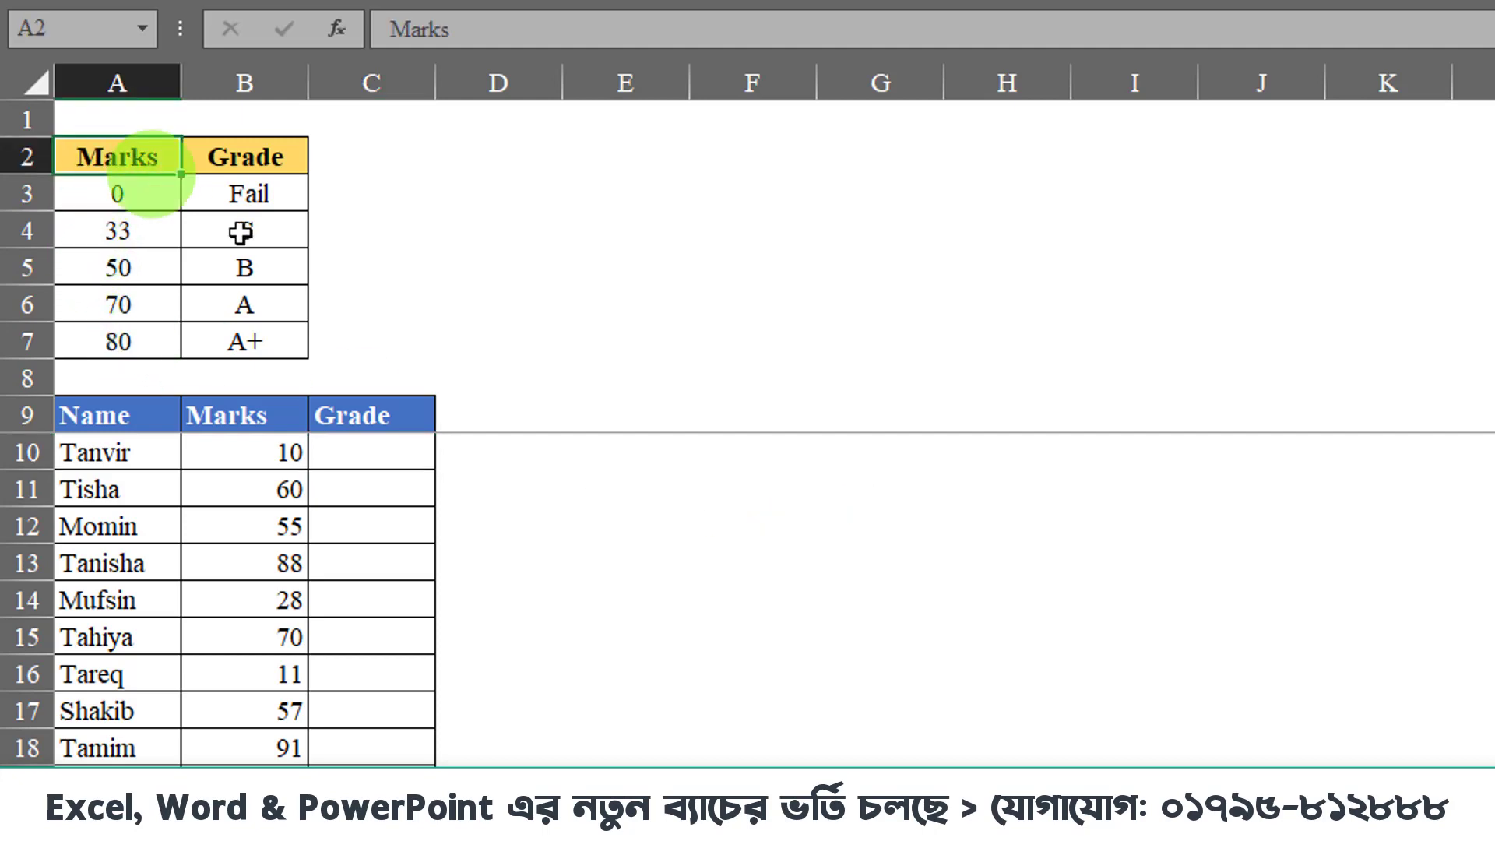
left_click(154, 206)
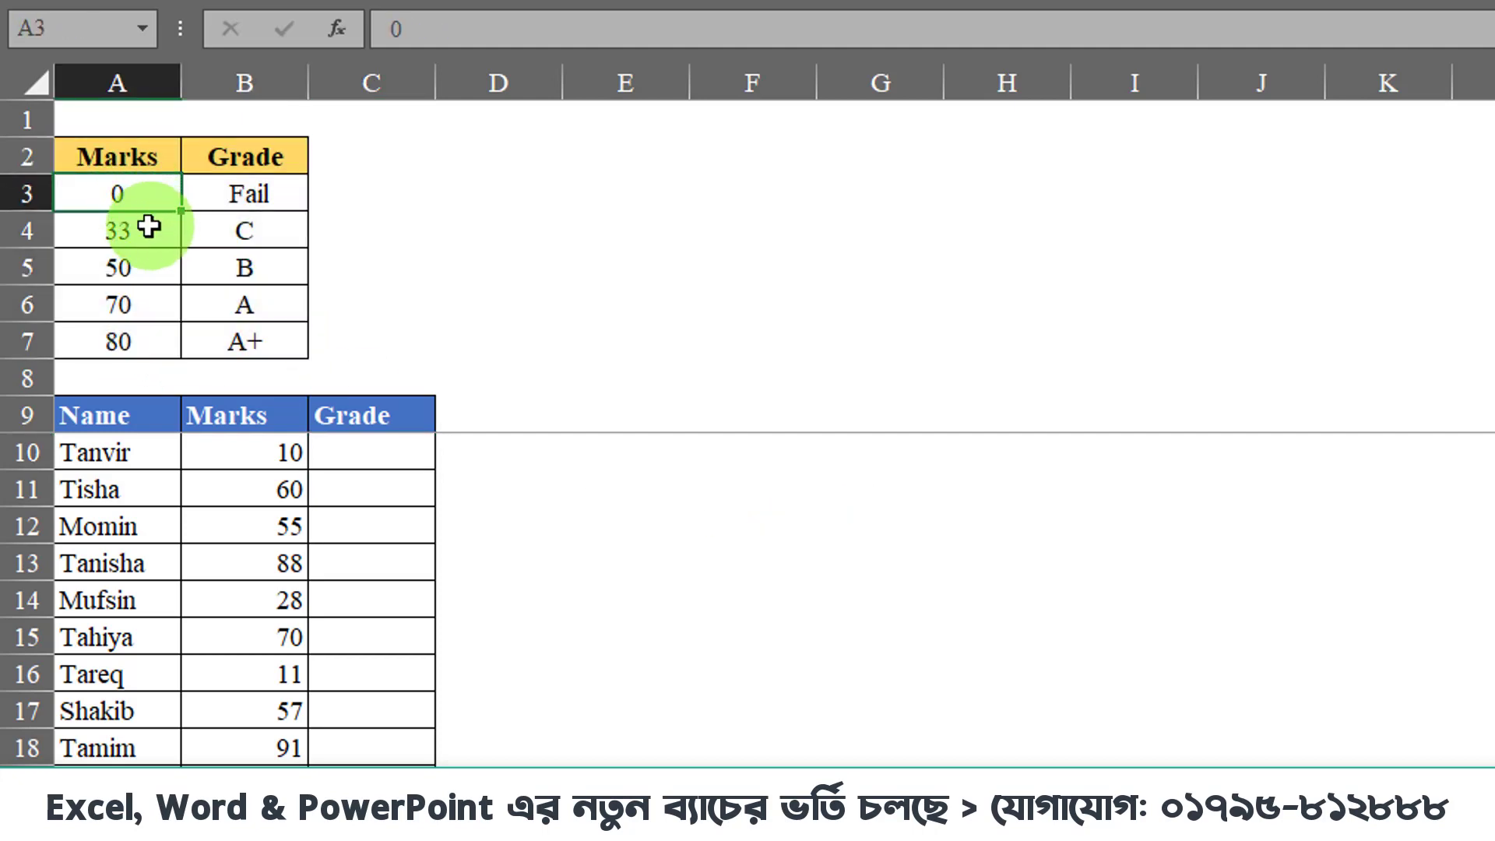
left_click(154, 269)
mouse_move(248, 195)
left_mouse_down()
mouse_move(274, 250)
mouse_move(268, 343)
left_mouse_up()
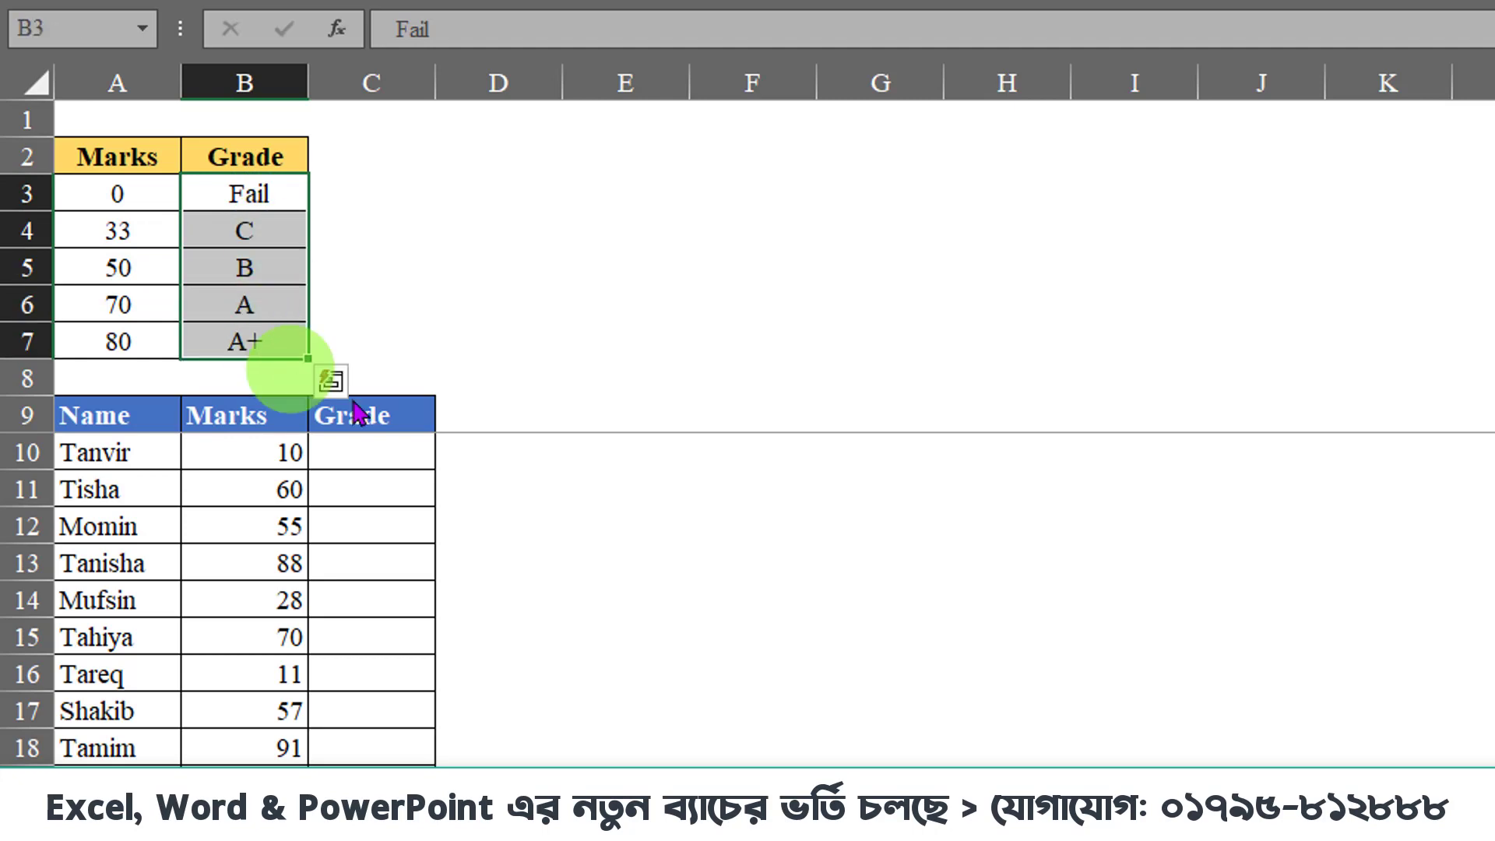
left_click(403, 445)
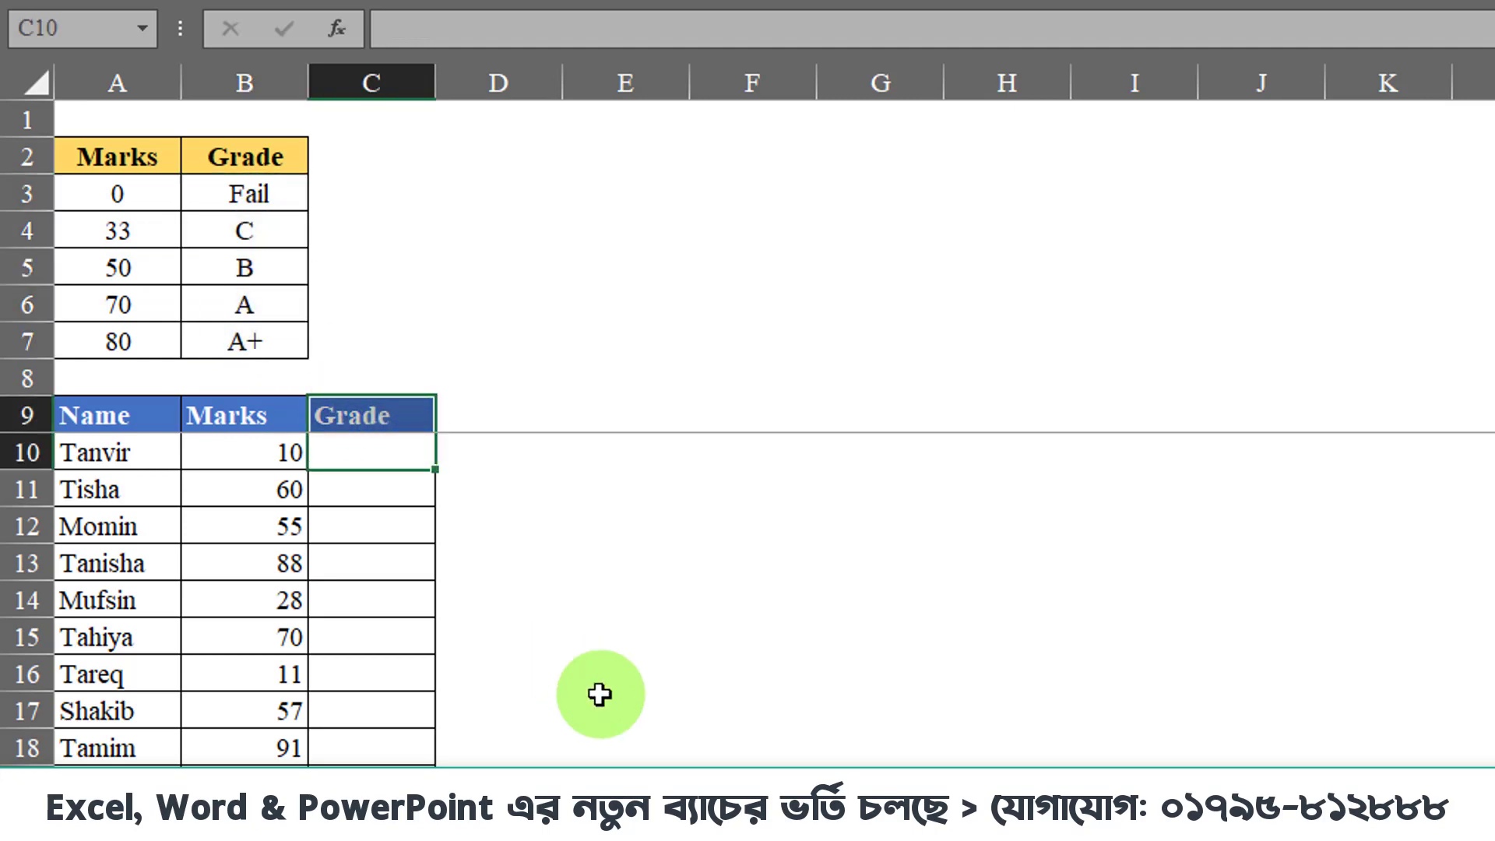
left_click(402, 427)
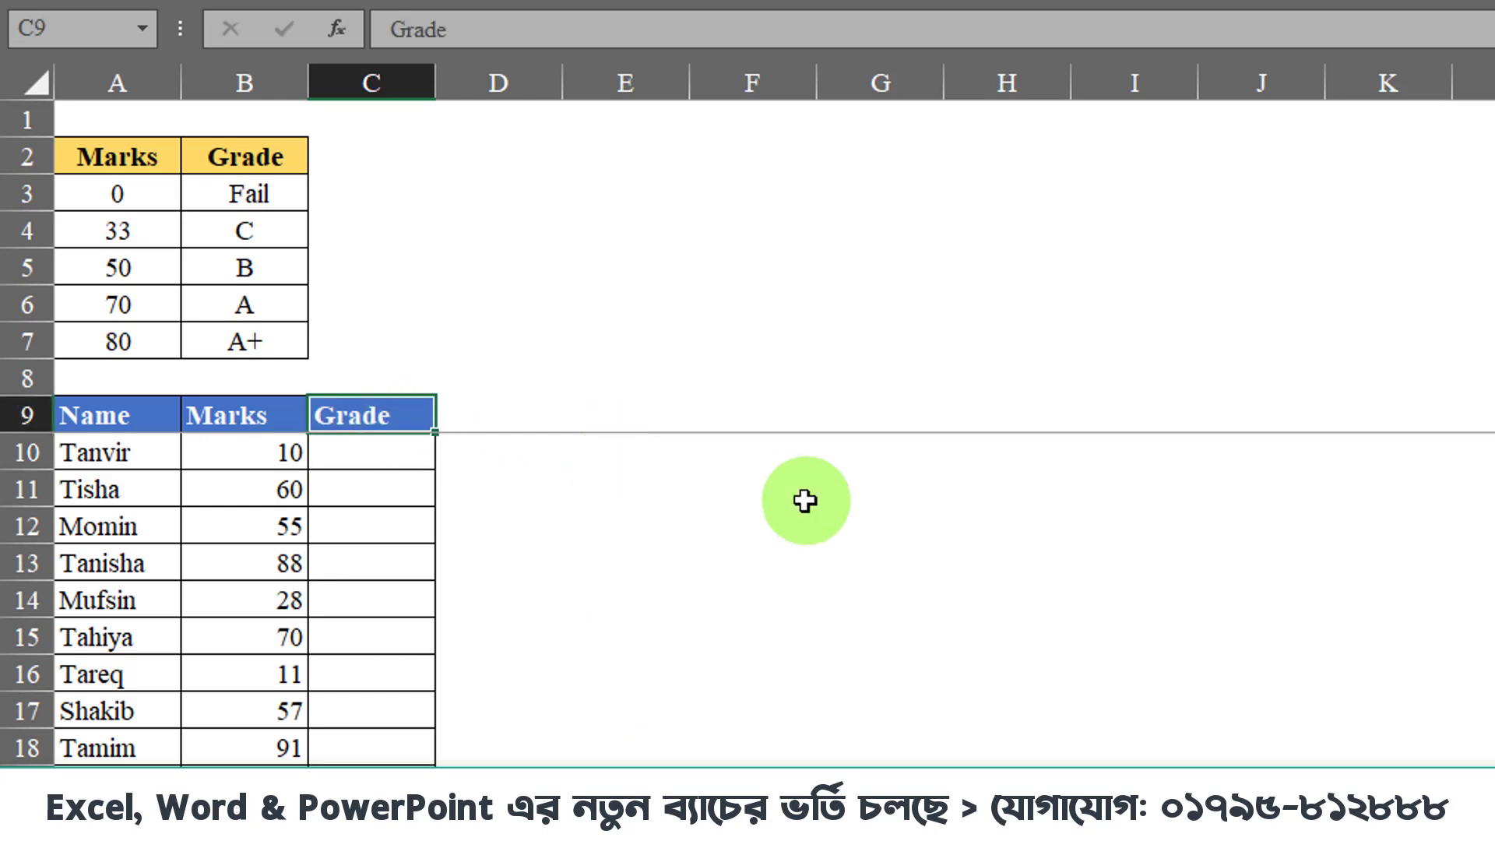
key("Down")
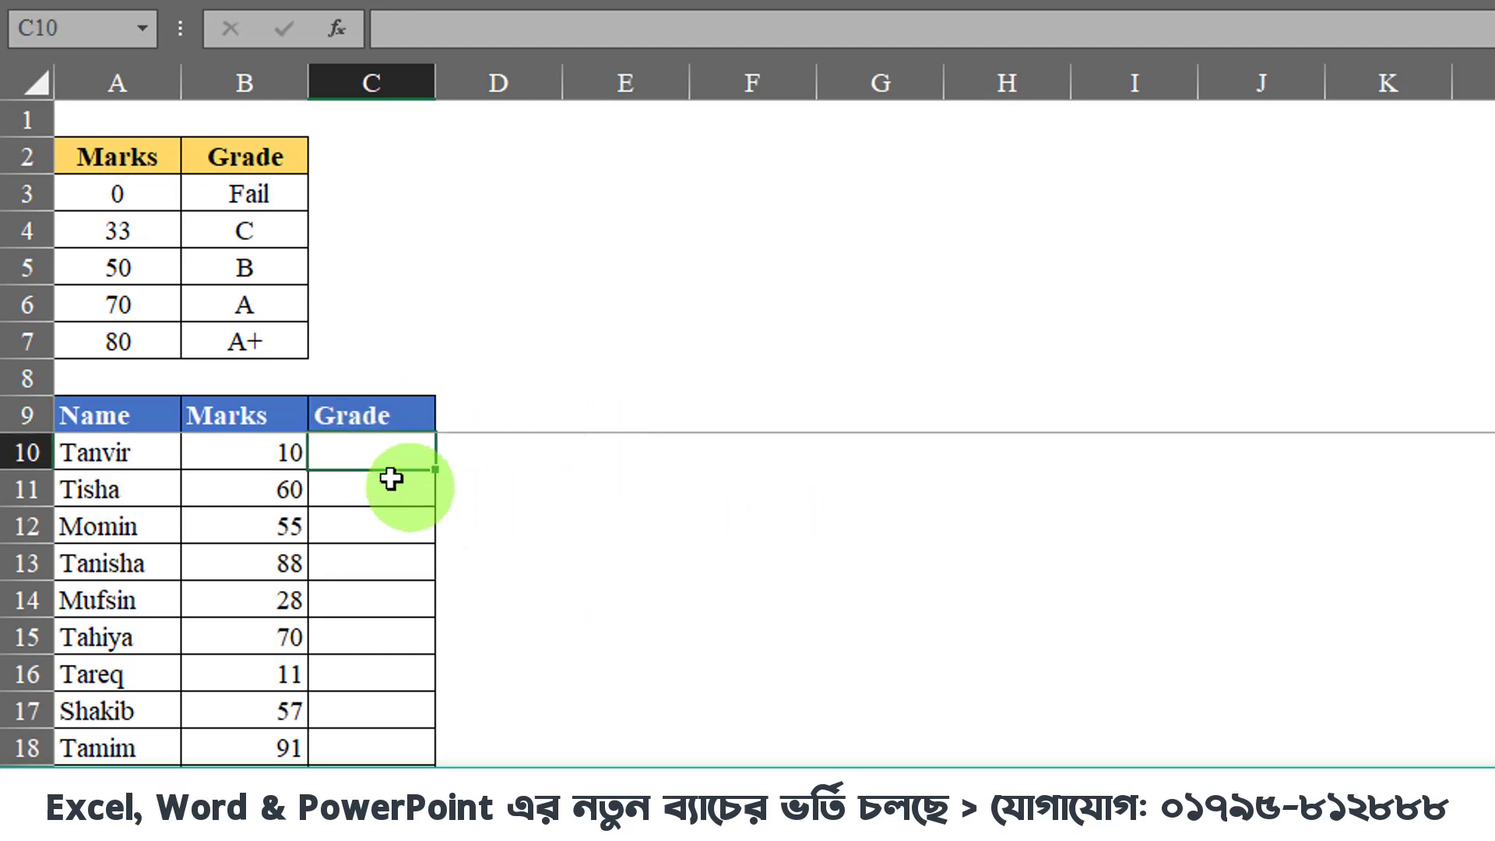
- Enter =VLOOKUP(B10,$A$2:$B$7,2,TRUE) in C10, returning Fail for mark 10
double_click(390, 455)
type("=")
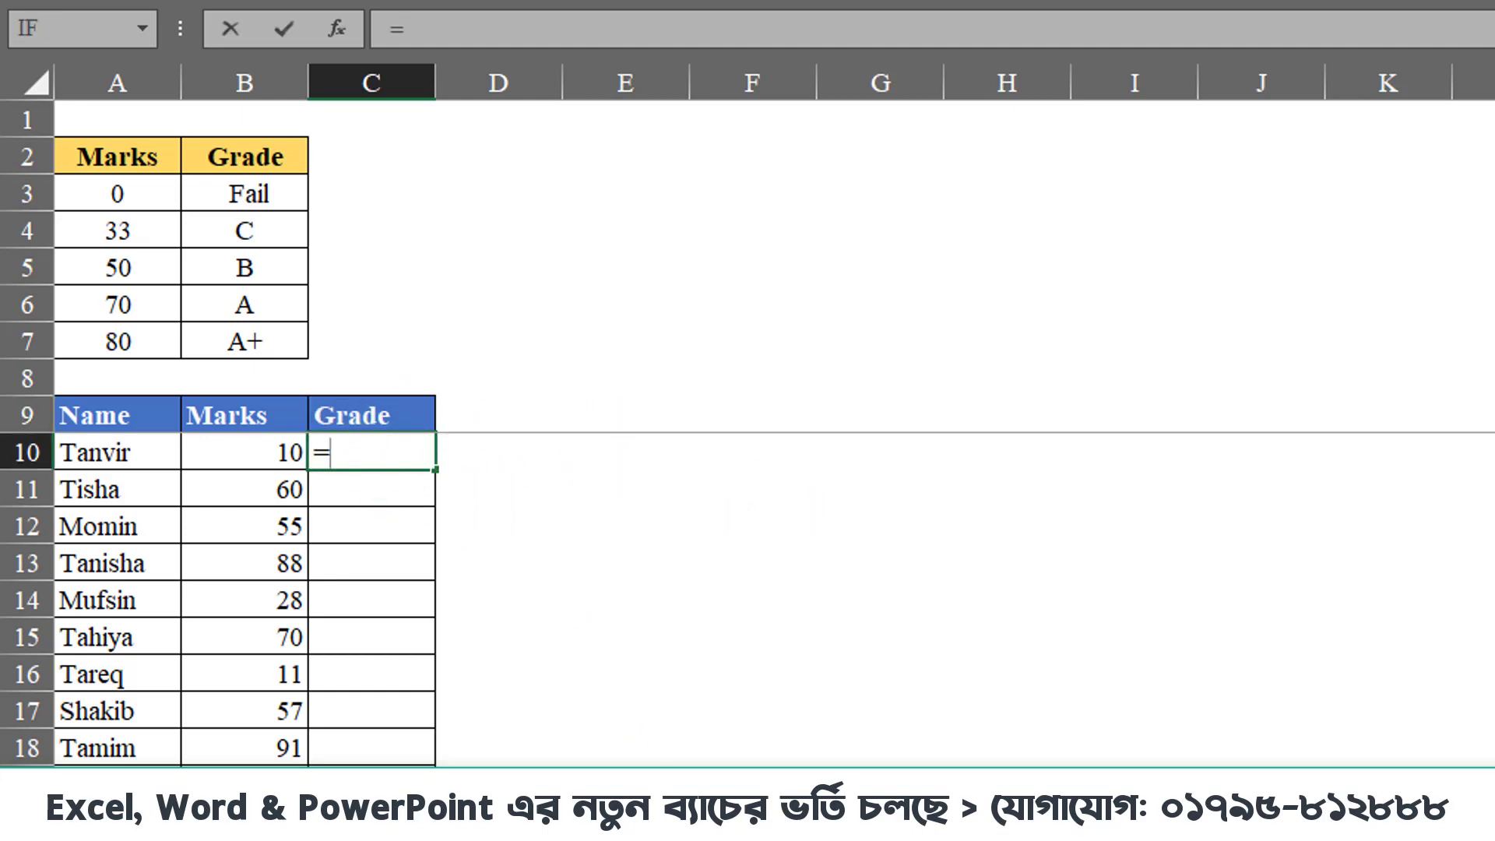
type("vlo")
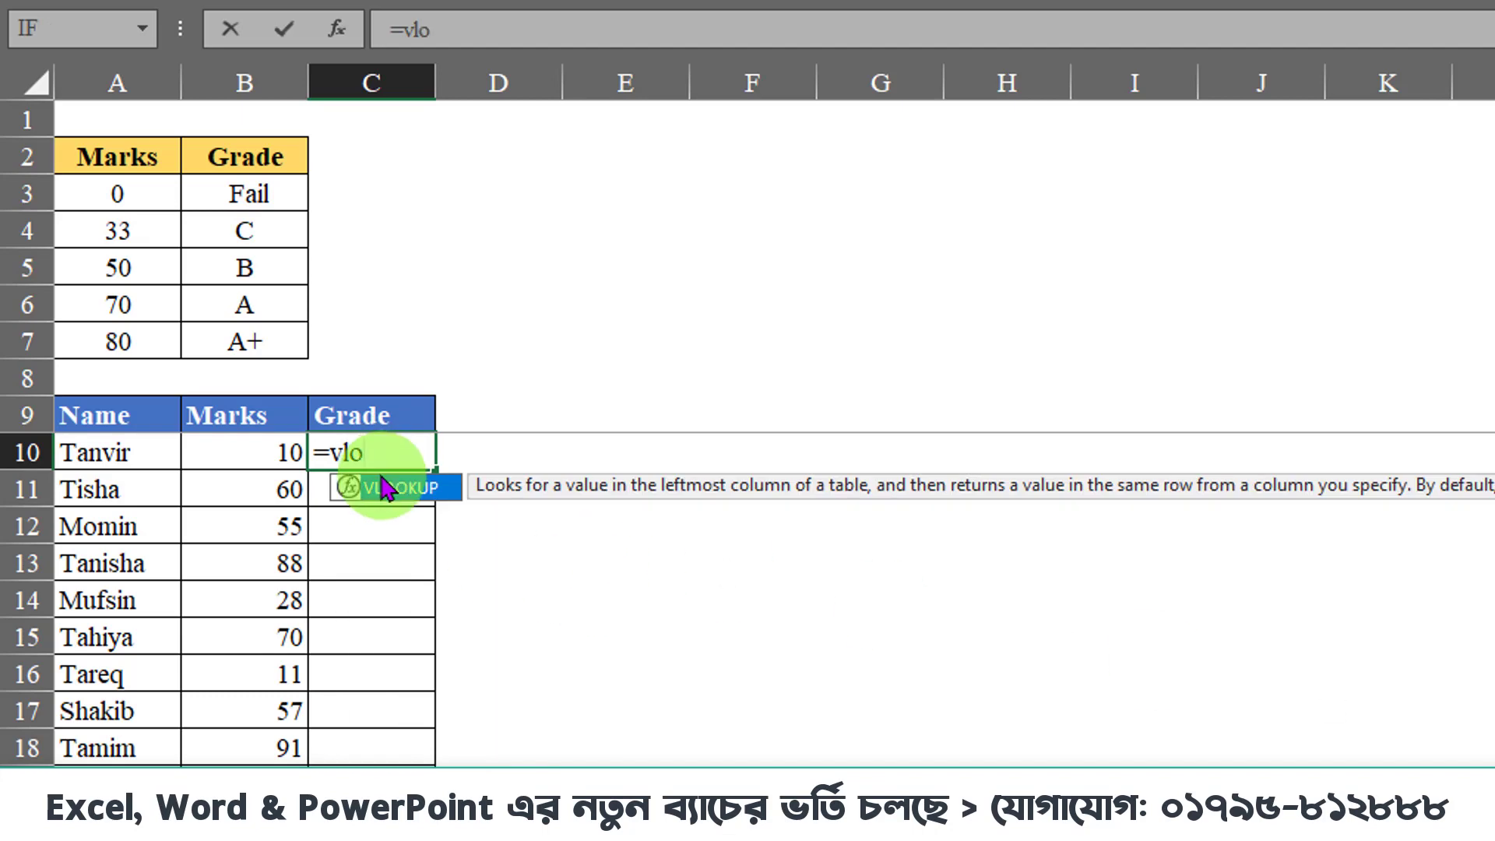
double_click(384, 488)
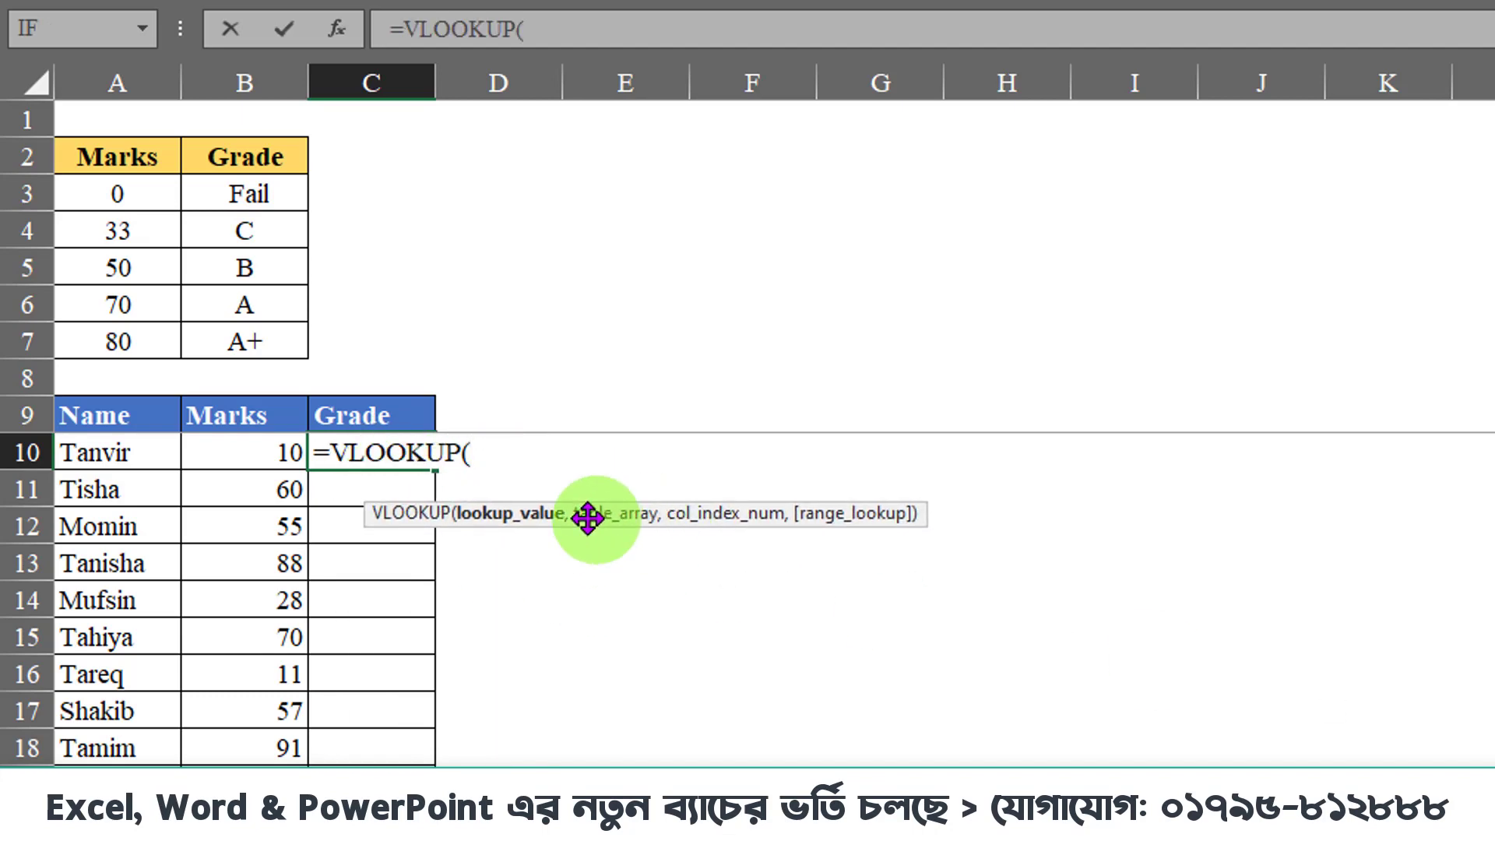
left_click(272, 455)
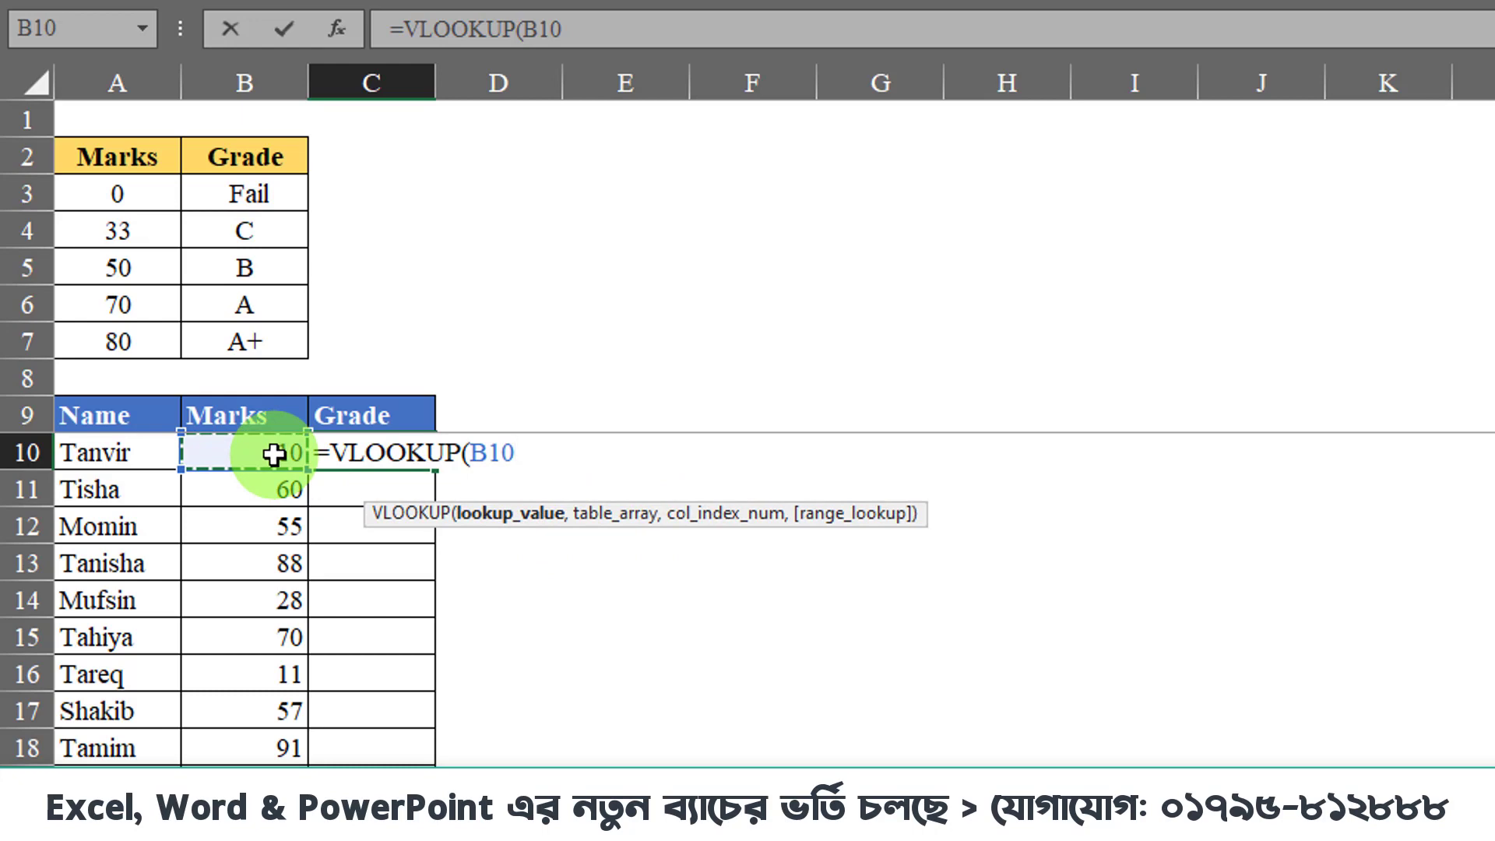
type(",")
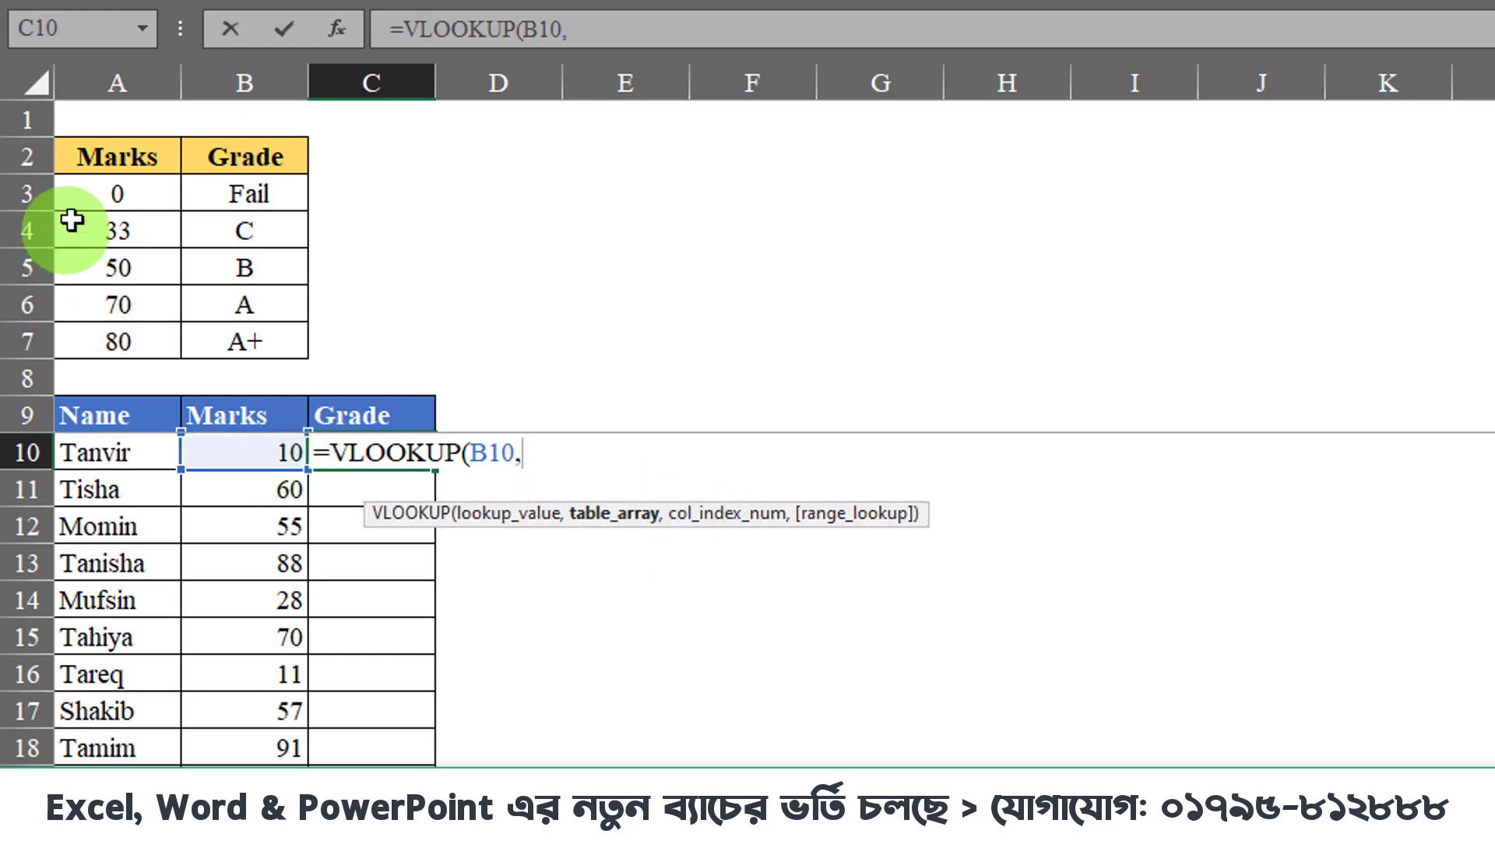
left_click_drag(117, 160, 249, 341)
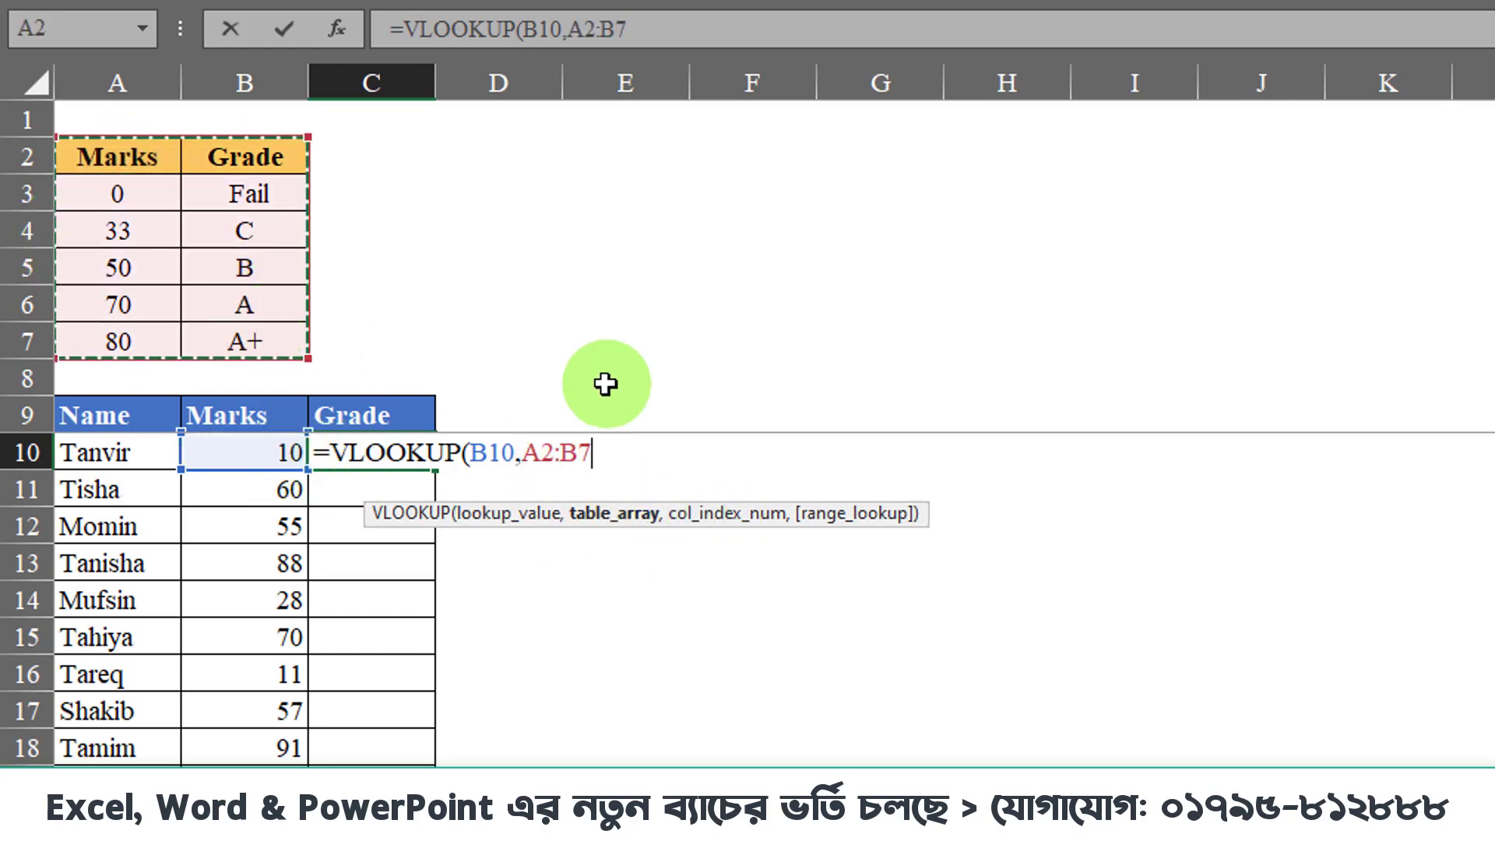
key("F4")
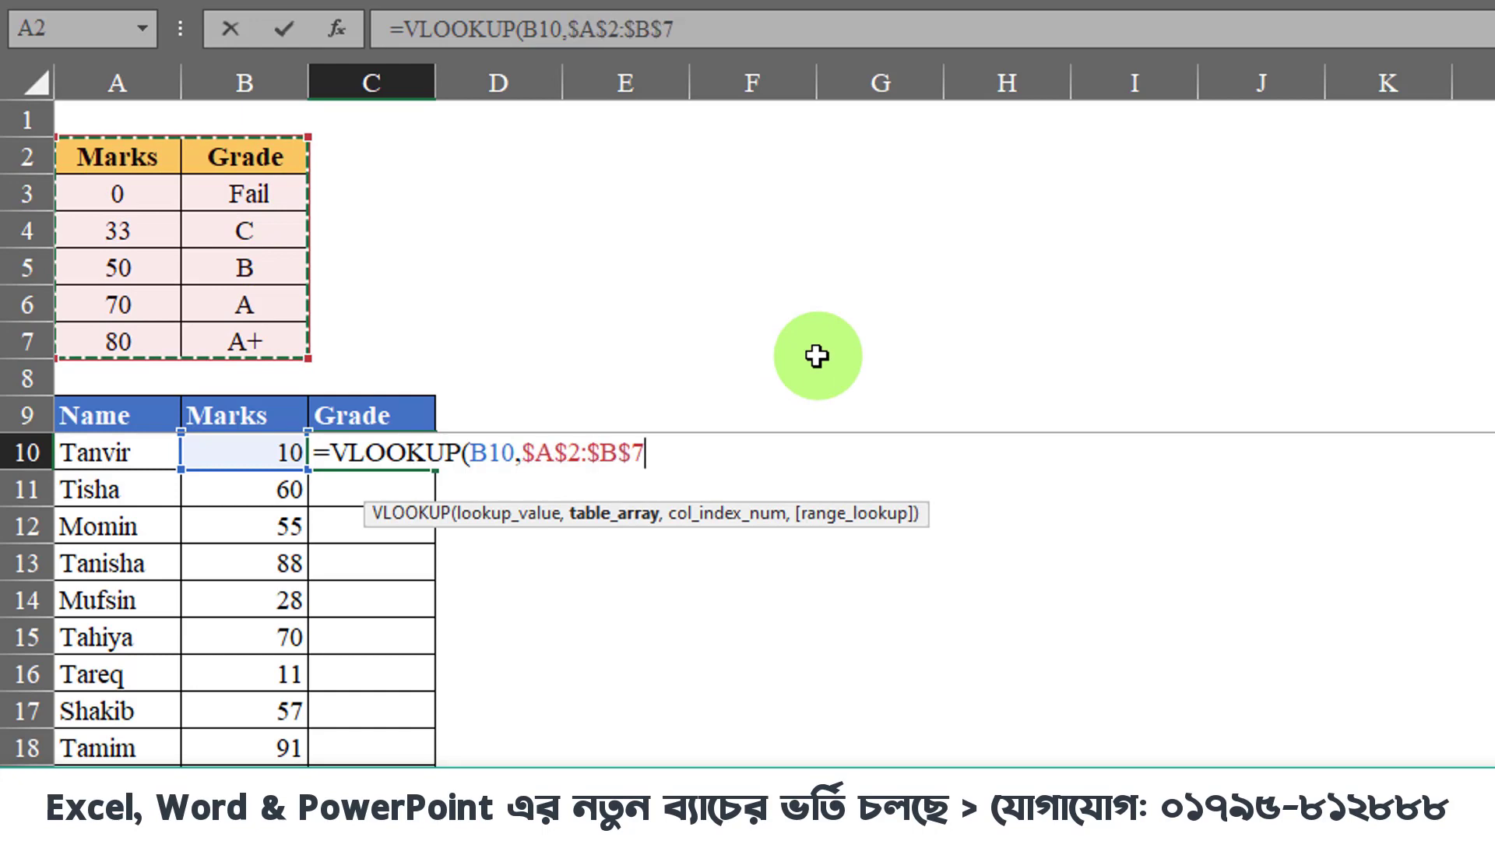
type(",")
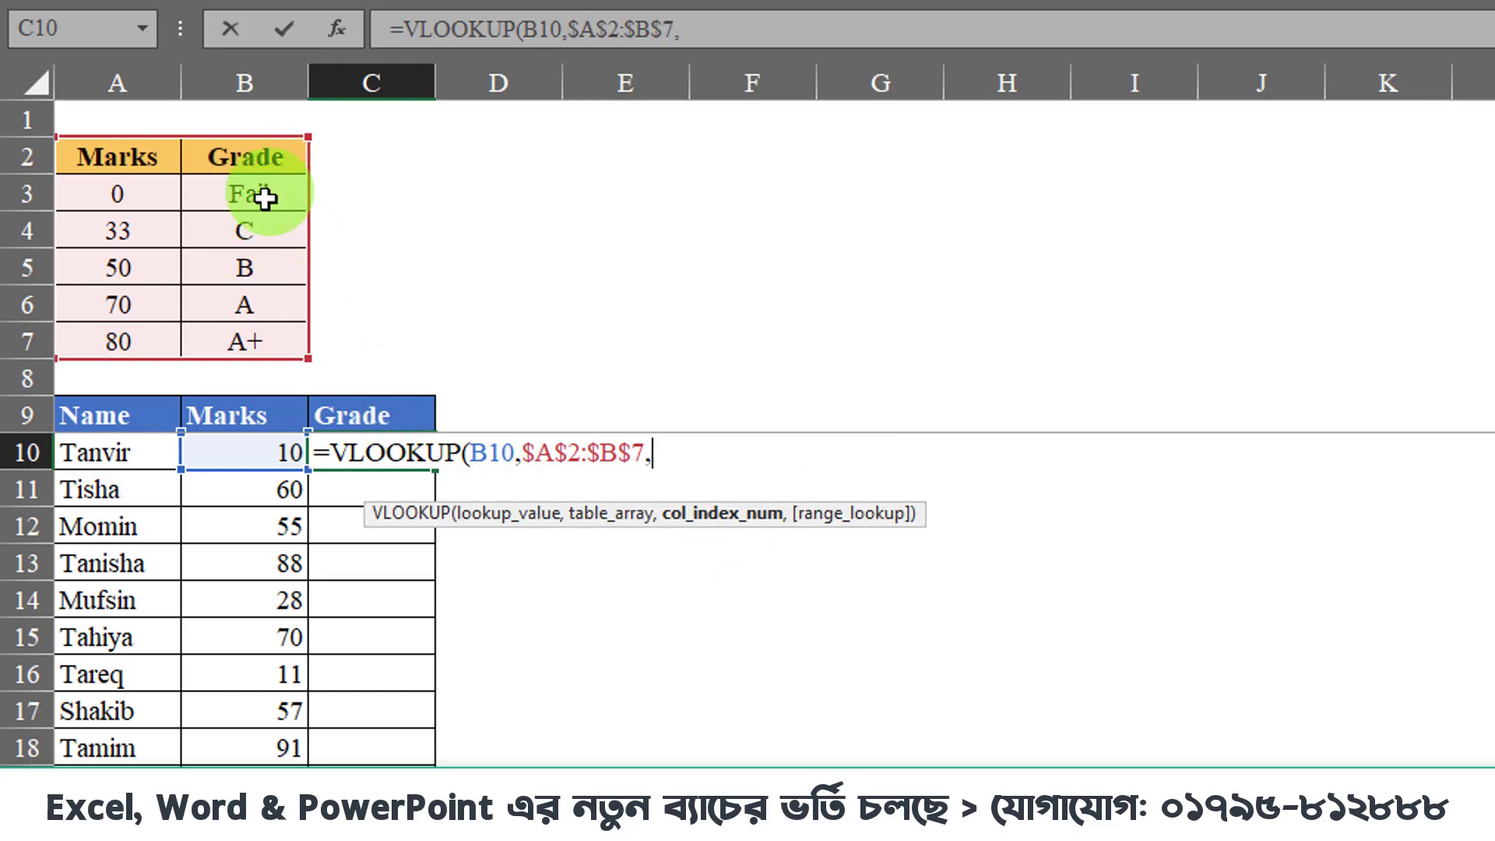
type("2")
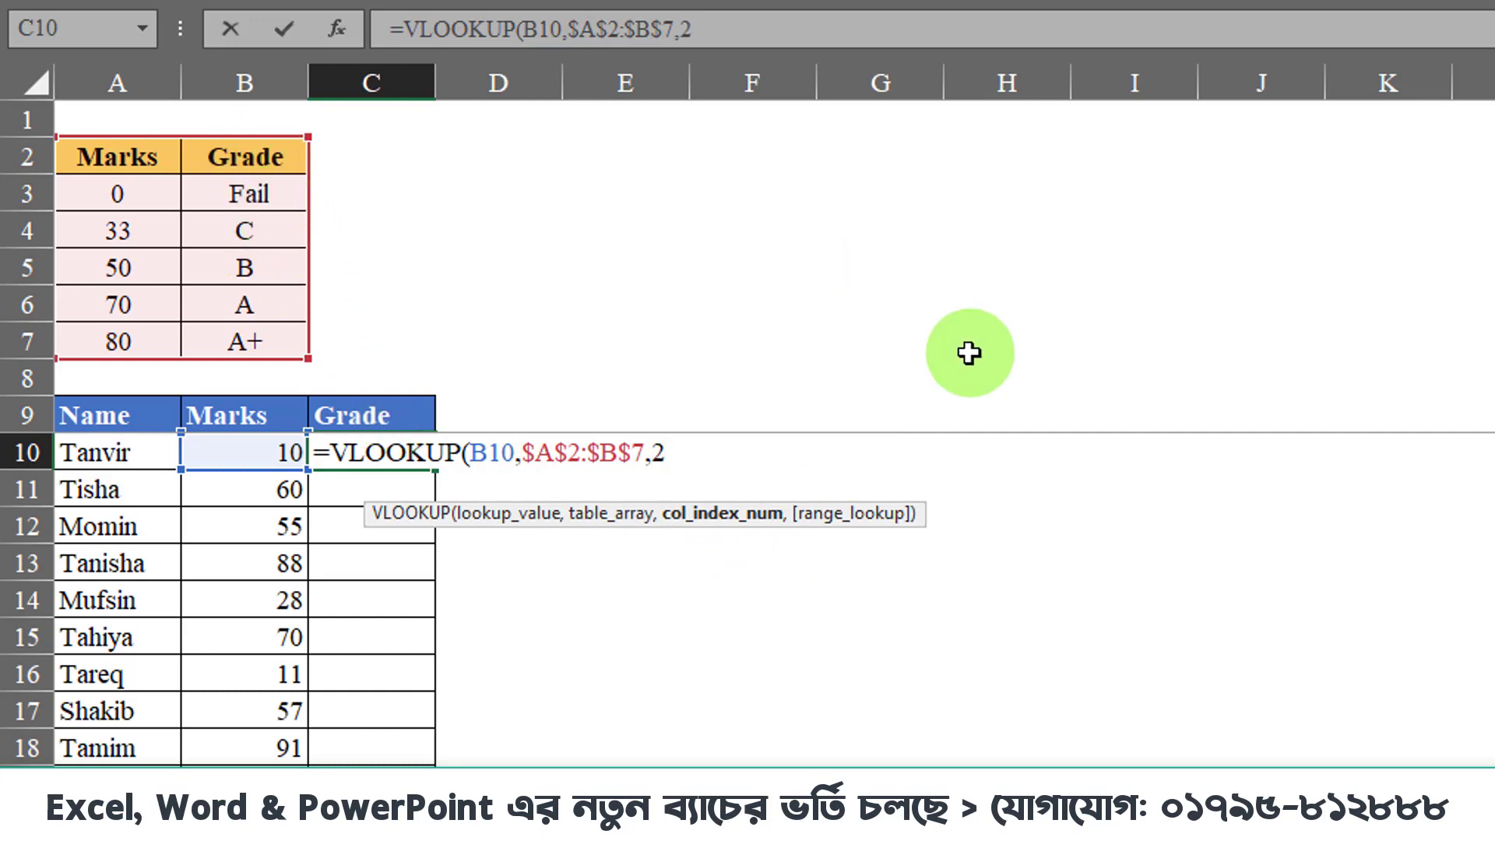
type(",")
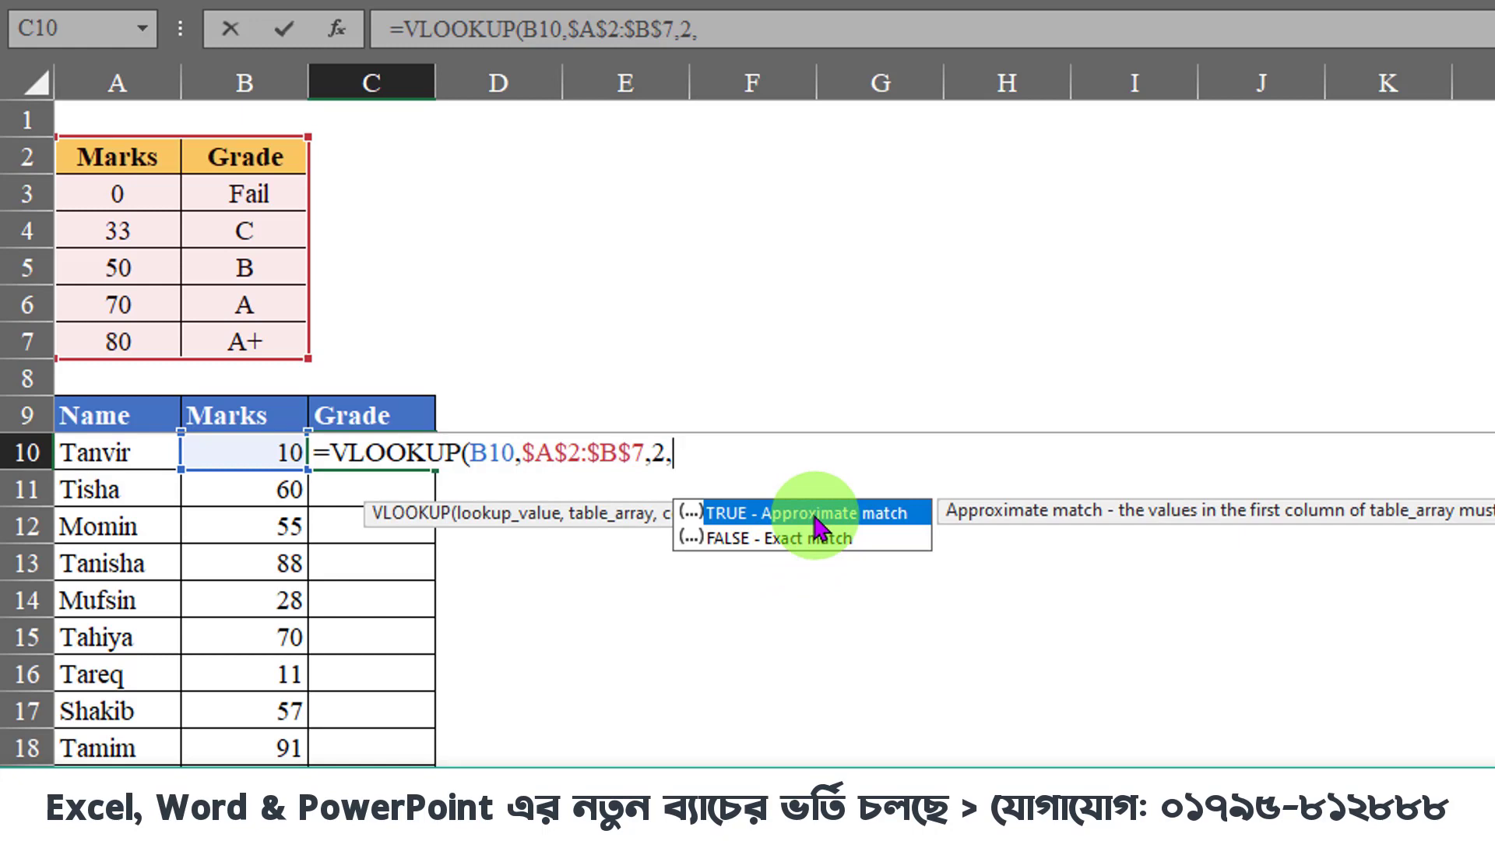
double_click(816, 516)
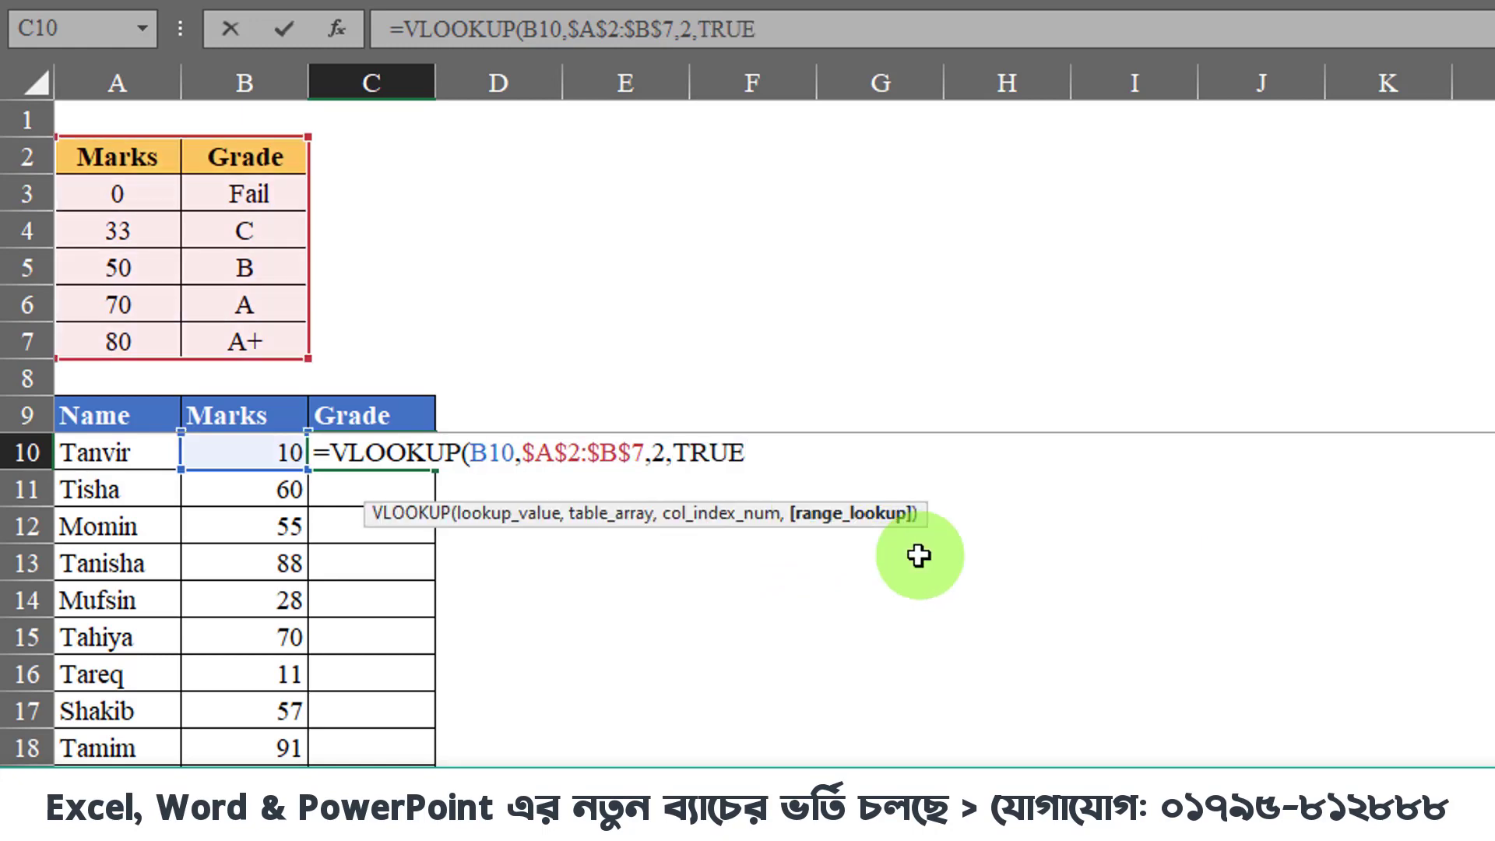
type(")")
key("Return")
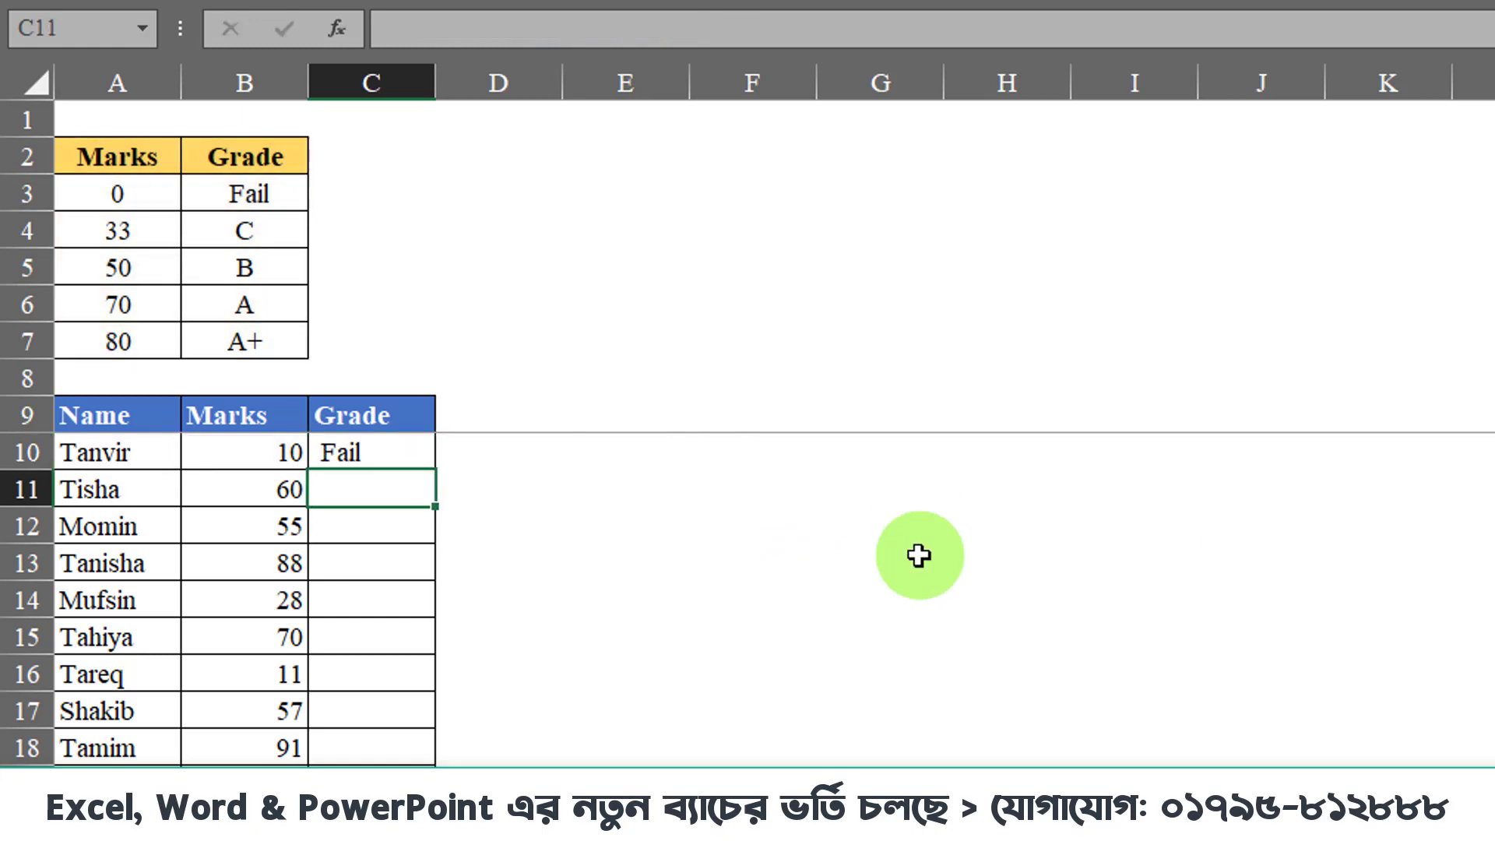
- Copy the C10 VLOOKUP down to C18, giving grades like B for 60 and A+ for 88
left_click(409, 461)
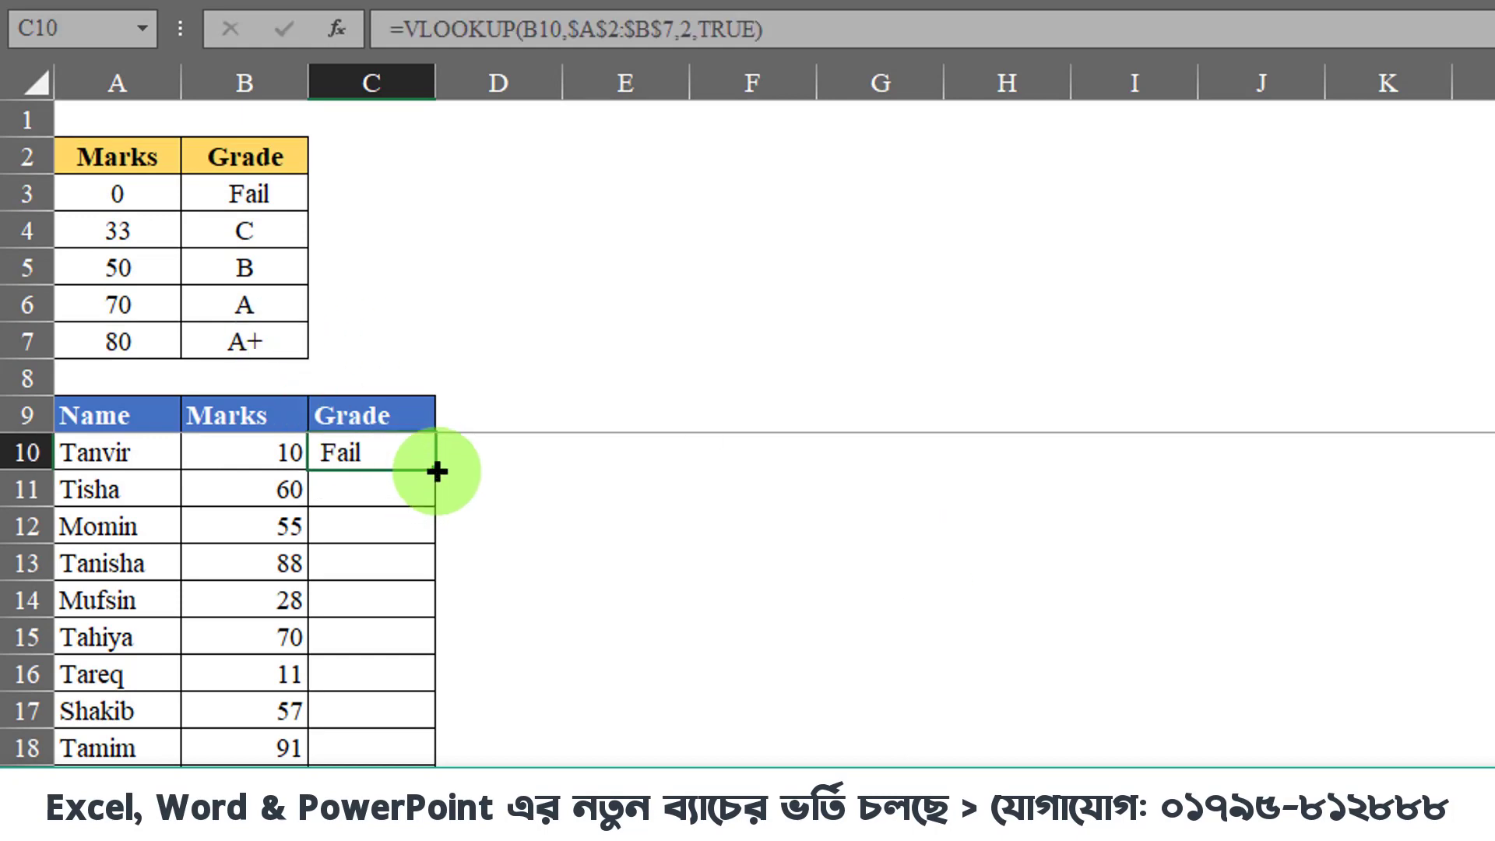
double_click(434, 470)
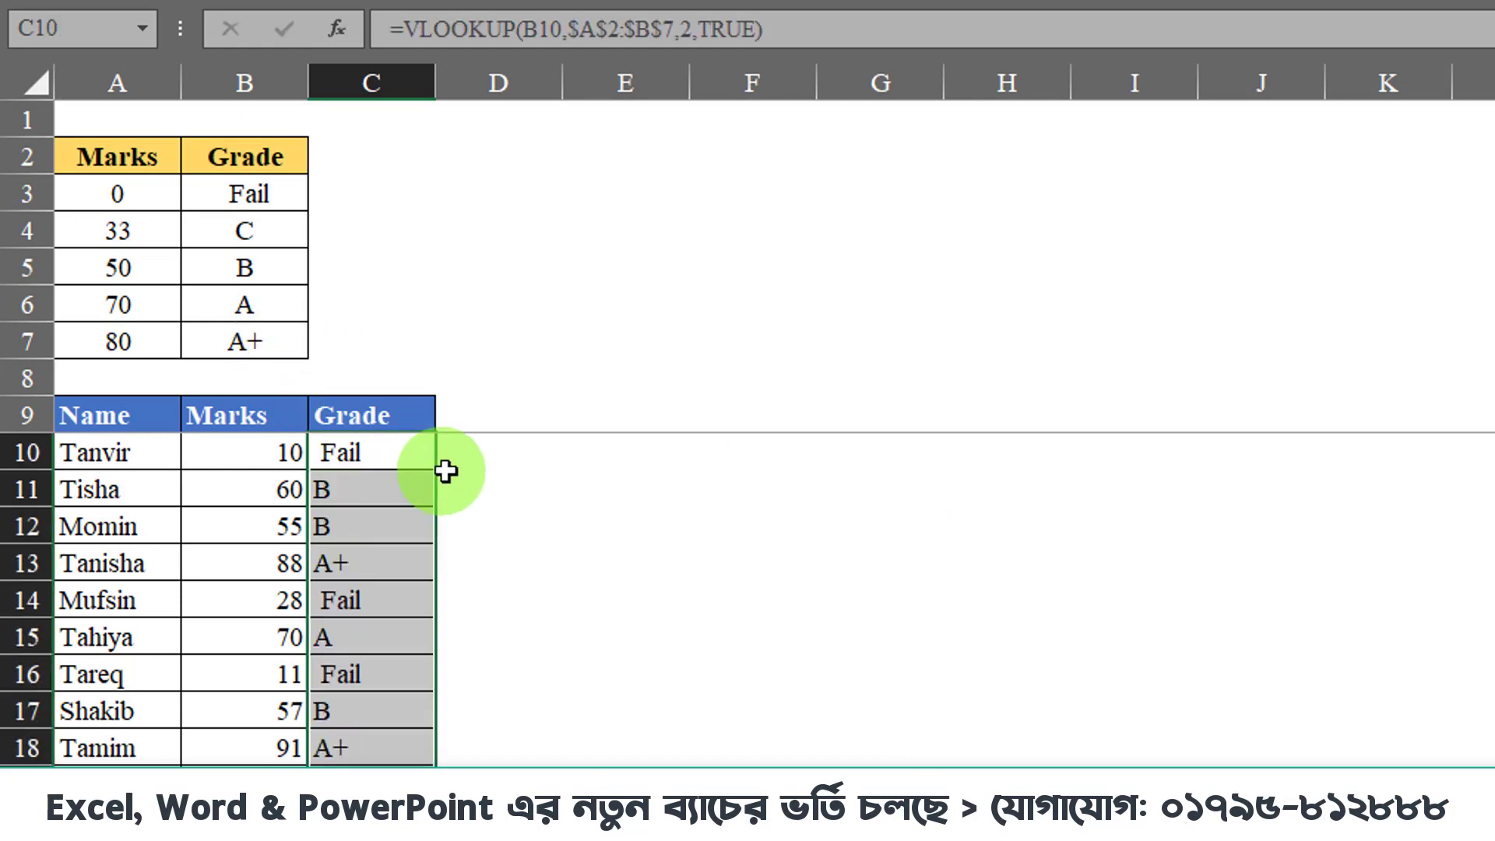
left_click(370, 671)
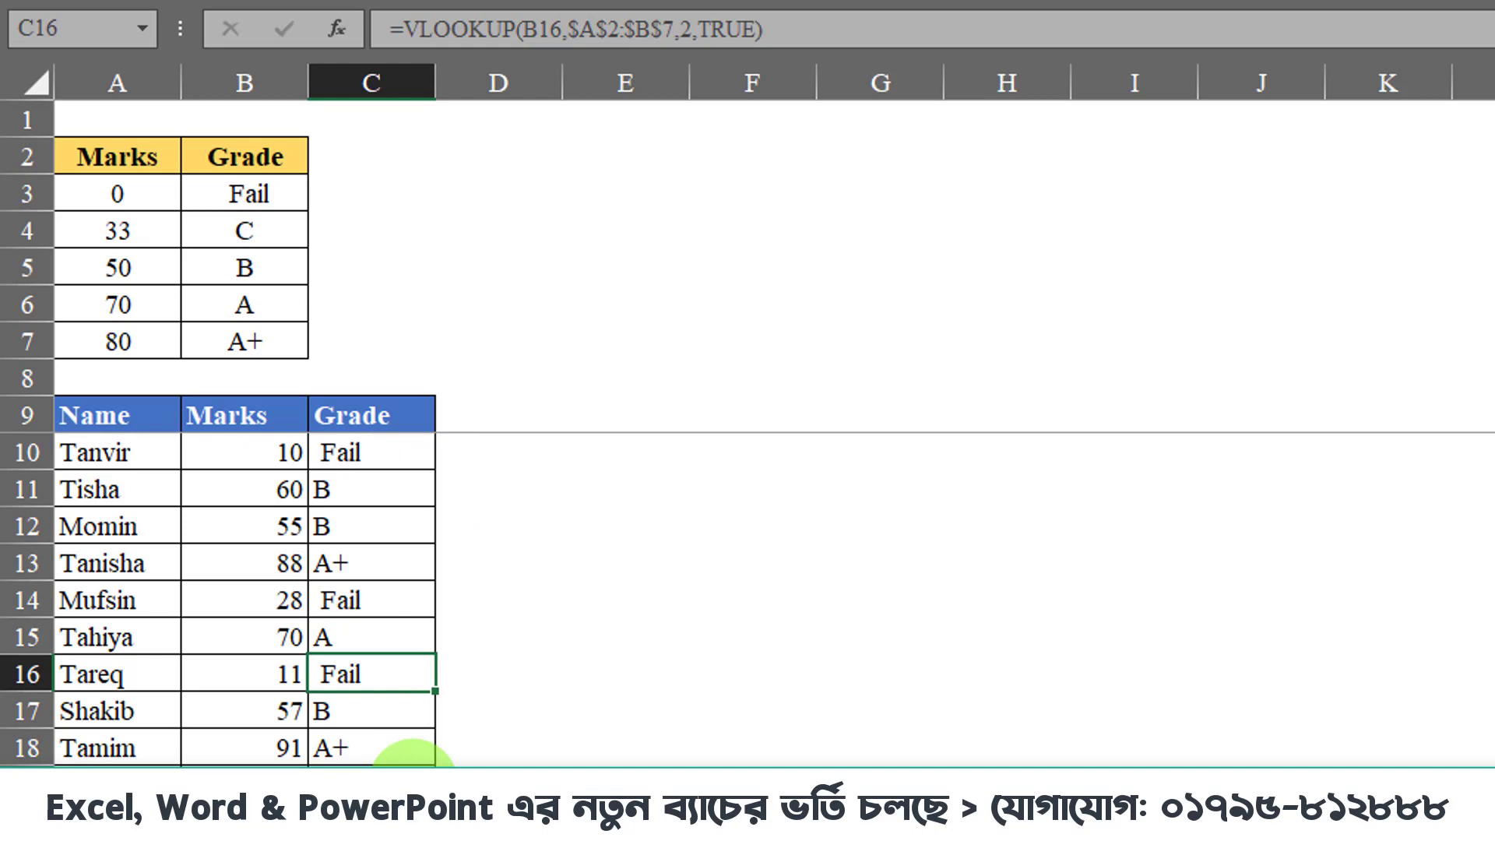